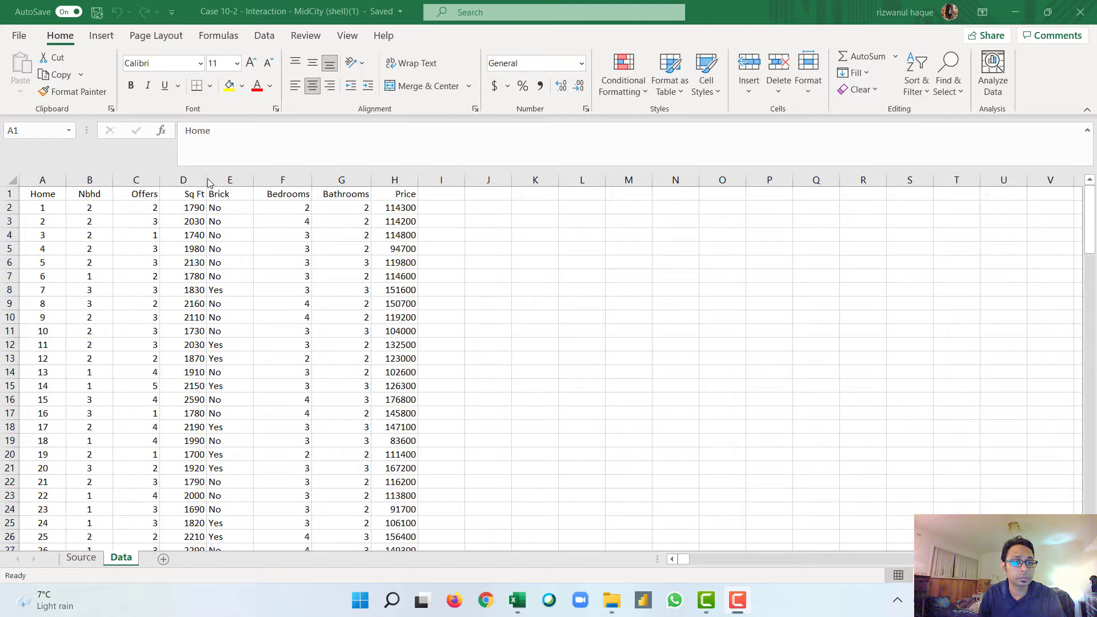
# Step: Widen the Sq Ft column slightly
pyautogui.moveTo(207, 180); pyautogui.dragTo(235, 176)
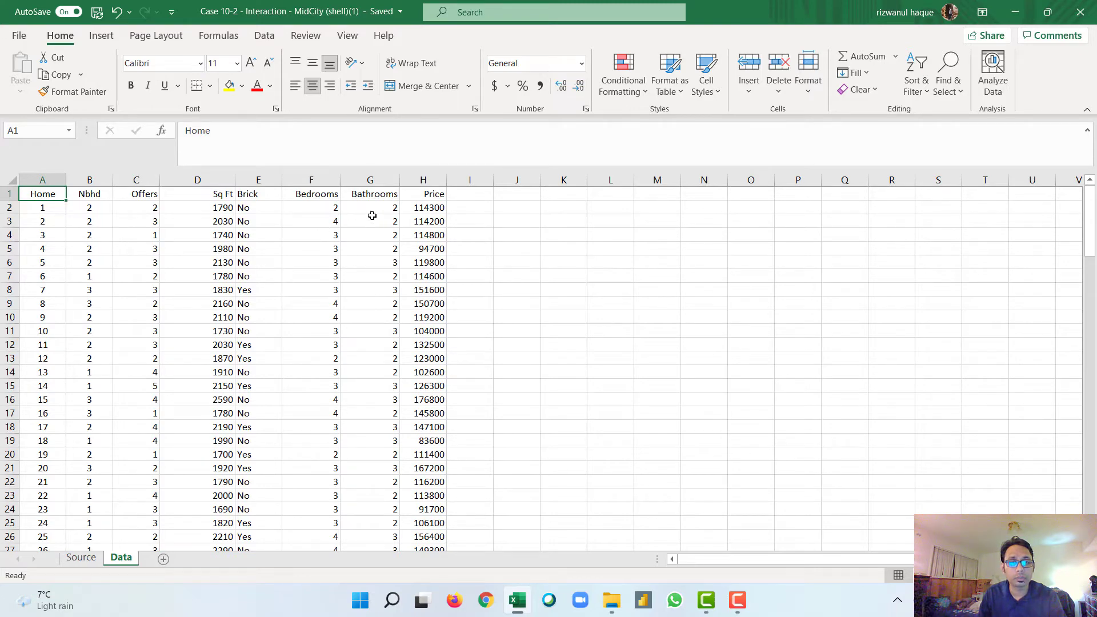
pyautogui.click(435, 208)
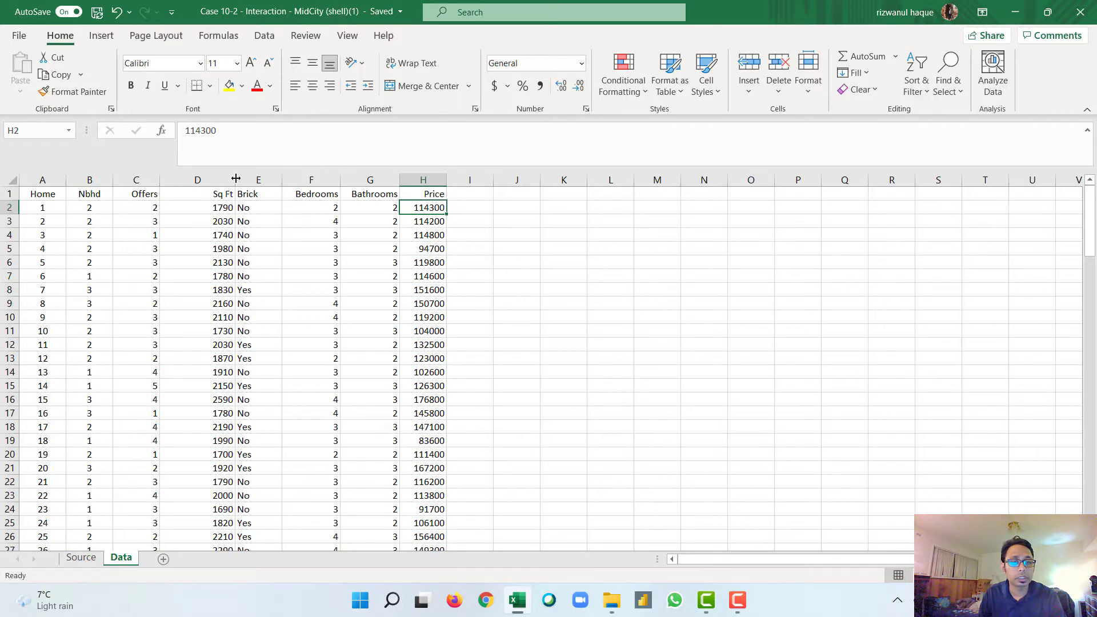
pyautogui.moveTo(236, 178); pyautogui.dragTo(215, 178)
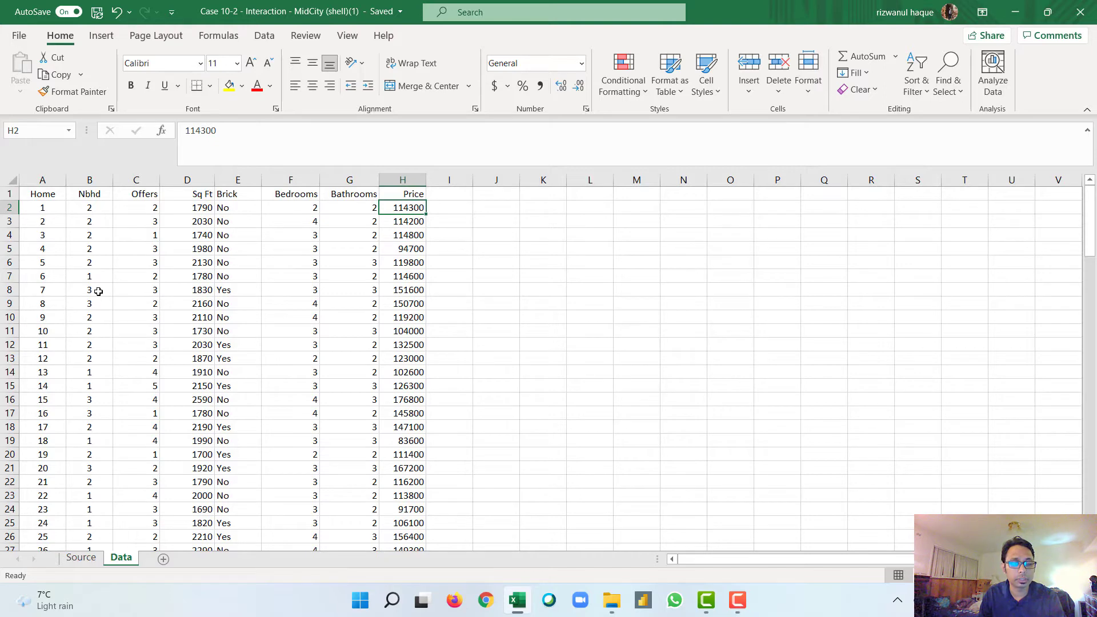
pyautogui.click(227, 209)
pyautogui.click(234, 195)
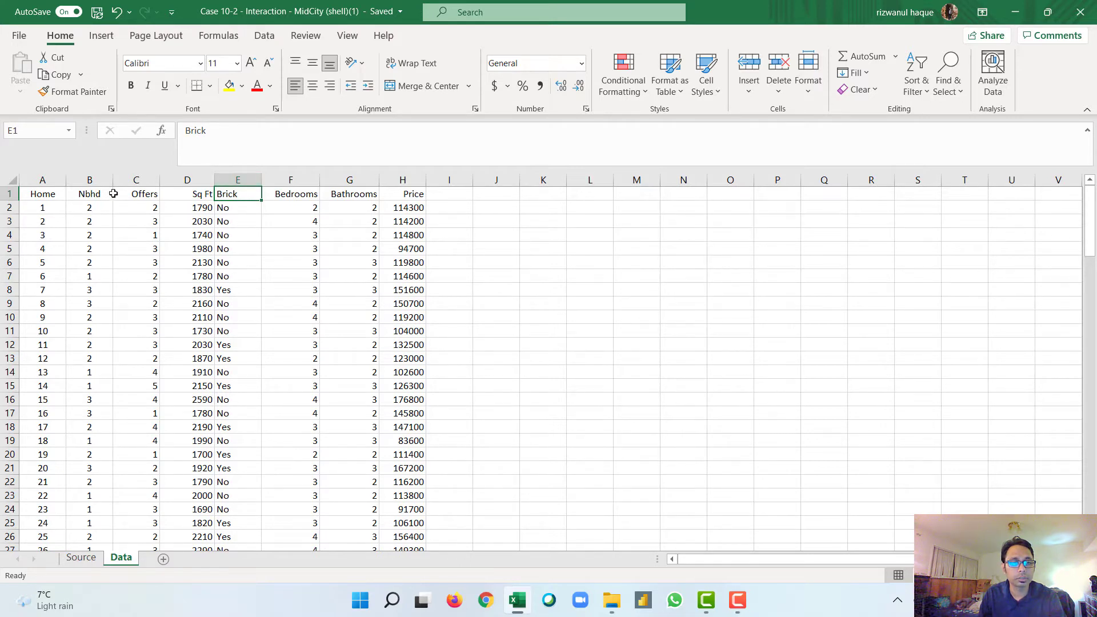
# Step: Insert three blank columns before the Nbhd column
pyautogui.click(88, 179)
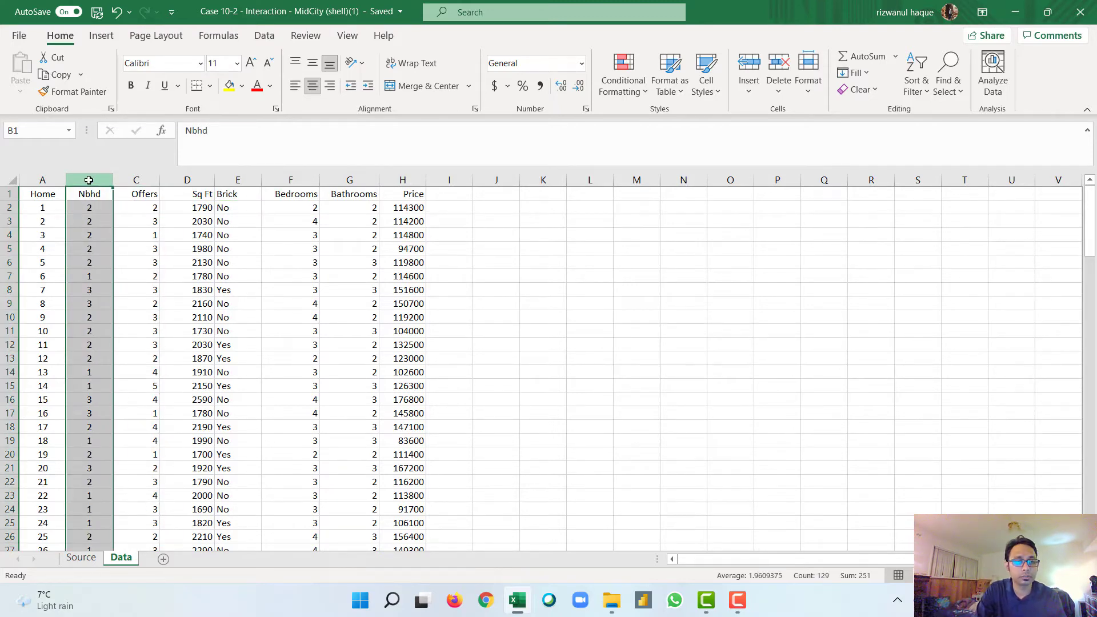
pyautogui.hotkey('ctrl', '+')
pyautogui.hotkey('ctrl', '+')
pyautogui.hotkey('ctrl', '+')
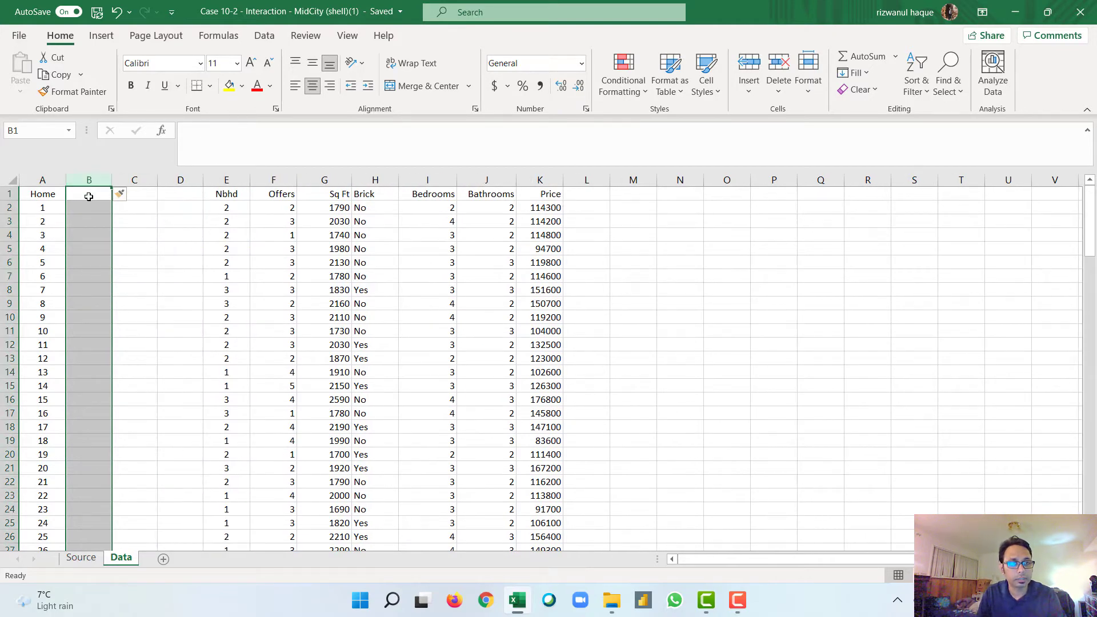
# Step: Enter the headers Nbhr_2 in B1 and Nbhr_3 in C1
pyautogui.doubleClick(89, 195)
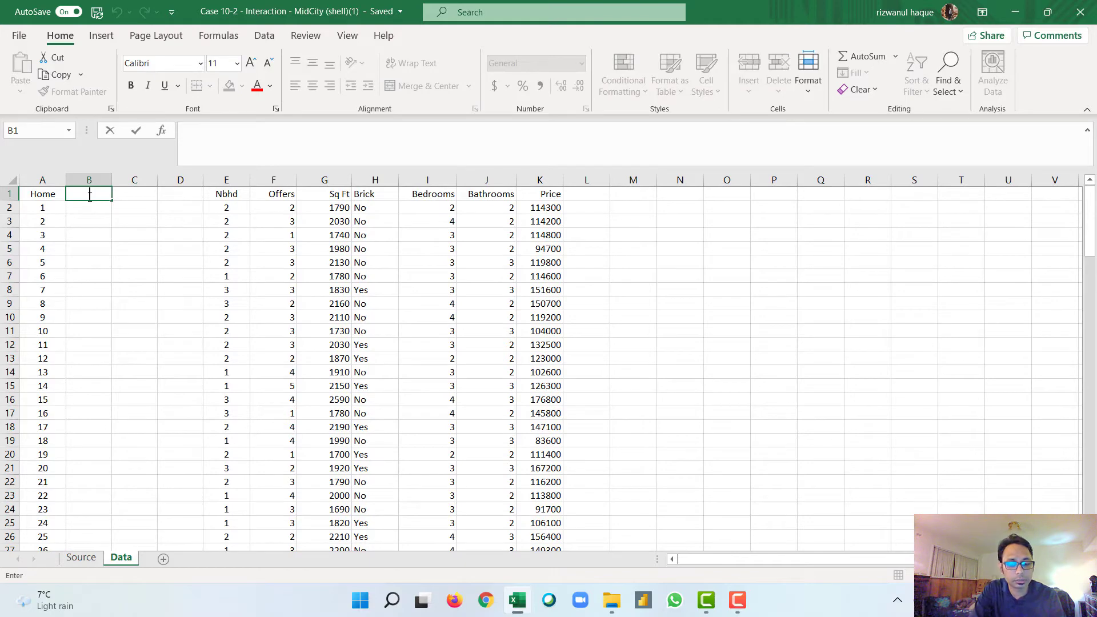
pyautogui.write('Nb')
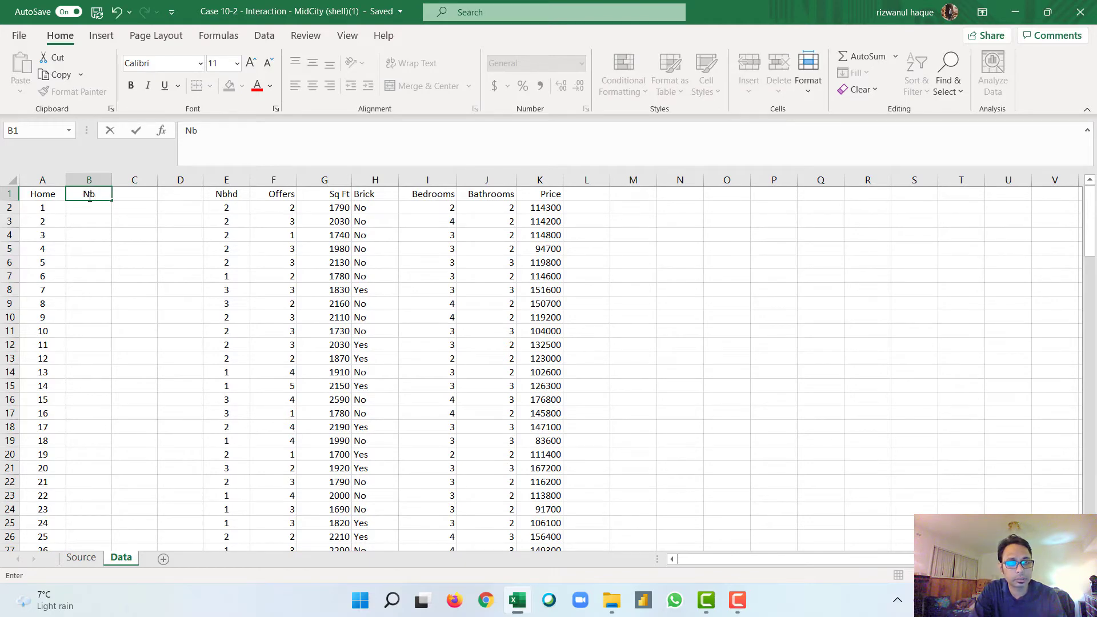
pyautogui.write('hr')
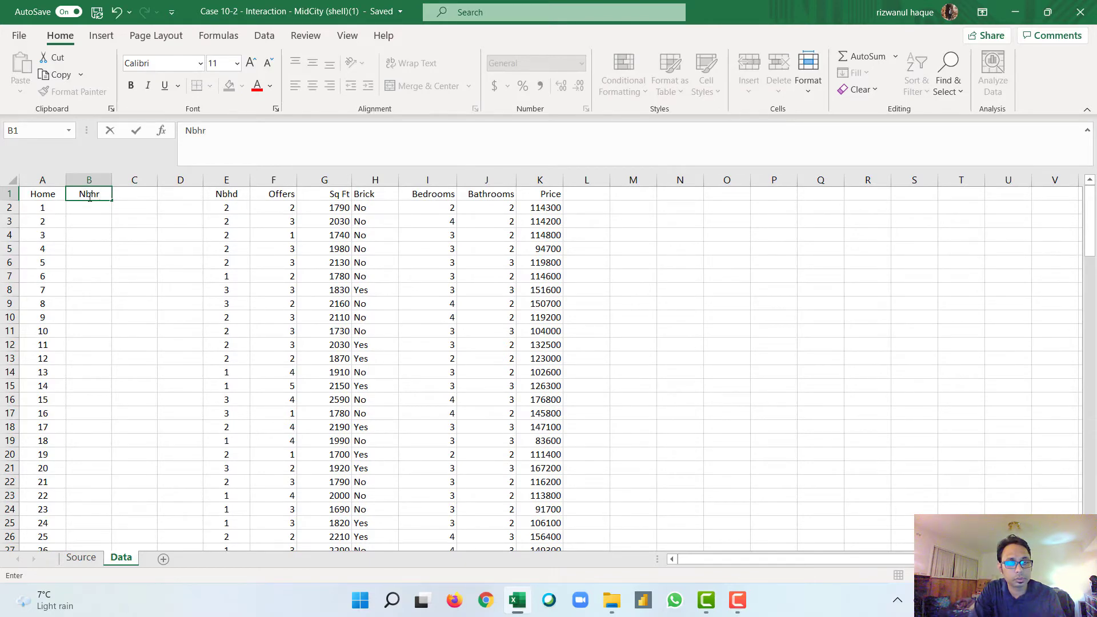
pyautogui.write('_2')
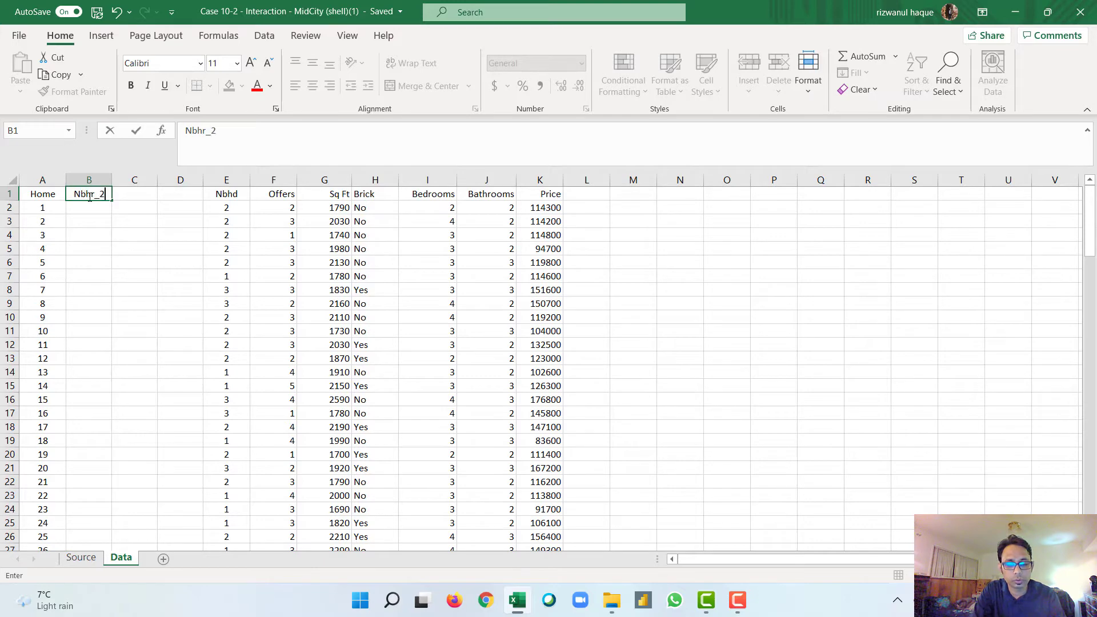
pyautogui.press('Tab')
pyautogui.write('N')
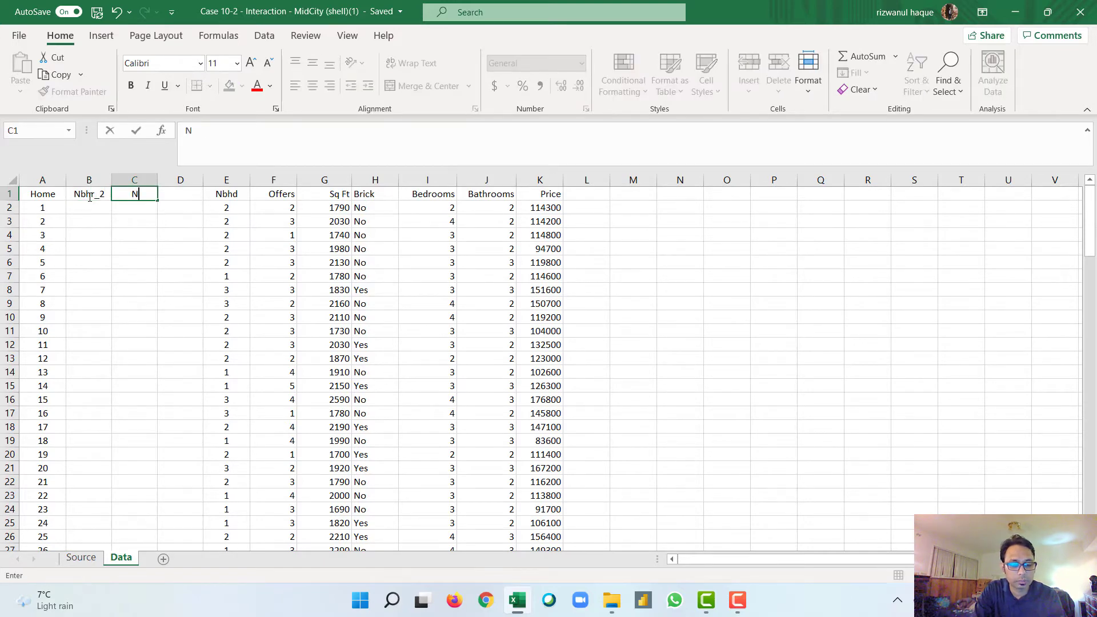
pyautogui.write('bhr_3')
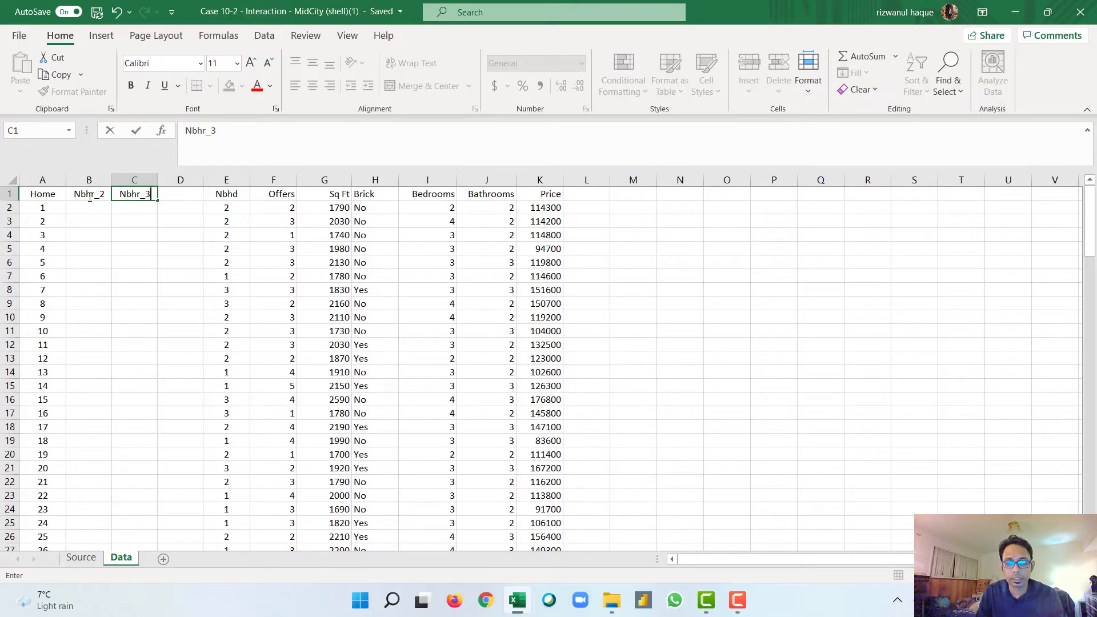
pyautogui.press('Tab')
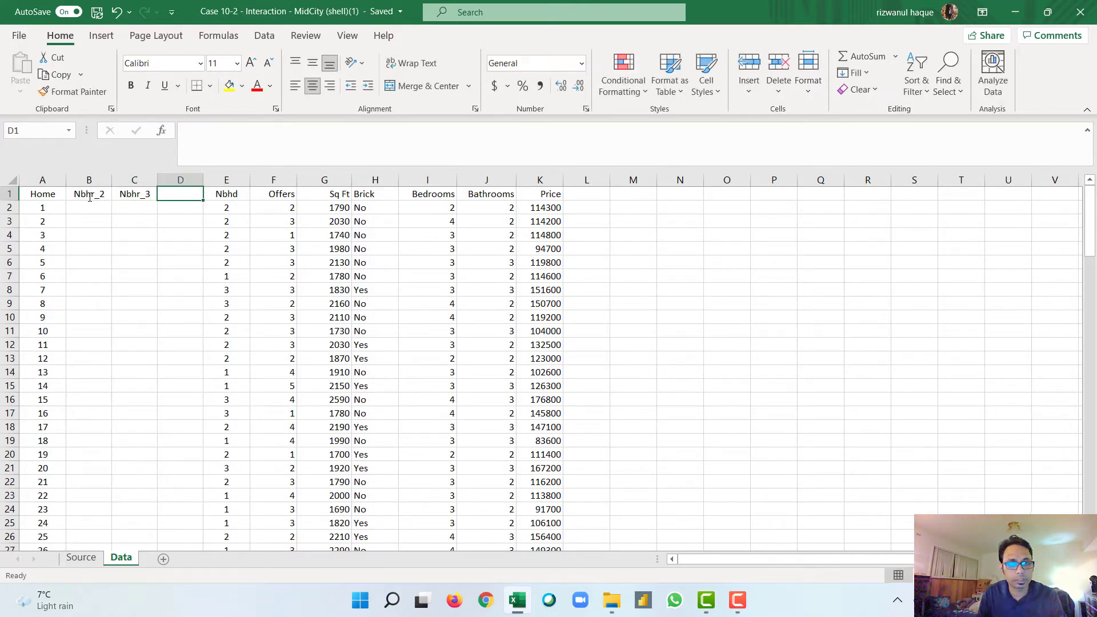
# Step: Enter the header Brick_yes in D1
pyautogui.write('B')
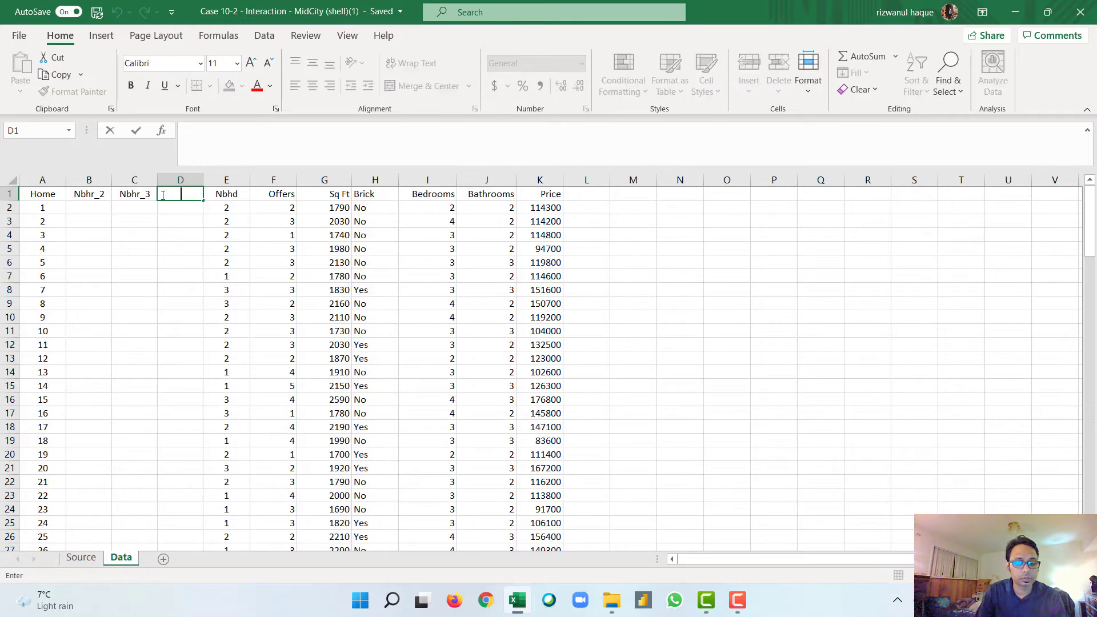
pyautogui.write('rick')
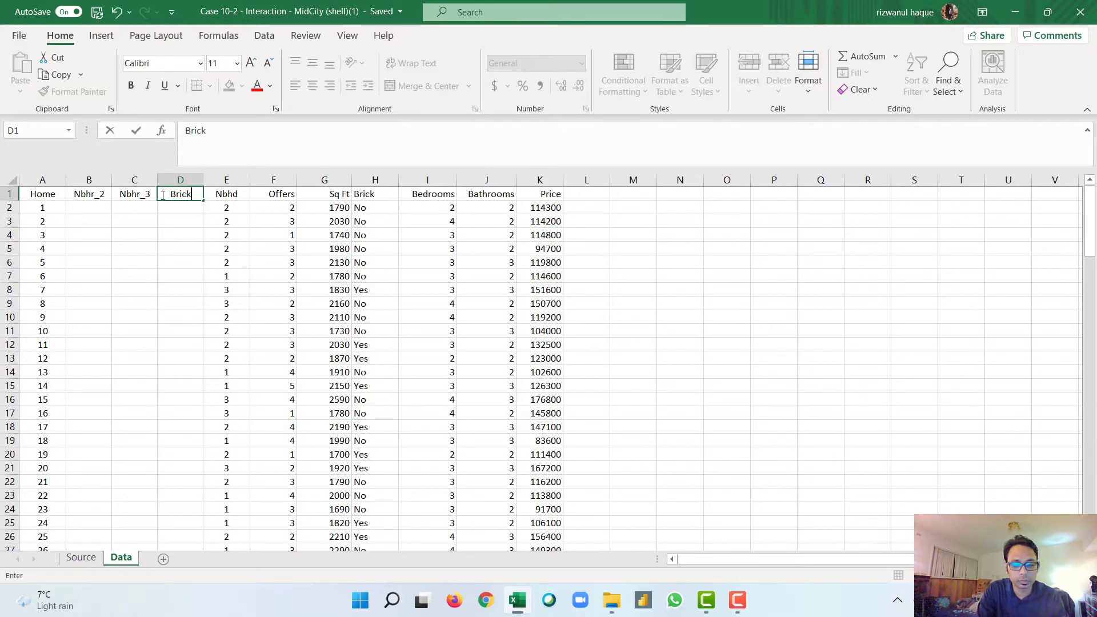
pyautogui.write('_yes')
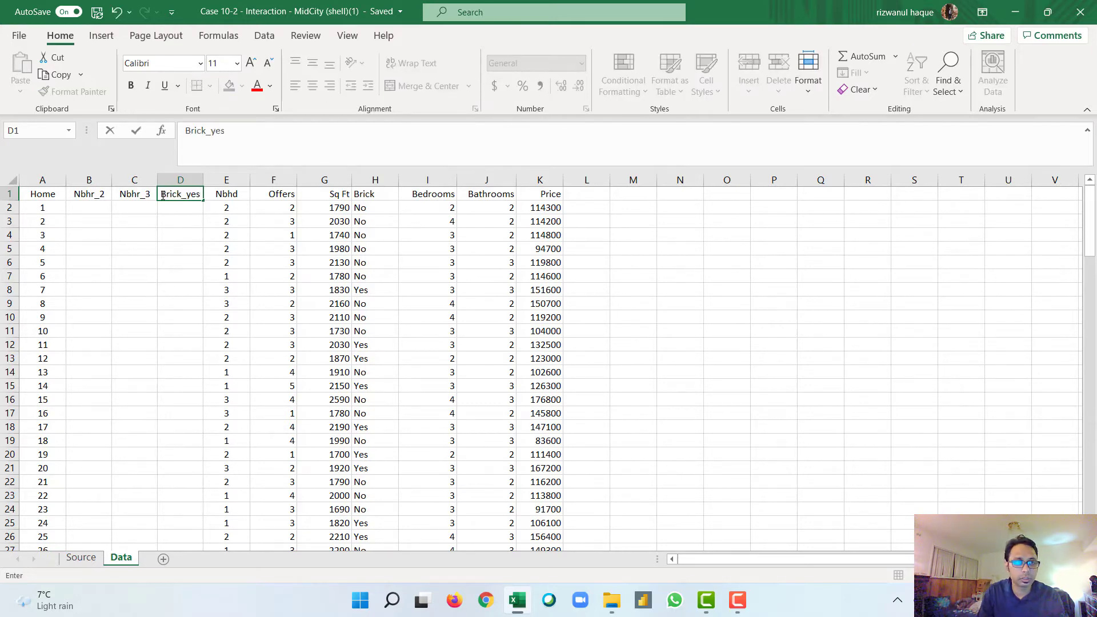
# Step: Write =E2=2,1,0 in B2, testing the first home's Nbhd value against 2
pyautogui.doubleClick(92, 209)
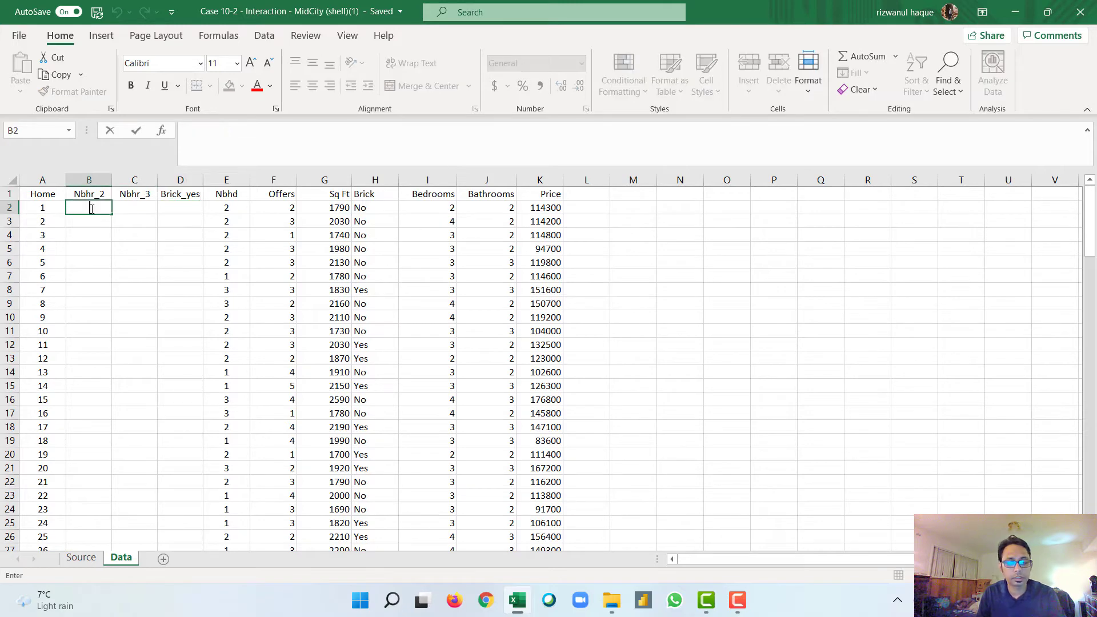
pyautogui.write('=')
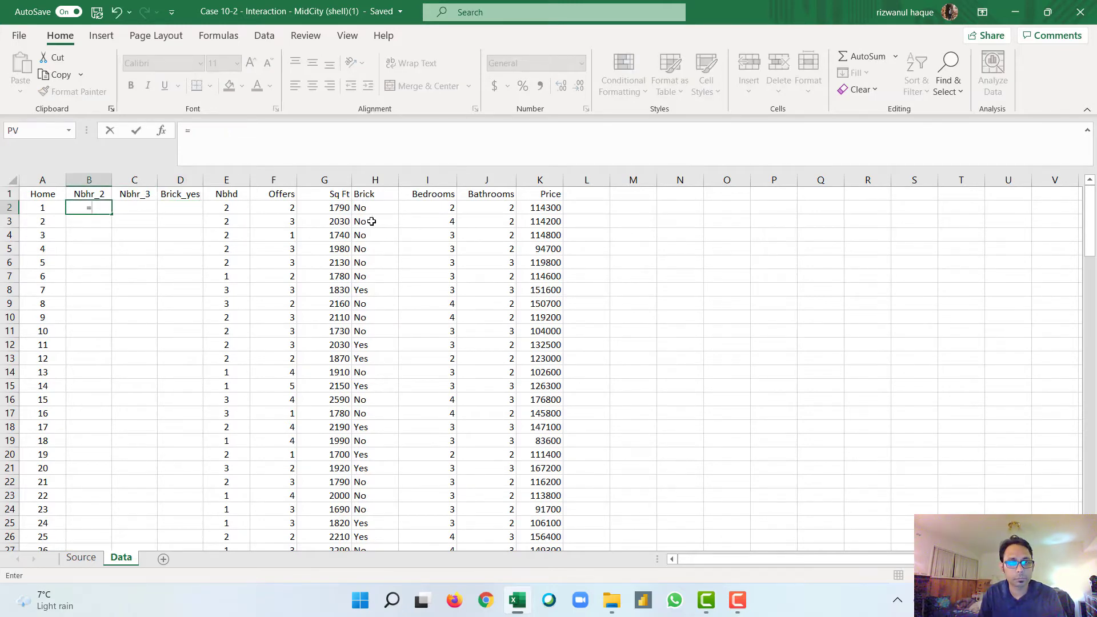
pyautogui.click(229, 209)
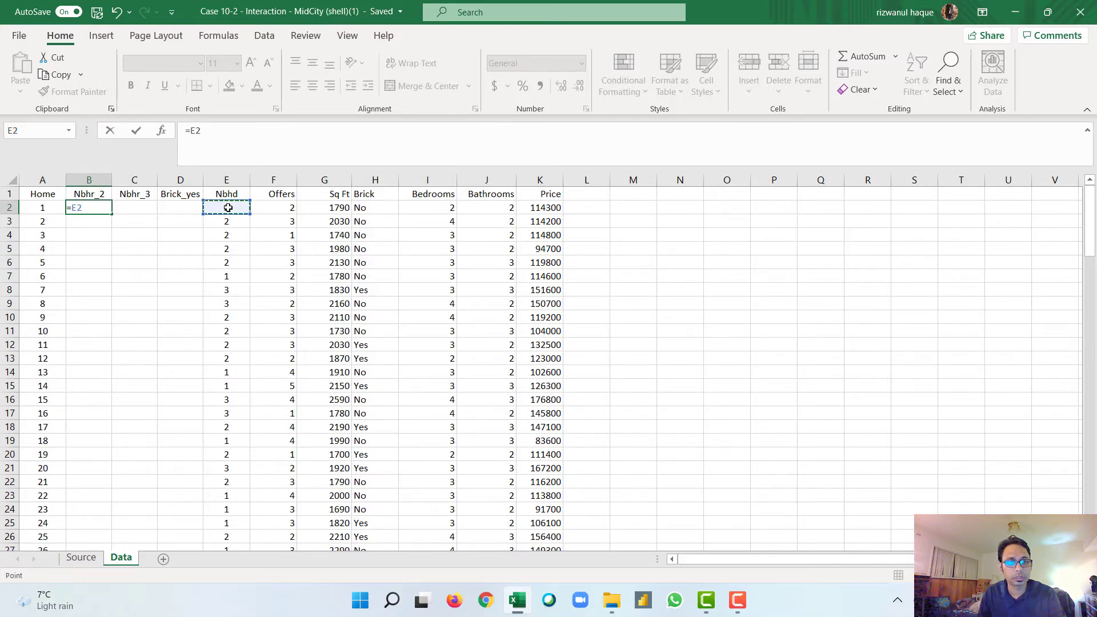
pyautogui.write('=')
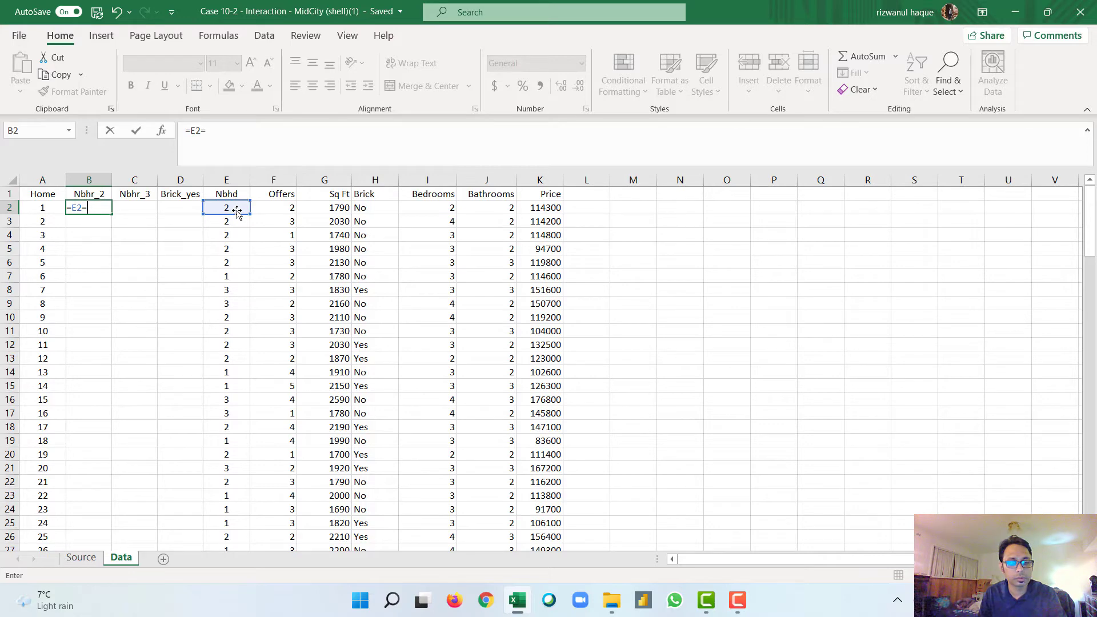
pyautogui.write('2,')
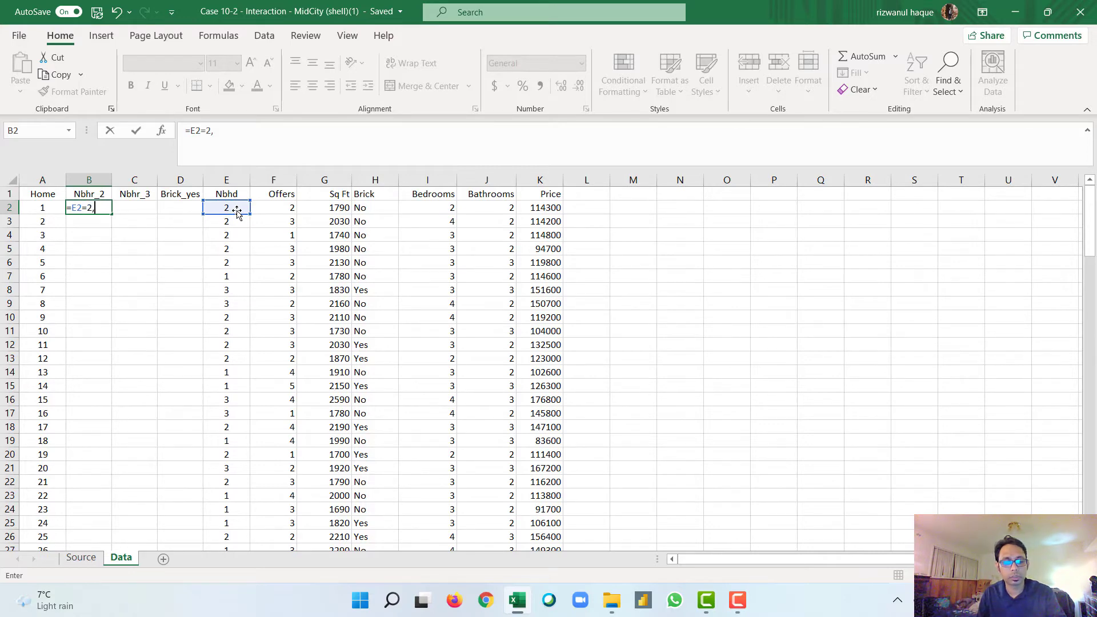
pyautogui.write('1,0')
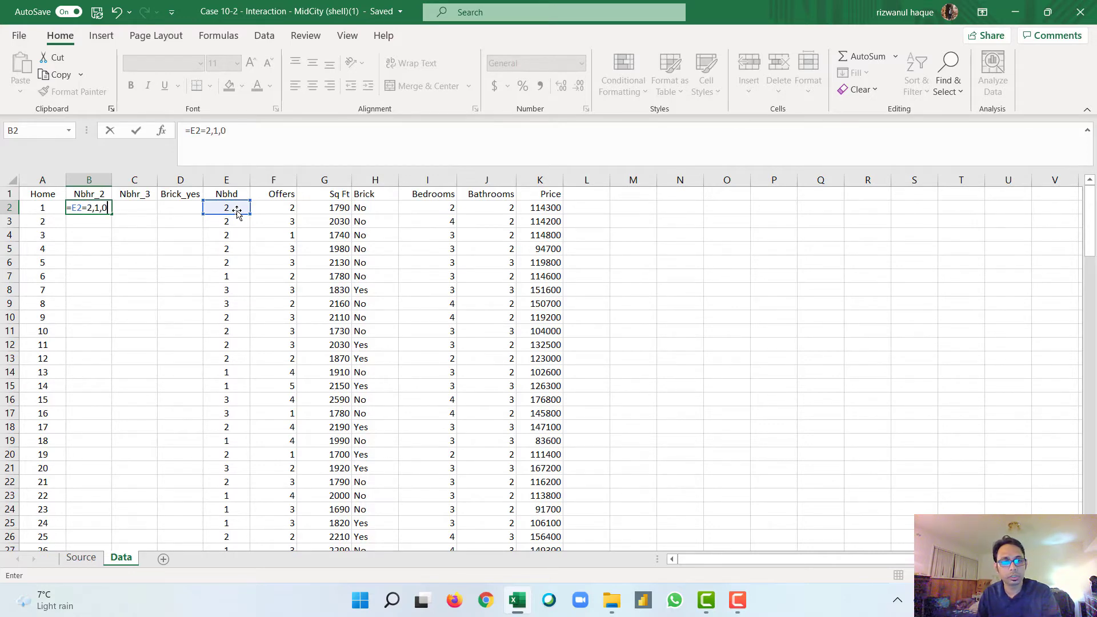
# Step: Make only column E absolute in the B2 formula, giving =$E2=2,1,0, and commit it with the proposed correction =$E2=210
pyautogui.click(76, 209)
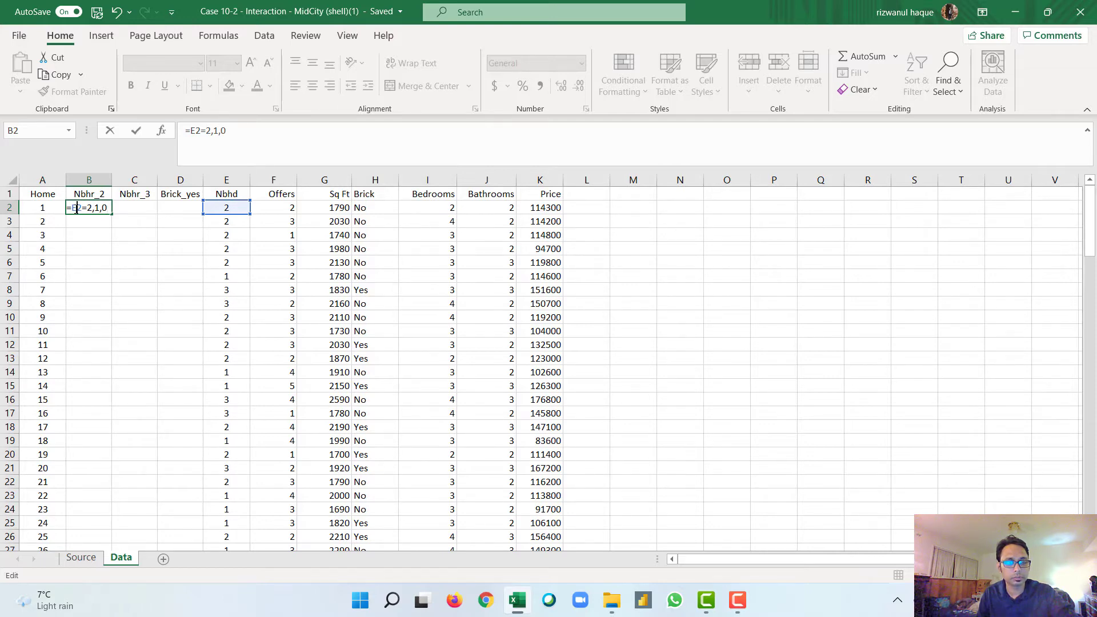
pyautogui.press('F4')
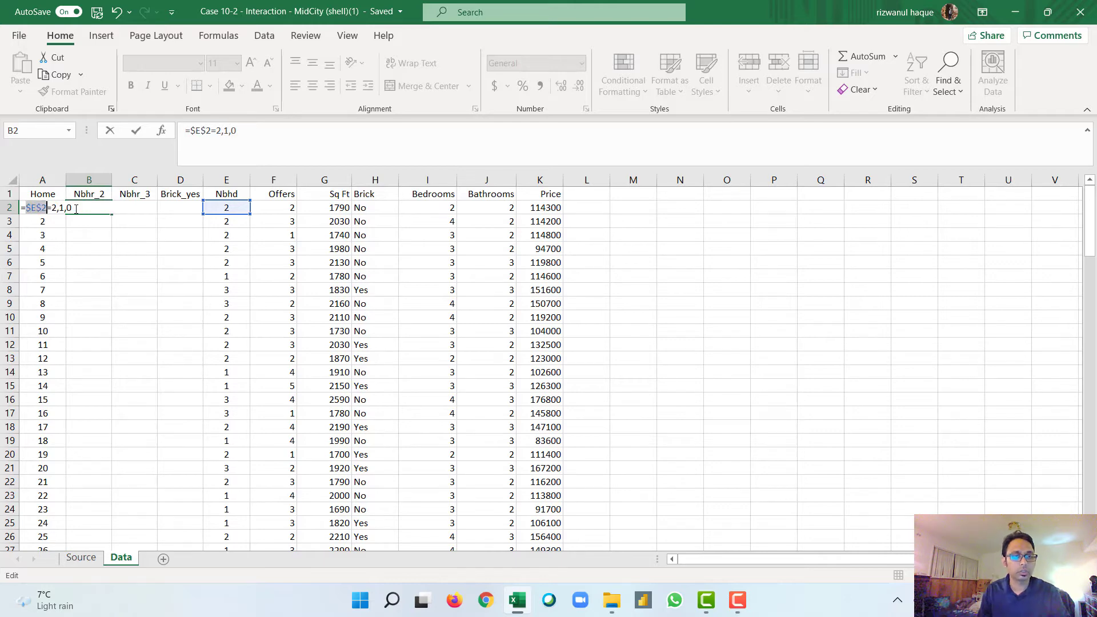
pyautogui.click(41, 208)
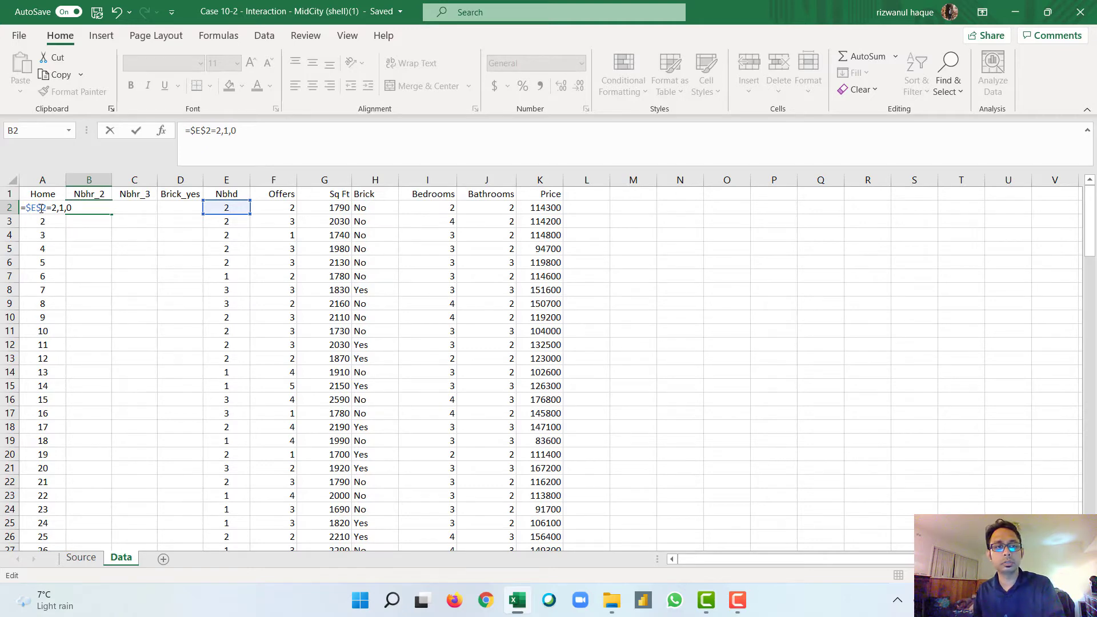
pyautogui.press('BackSpace')
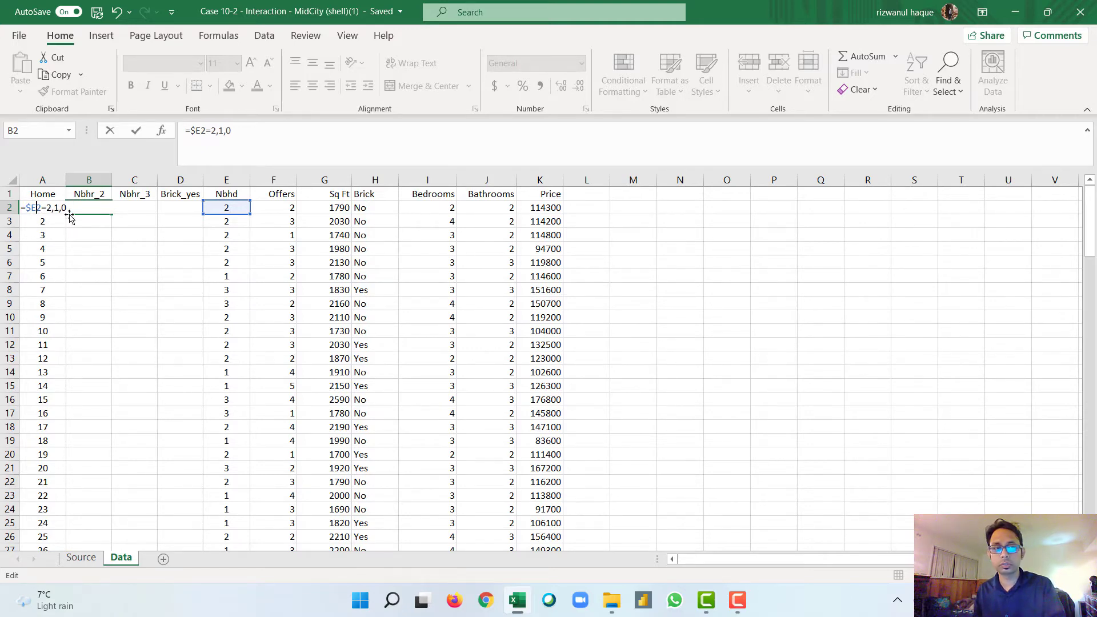
pyautogui.press('Return')
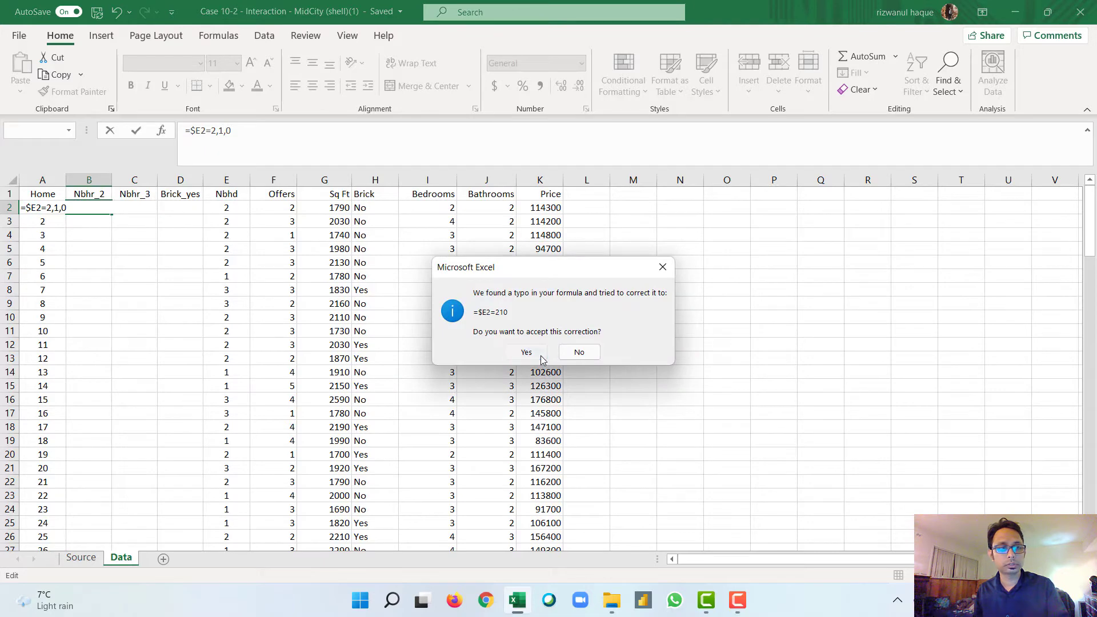
pyautogui.click(526, 352)
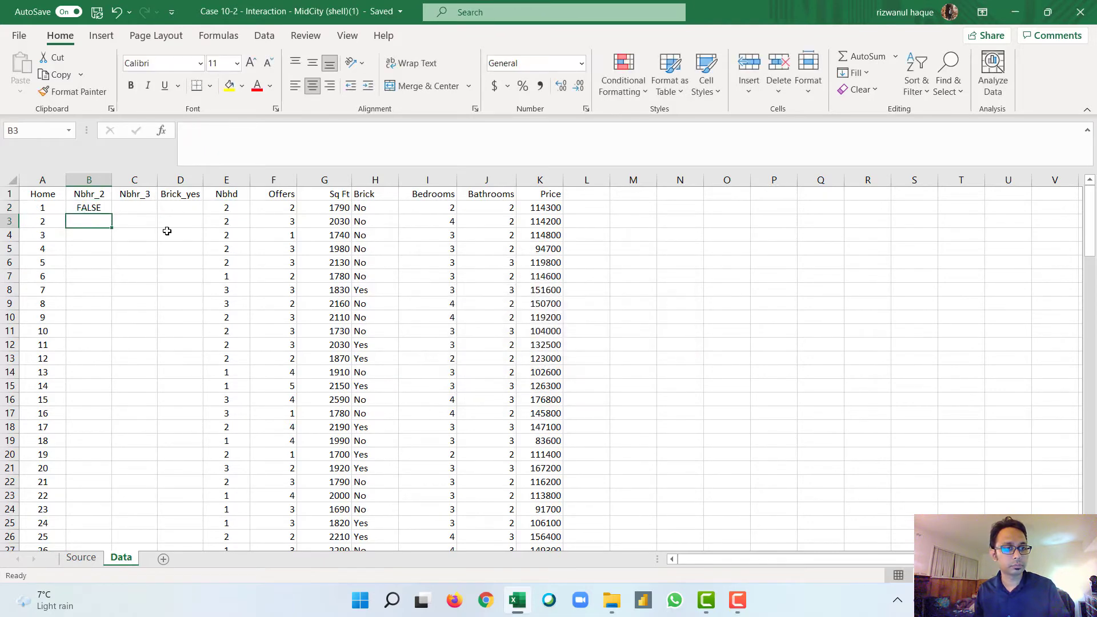
# Step: Change the B2 formula to =$E2=2,1,0) and decline the proposed correction so it stays open for editing
pyautogui.doubleClick(86, 209)
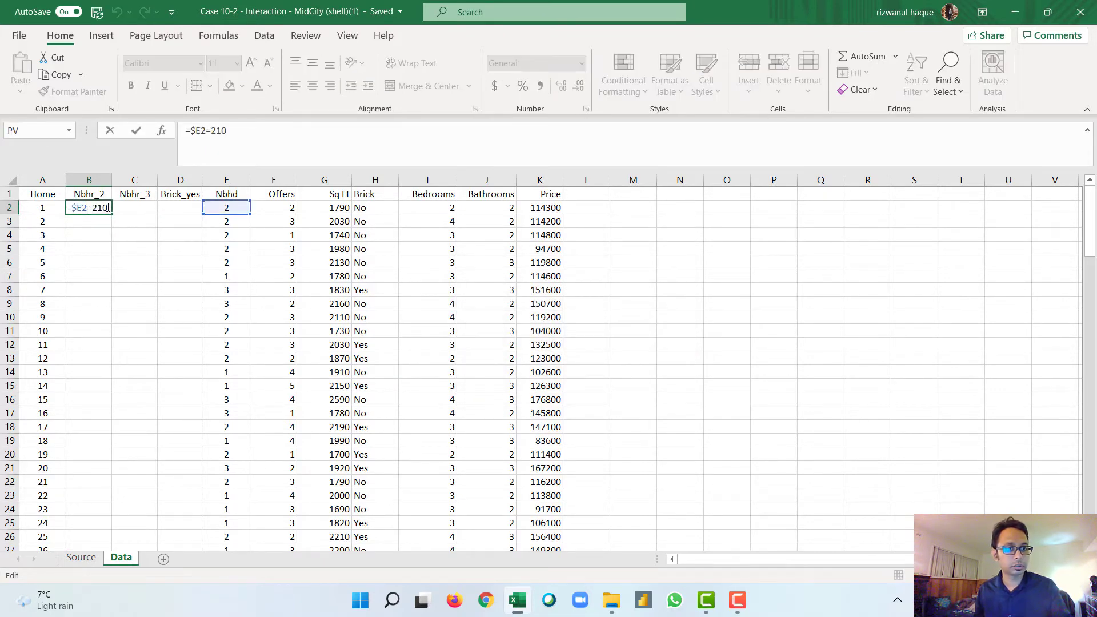
pyautogui.press('BackSpace')
pyautogui.press('BackSpace')
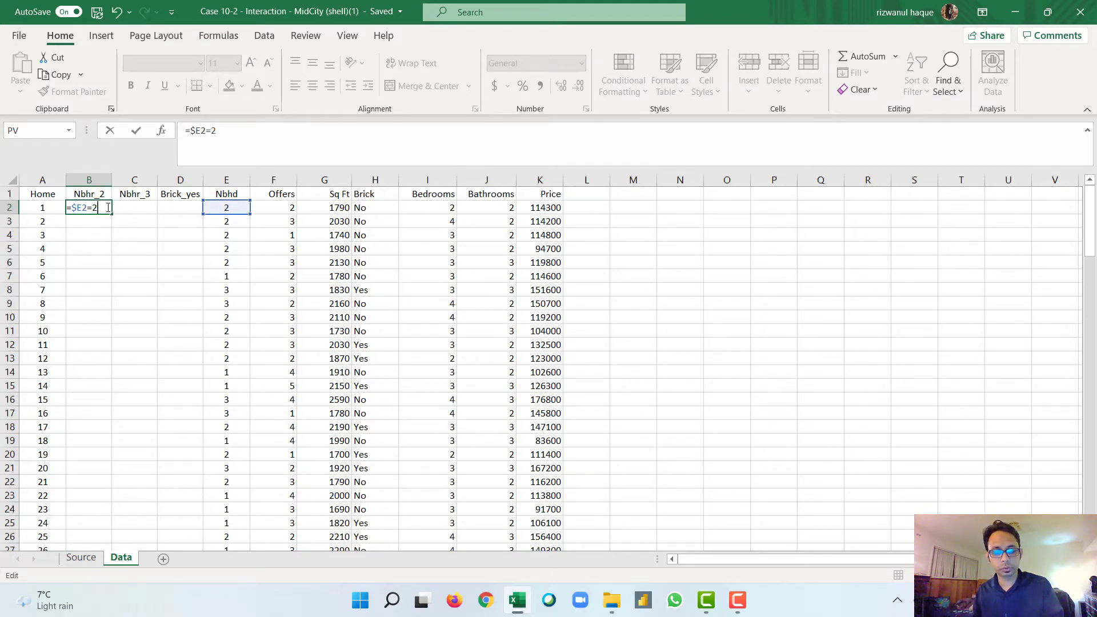
pyautogui.write(',1')
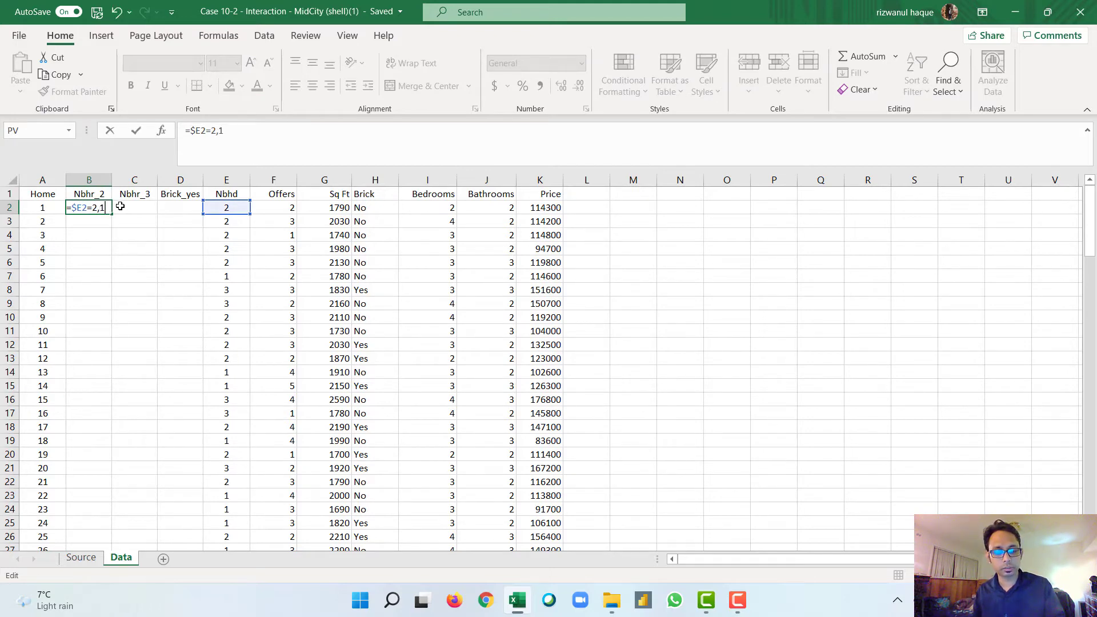
pyautogui.write(',0')
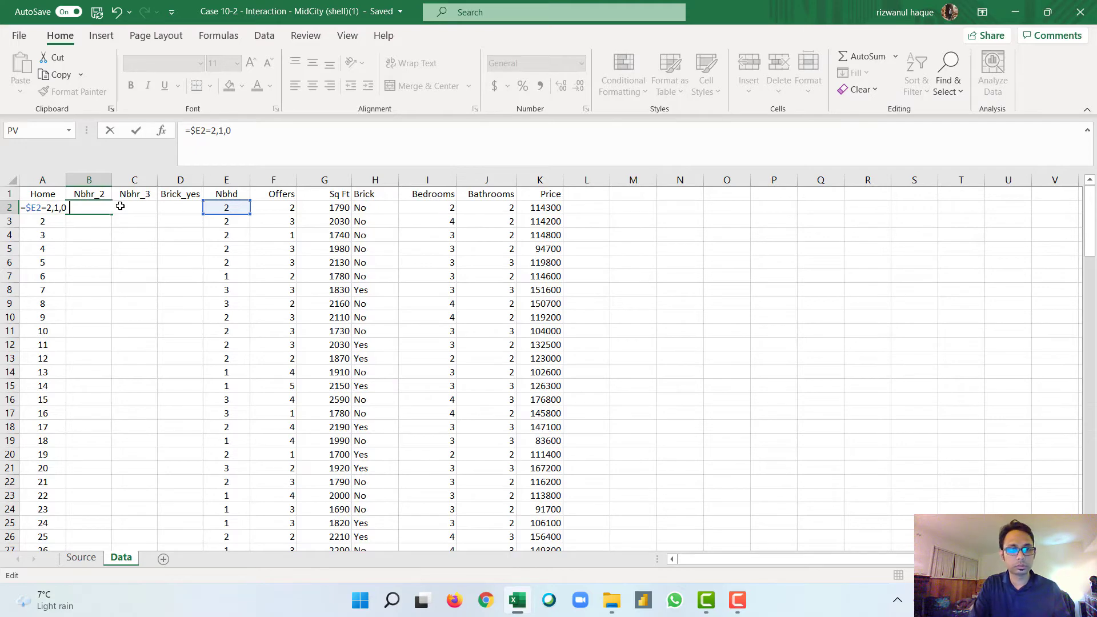
pyautogui.write(')')
pyautogui.press('Return')
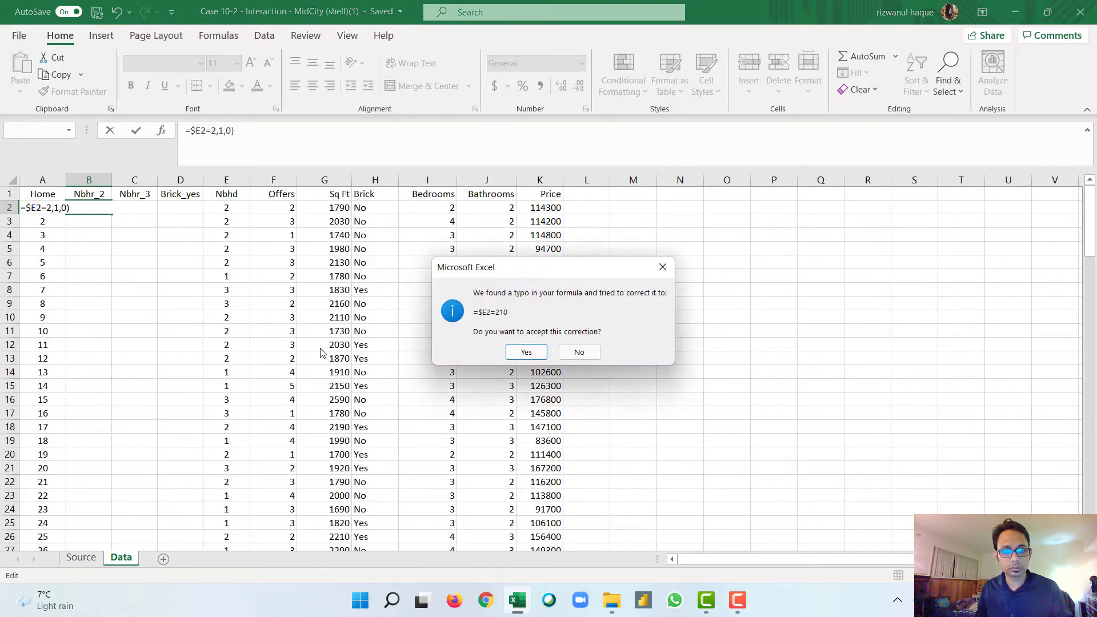
pyautogui.click(579, 353)
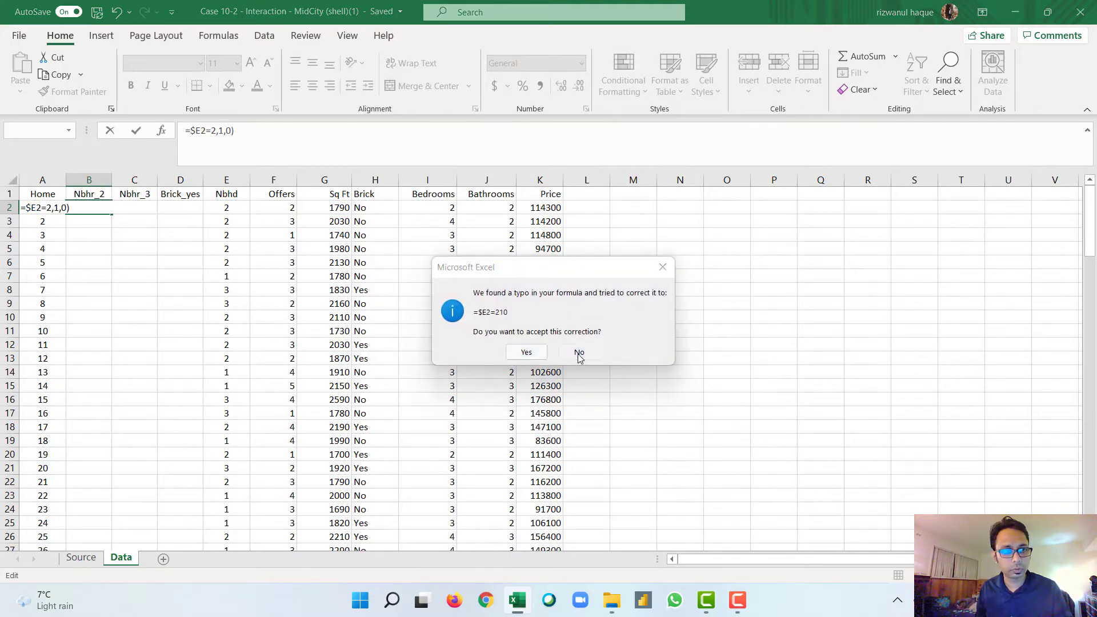
pyautogui.click(526, 377)
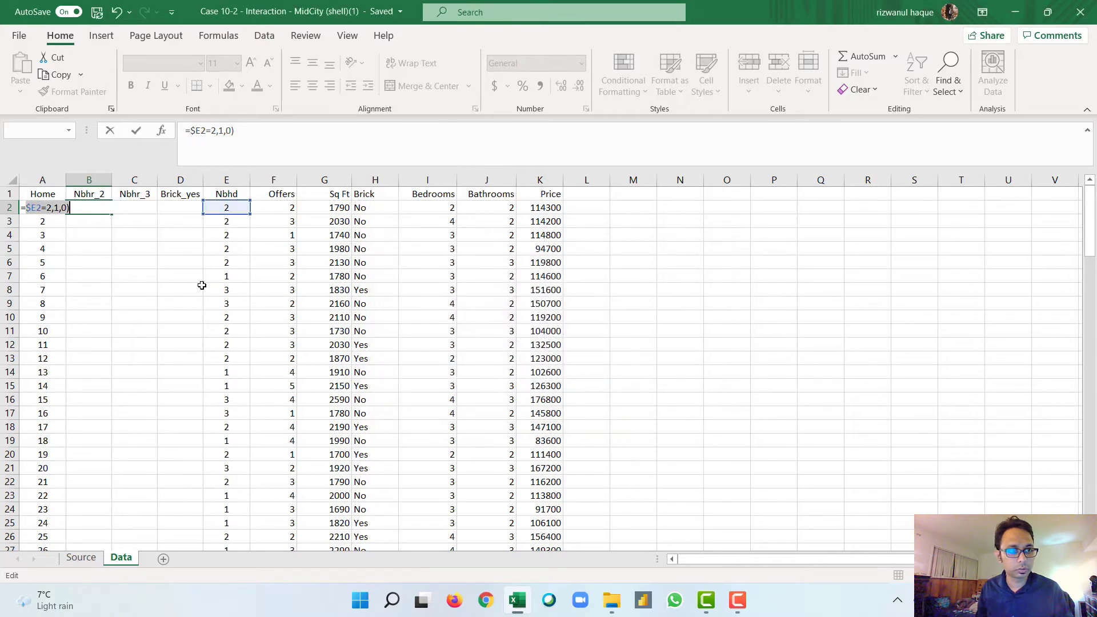
# Step: Wrap the B2 test in an IF function, giving =IF($E2=2,1,0), and fill it down the Nbhr_2 column
pyautogui.click(26, 208)
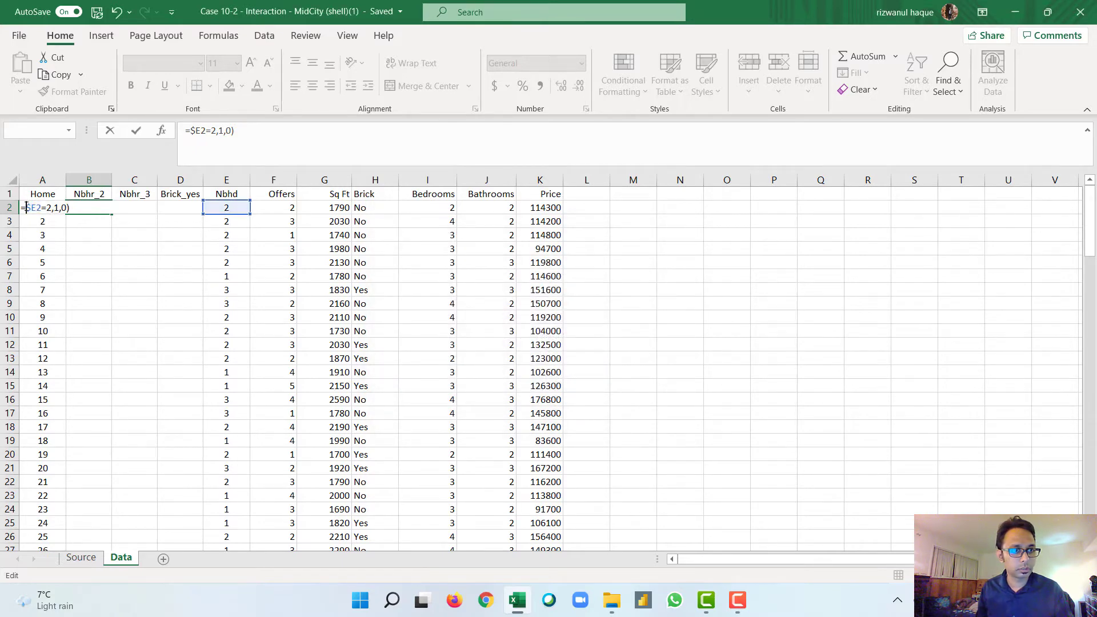
pyautogui.write('IF(')
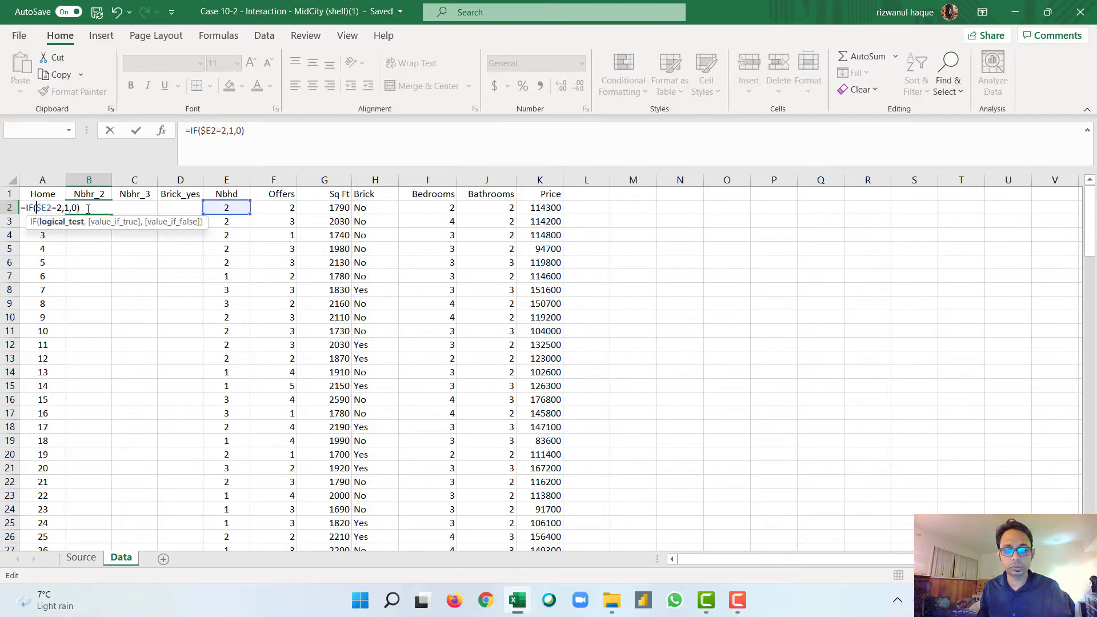
pyautogui.press('Return')
pyautogui.click(88, 208)
pyautogui.doubleClick(112, 213)
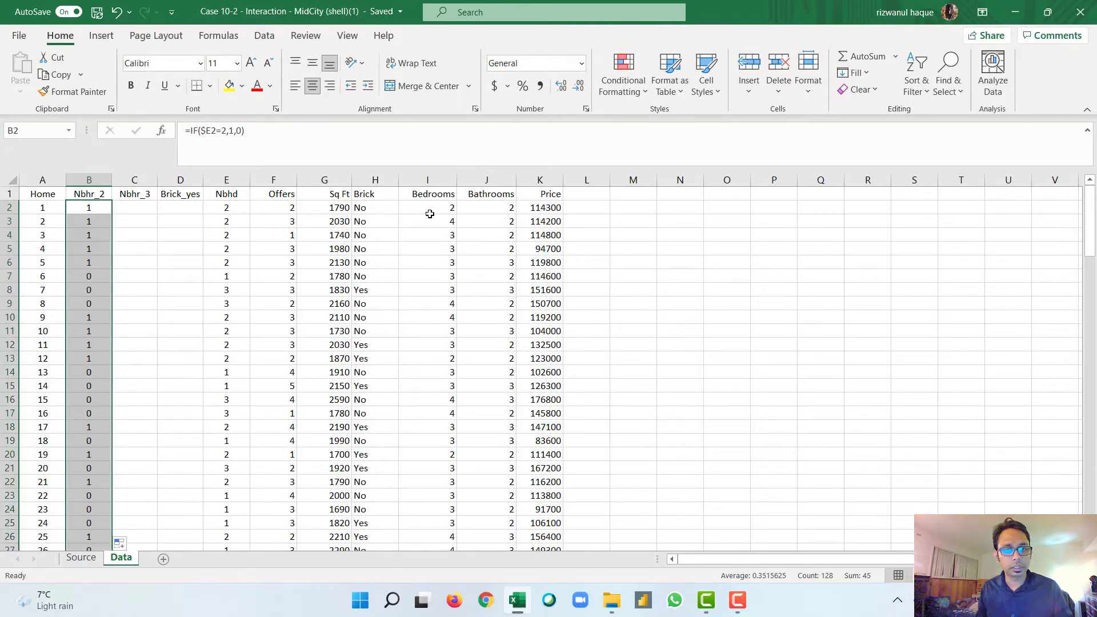
# Step: Write =IF(E2=3,1,0) in C2 to flag whether the first home's Nbhd value is 3
pyautogui.doubleClick(228, 210)
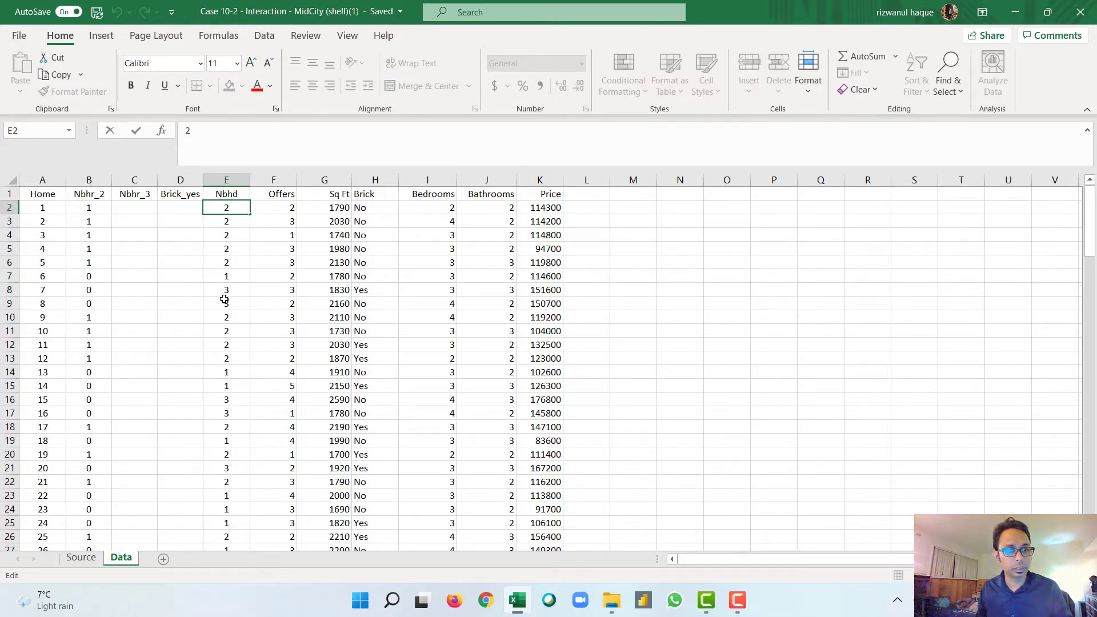
pyautogui.click(134, 209)
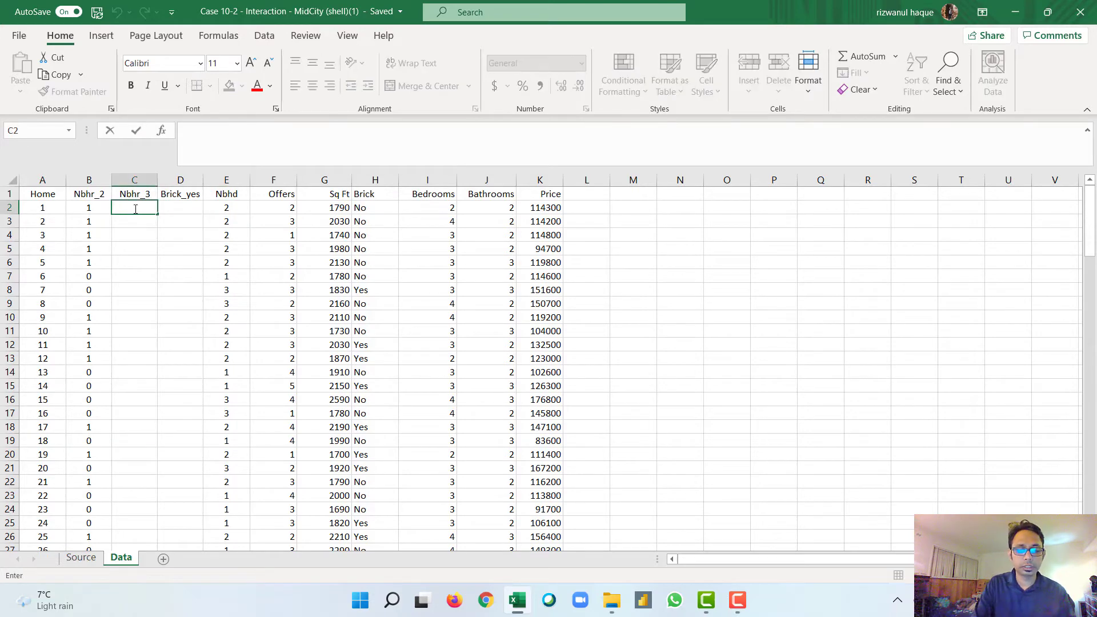
pyautogui.write('=if')
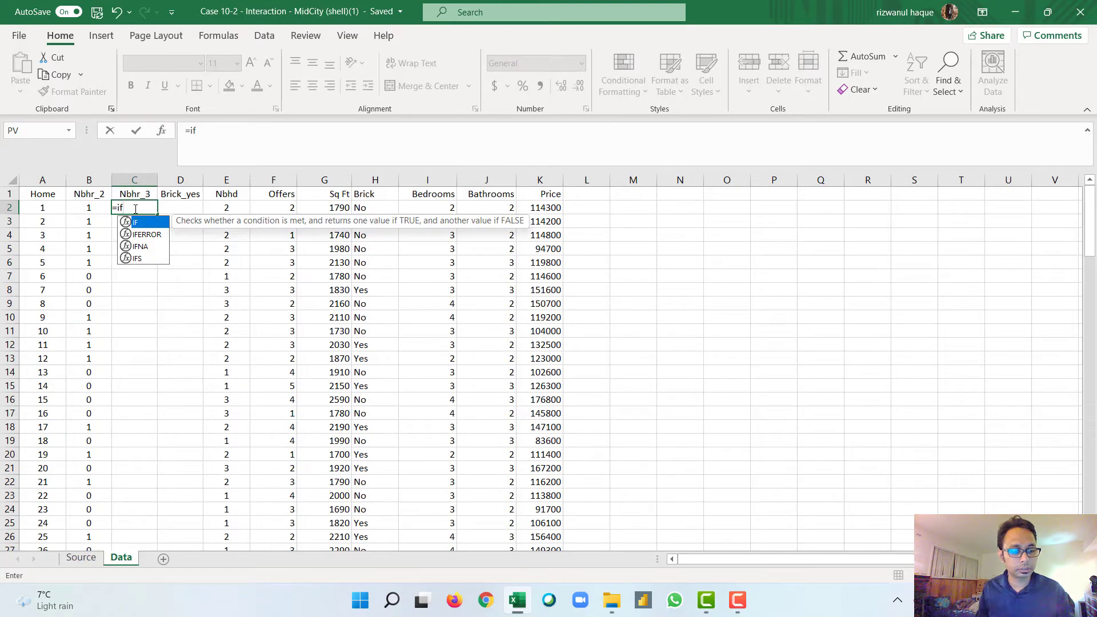
pyautogui.press('Tab')
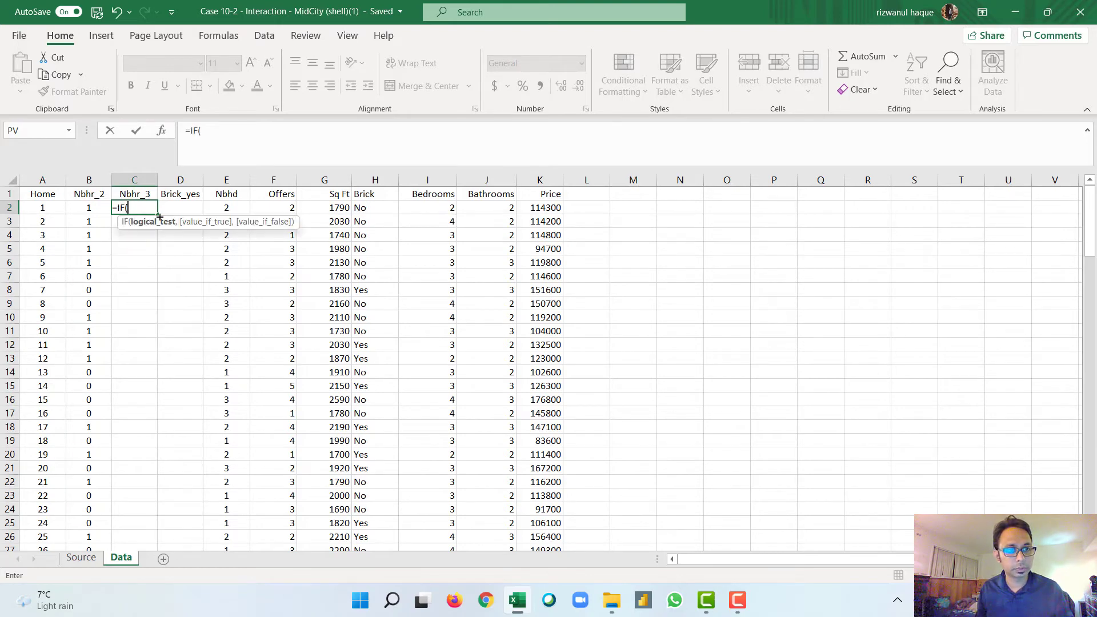
pyautogui.click(227, 209)
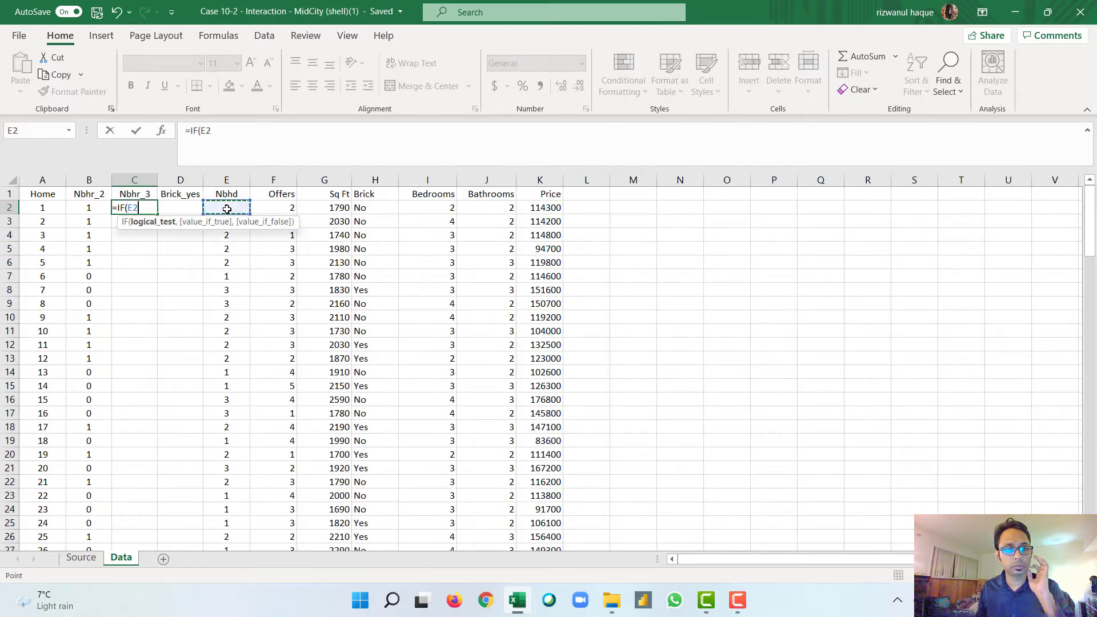
pyautogui.write('=3')
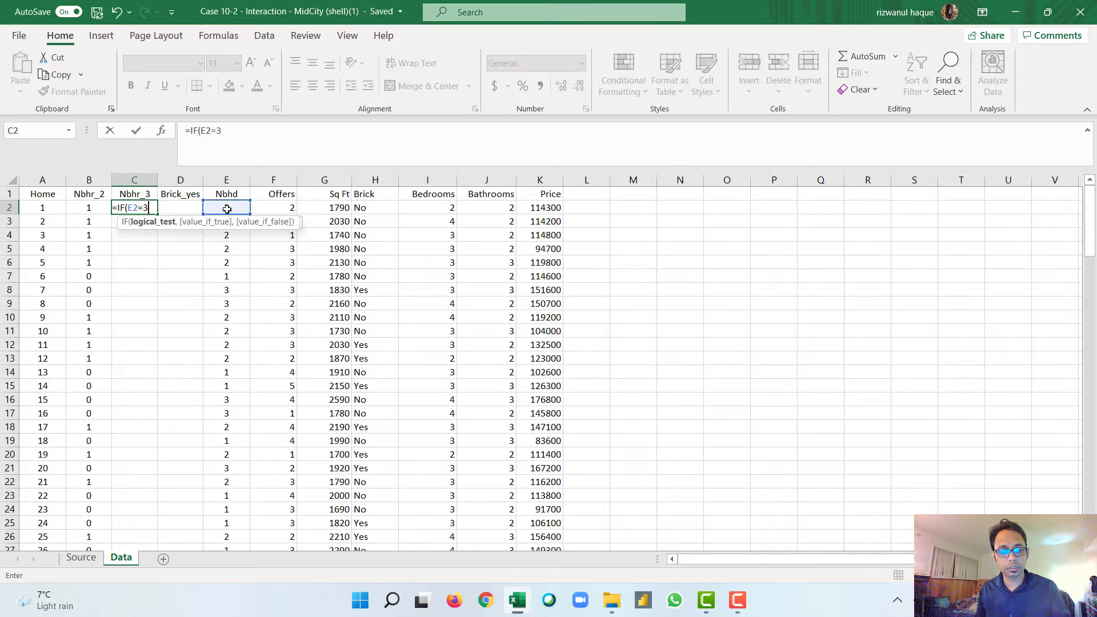
pyautogui.write(',1,0')
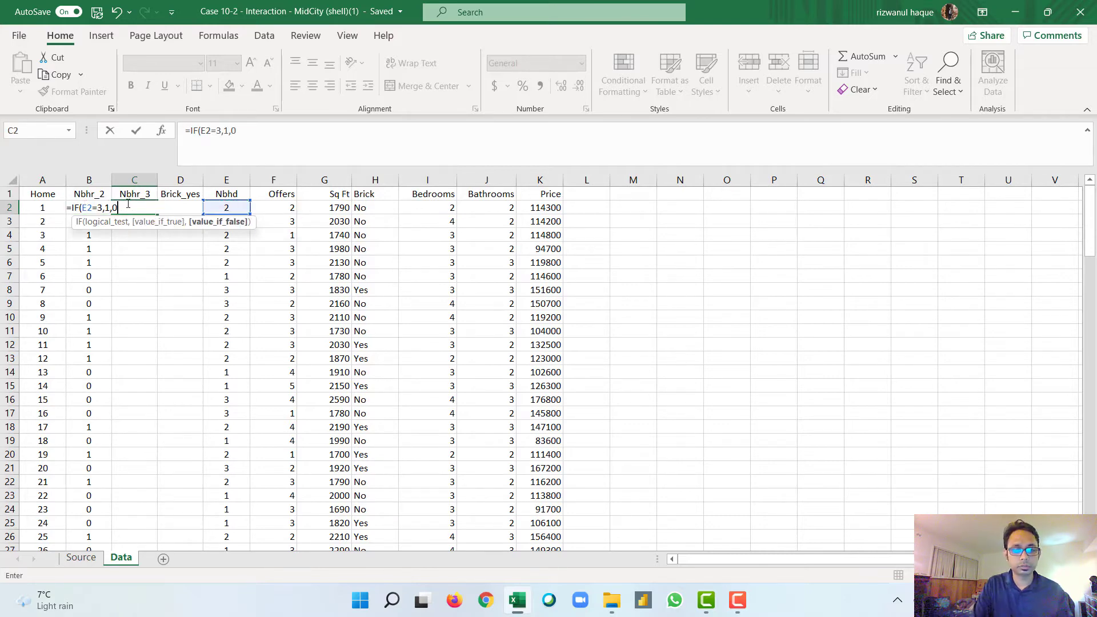
pyautogui.write(')')
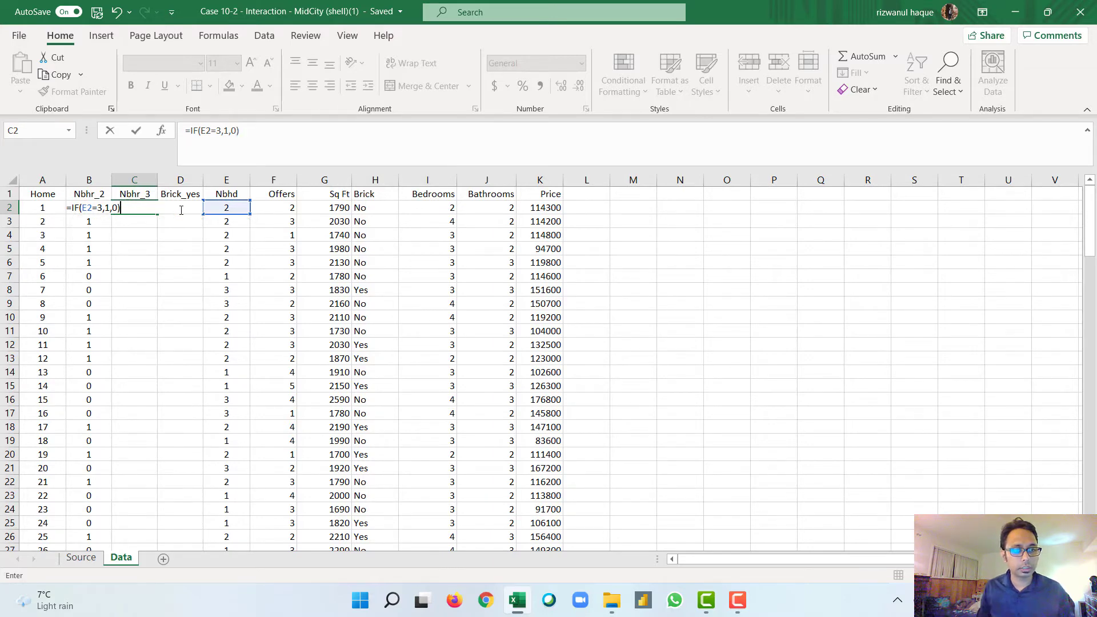
# Step: Make only column E absolute in the C2 formula, giving =IF($E2=3,1,0), and fill it down the Nbhr_3 column
pyautogui.click(87, 210)
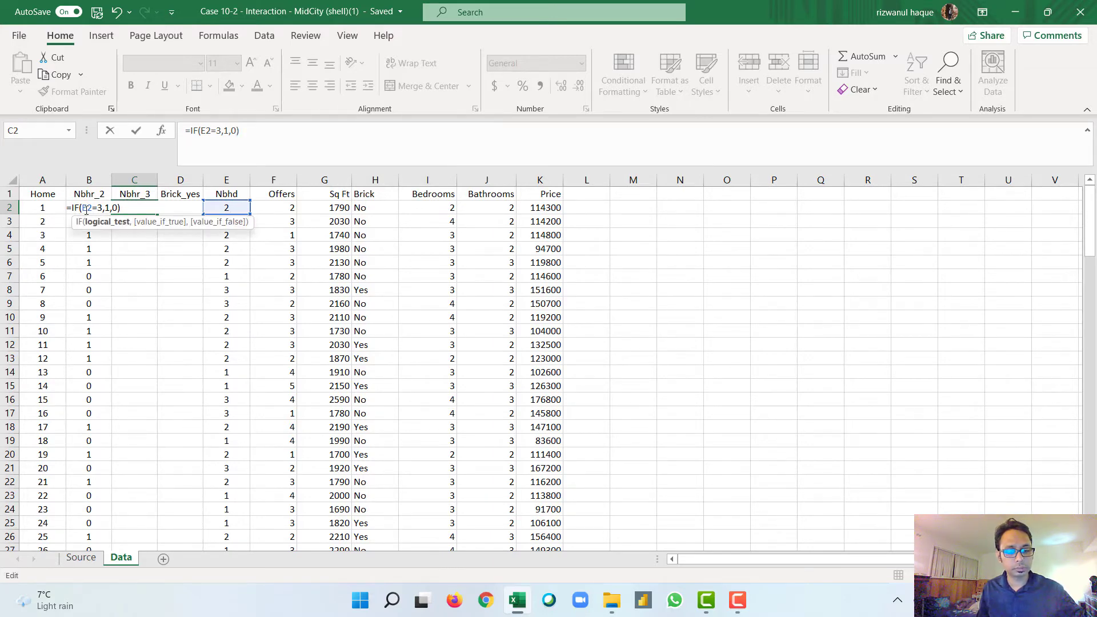
pyautogui.press('F4')
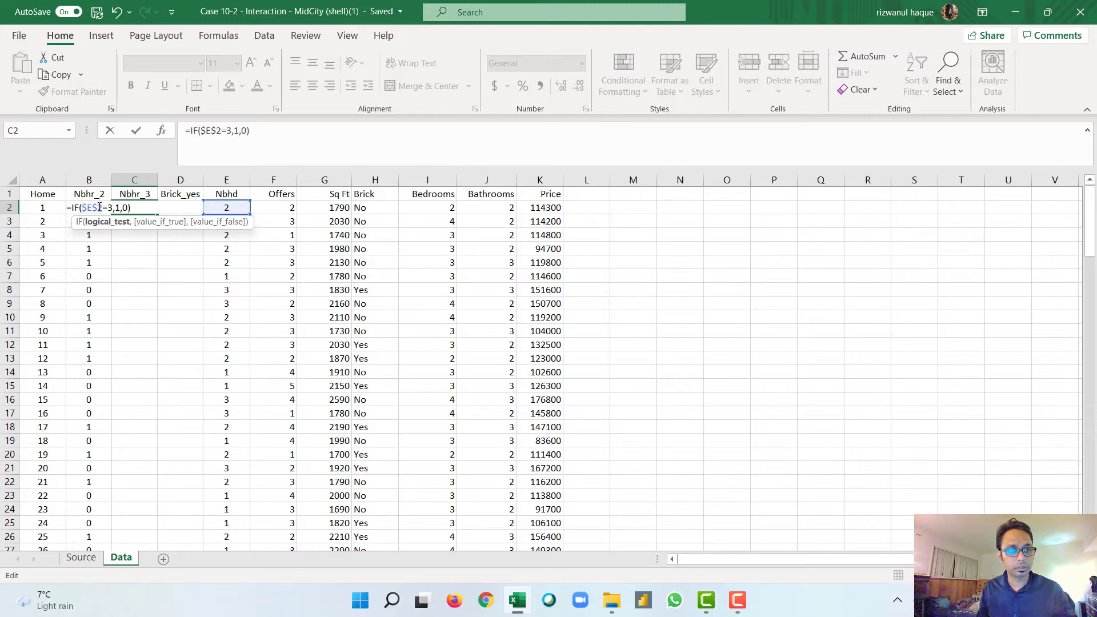
pyautogui.press('BackSpace')
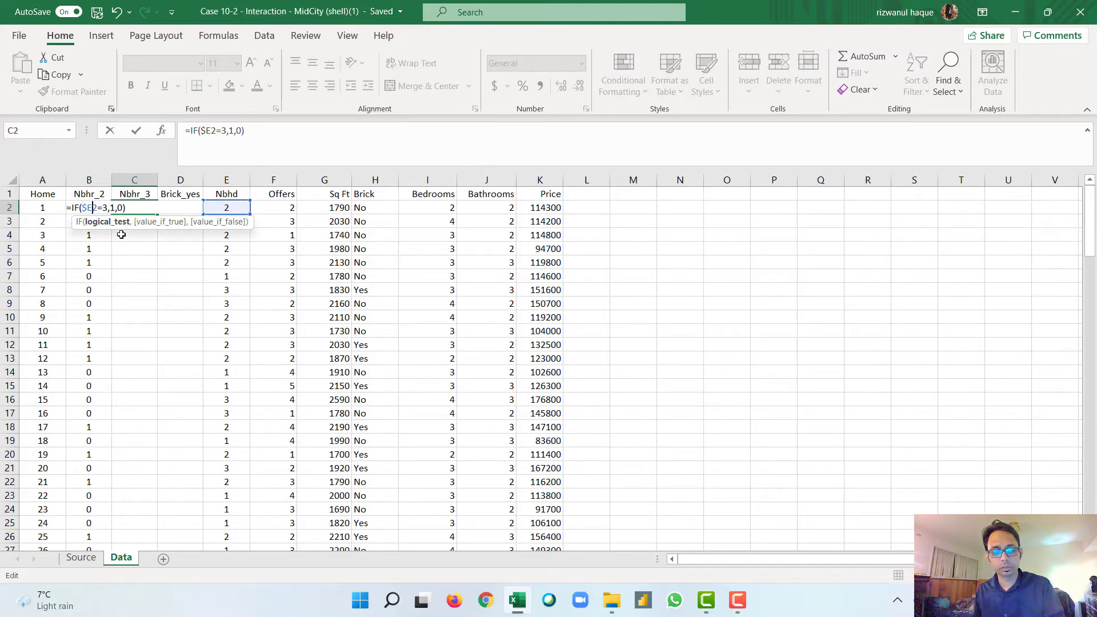
pyautogui.hotkey('ctrl', 'Return')
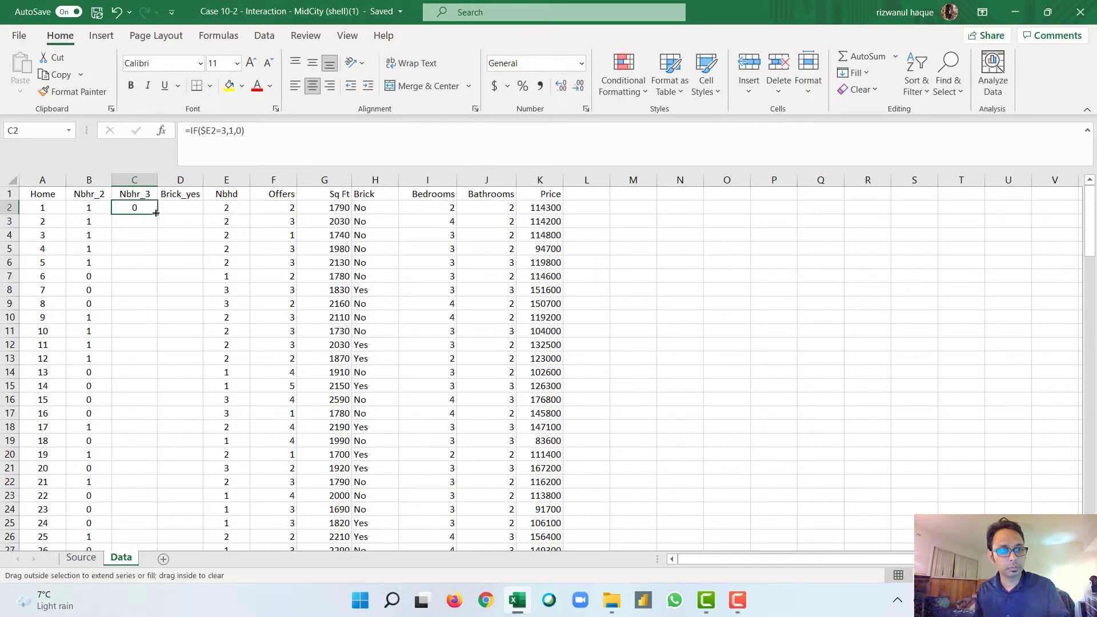
pyautogui.doubleClick(154, 211)
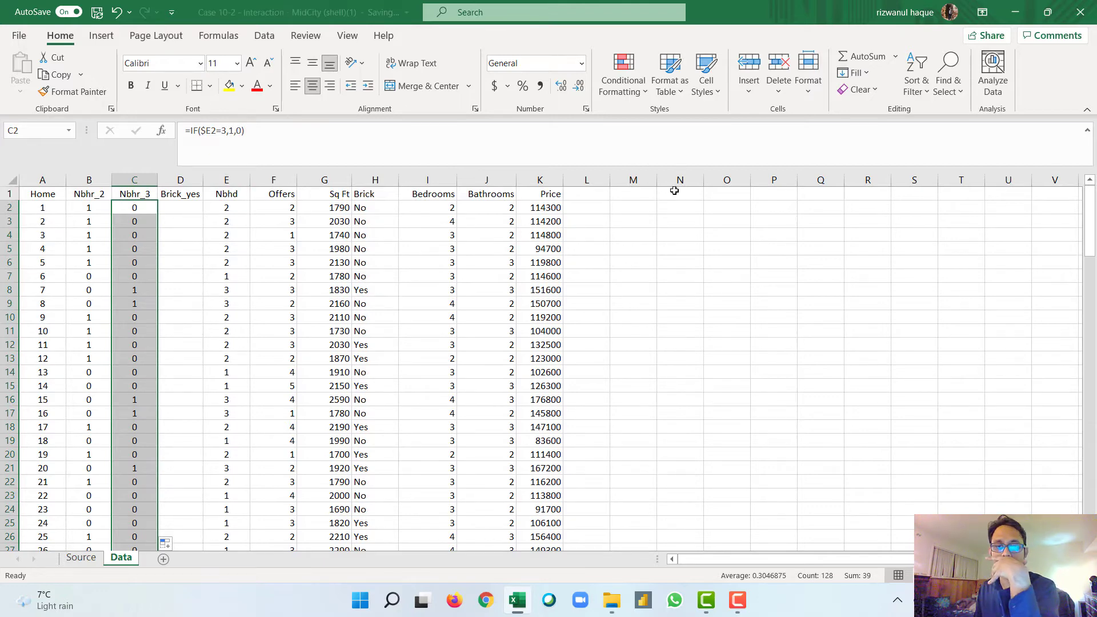
pyautogui.doubleClick(147, 208)
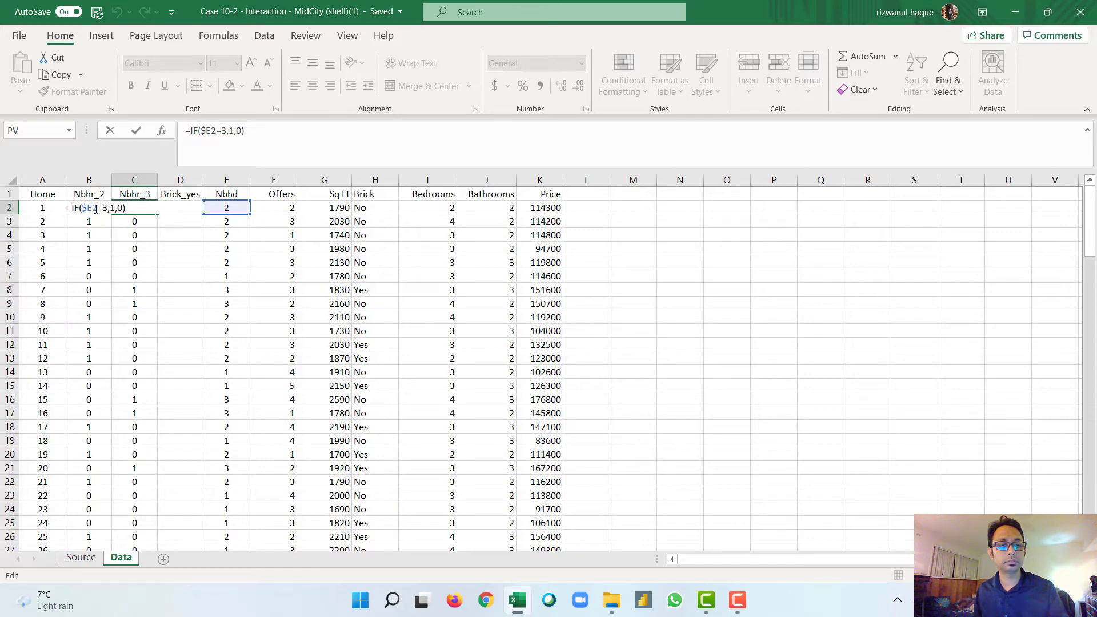
pyautogui.press('Escape')
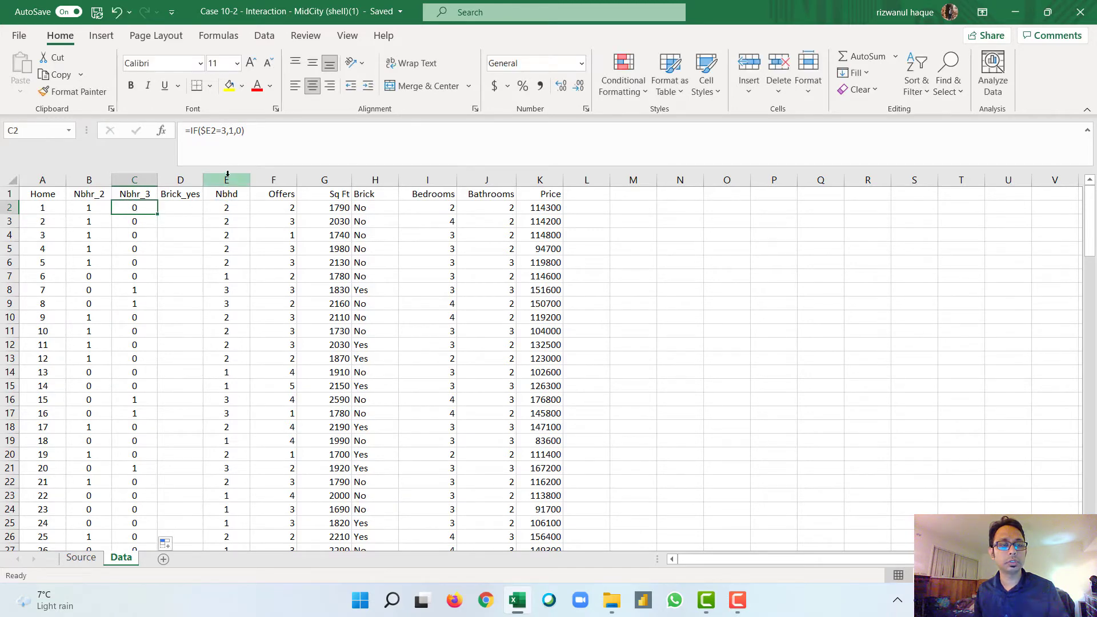
pyautogui.doubleClick(137, 209)
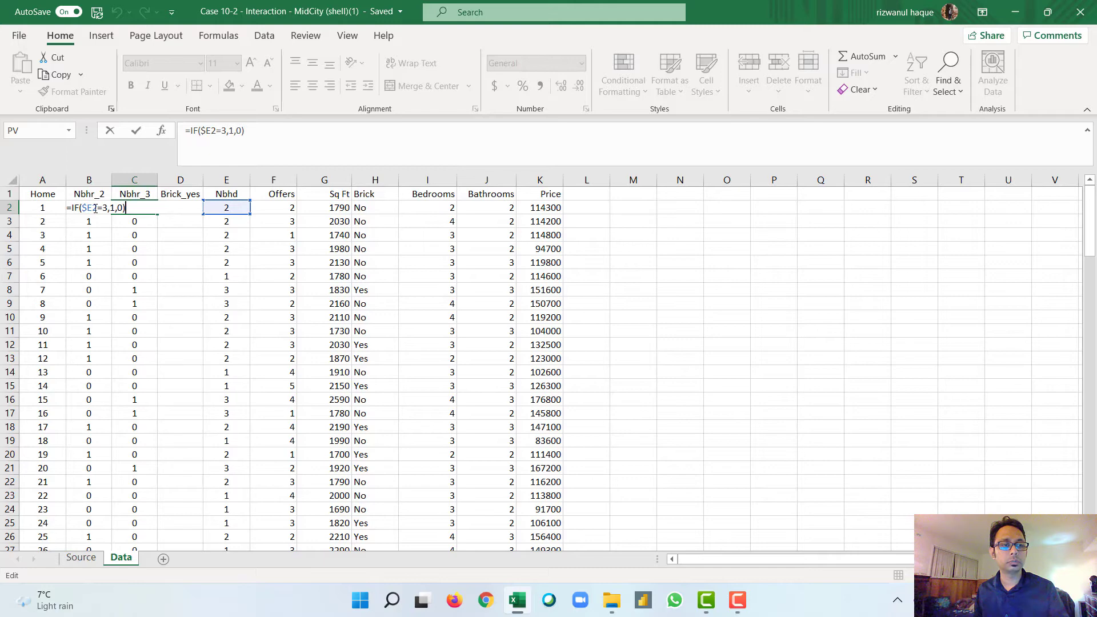
pyautogui.press('Return')
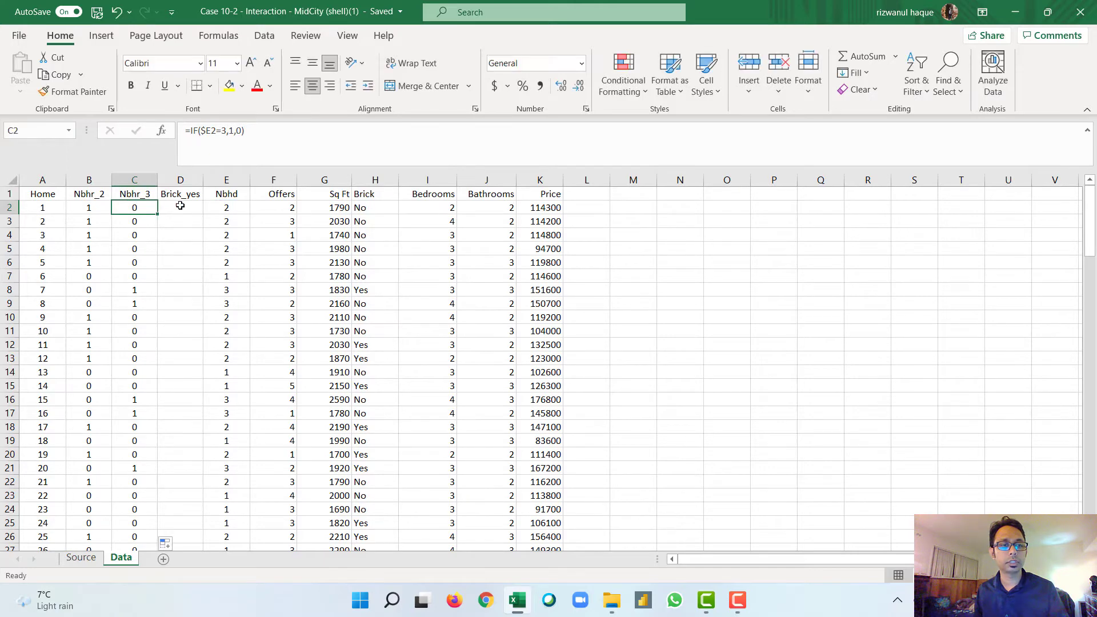
# Step: Write =IF(H2="yes",1,0) in D2 to flag whether the first home is brick
pyautogui.click(180, 207)
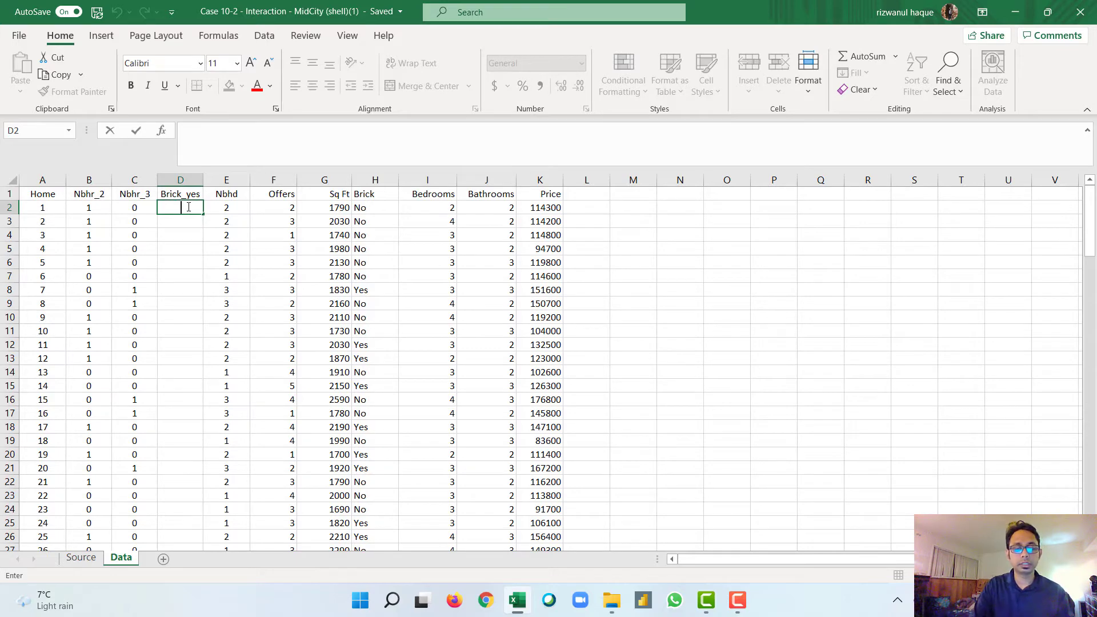
pyautogui.write('=')
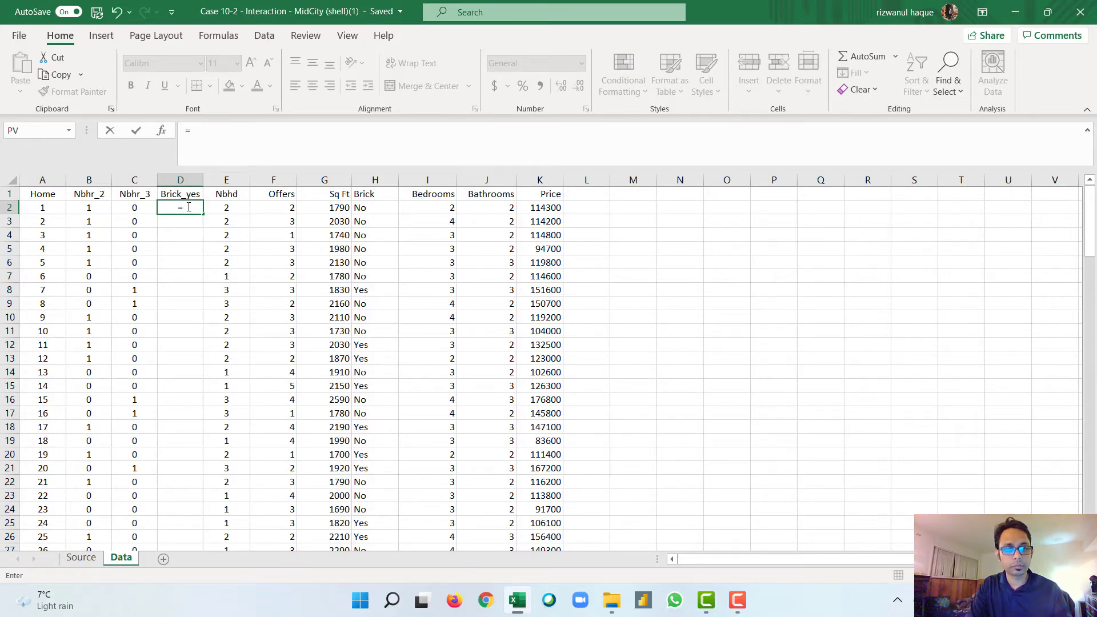
pyautogui.write('IF(')
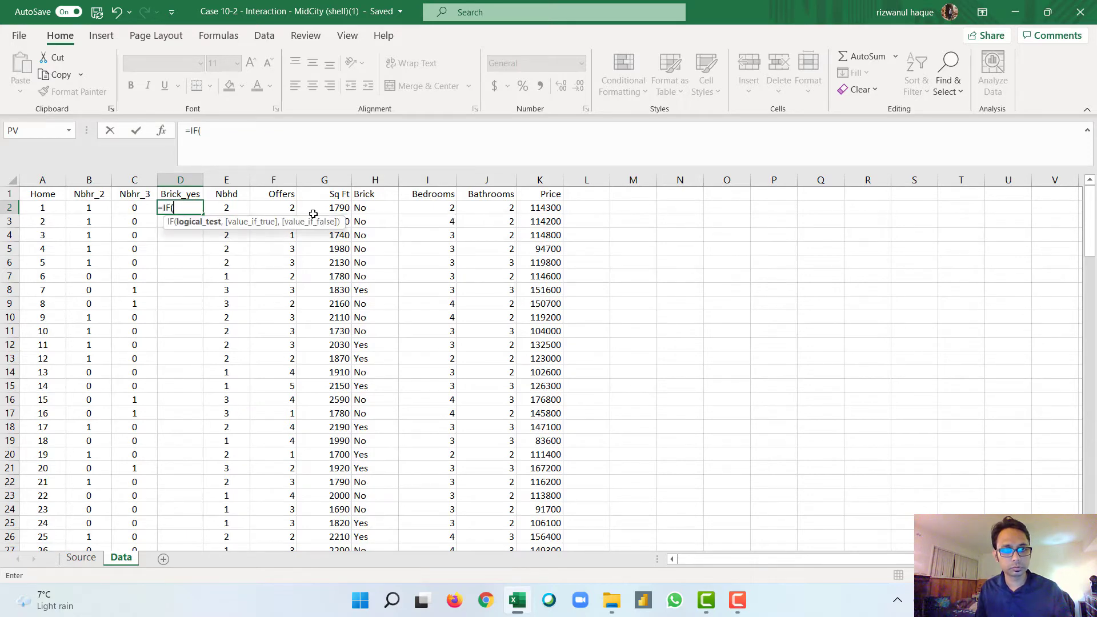
pyautogui.click(366, 209)
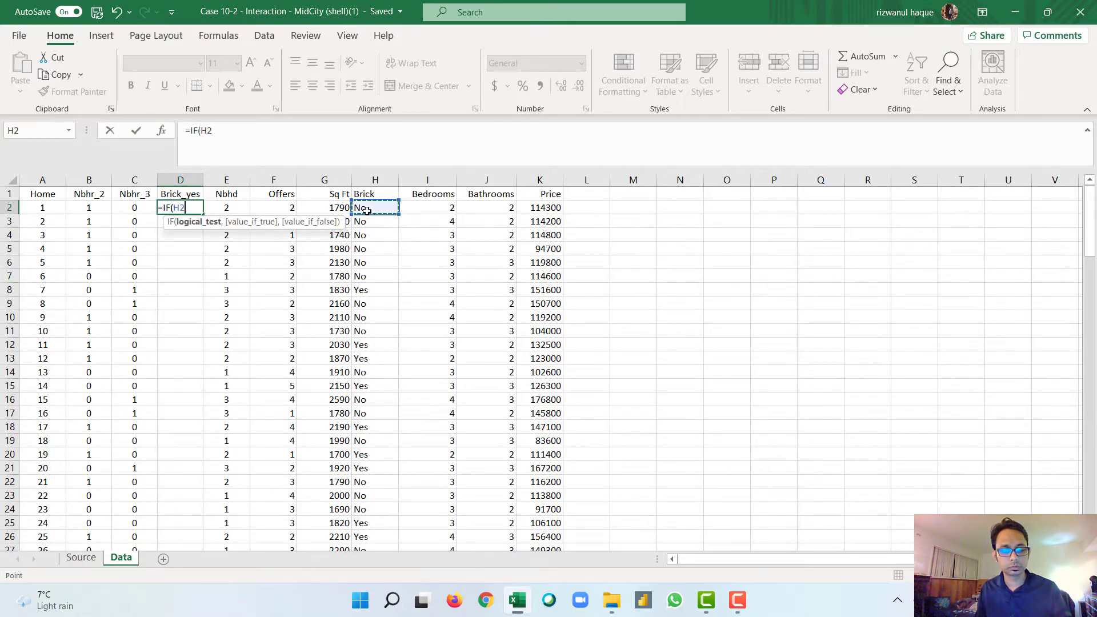
pyautogui.write('=')
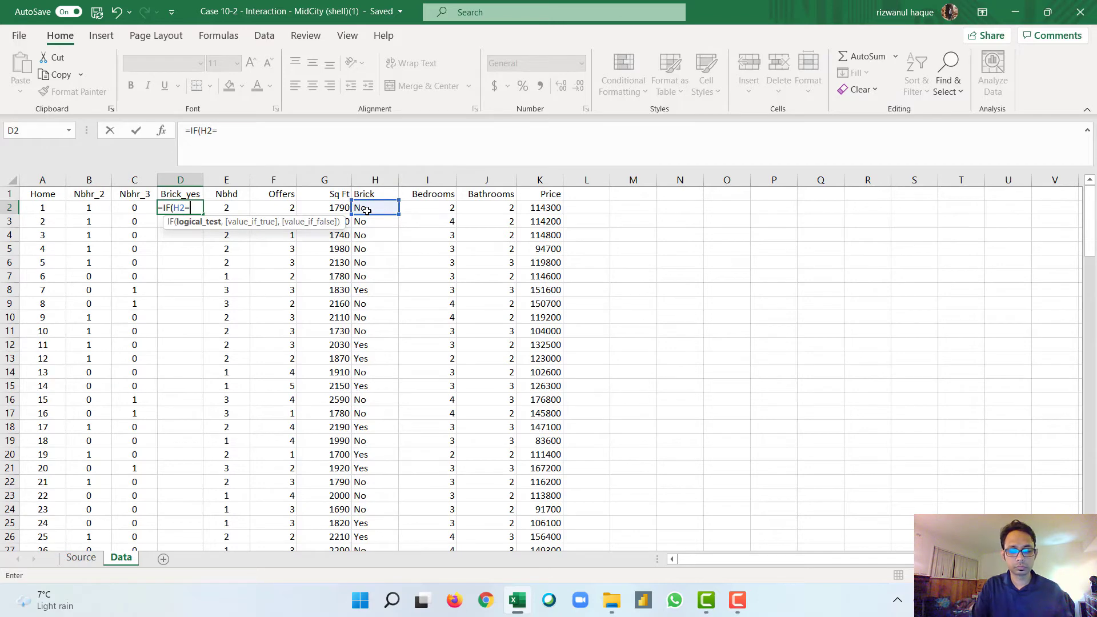
pyautogui.write('"yes')
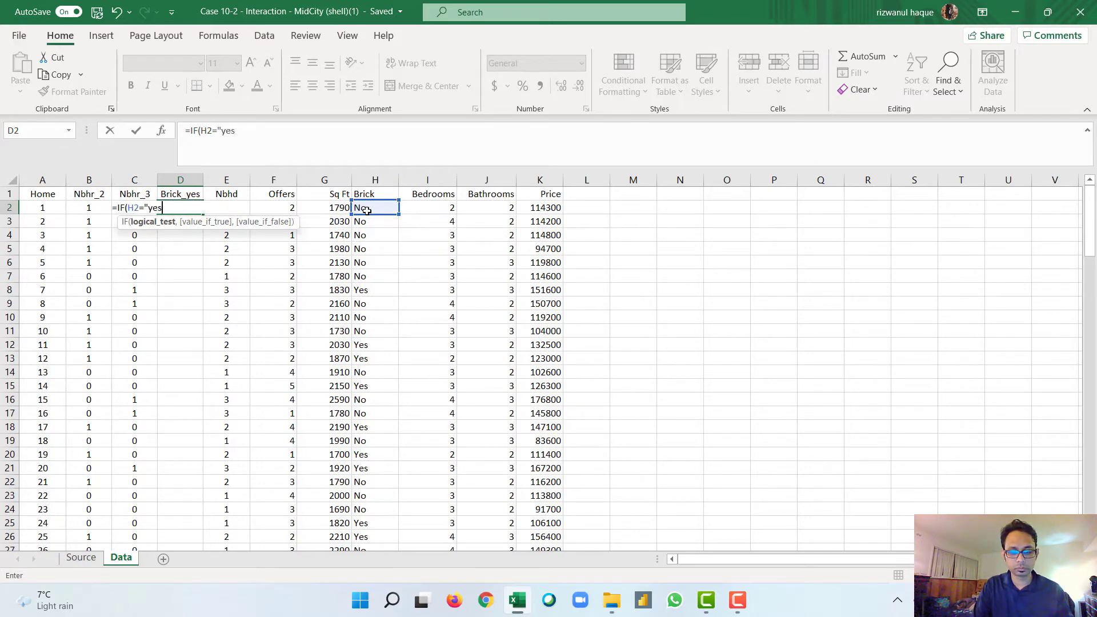
pyautogui.write('",')
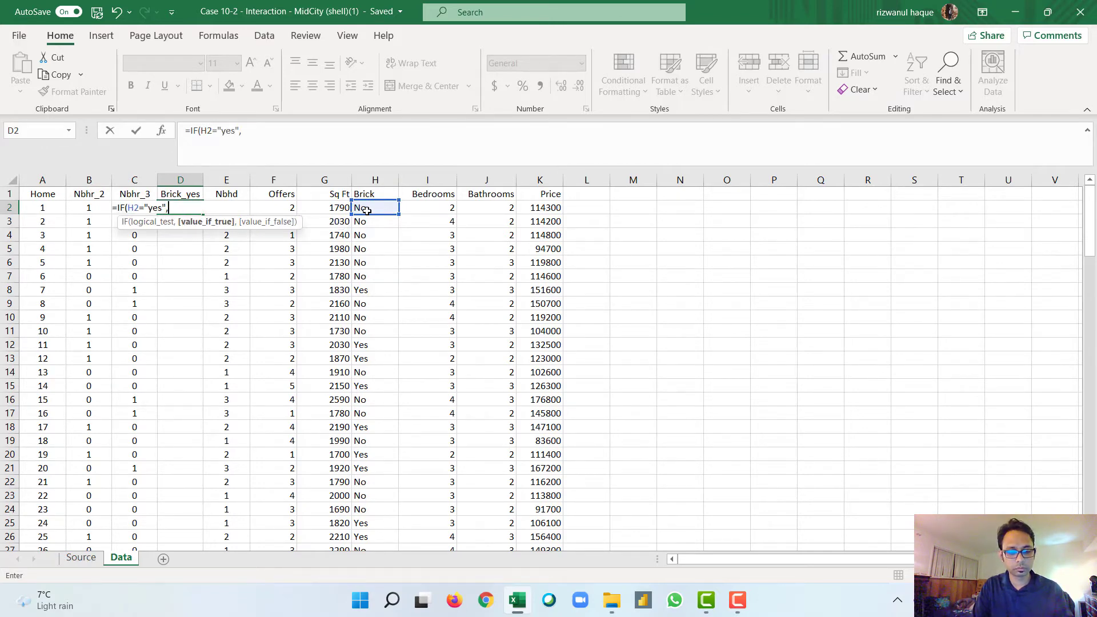
pyautogui.write('1,0)')
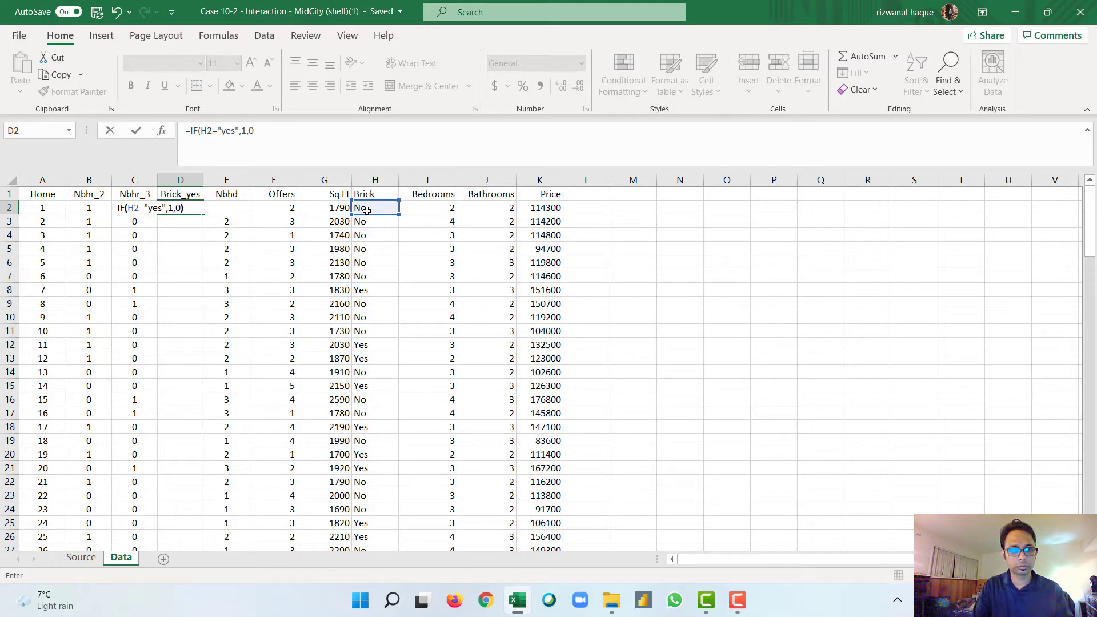
pyautogui.press('Return')
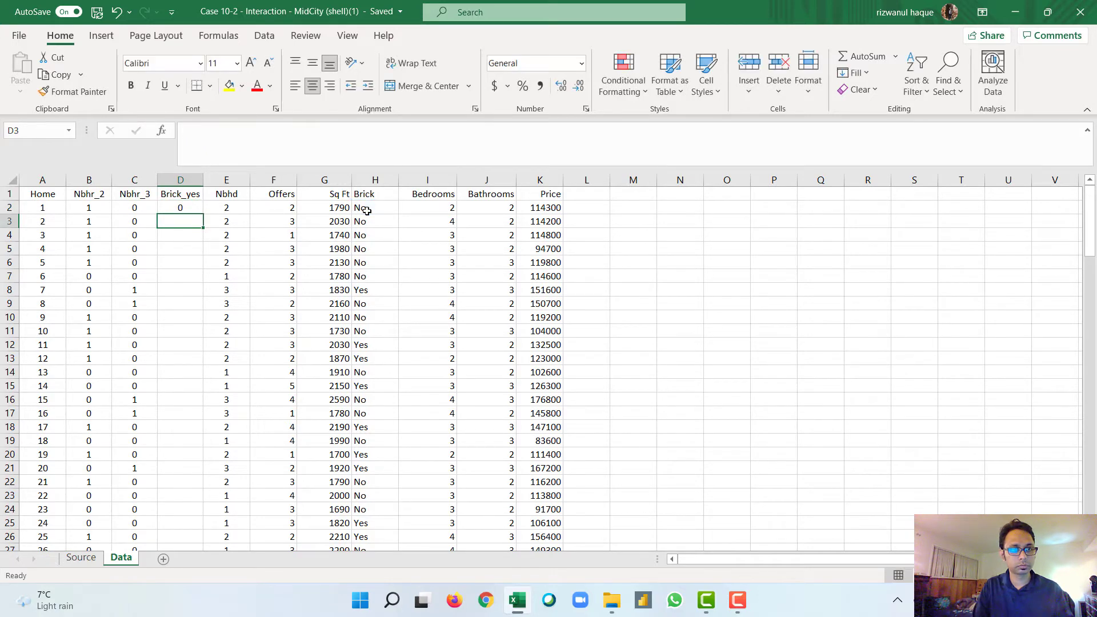
# Step: Fill the D2 formula down the Brick_yes column and select the entry for home 7
pyautogui.doubleClick(178, 208)
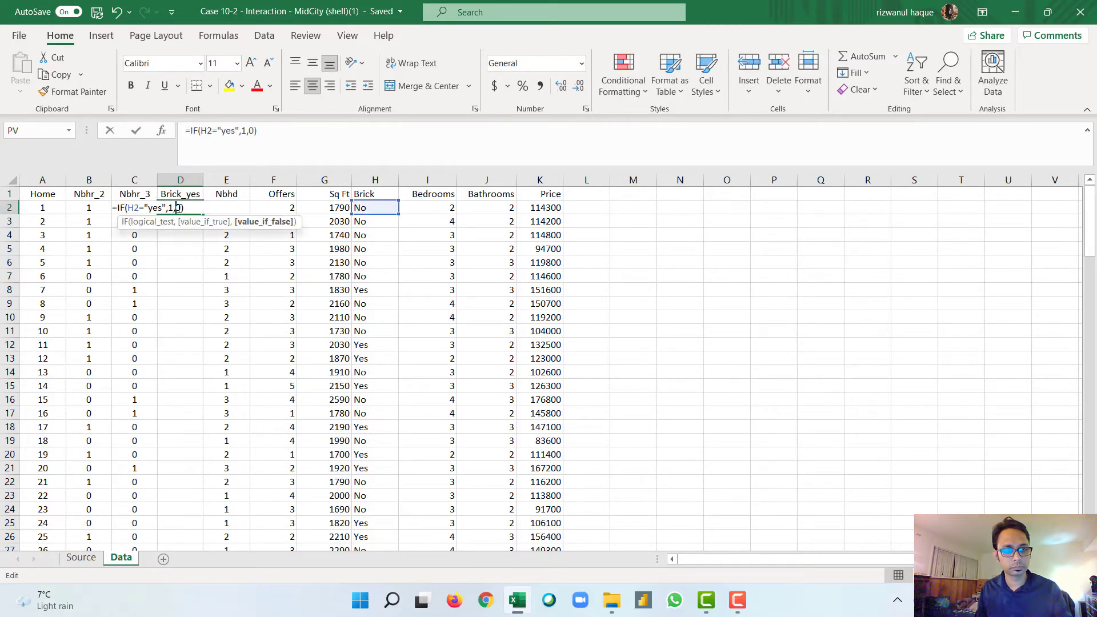
pyautogui.press('Escape')
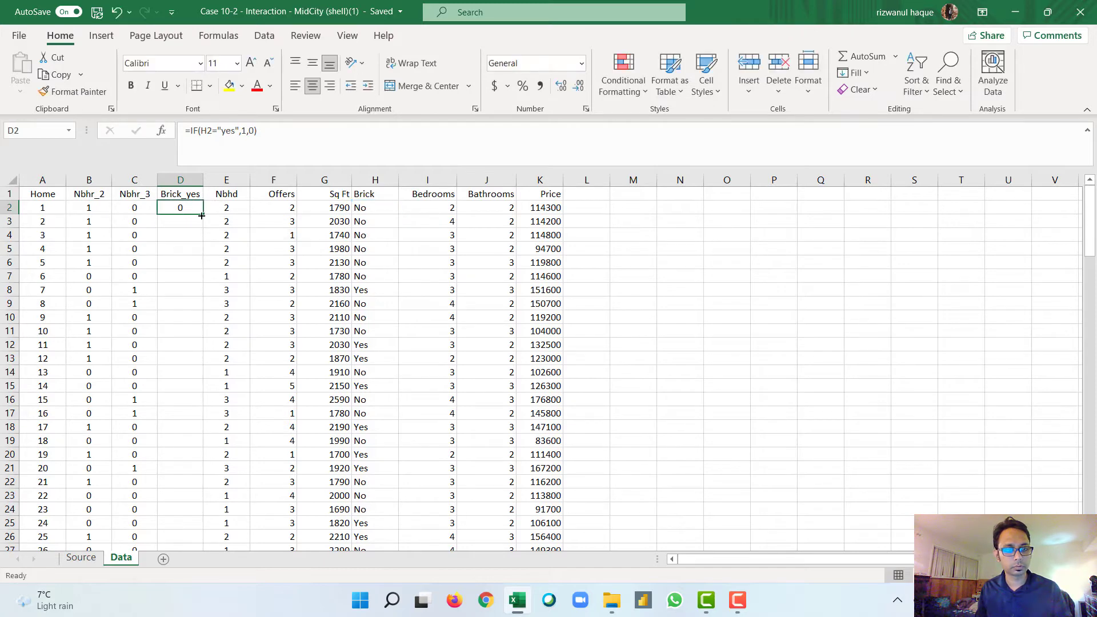
pyautogui.doubleClick(201, 215)
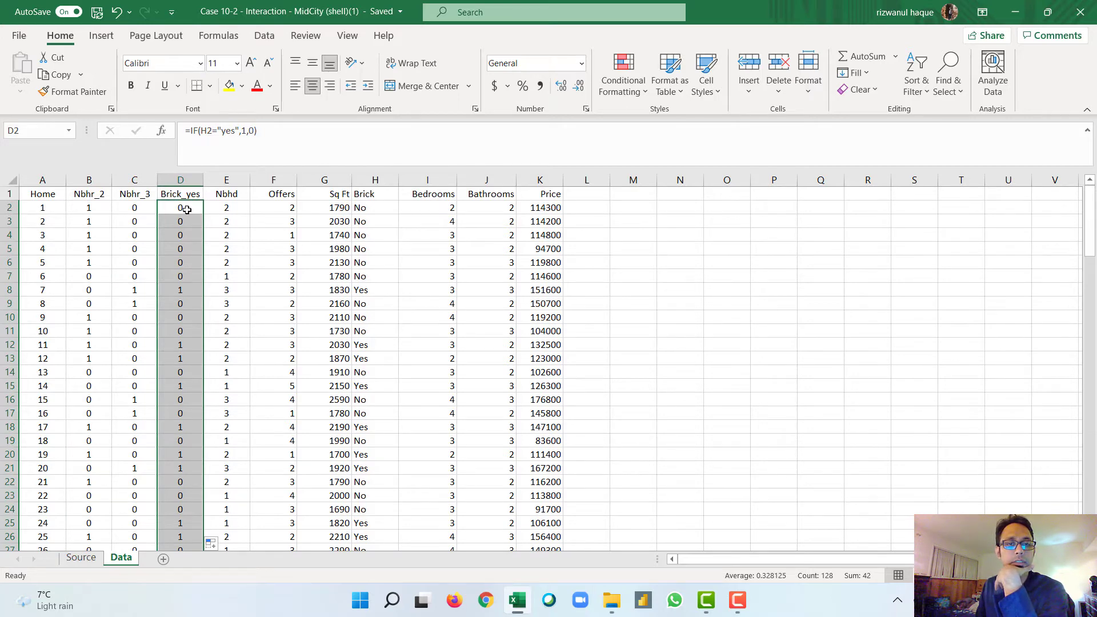
pyautogui.click(192, 290)
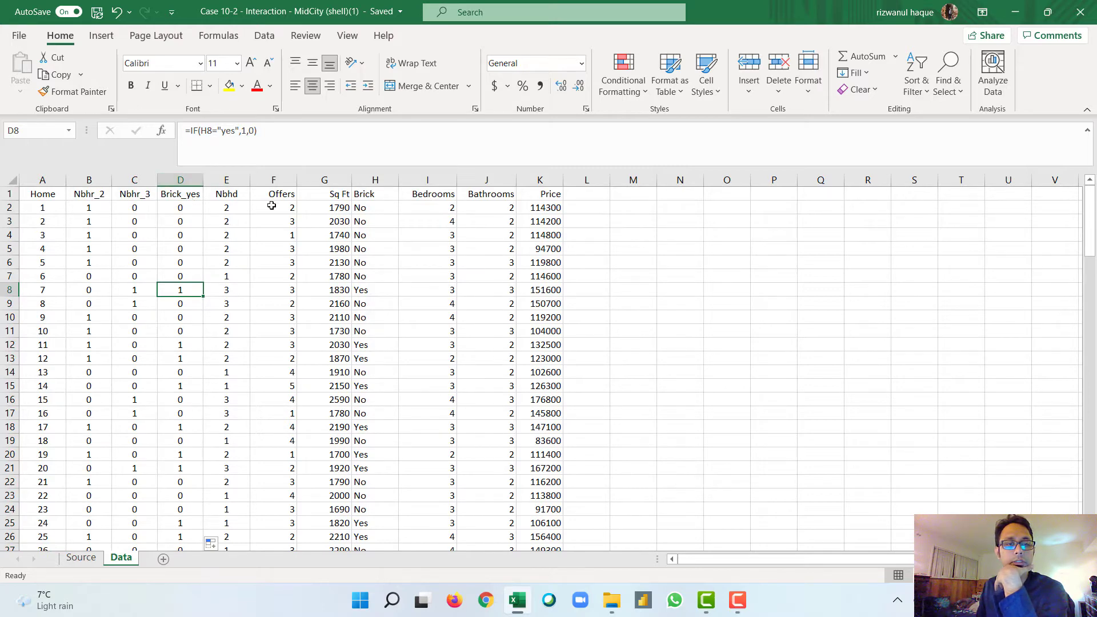
# Step: Make only column H absolute in the D2 formula, giving =IF($H2="yes",1,0), and fill it down the Brick_yes column
pyautogui.doubleClick(183, 208)
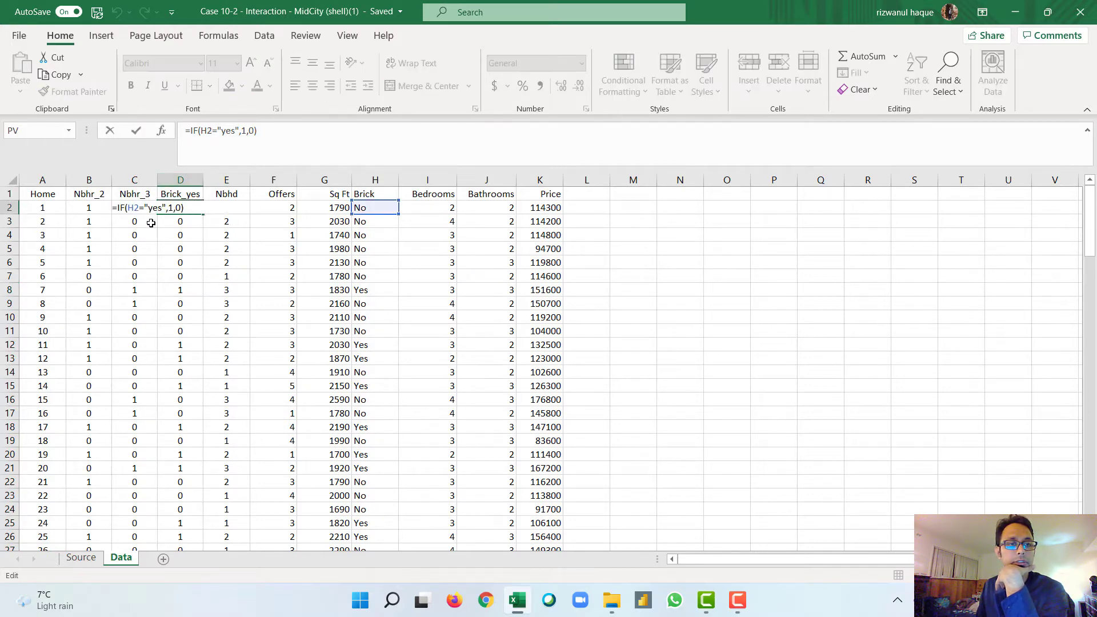
pyautogui.click(131, 209)
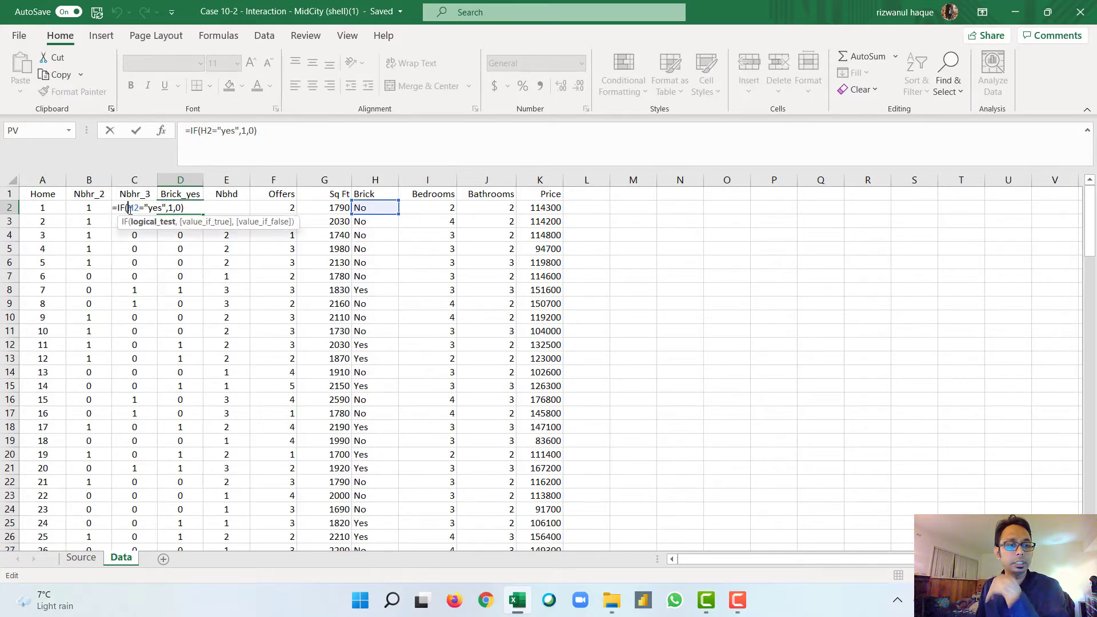
pyautogui.press('F4')
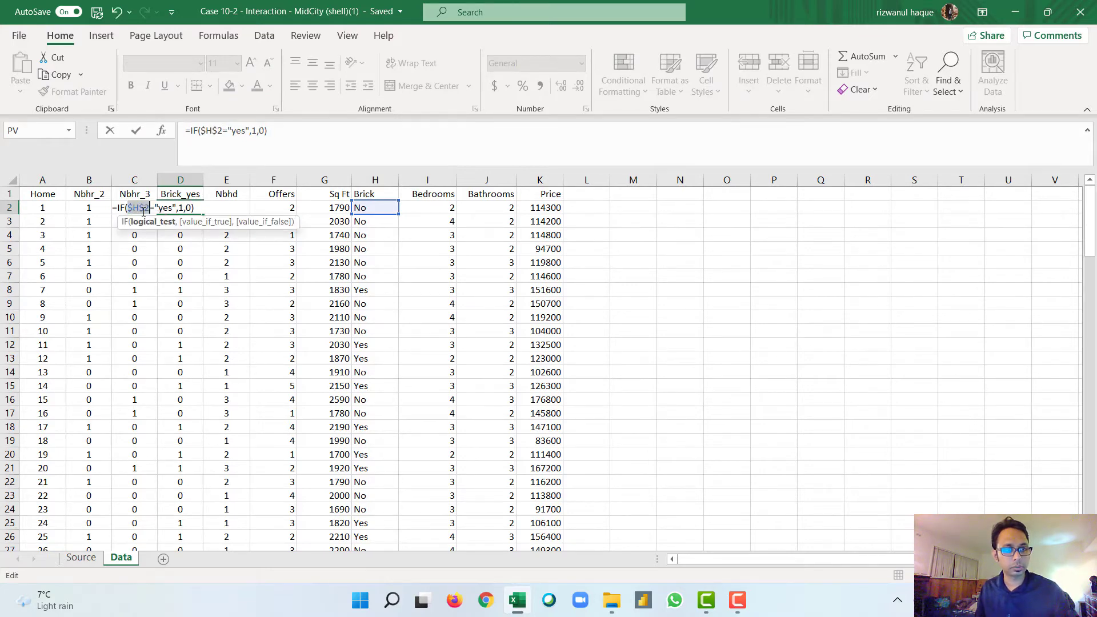
pyautogui.press('F4')
pyautogui.press('F4')
pyautogui.press('Return')
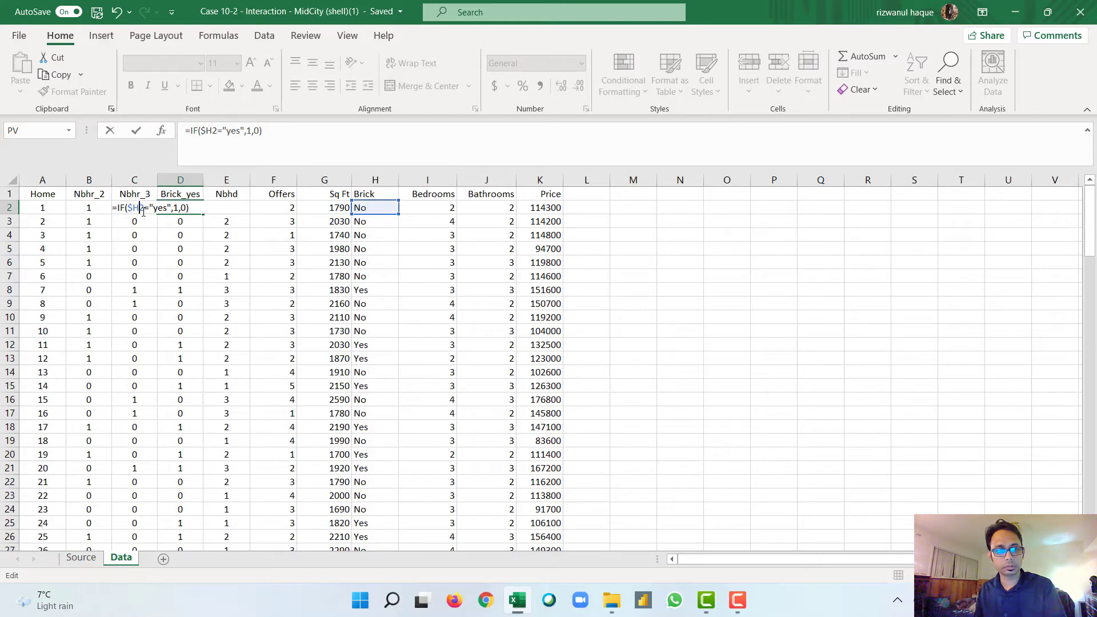
pyautogui.click(171, 208)
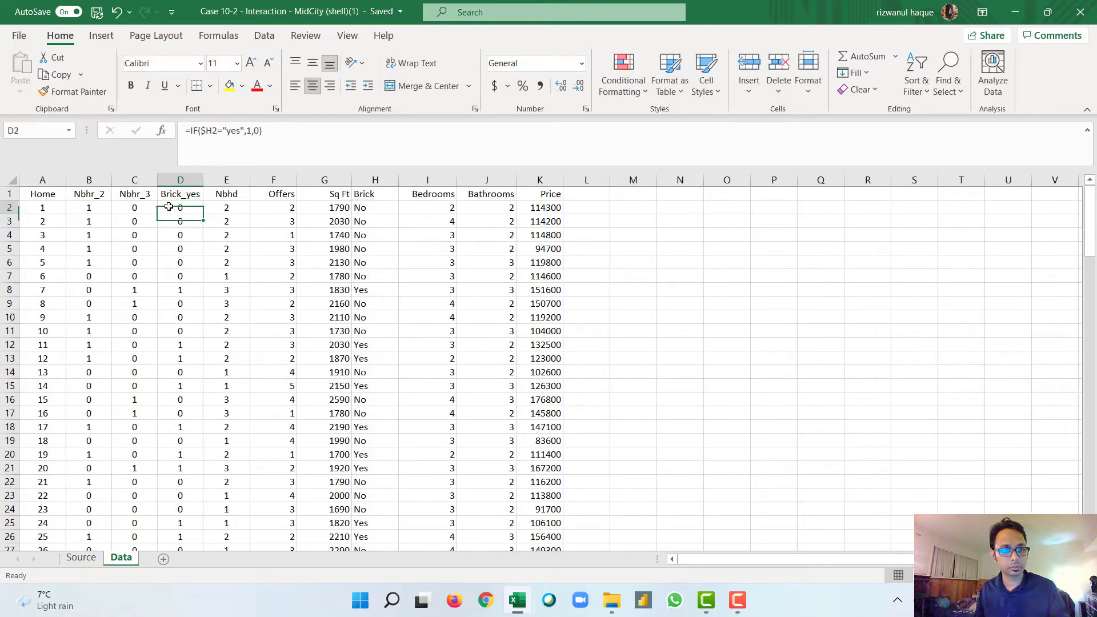
pyautogui.doubleClick(201, 214)
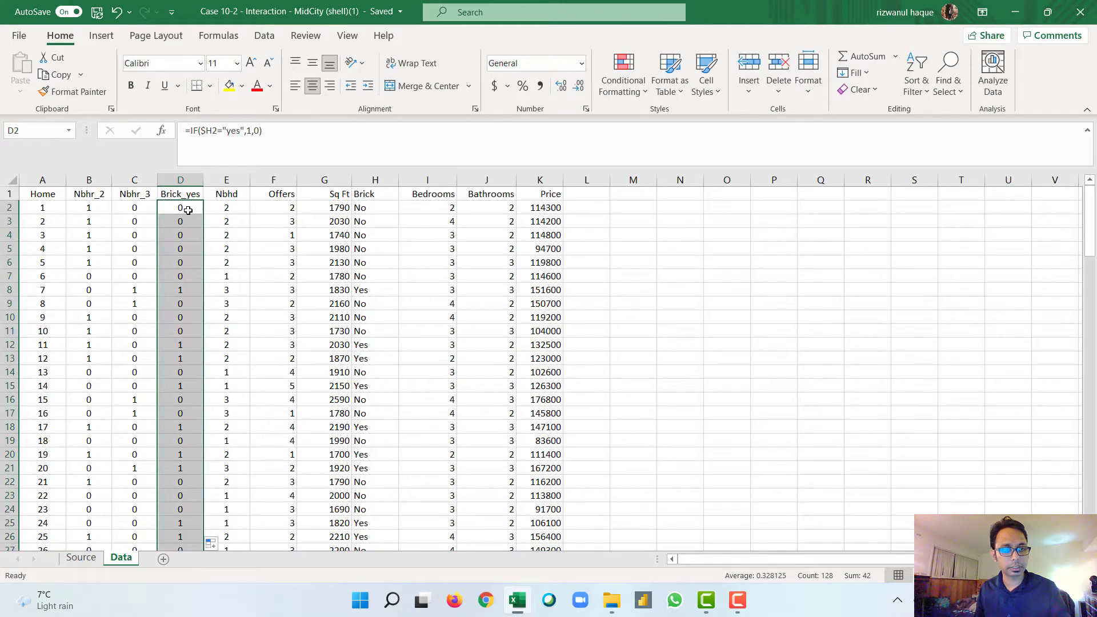
# Step: Inspect the cell references in the Brick_yes formulas of D2 and D3 without changing them
pyautogui.click(178, 210)
pyautogui.doubleClick(180, 209)
pyautogui.press('Escape')
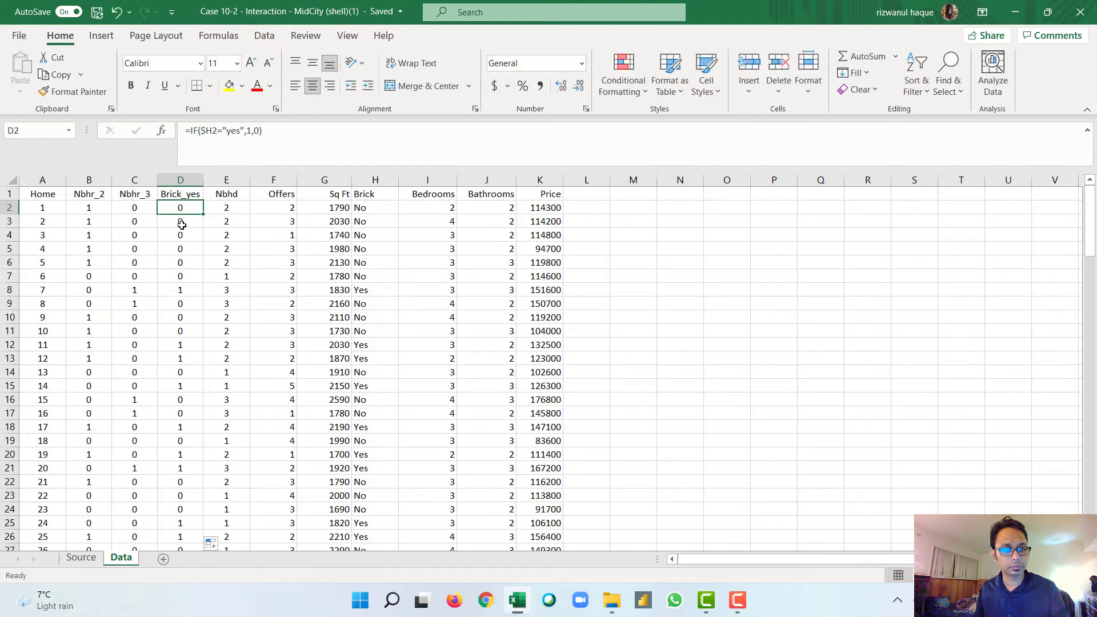
pyautogui.click(179, 221)
pyautogui.doubleClick(179, 221)
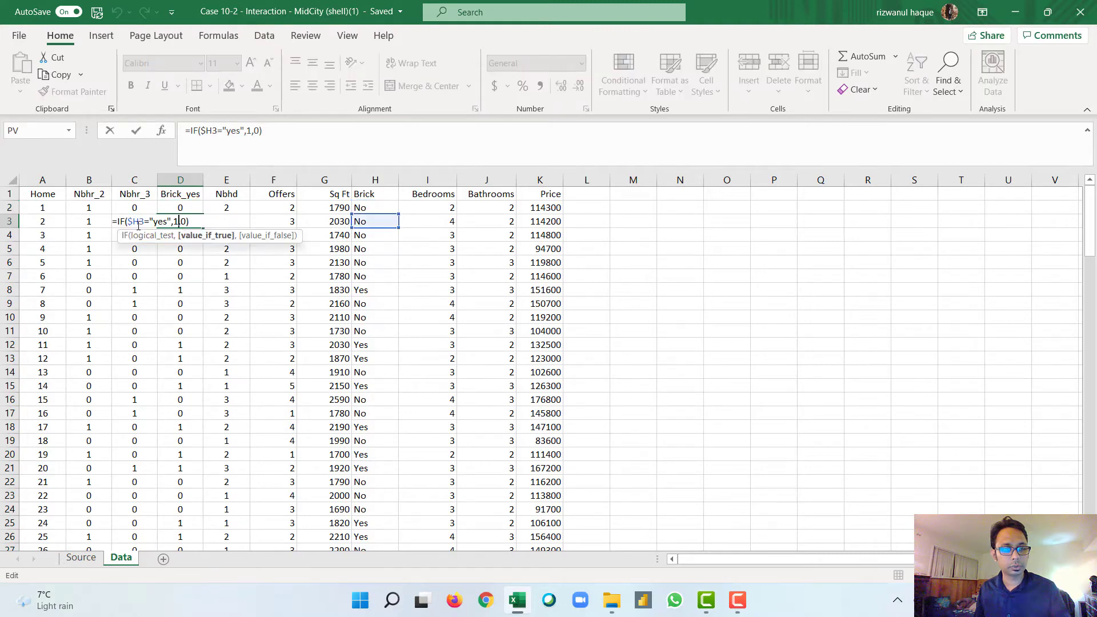
pyautogui.press('Escape')
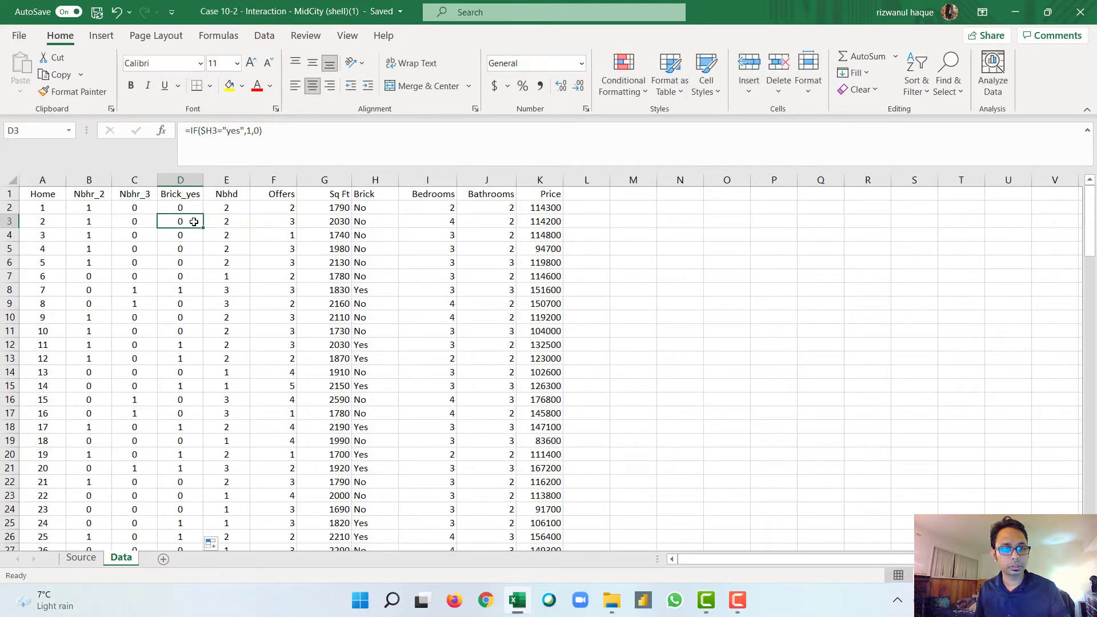
# Step: Move the Nbhd column from column E to the empty column L after Price
pyautogui.click(375, 179)
pyautogui.click(235, 180)
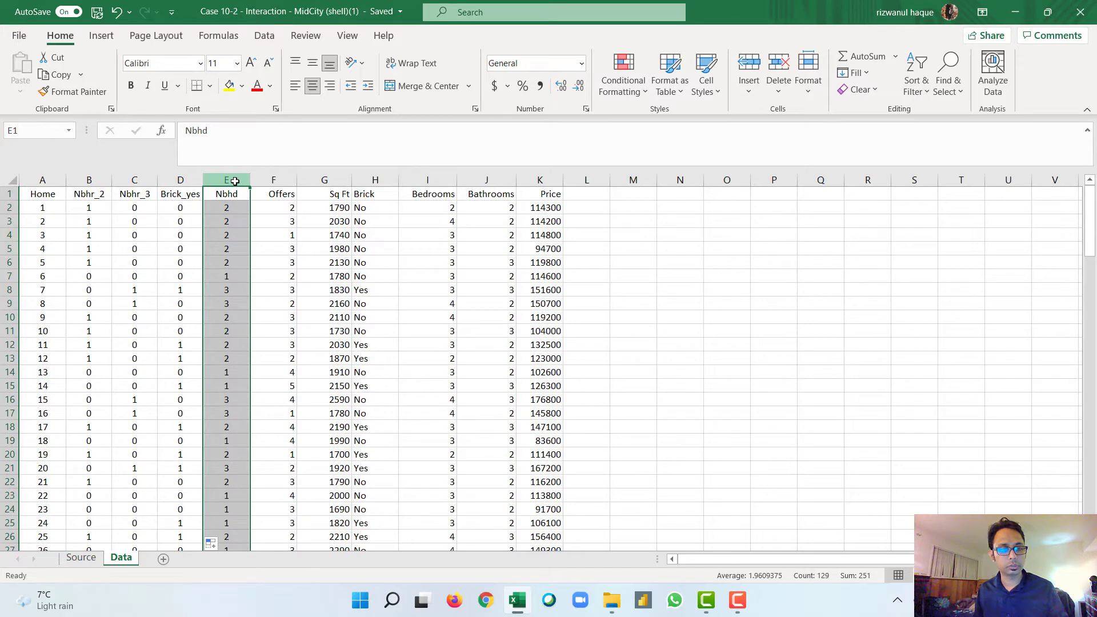
pyautogui.hotkey('ctrl', 'c')
pyautogui.click(594, 179)
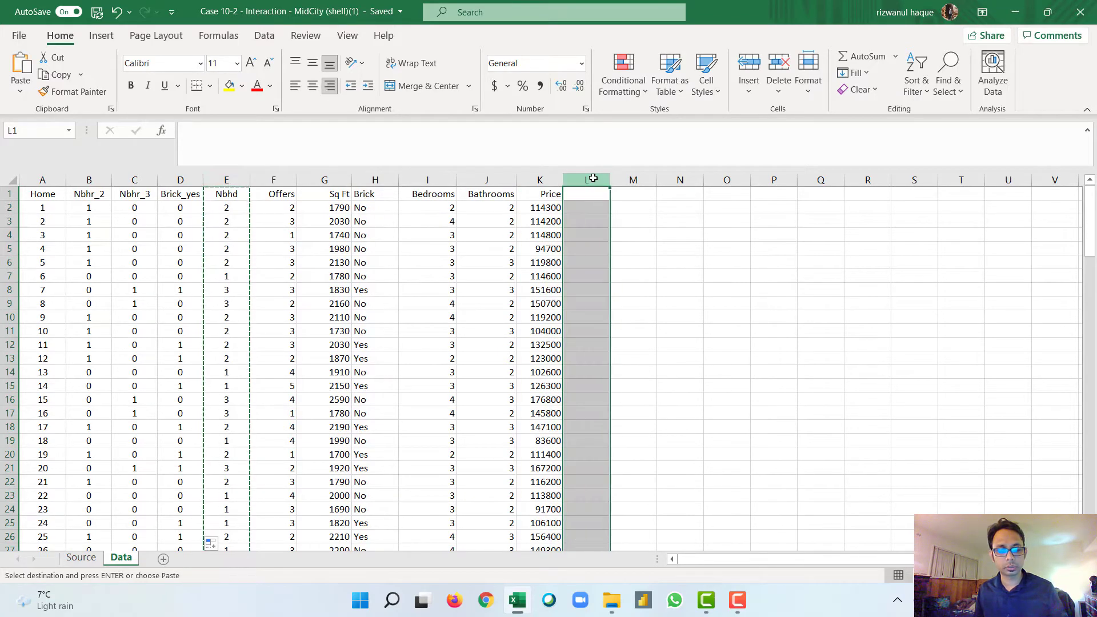
pyautogui.hotkey('ctrl', 'v')
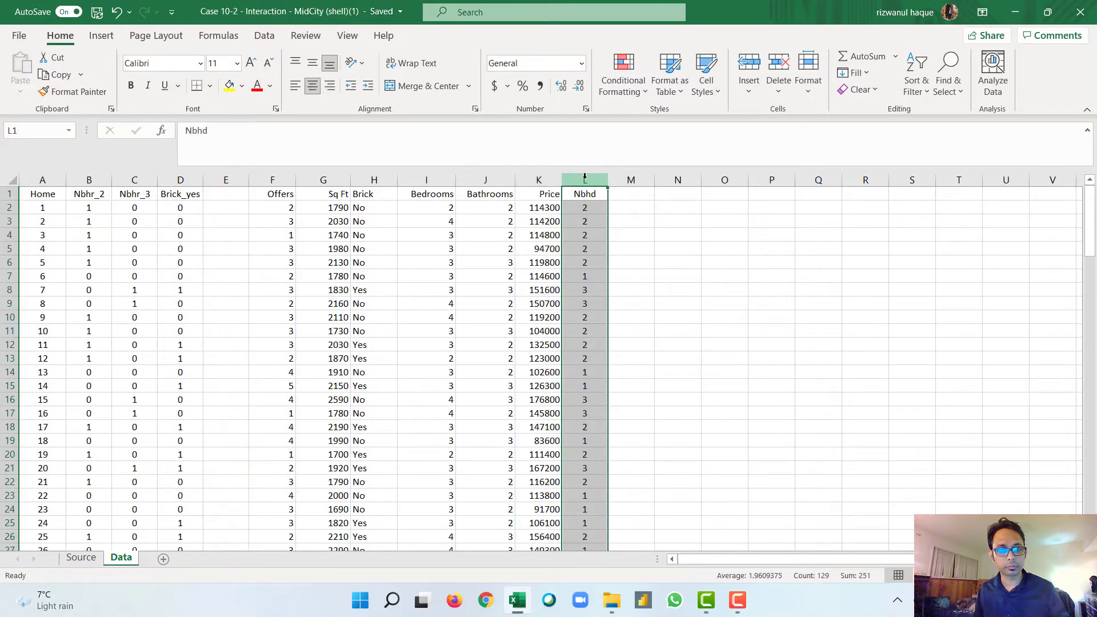
# Step: Move the Brick column from column H to the empty column M beside Nbhd
pyautogui.click(369, 181)
pyautogui.hotkey('ctrl', 'x')
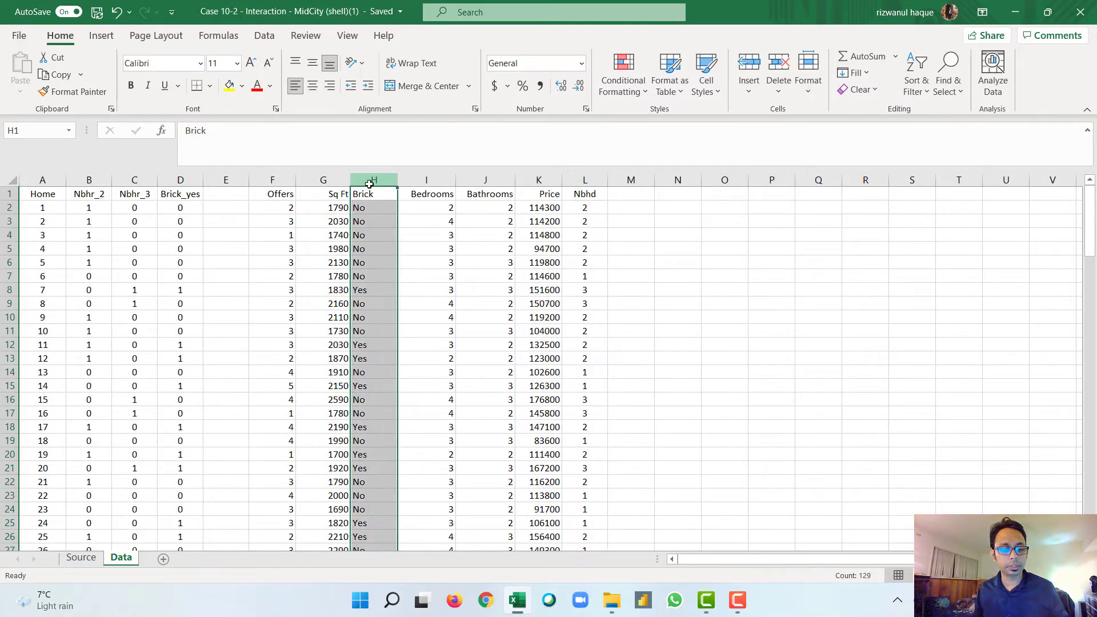
pyautogui.click(630, 181)
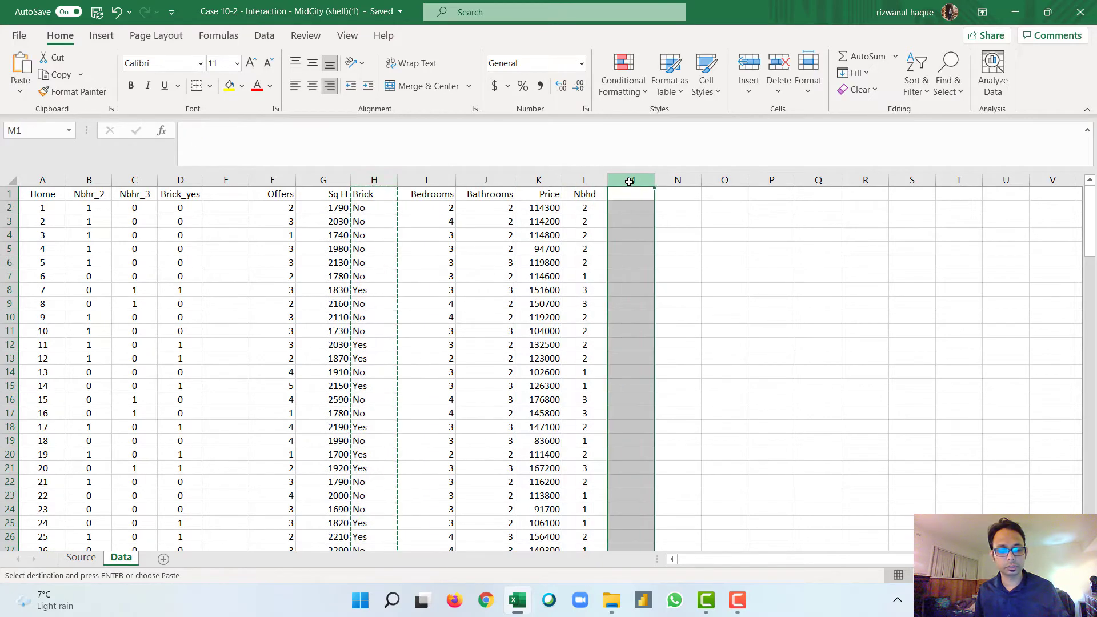
pyautogui.press('Return')
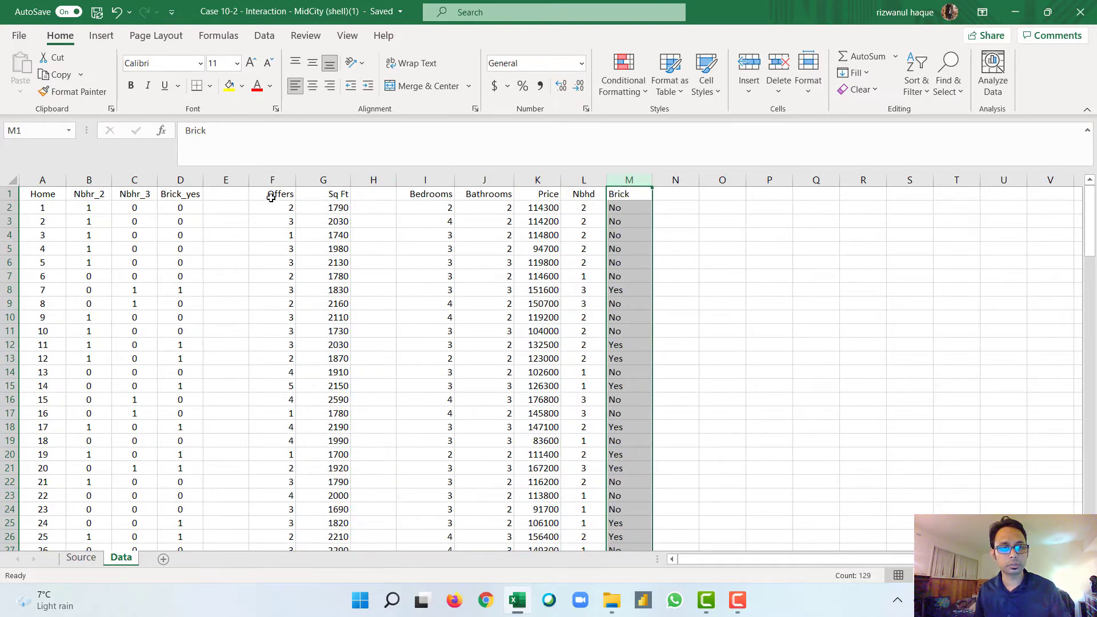
# Step: Delete the two empty columns left before Offers and before Bedrooms
pyautogui.click(232, 180)
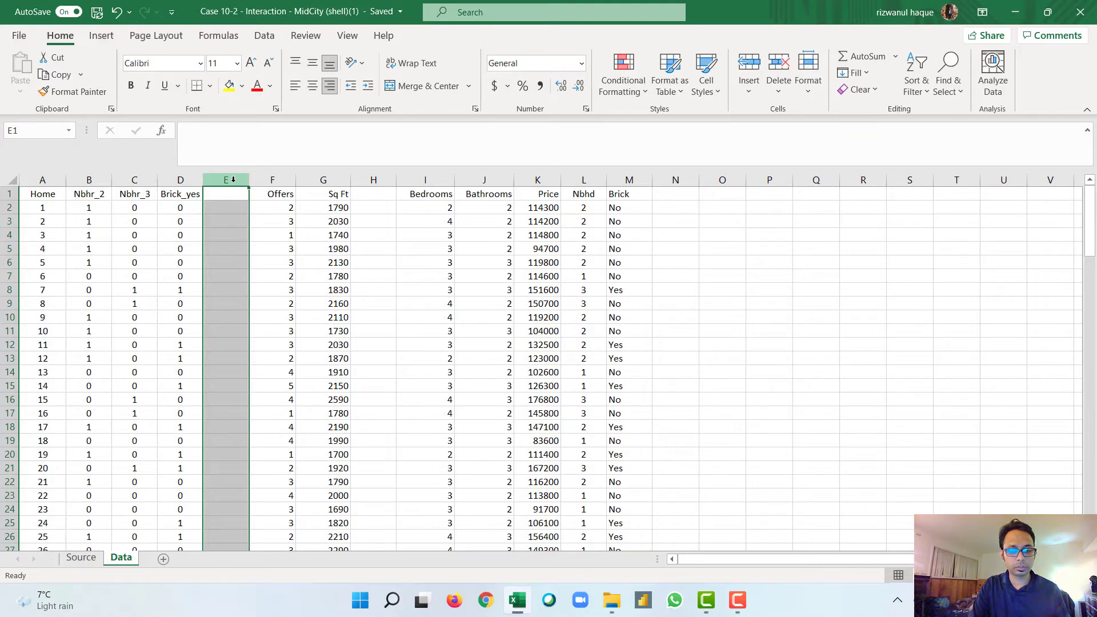
pyautogui.hotkey('ctrl', '-')
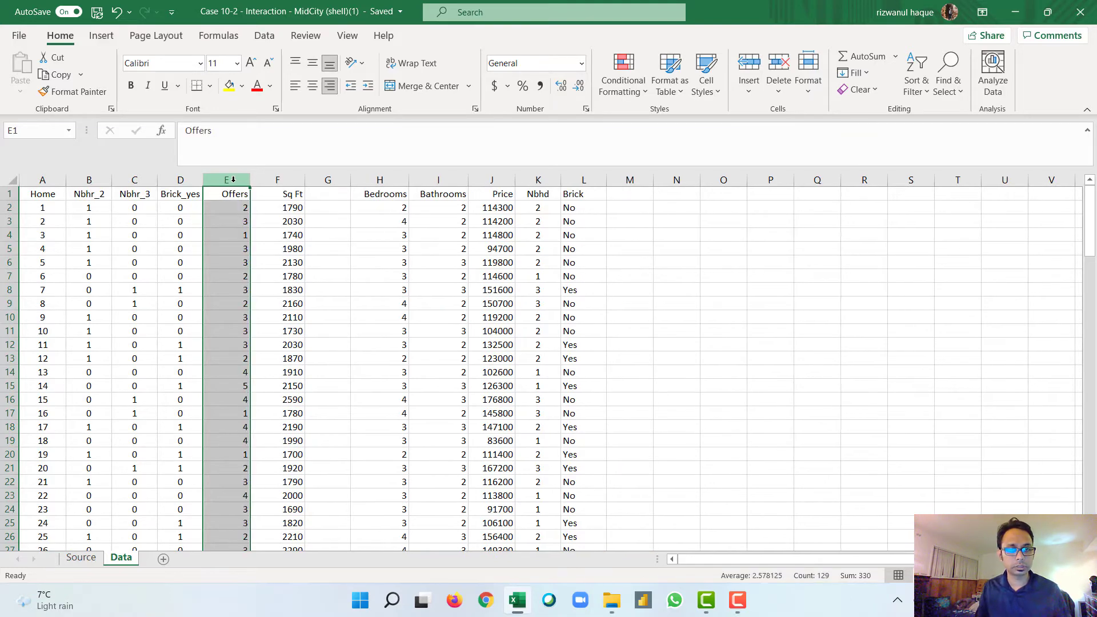
pyautogui.click(324, 180)
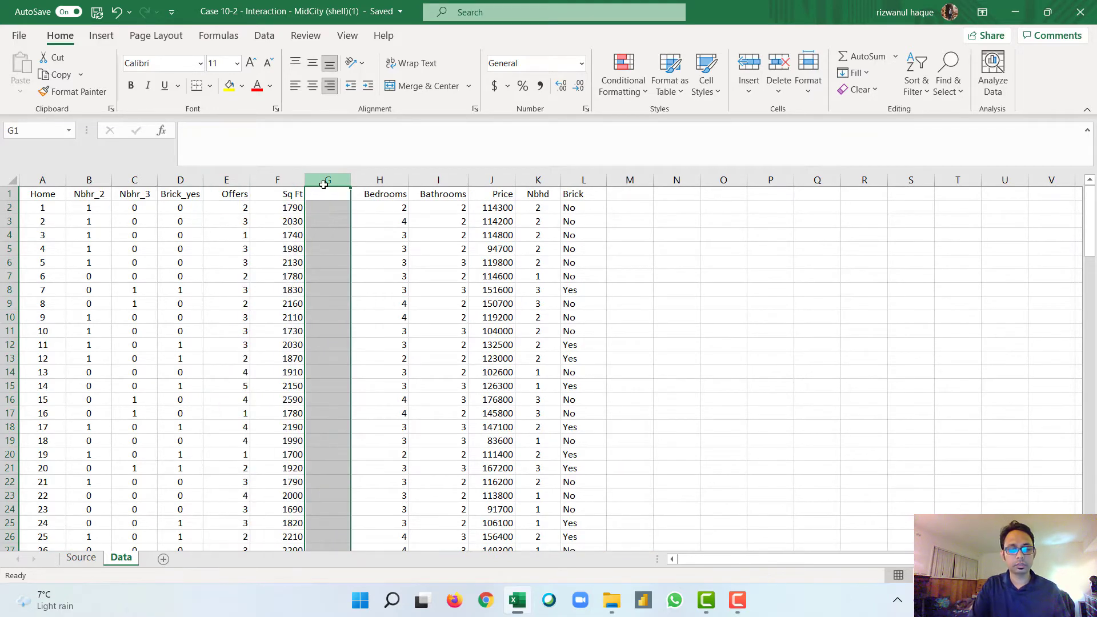
pyautogui.hotkey('ctrl', '-')
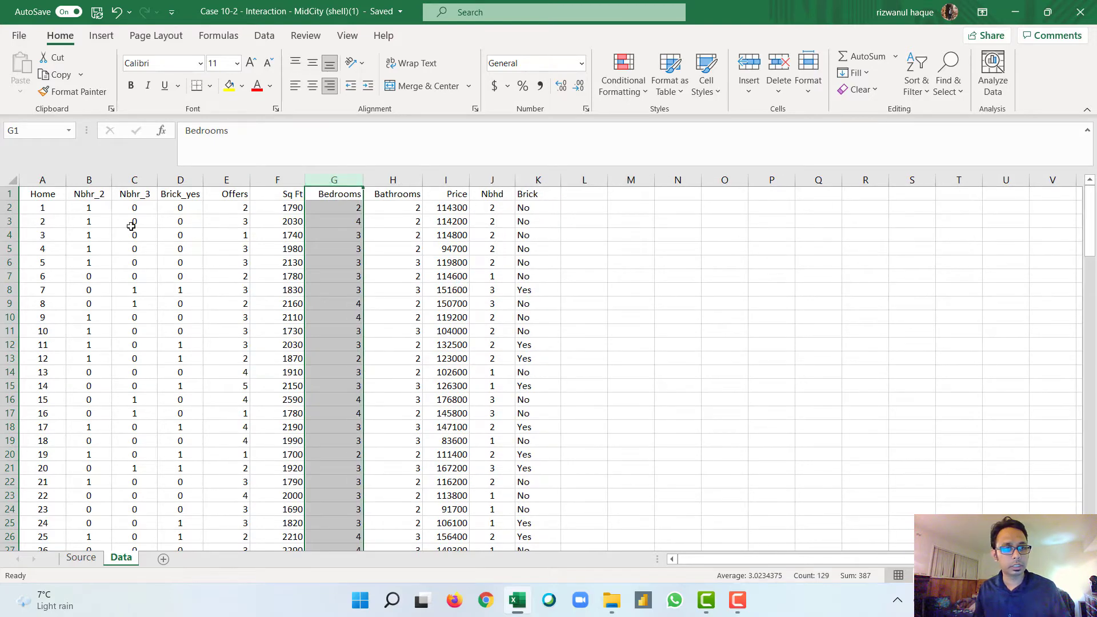
# Step: Inspect the cell references in the dummy formulas of B2, C2, D2 and D3 without changing them
pyautogui.doubleClick(84, 210)
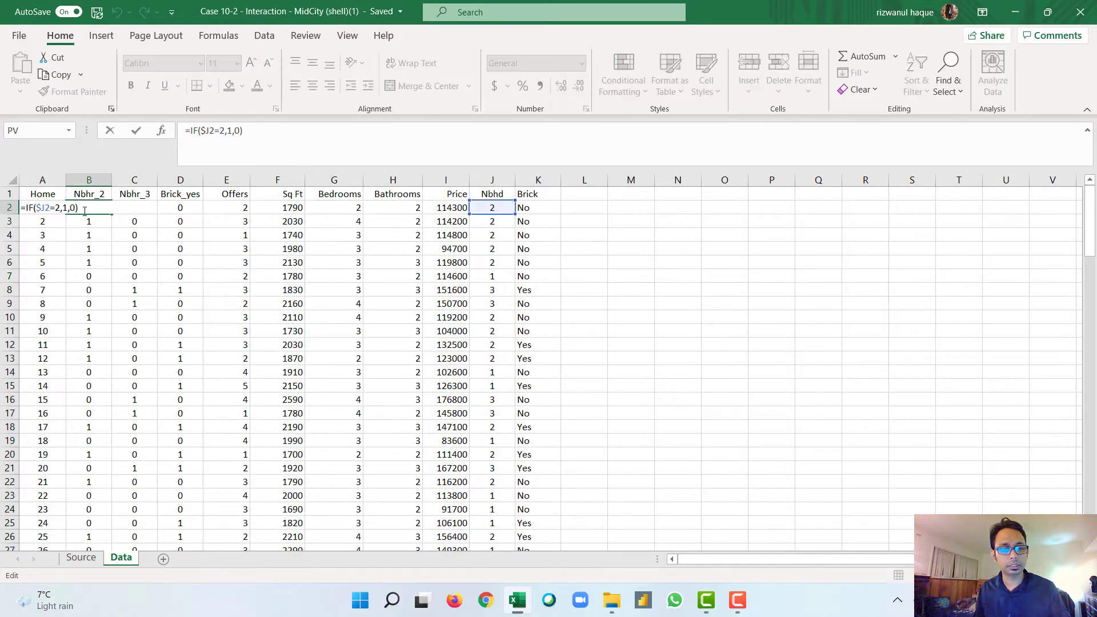
pyautogui.press('Escape')
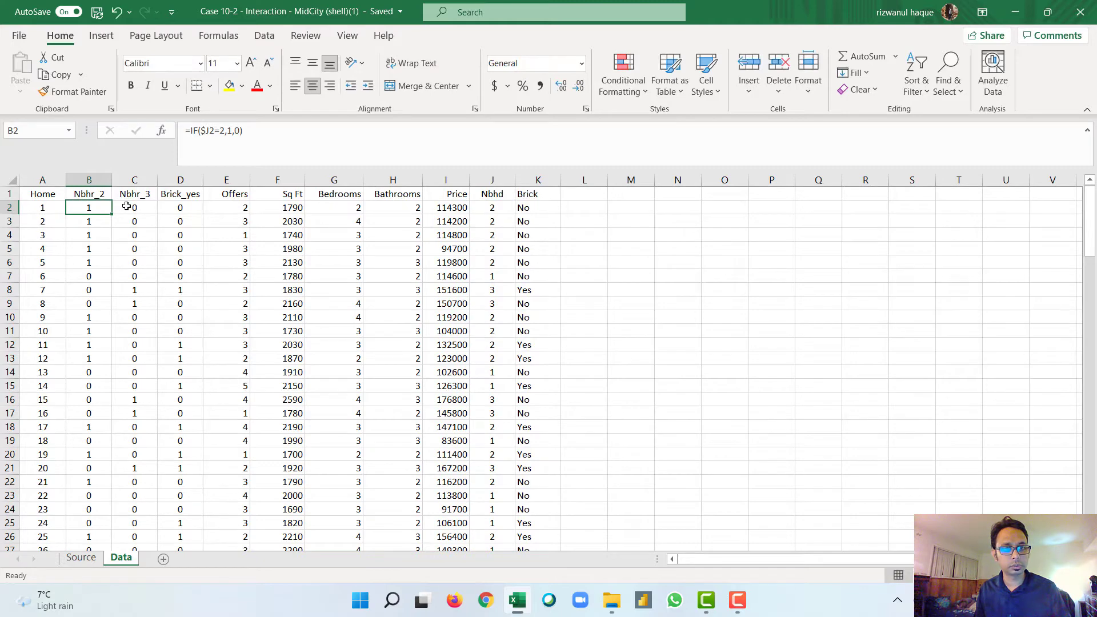
pyautogui.doubleClick(126, 207)
pyautogui.press('Escape')
pyautogui.doubleClick(188, 207)
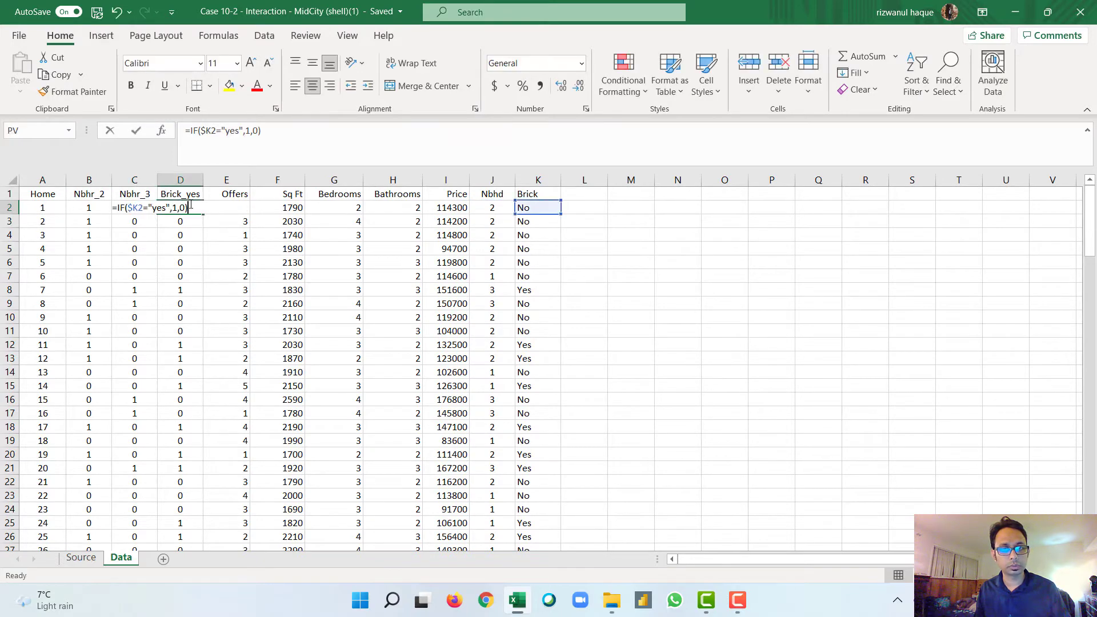
pyautogui.hotkey('ctrl', 'Return')
pyautogui.doubleClick(183, 222)
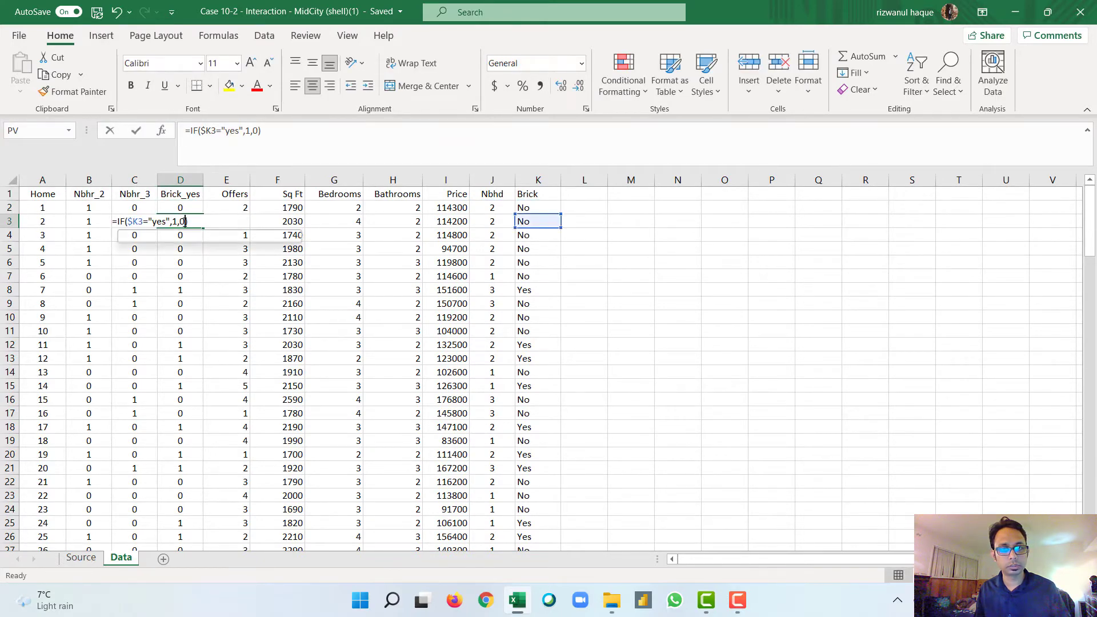
pyautogui.press('Escape')
pyautogui.hotkey('ctrl', 'Up')
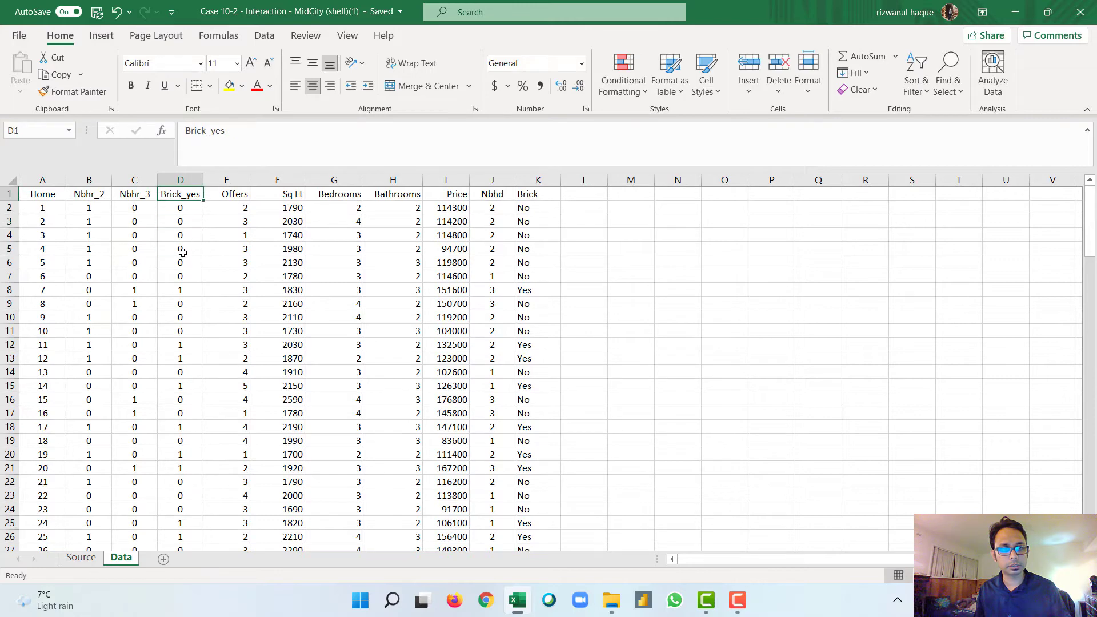
# Step: Check the Brick_yes formulas in the last data row and in D6 without changing them
pyautogui.click(183, 249)
pyautogui.hotkey('ctrl', 'Down')
pyautogui.scroll(20, 183, 250)
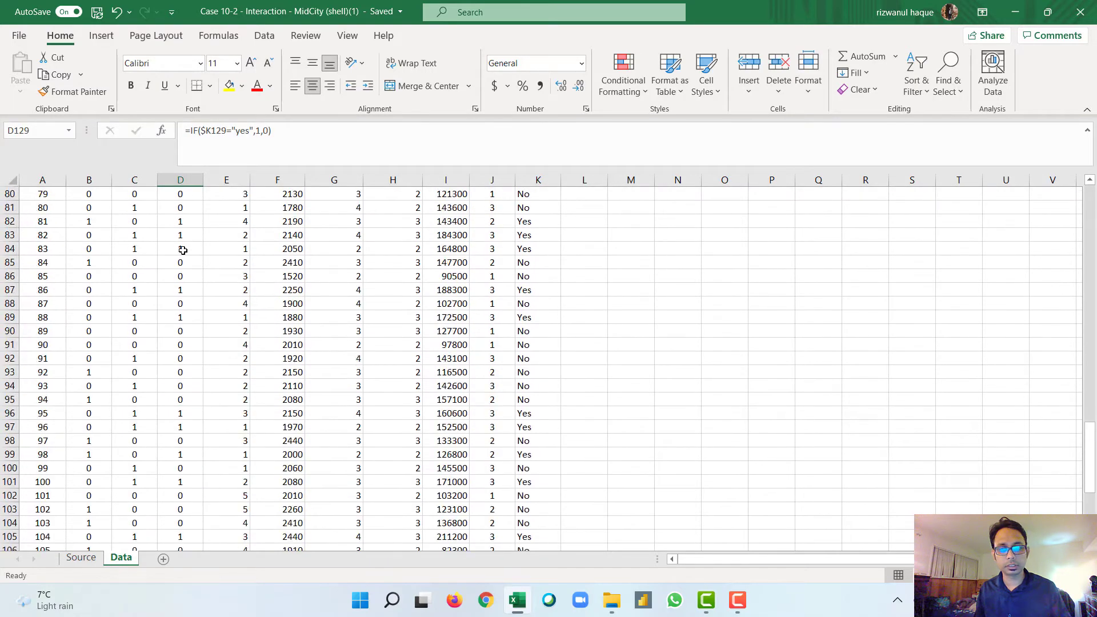
pyautogui.scroll(5, 183, 250)
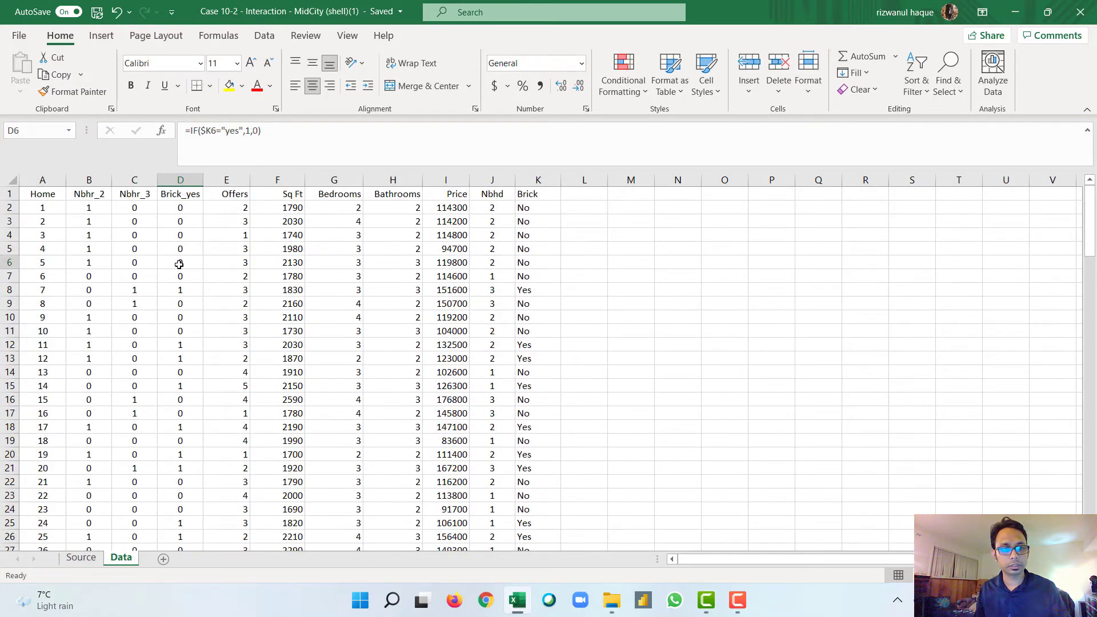
pyautogui.doubleClick(180, 263)
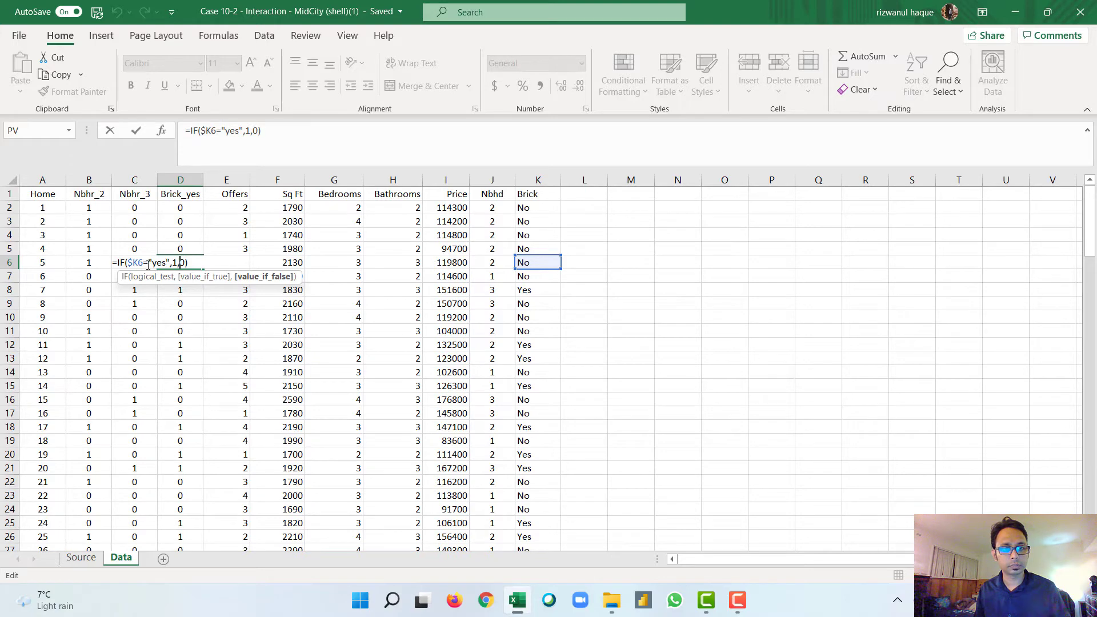
pyautogui.press('Escape')
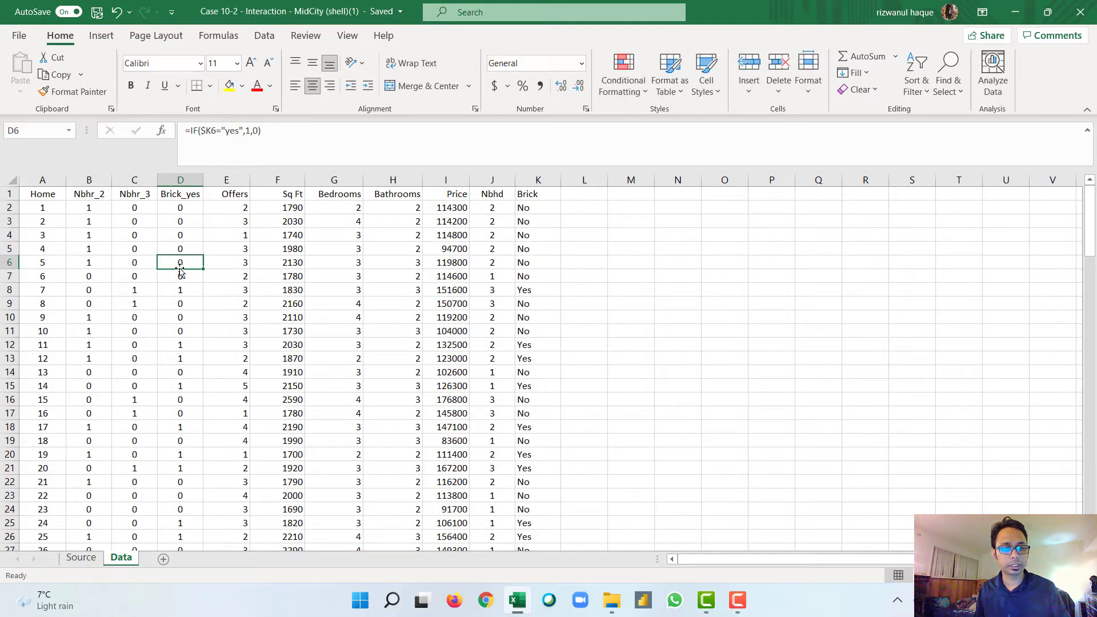
pyautogui.doubleClick(188, 262)
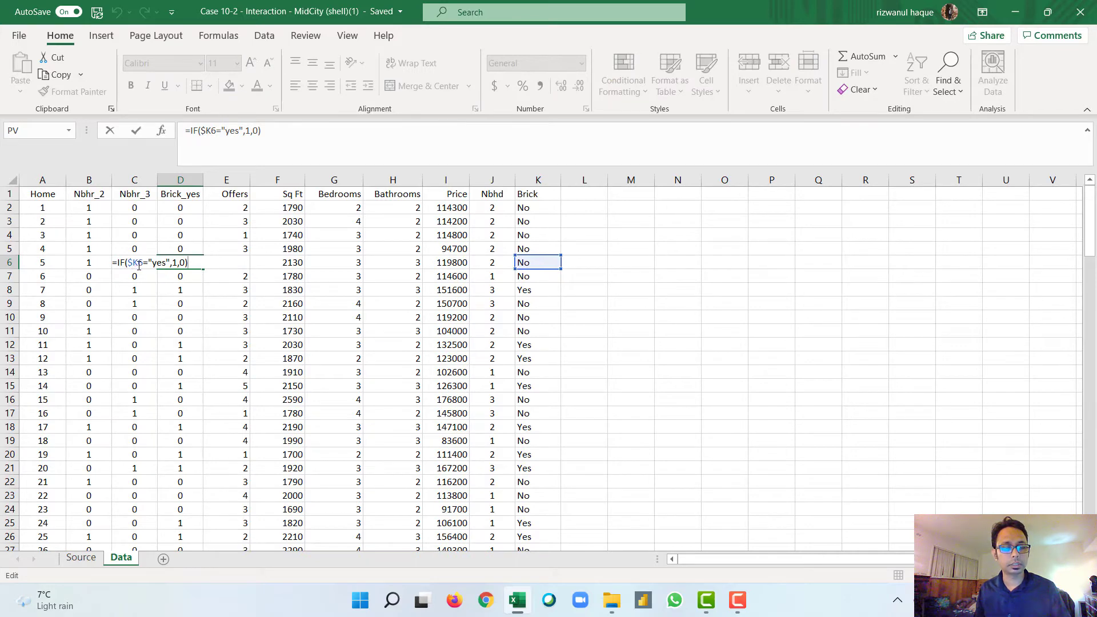
pyautogui.press('Escape')
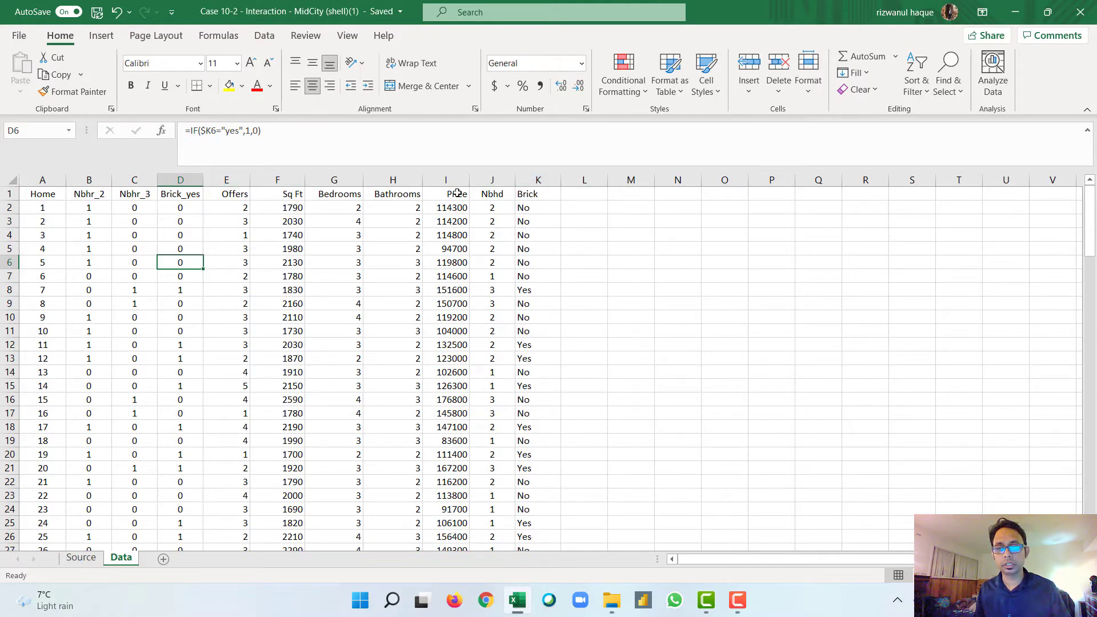
# Step: Start a Regression analysis with the Price column including its header, $I$1:$I$129, as the Y range
pyautogui.click(264, 35)
pyautogui.click(989, 57)
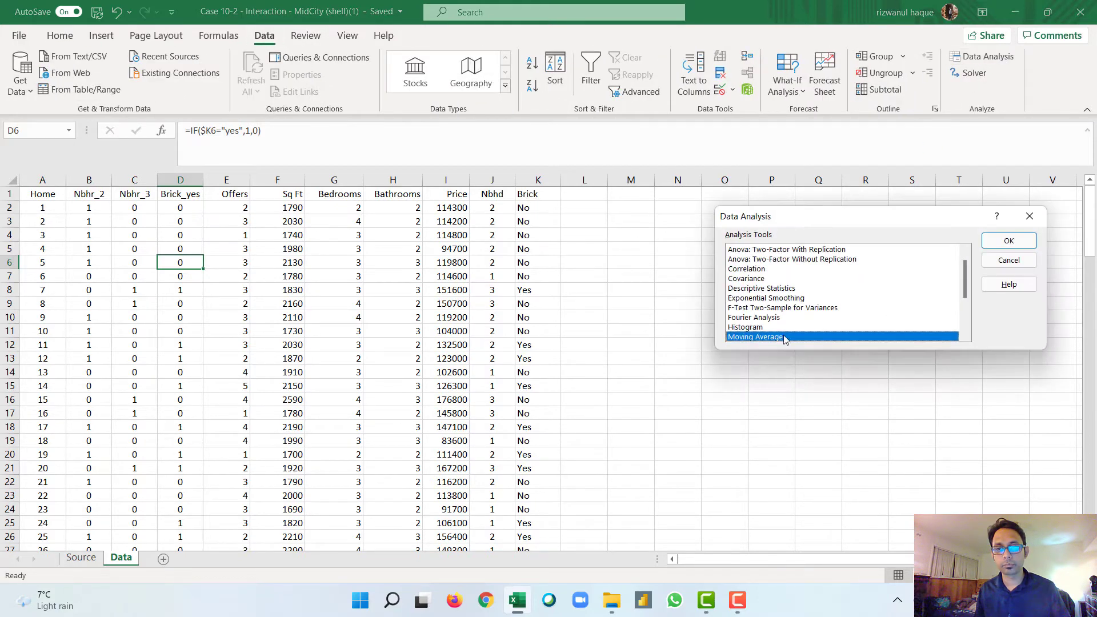
pyautogui.scroll(-1, 763, 334)
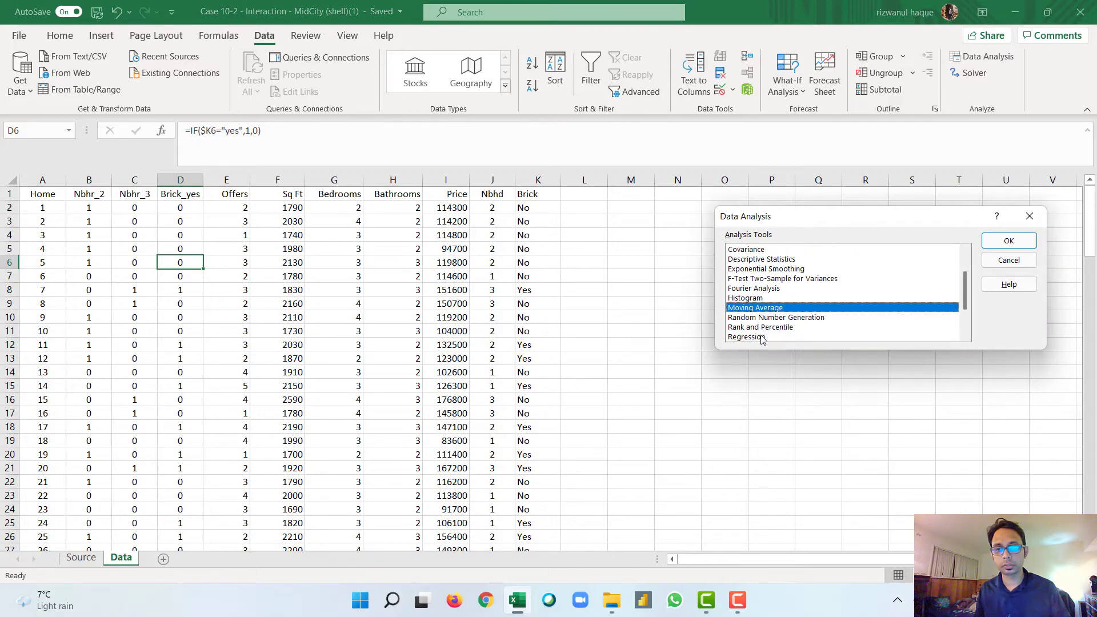
pyautogui.click(761, 337)
pyautogui.click(1008, 241)
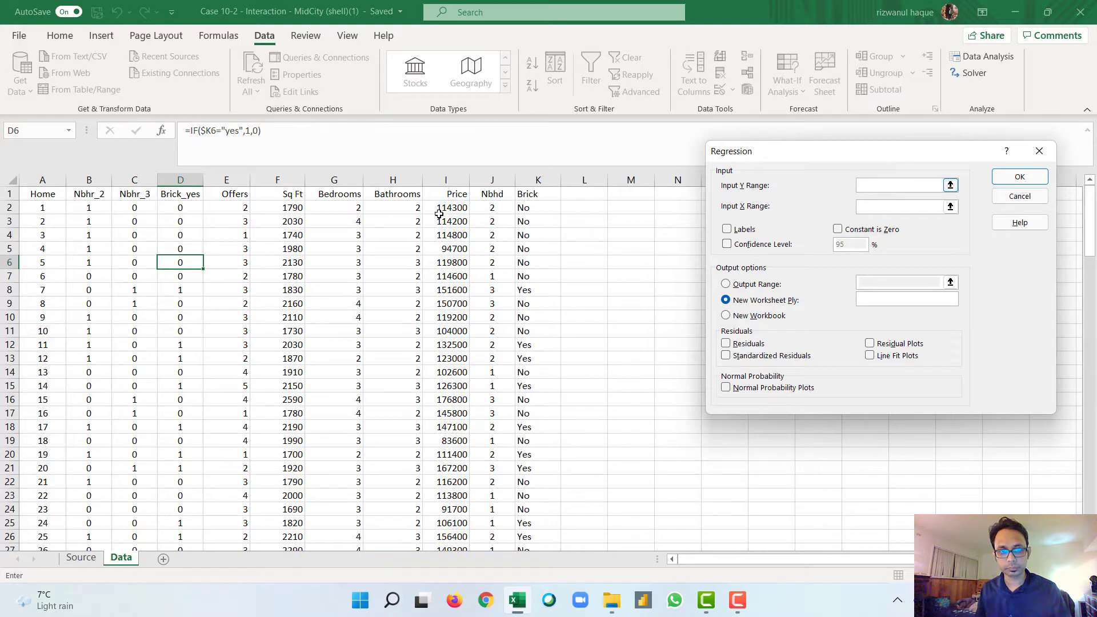
pyautogui.click(446, 195)
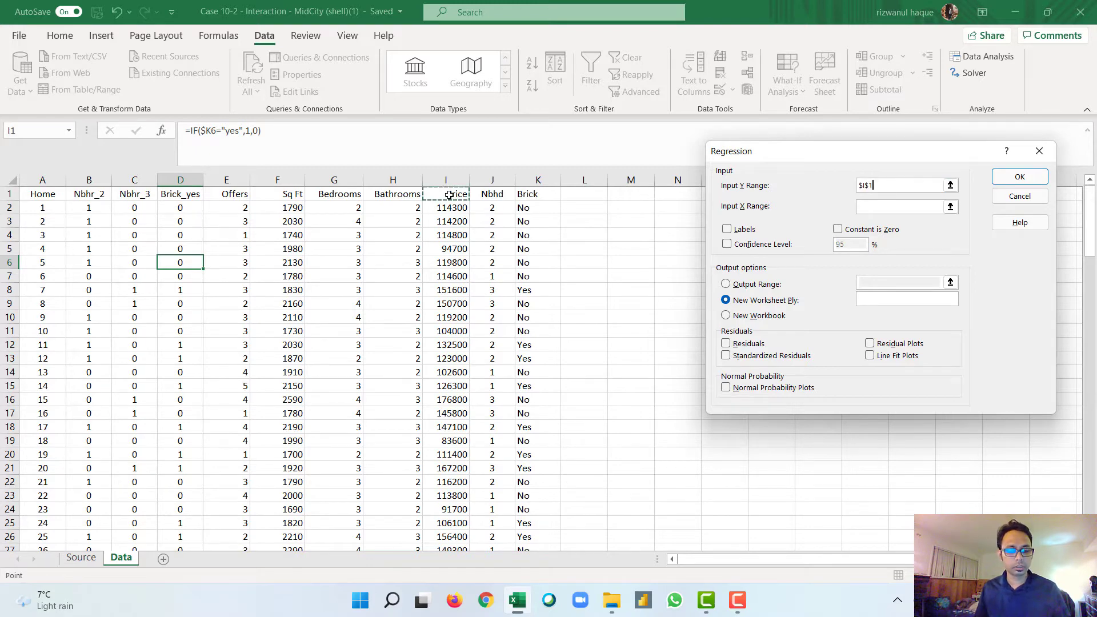
pyautogui.hotkey('ctrl', 'shift', 'Down')
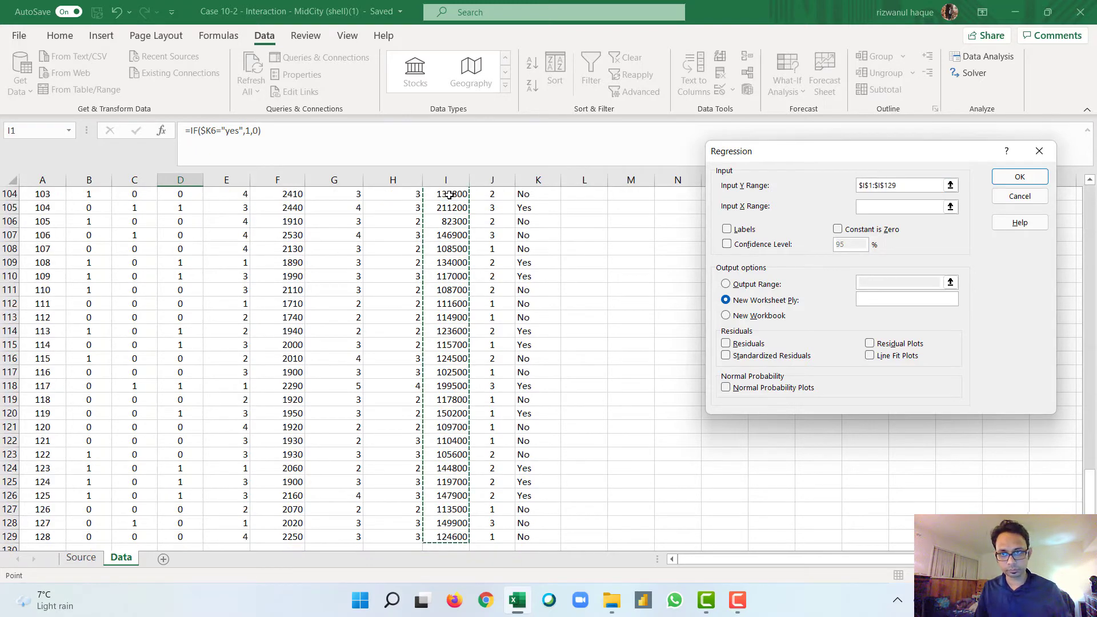
# Step: Set the regression's X range to the Nbhr_2 through Bathrooms columns with headers, $B$1:$H$129
pyautogui.click(875, 204)
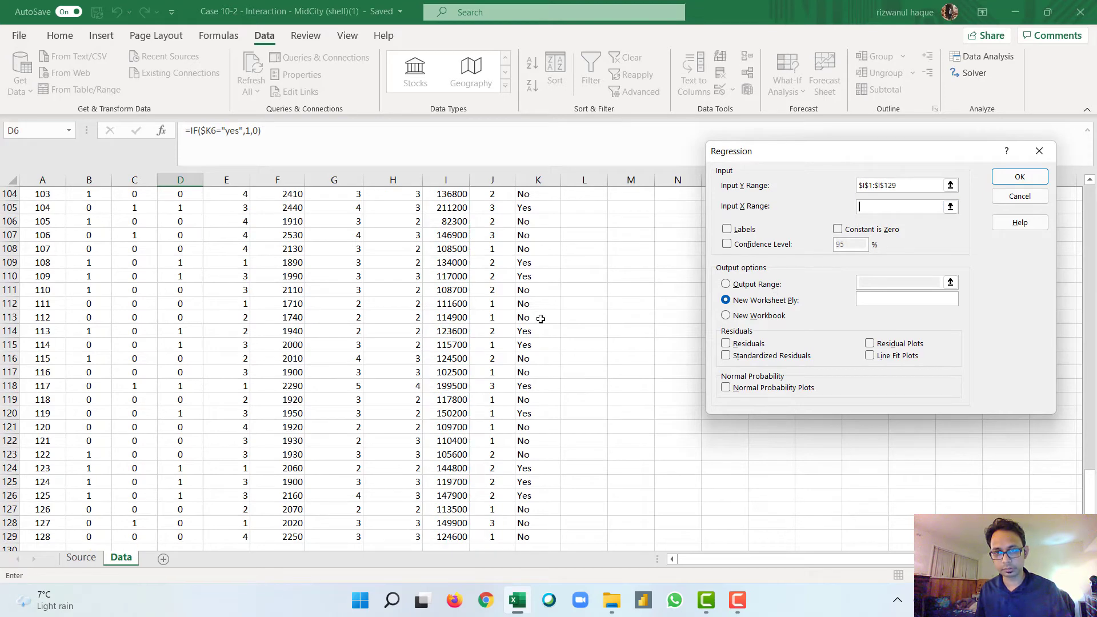
pyautogui.scroll(20, 541, 319)
pyautogui.scroll(13, 540, 319)
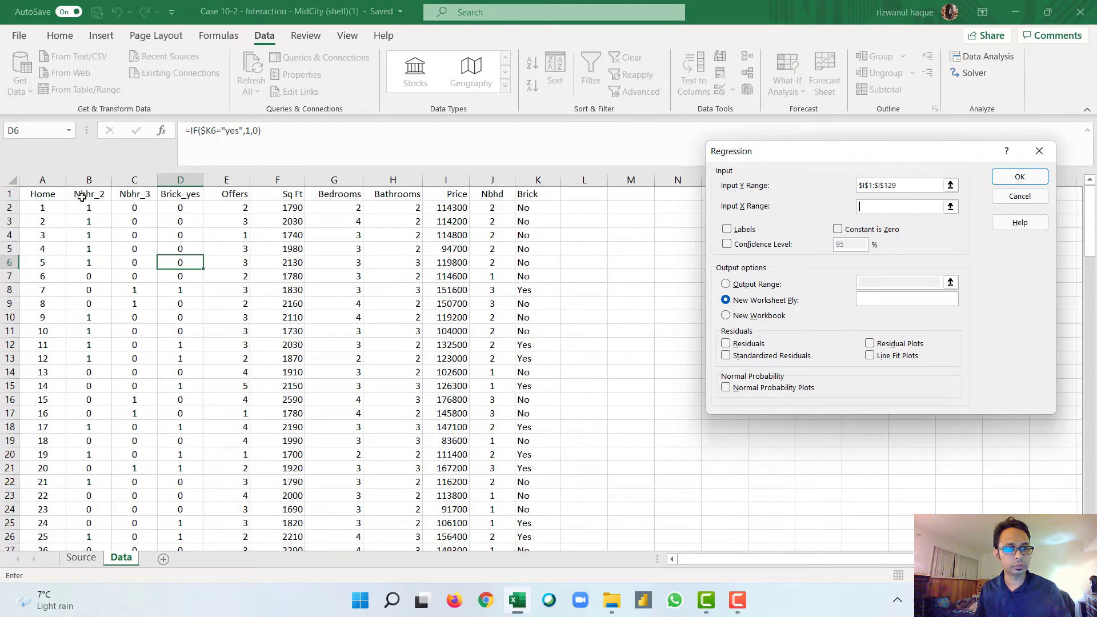
pyautogui.moveTo(81, 196); pyautogui.dragTo(422, 193)
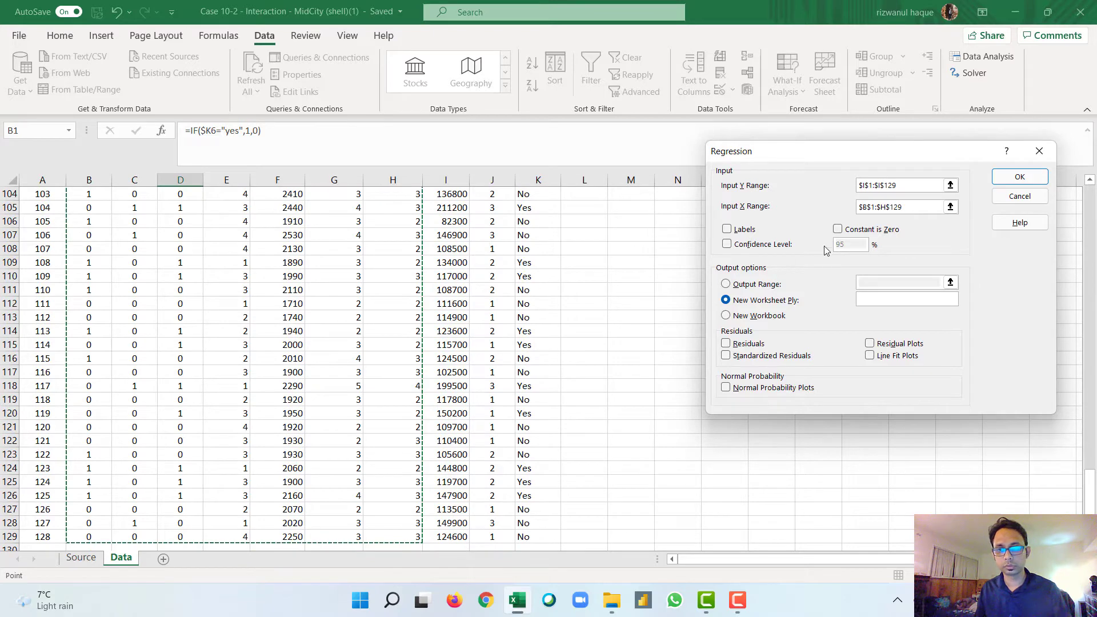
# Step: Run the regression with Labels enabled and output to a new worksheet, and widen columns A and B of the output
pyautogui.click(727, 230)
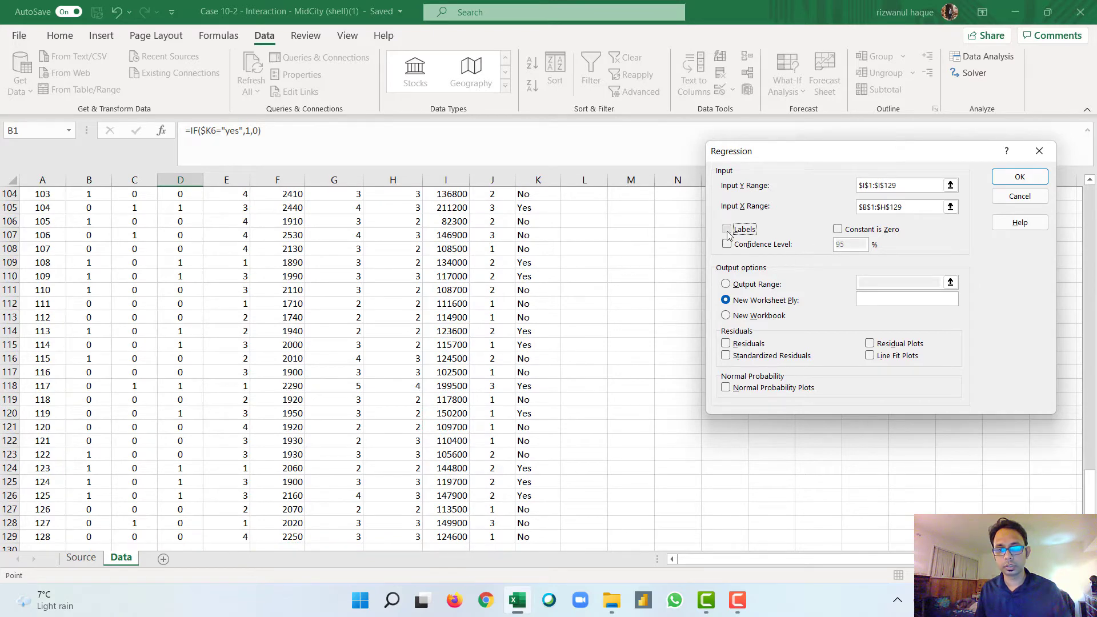
pyautogui.click(1007, 181)
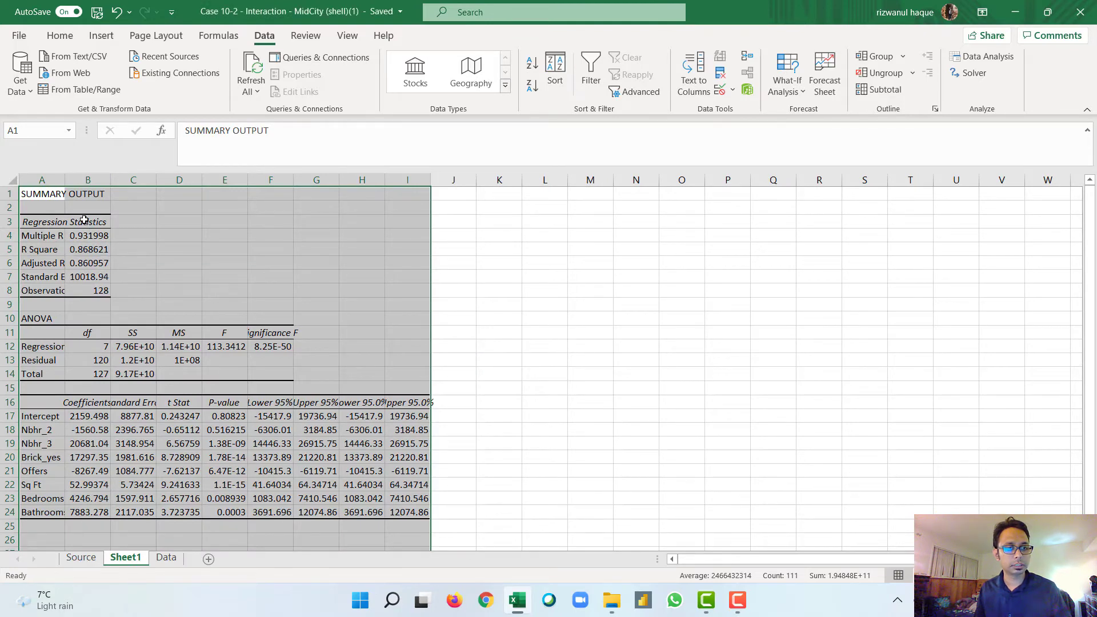
pyautogui.moveTo(65, 180); pyautogui.dragTo(140, 180)
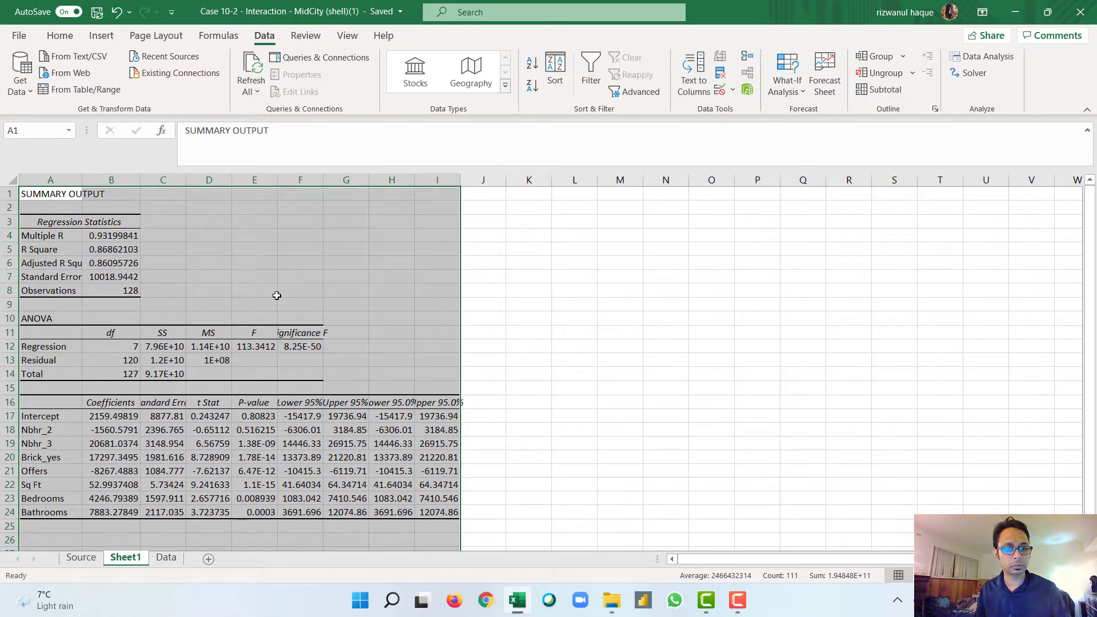
# Step: Highlight P-values greater than 0.05 in E17:E24 with Light Red Fill with Dark Red Text, and check the Nbhr_3 and Nbhr_2 P-values
pyautogui.scroll(-2, 218, 371)
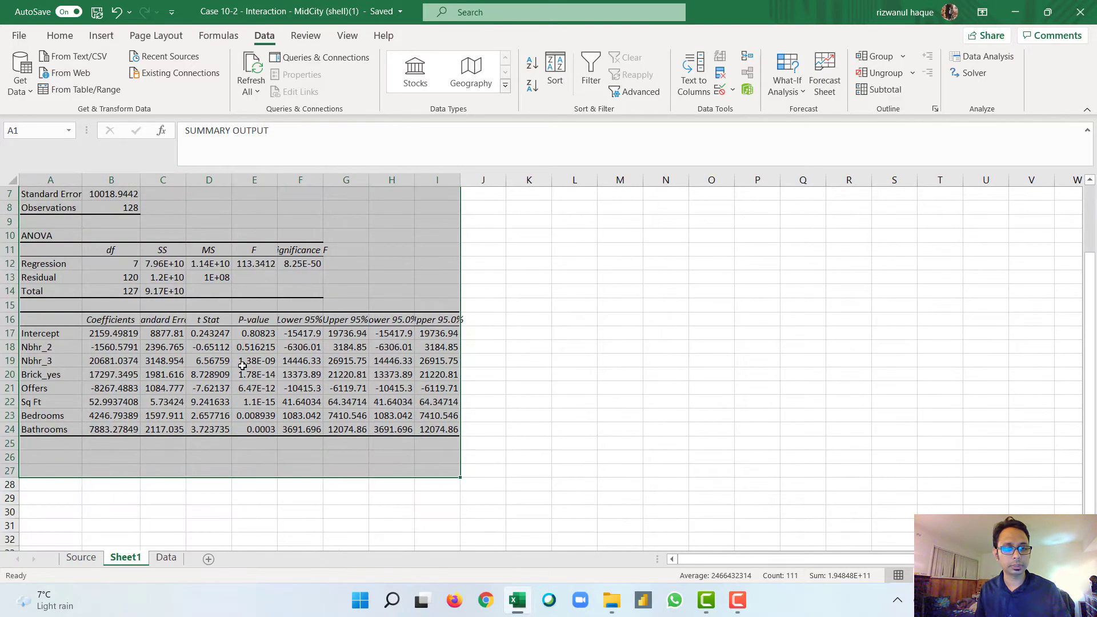
pyautogui.click(260, 335)
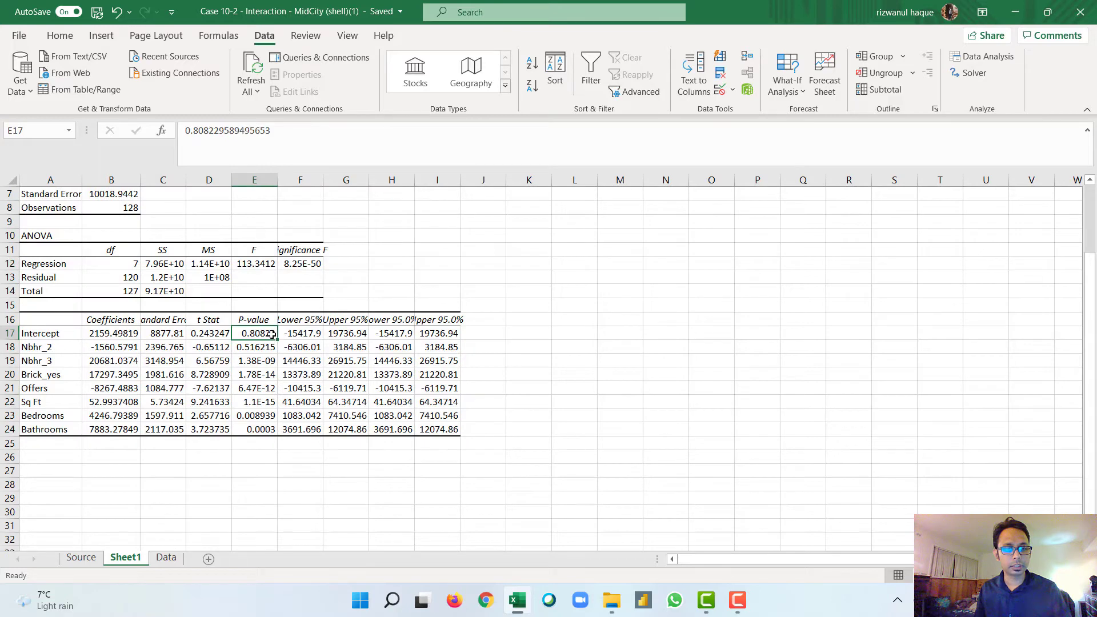
pyautogui.moveTo(272, 335); pyautogui.dragTo(264, 430)
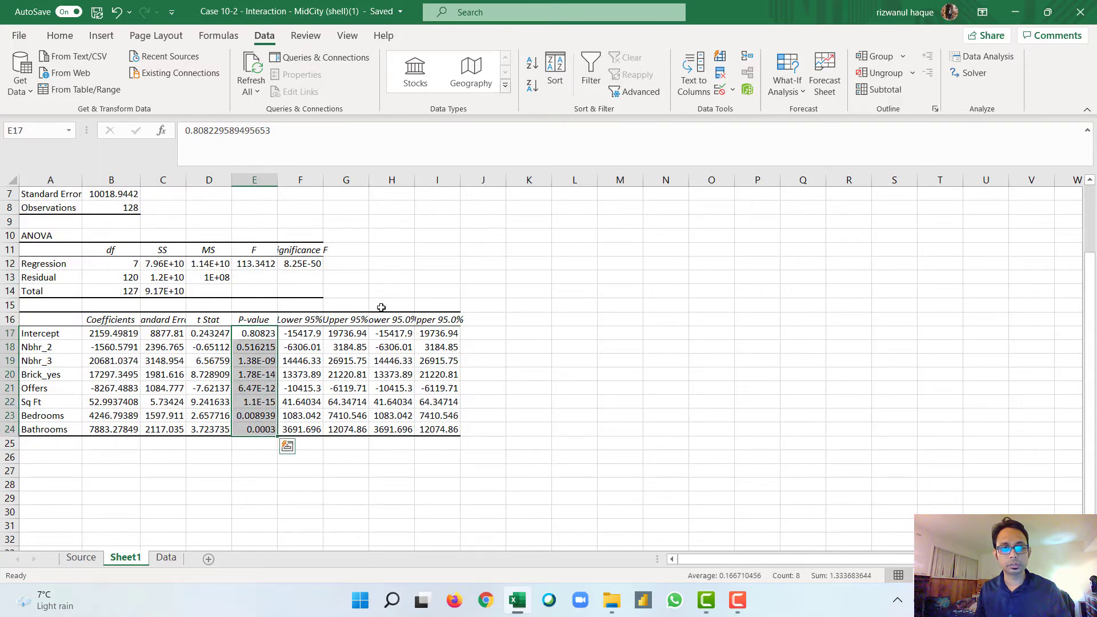
pyautogui.click(61, 35)
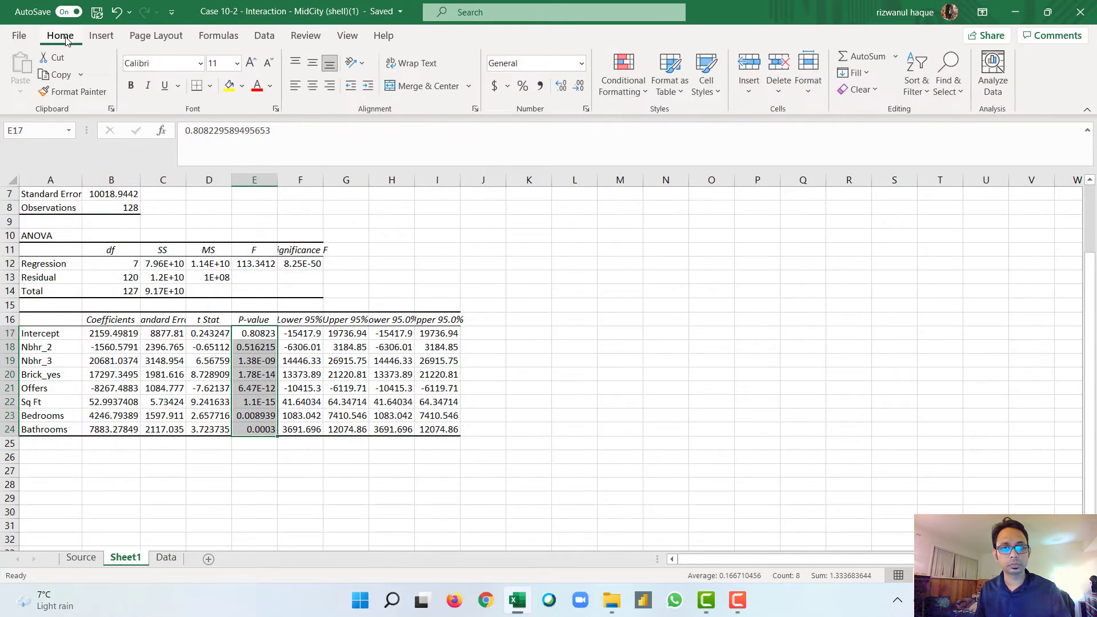
pyautogui.click(625, 84)
pyautogui.moveTo(667, 136)
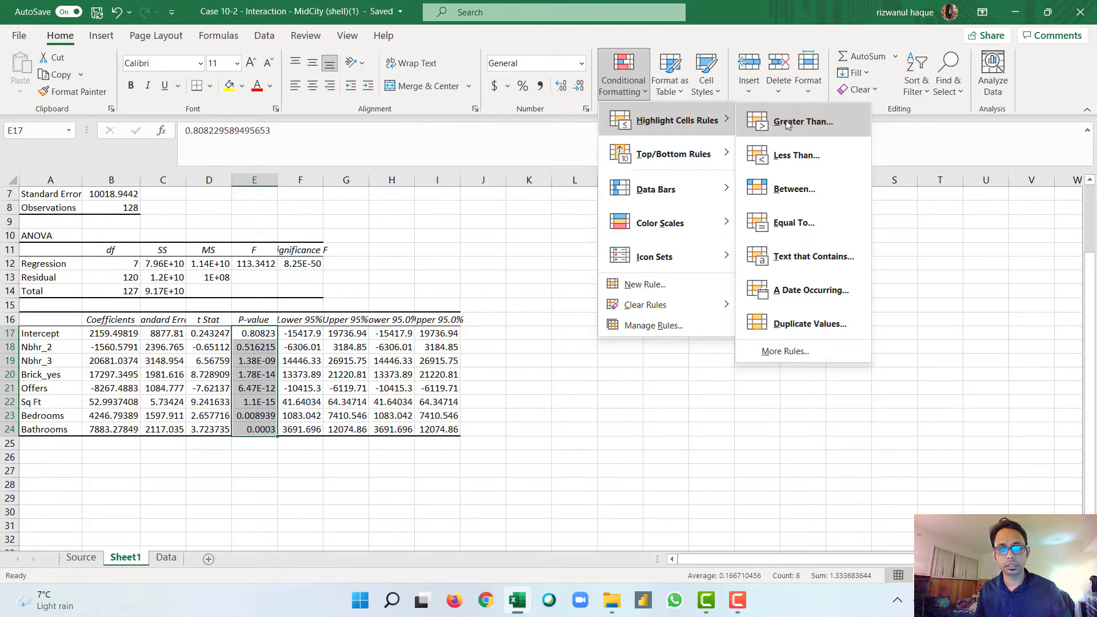
pyautogui.click(787, 124)
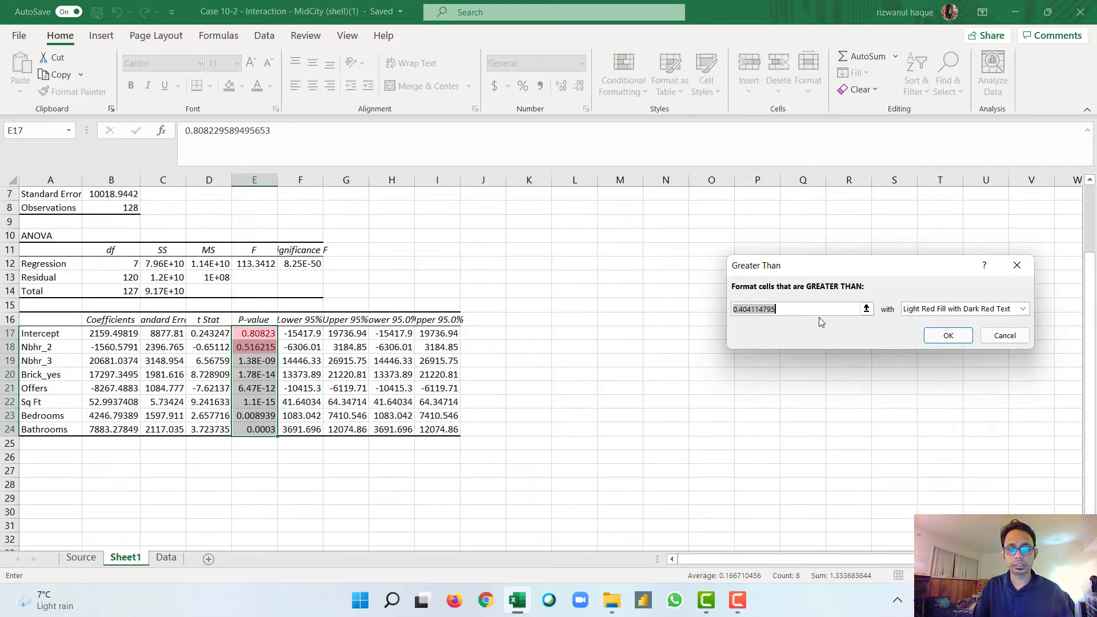
pyautogui.write('0.0')
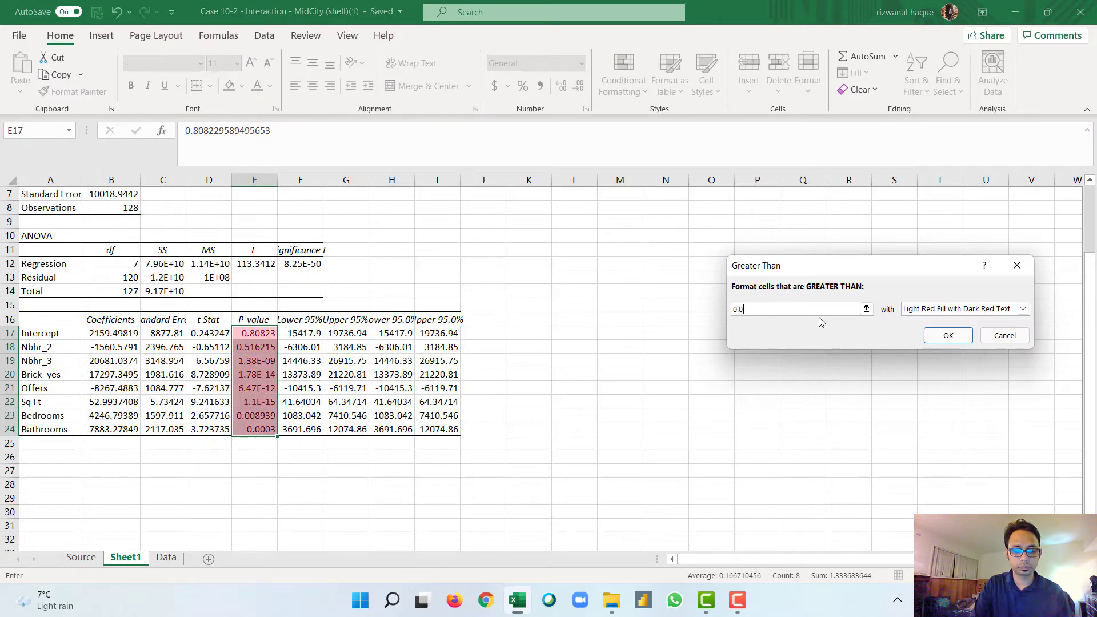
pyautogui.write('5')
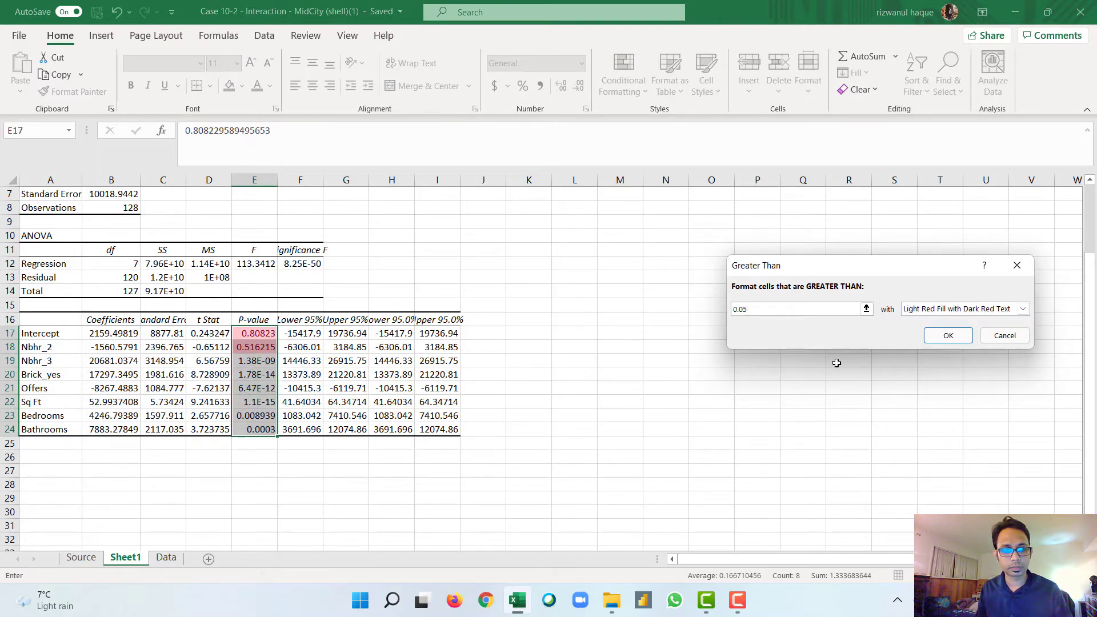
pyautogui.click(940, 343)
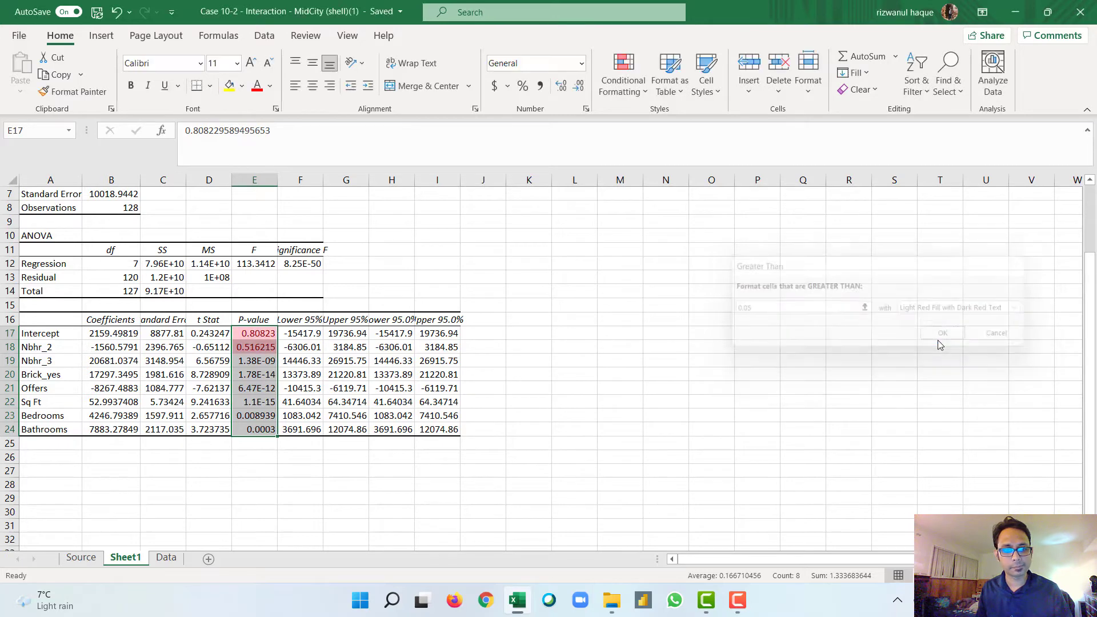
pyautogui.click(251, 359)
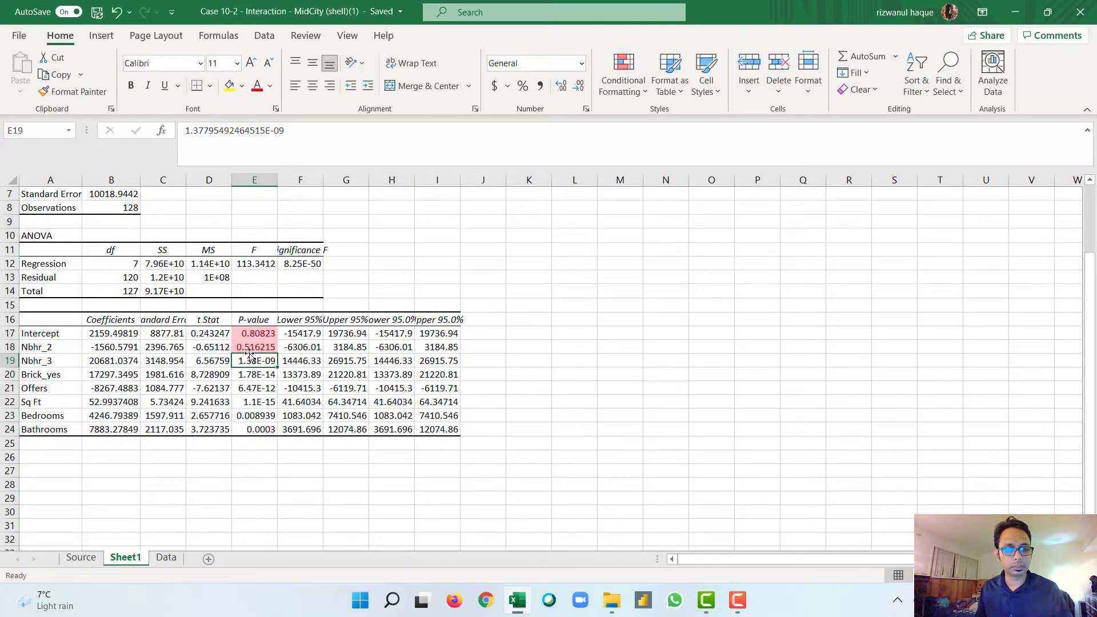
pyautogui.click(253, 348)
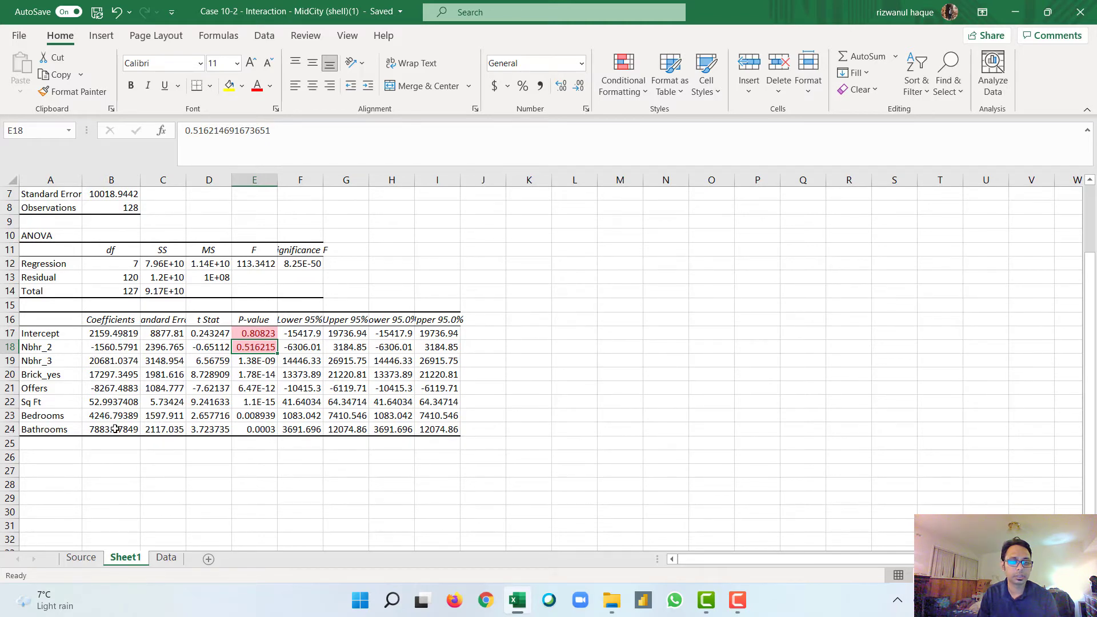
# Step: Insert two blank columns directly before the Price column on the Data sheet
pyautogui.click(166, 558)
pyautogui.scroll(20, 178, 346)
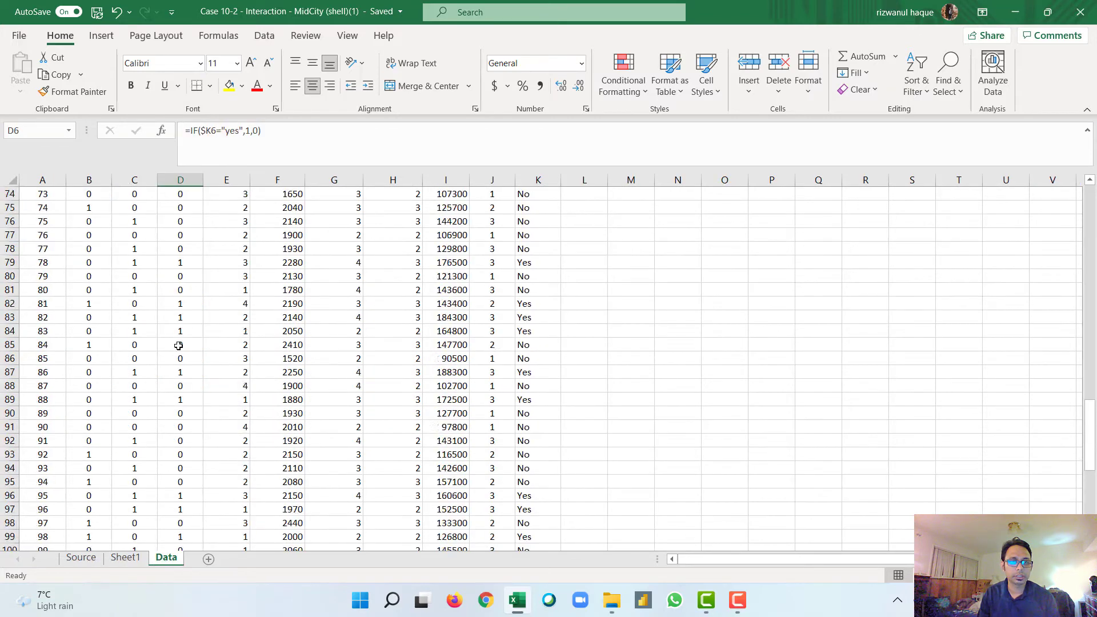
pyautogui.scroll(12, 179, 346)
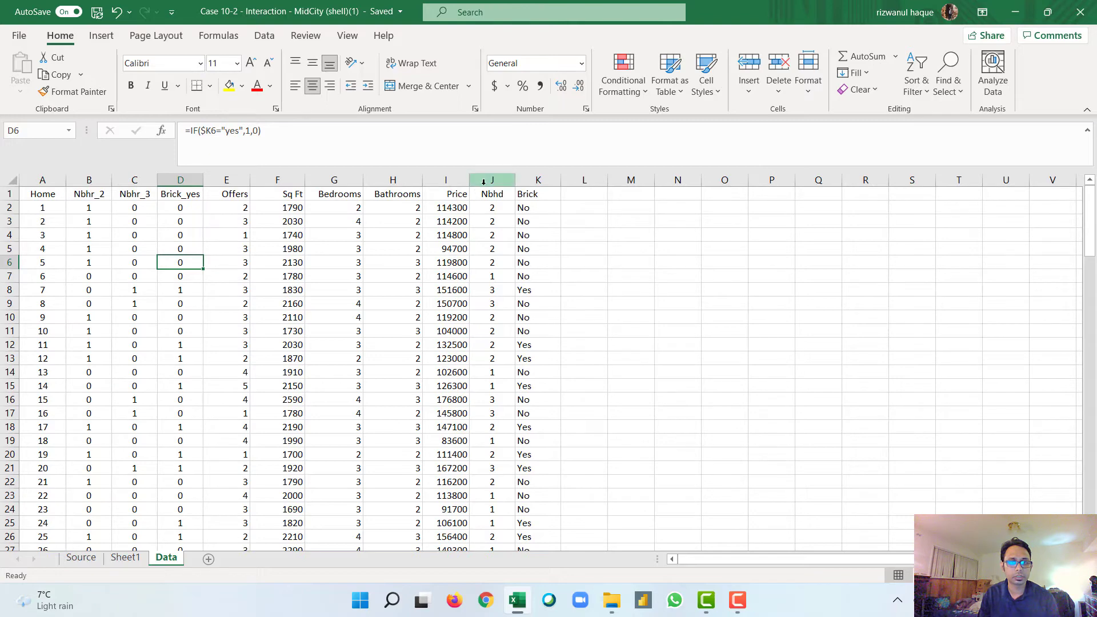
pyautogui.click(404, 182)
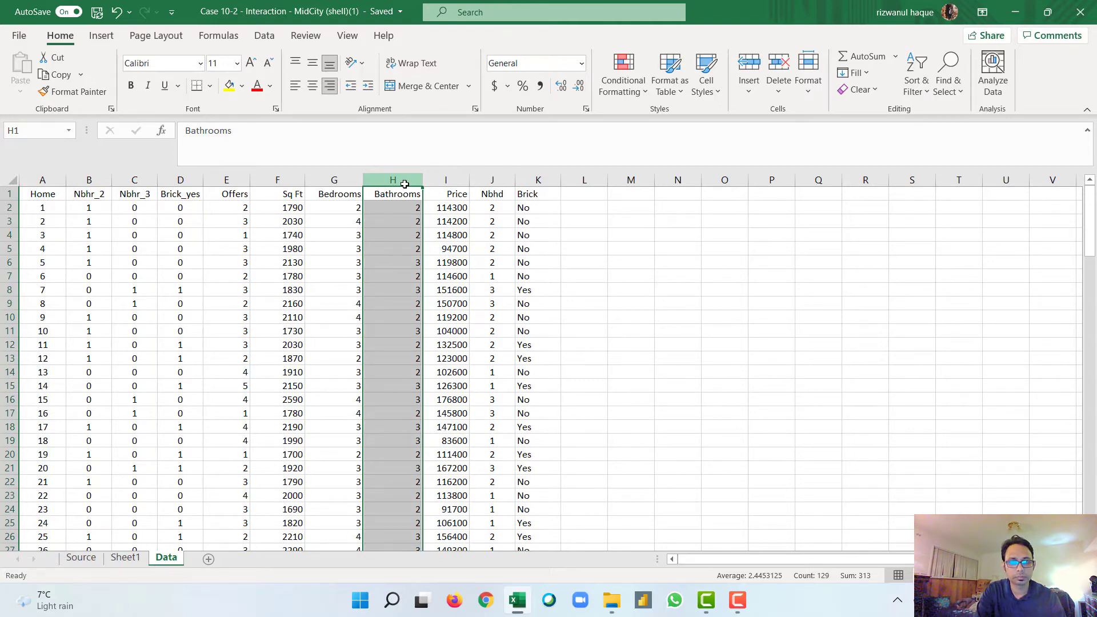
pyautogui.click(438, 182)
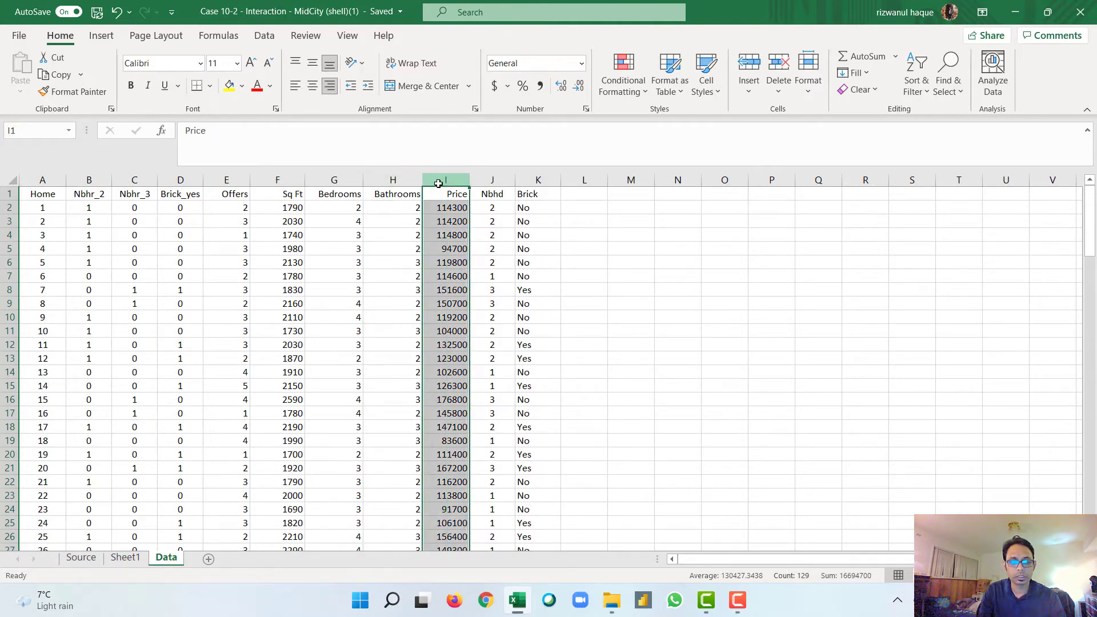
pyautogui.hotkey('ctrl', 'shift', '+')
pyautogui.hotkey('ctrl', 'shift', '+')
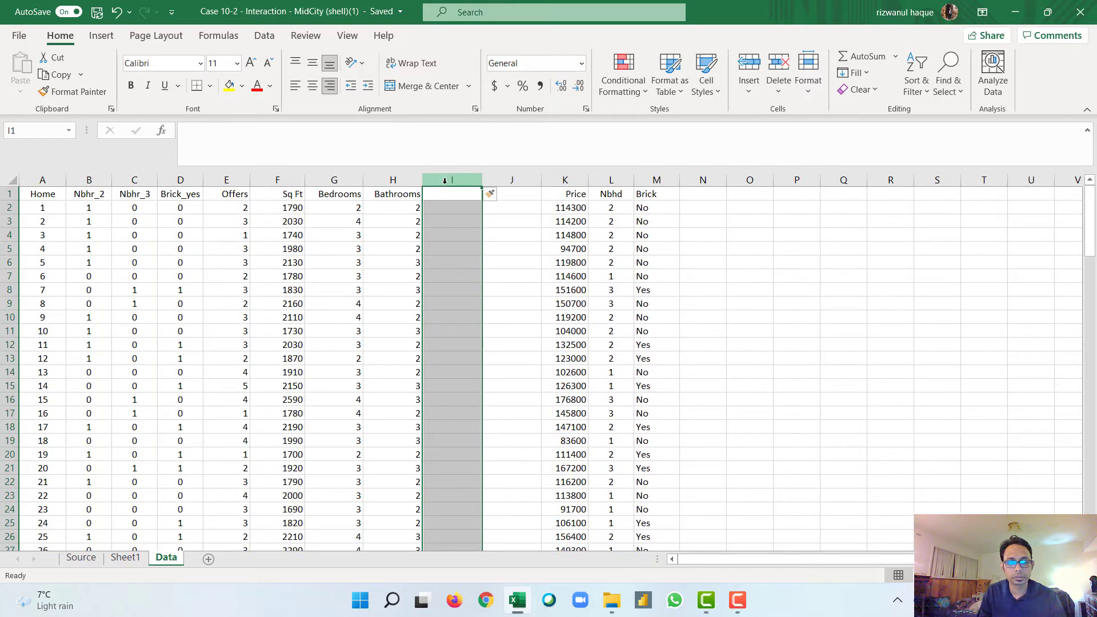
# Step: Enter the headers Nhbr_2_Brick in I1 and Nhbr_3_Brick in J1
pyautogui.doubleClick(447, 195)
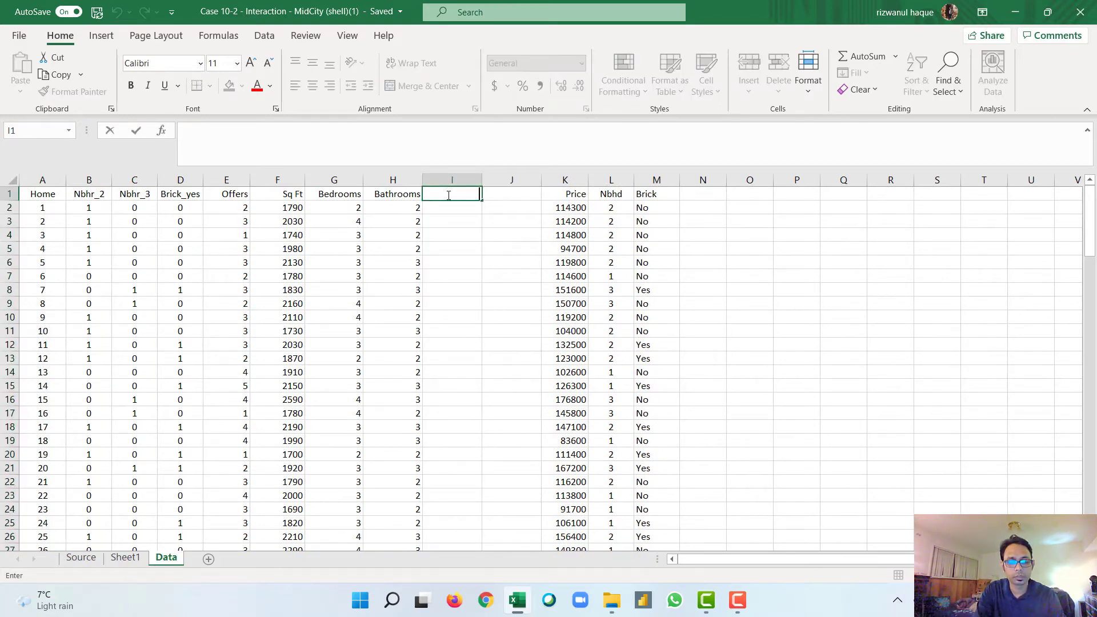
pyautogui.write('Nhbr')
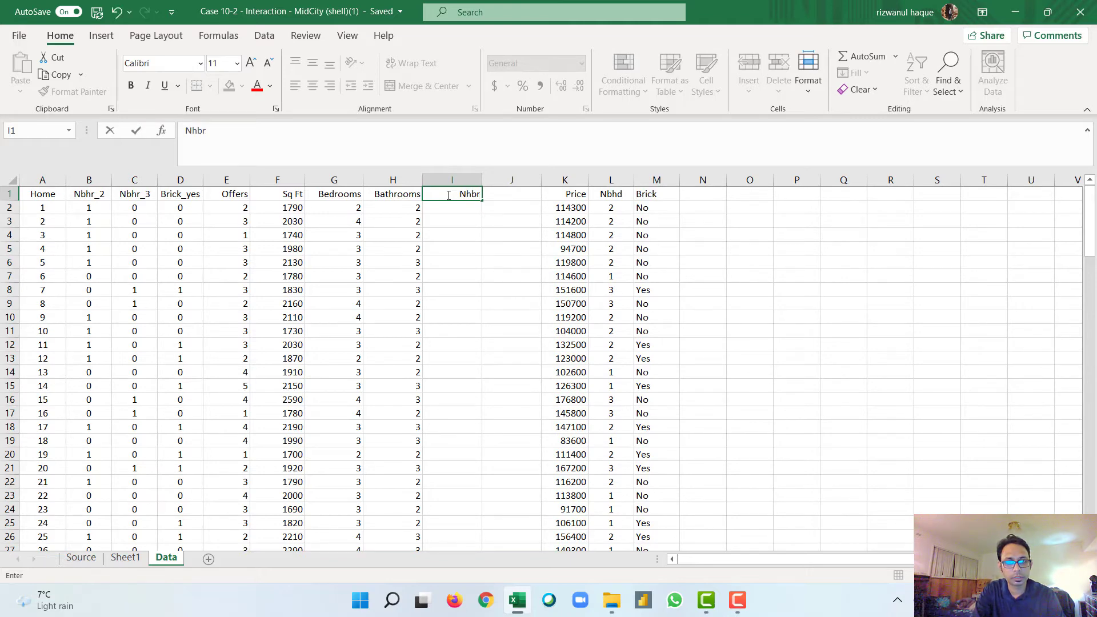
pyautogui.write('_')
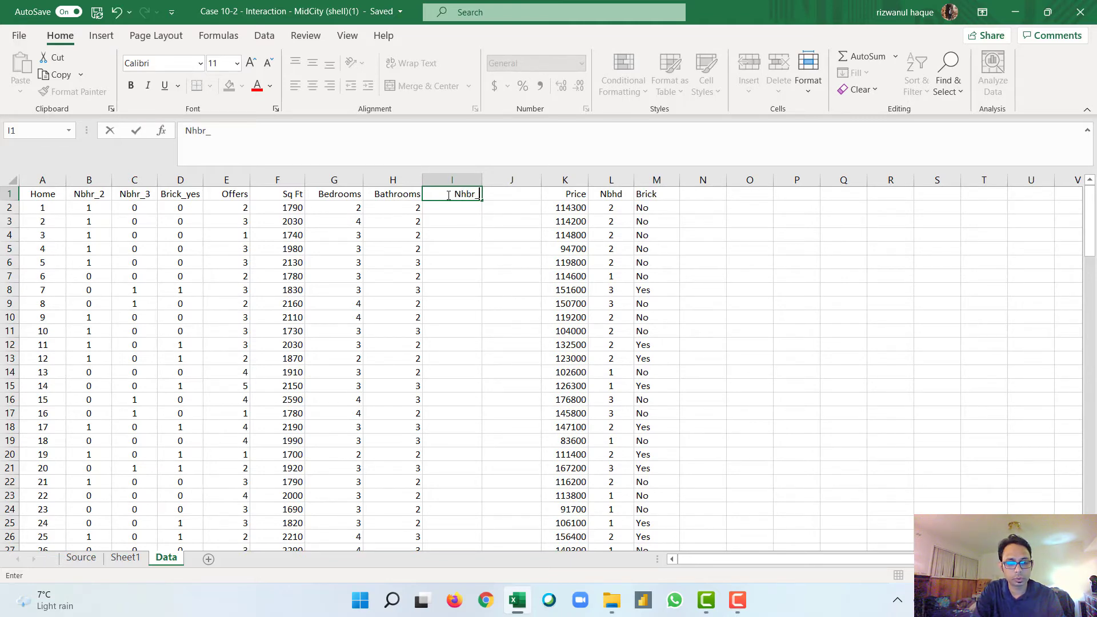
pyautogui.write('2_Brick')
pyautogui.press('Tab')
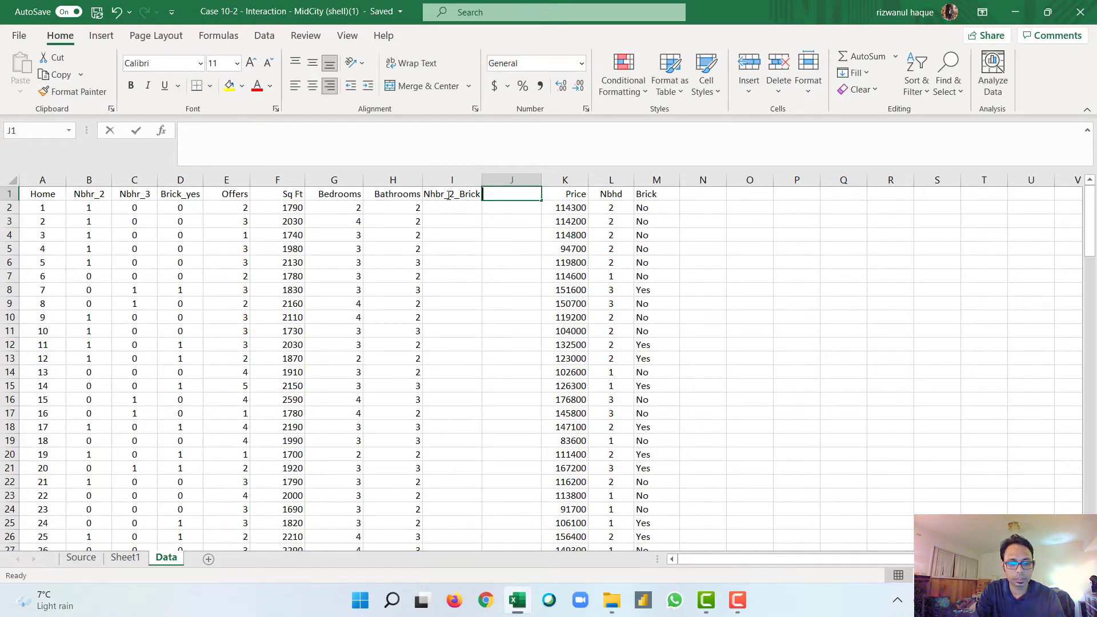
pyautogui.write('Nhbr_3_')
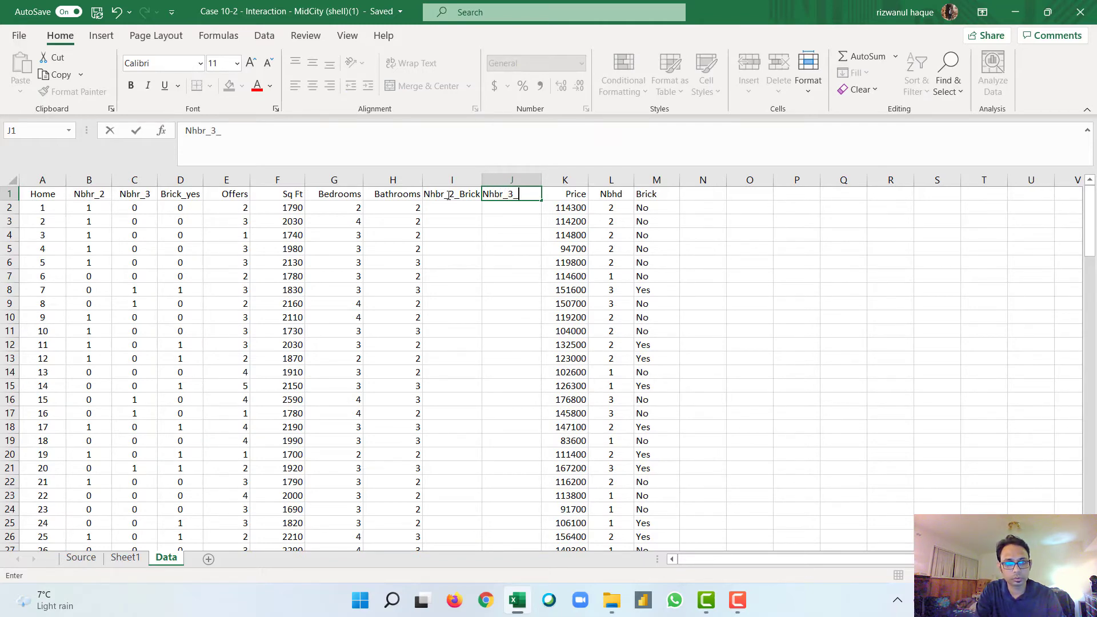
pyautogui.write('Brick')
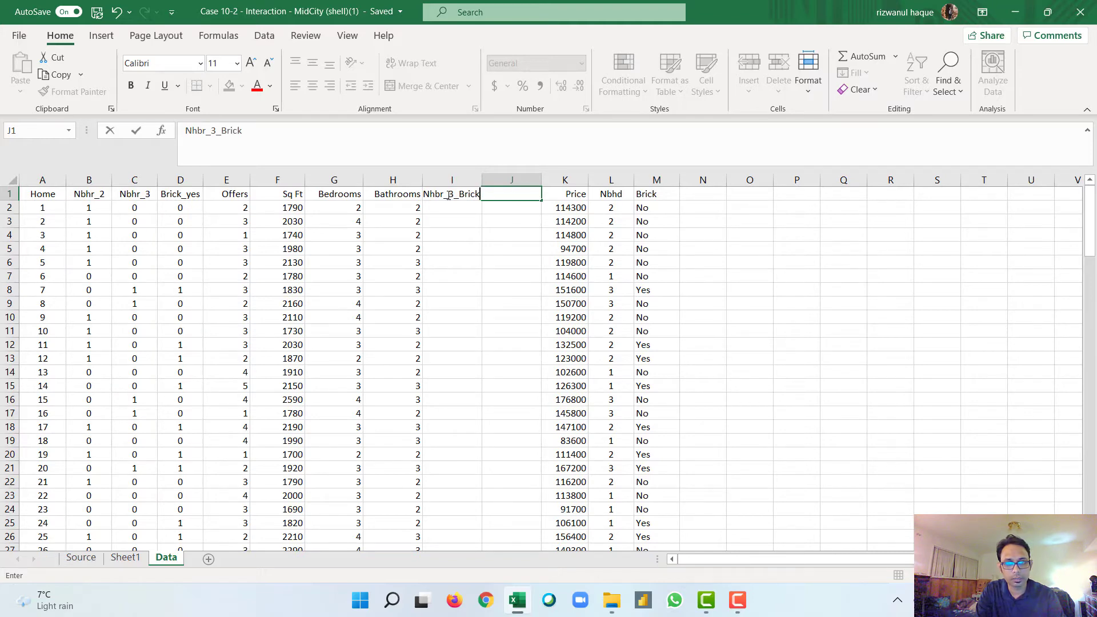
pyautogui.press('Return')
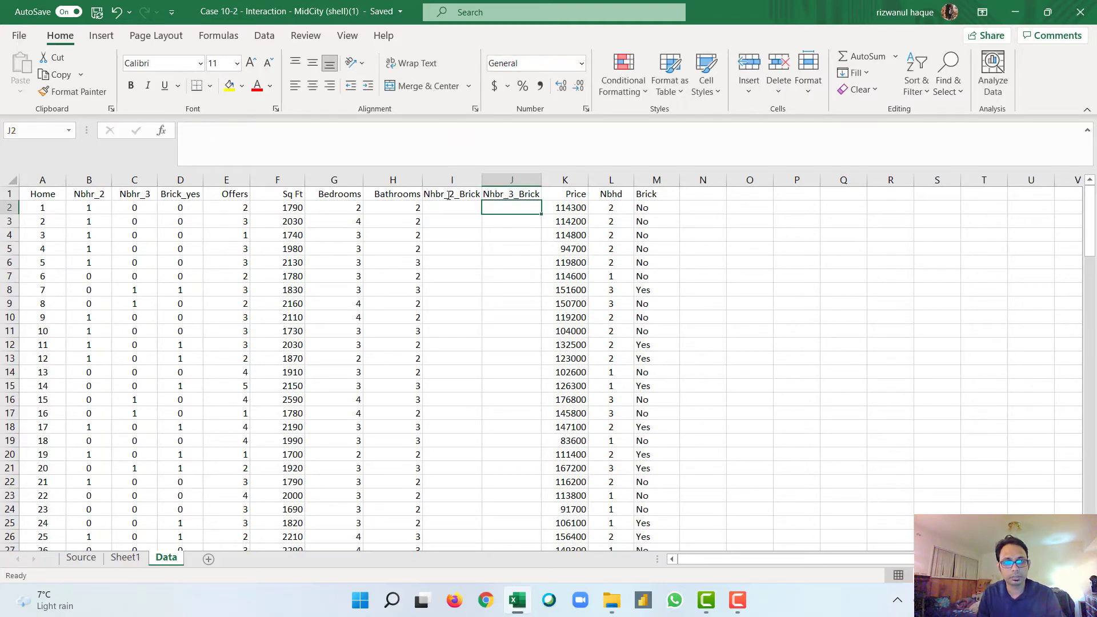
# Step: Enter =B2*D2 in I2 to multiply Nbhr_2 by Brick_yes, and fill it down the Nhbr_2_Brick column
pyautogui.click(447, 206)
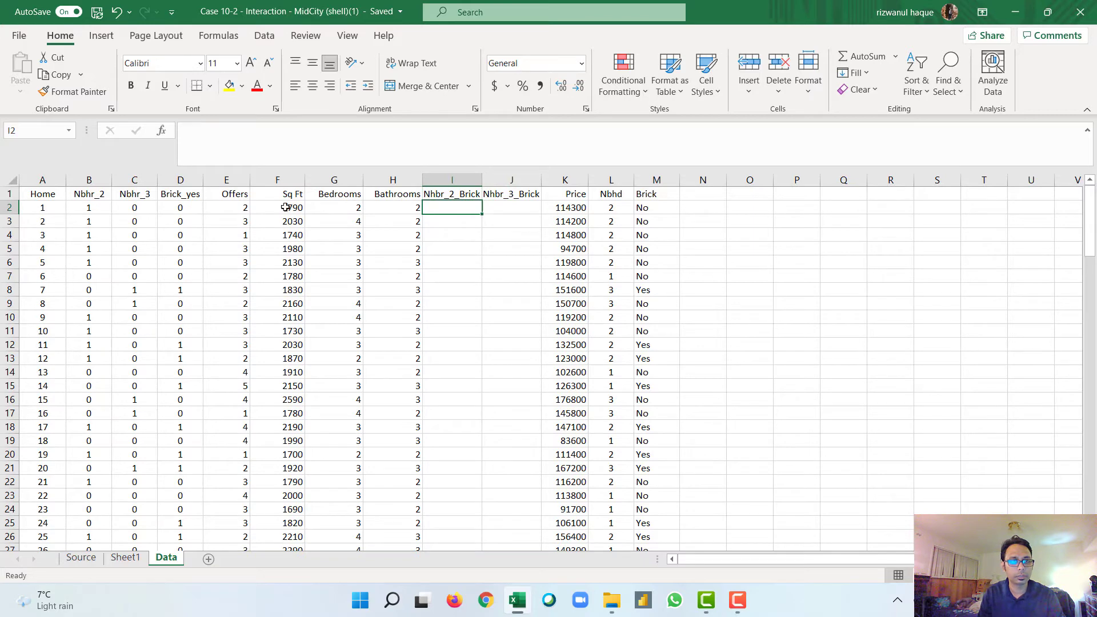
pyautogui.click(182, 209)
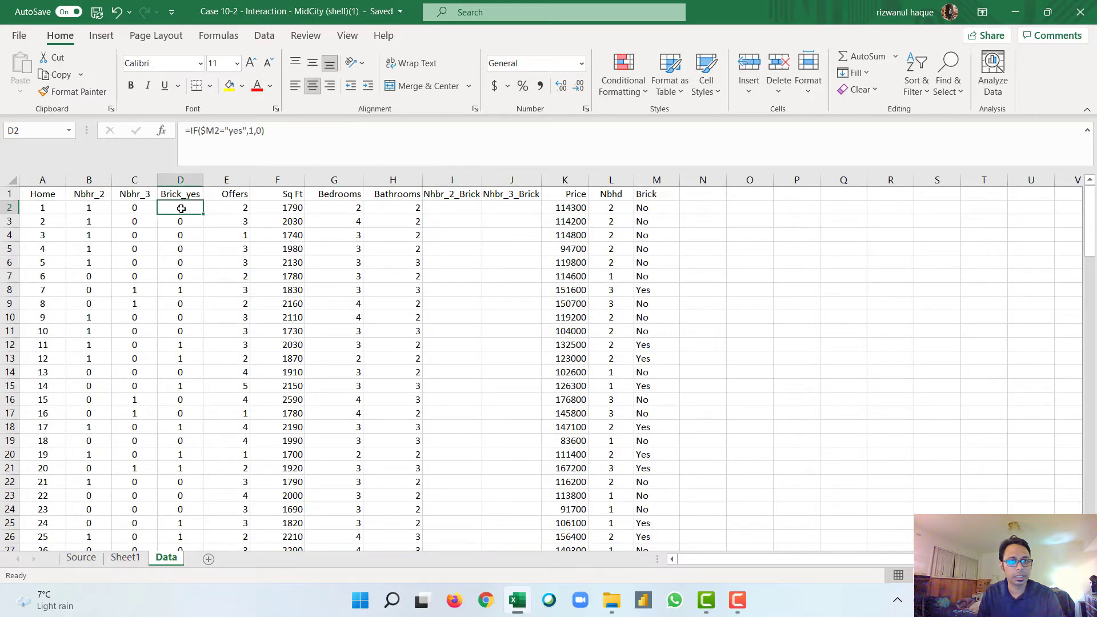
pyautogui.click(452, 206)
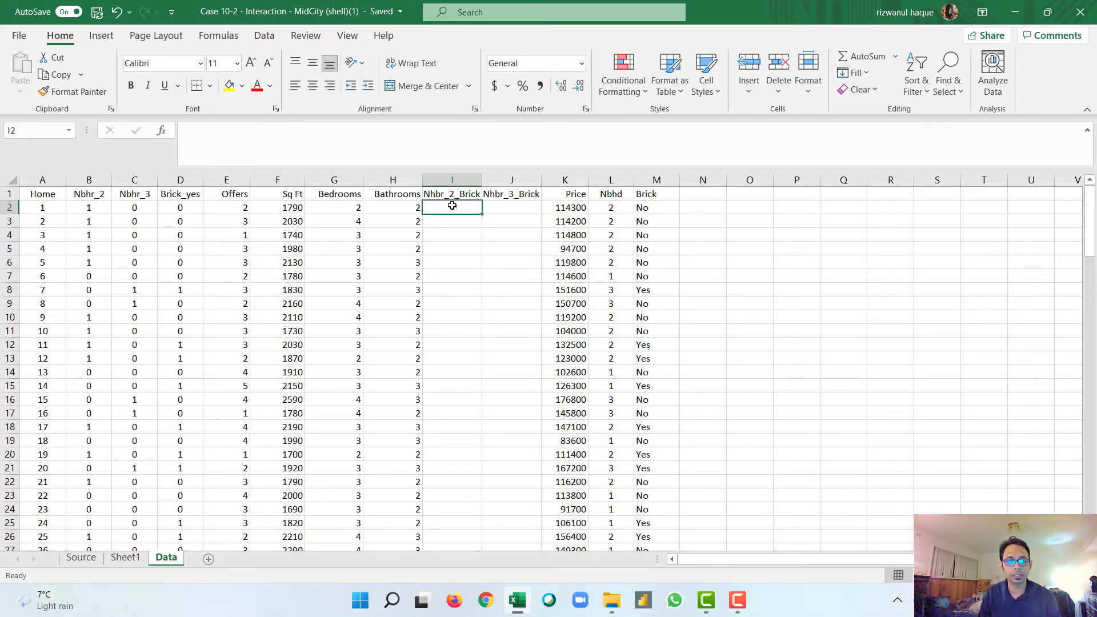
pyautogui.write('=')
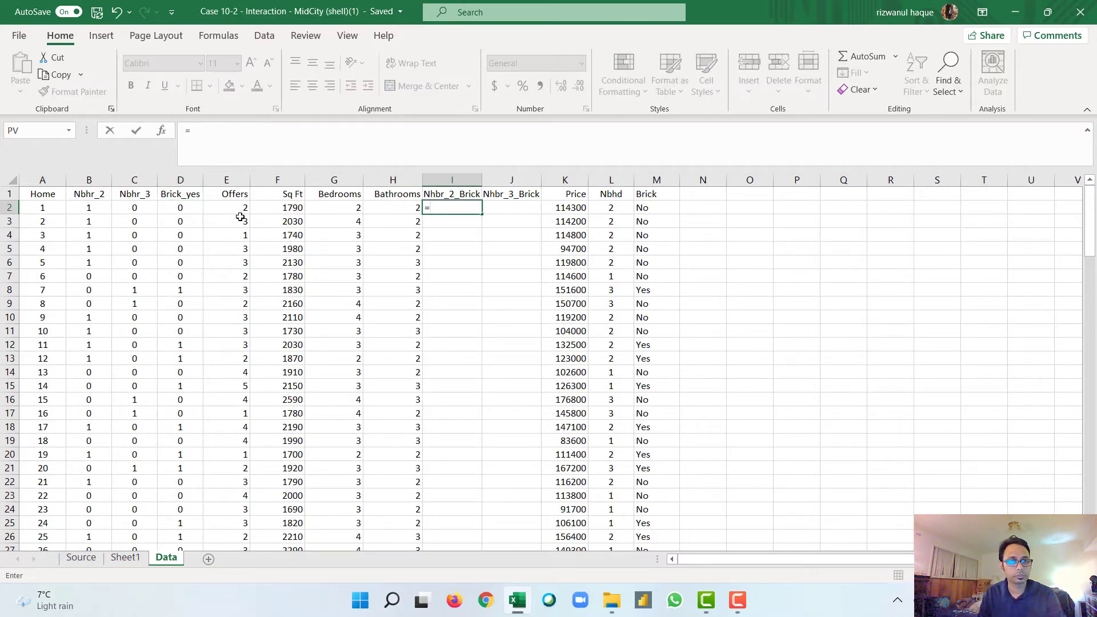
pyautogui.click(88, 208)
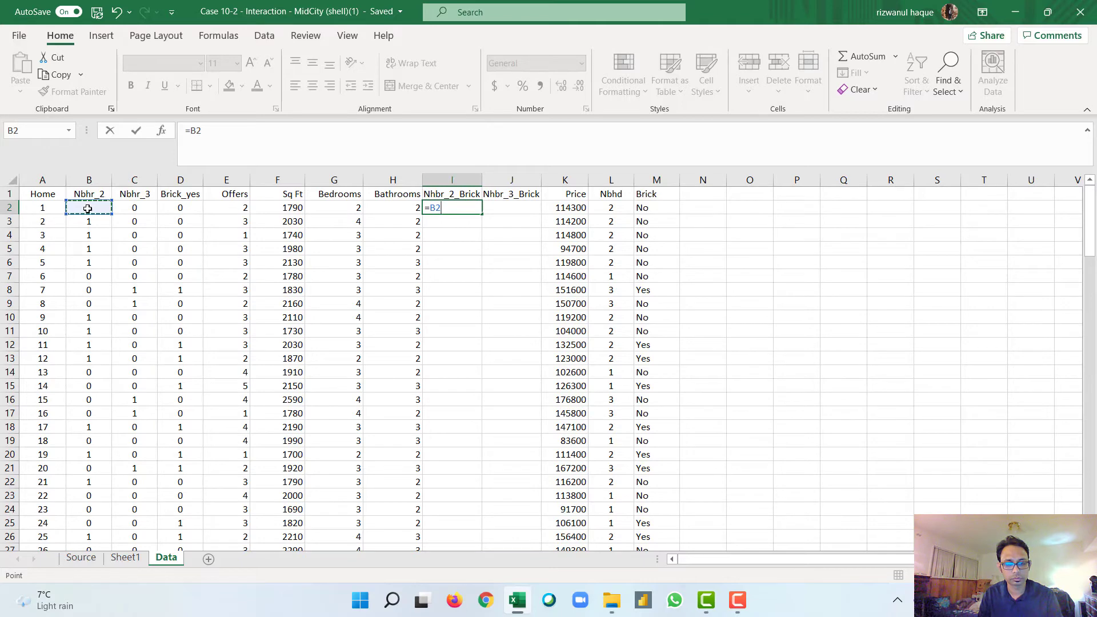
pyautogui.write('*')
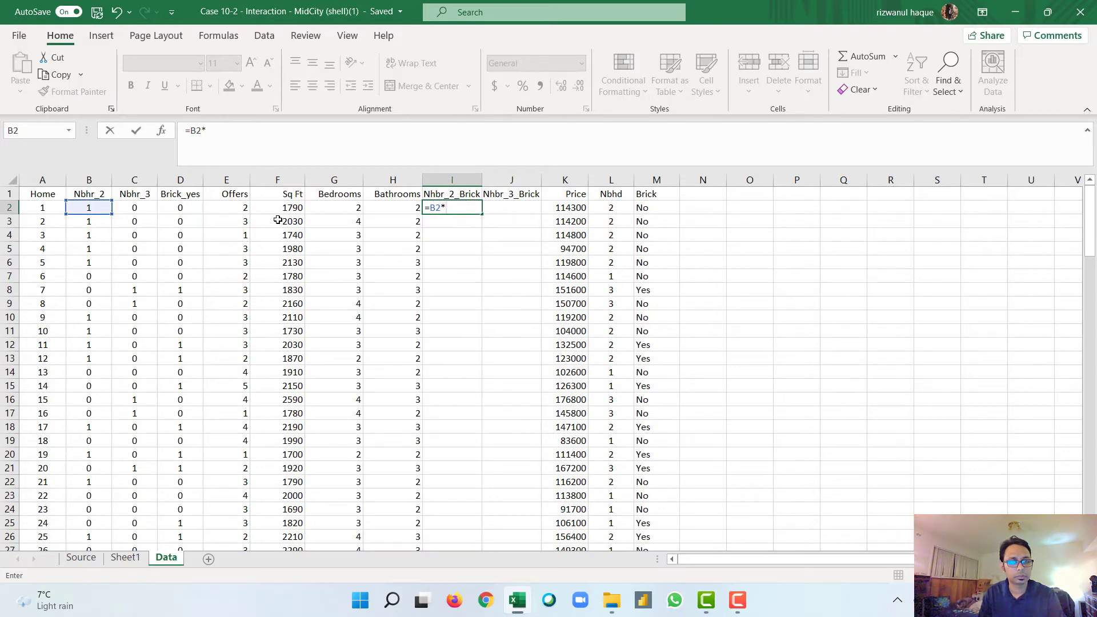
pyautogui.click(183, 207)
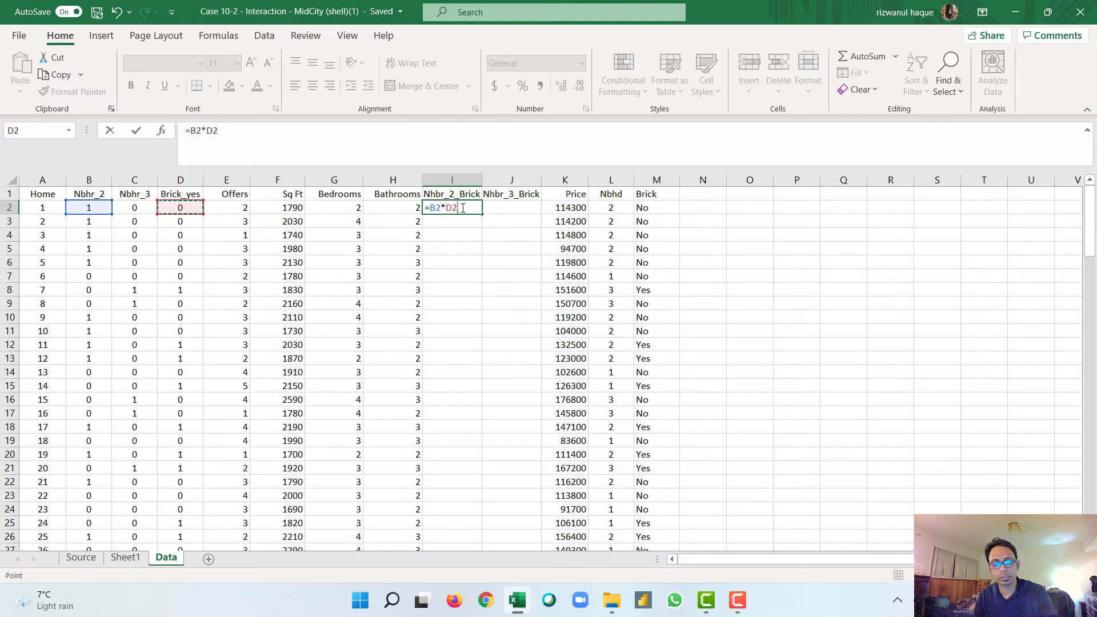
pyautogui.hotkey('ctrl', 'Return')
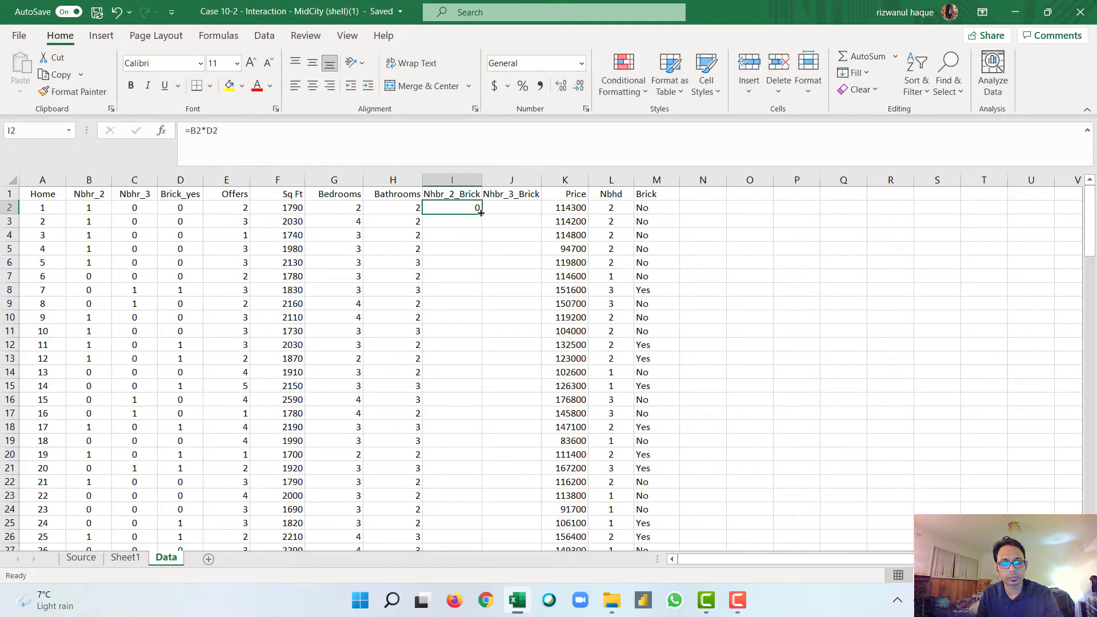
pyautogui.doubleClick(480, 212)
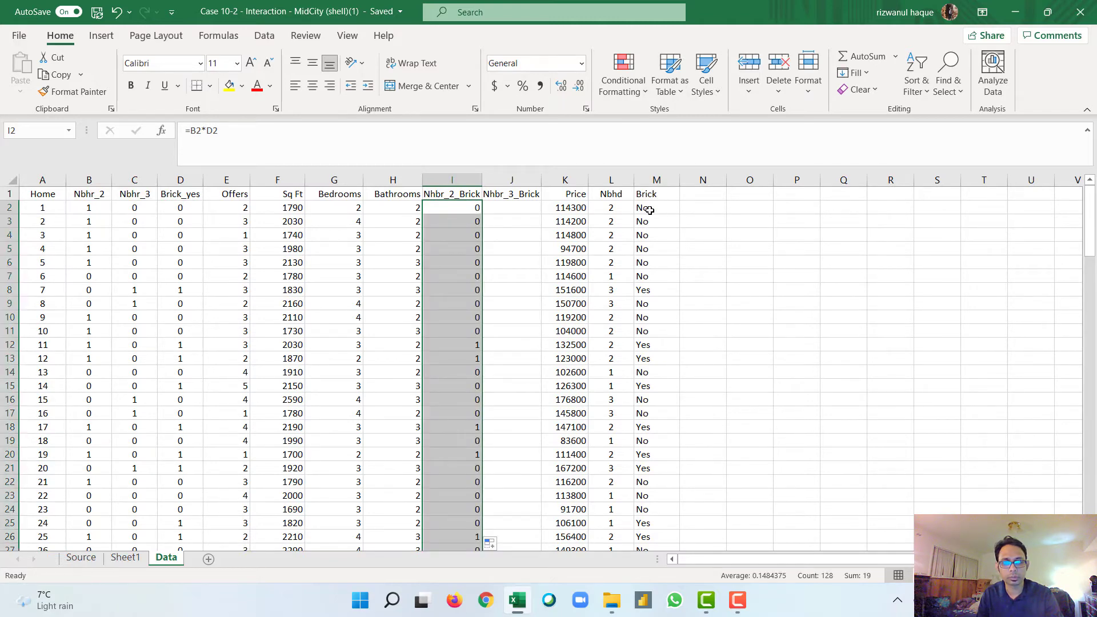
# Step: Enter =C2*D2 in J2 to multiply Nbhr_3 by Brick_yes, and fill it down the Nhbr_3_Brick column
pyautogui.doubleClick(131, 207)
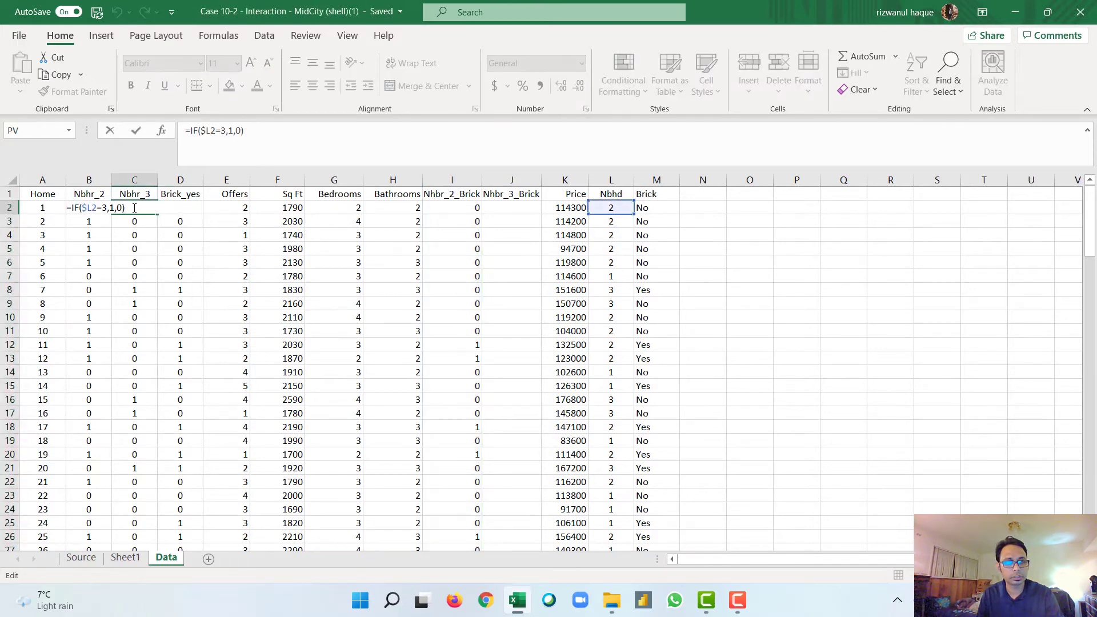
pyautogui.press('Escape')
pyautogui.doubleClick(503, 210)
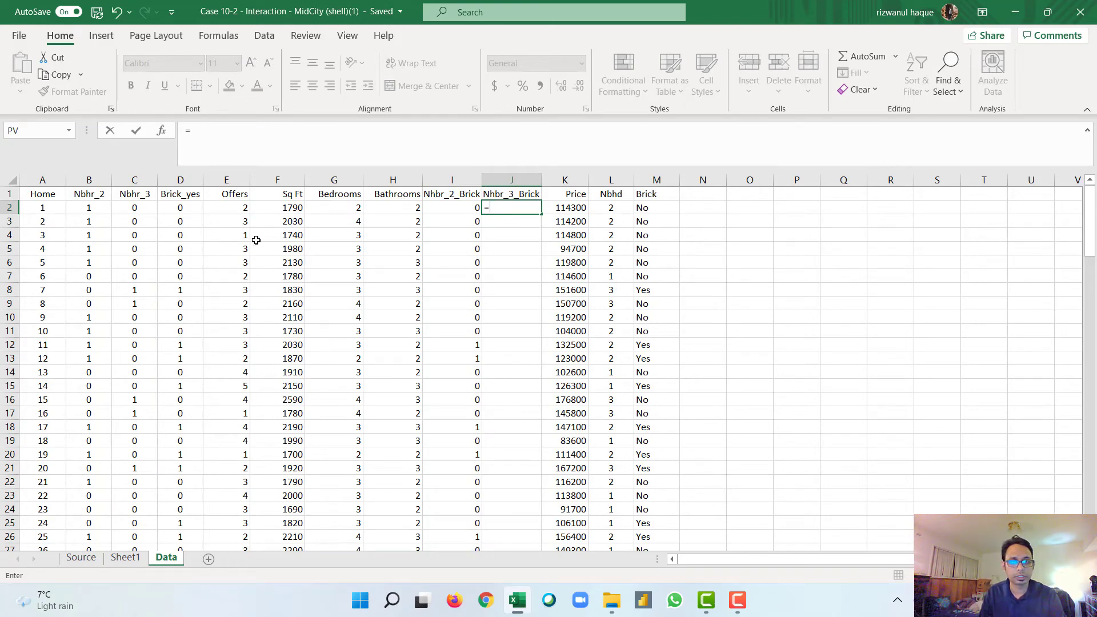
pyautogui.click(140, 209)
pyautogui.write('*')
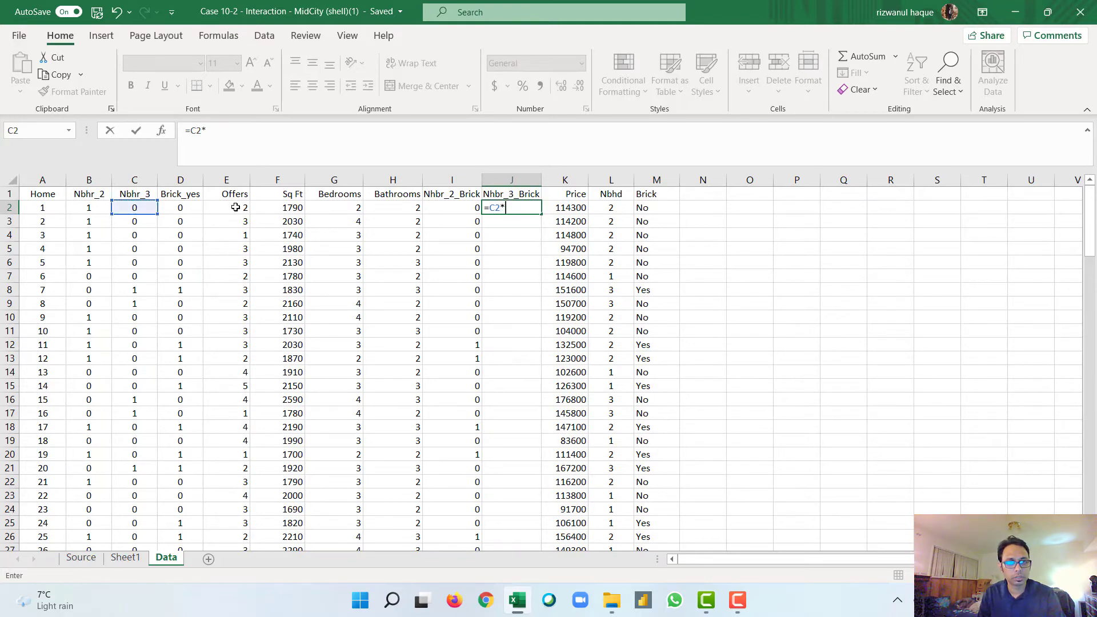
pyautogui.click(181, 208)
pyautogui.press('Return')
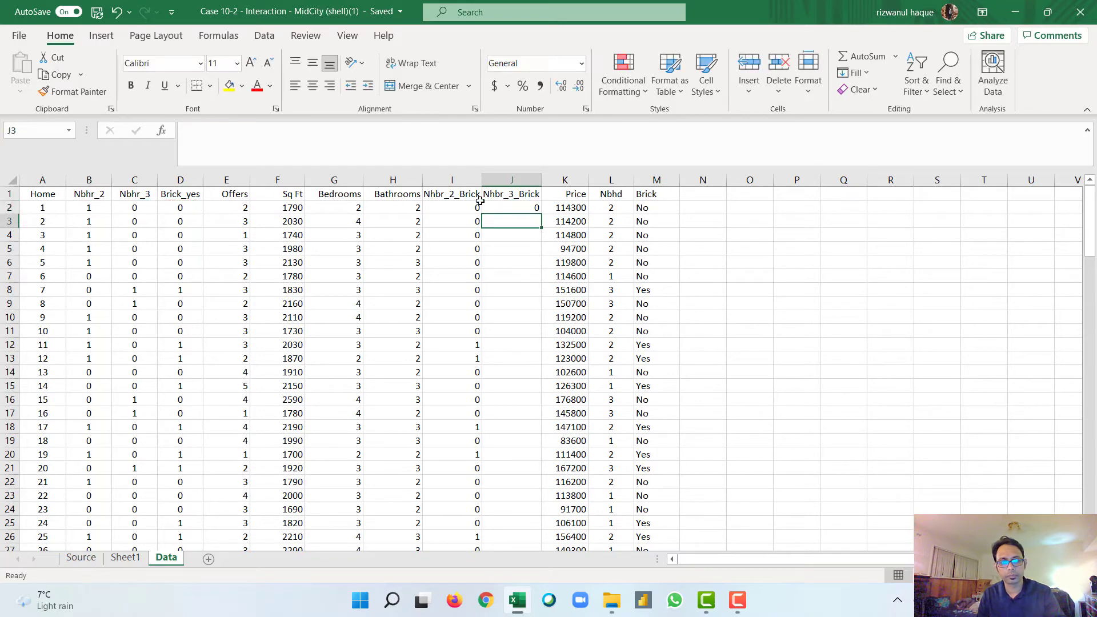
pyautogui.click(510, 208)
pyautogui.doubleClick(540, 215)
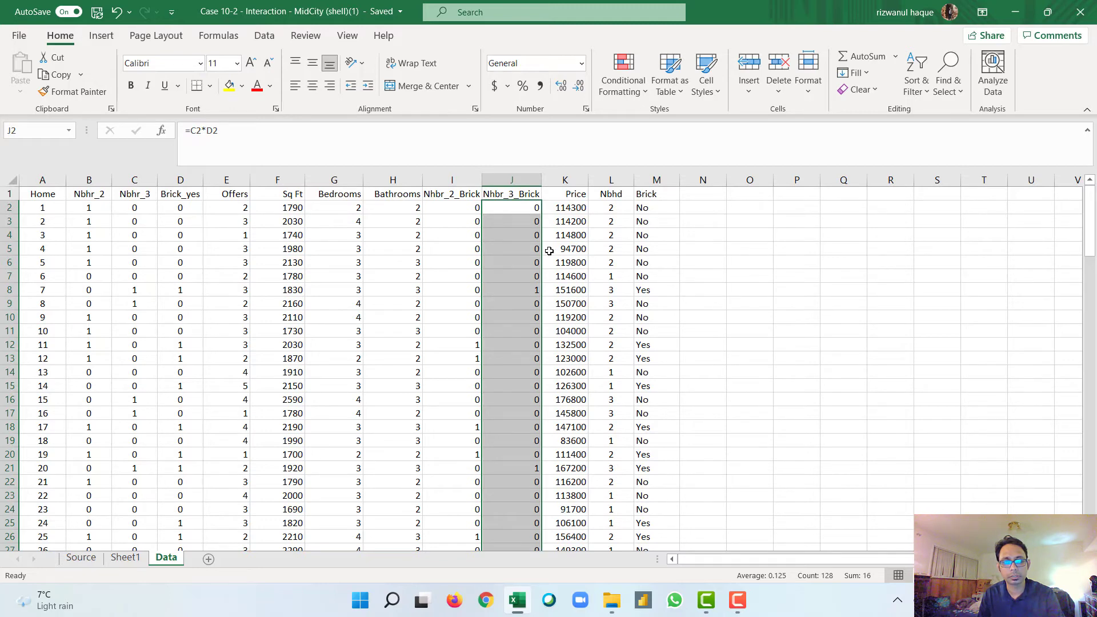
pyautogui.scroll(-2, 550, 251)
pyautogui.scroll(2, 550, 251)
pyautogui.scroll(-6, 549, 251)
pyautogui.scroll(6, 549, 251)
# Step: Start a new Regression analysis with the Price column including its header, $K$1:$K$129, as the Y range
pyautogui.click(264, 35)
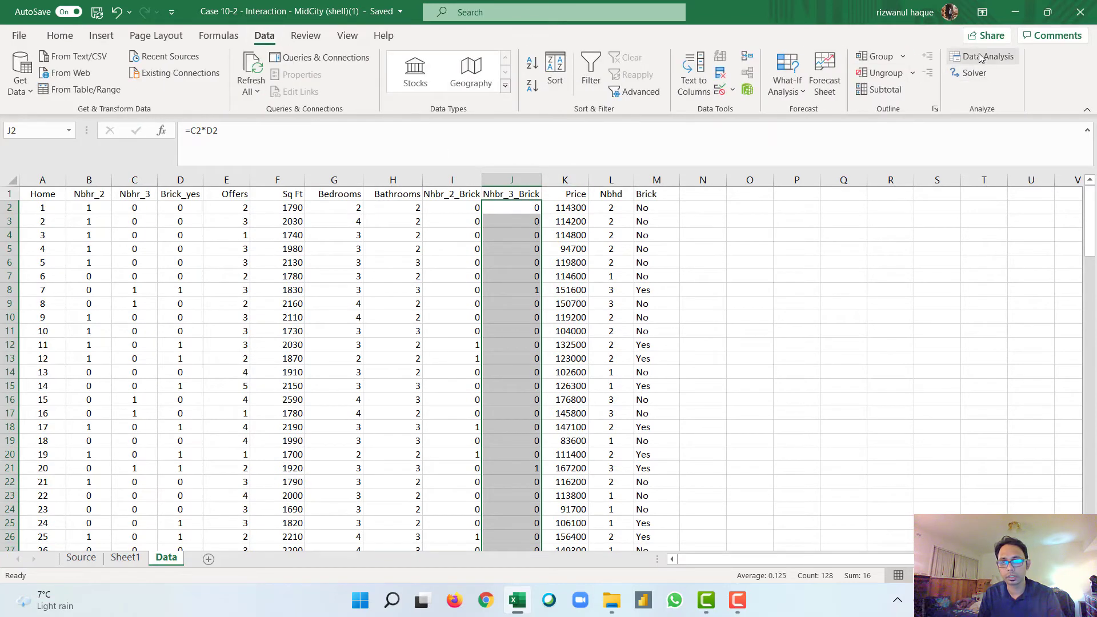
pyautogui.click(981, 57)
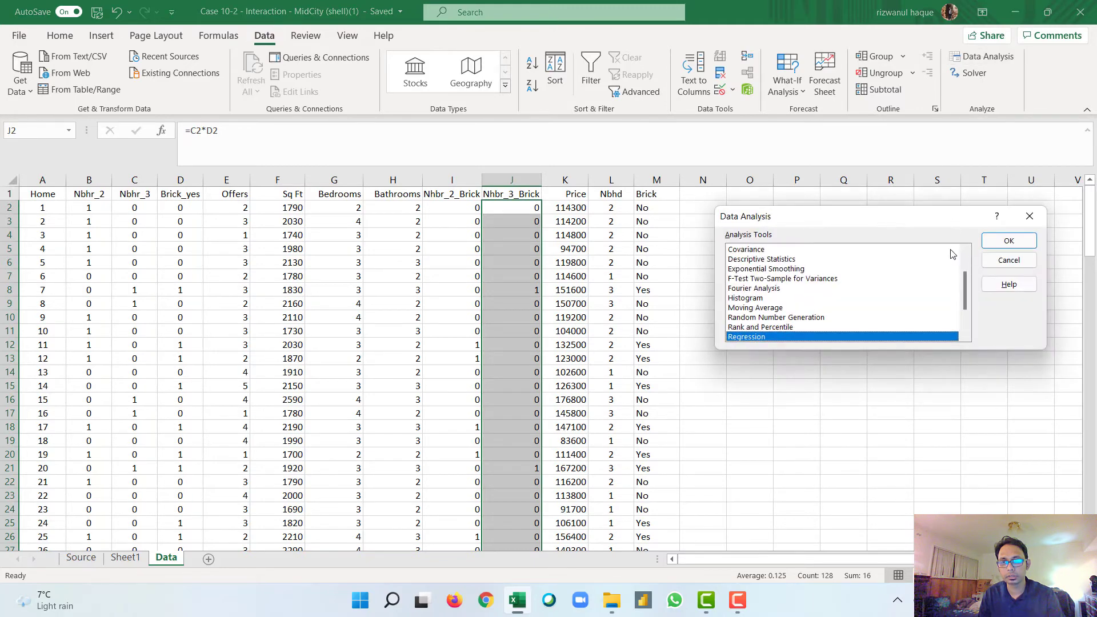
pyautogui.click(1006, 243)
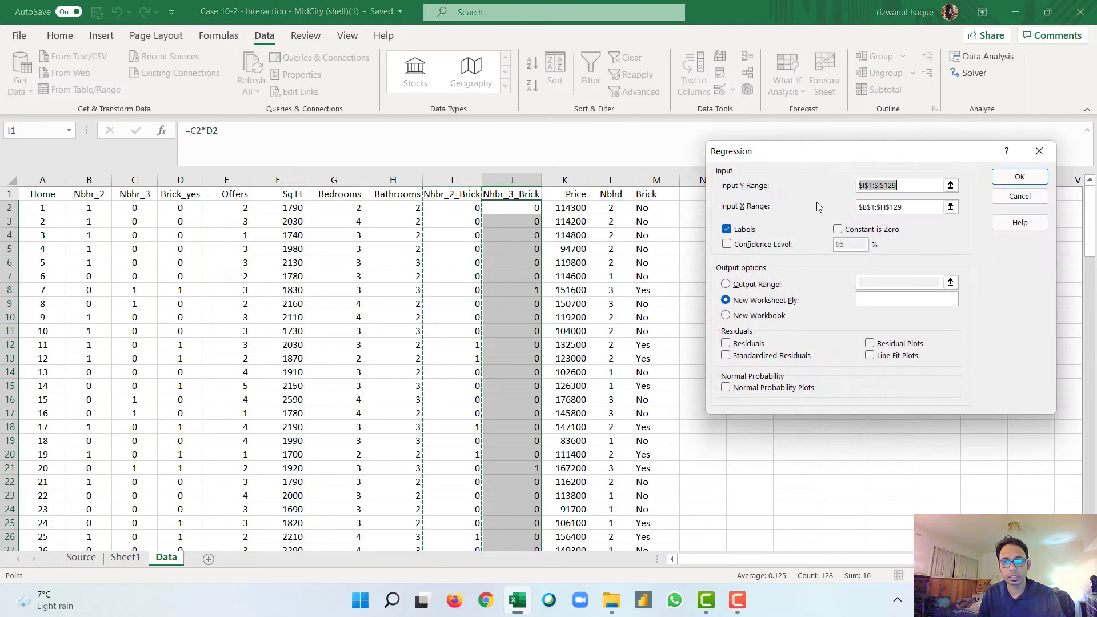
pyautogui.press('BackSpace')
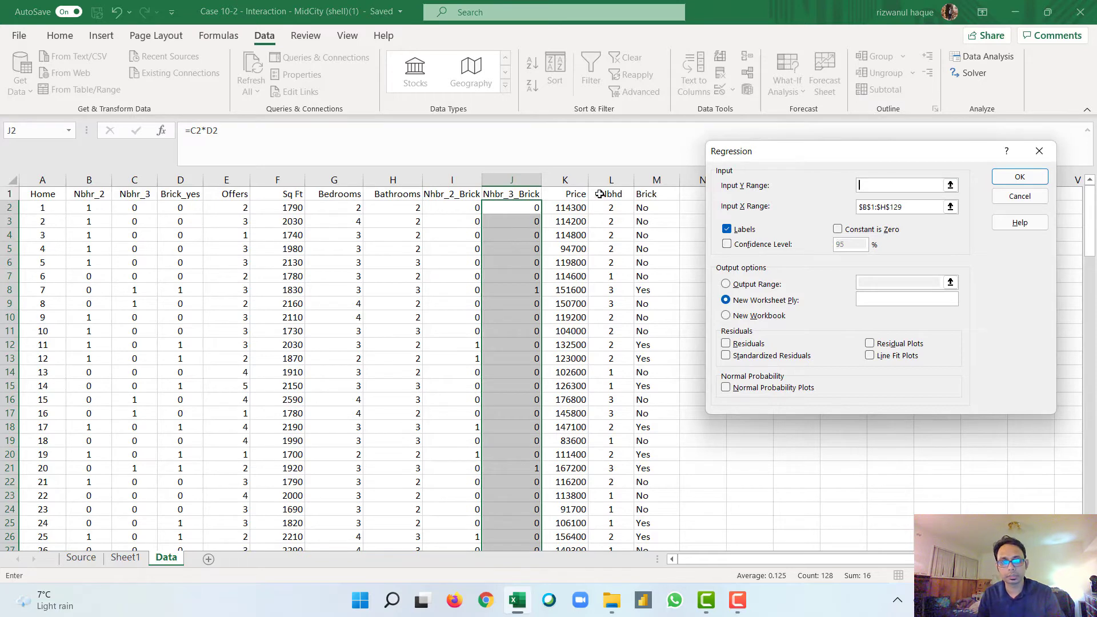
pyautogui.click(580, 195)
pyautogui.hotkey('ctrl', 'shift', 'Down')
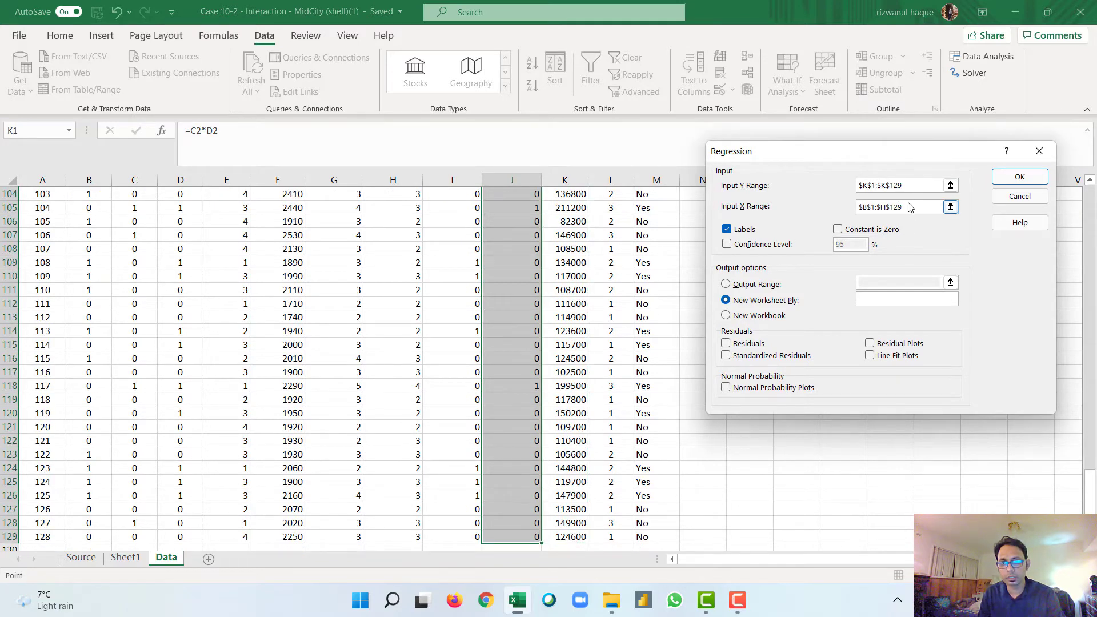
# Step: Set the regression's X range to the Nbhr_2 through Nhbr_3_Brick columns with headers, $B$1:$J$129
pyautogui.moveTo(910, 204); pyautogui.dragTo(855, 209)
pyautogui.press('BackSpace')
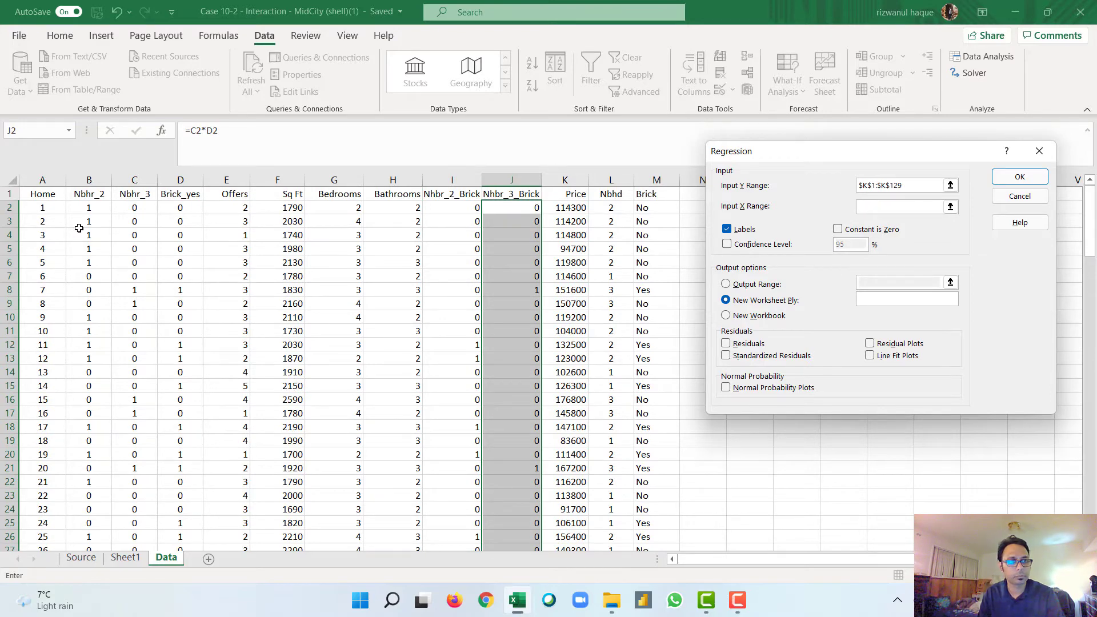
pyautogui.moveTo(86, 195); pyautogui.dragTo(502, 196)
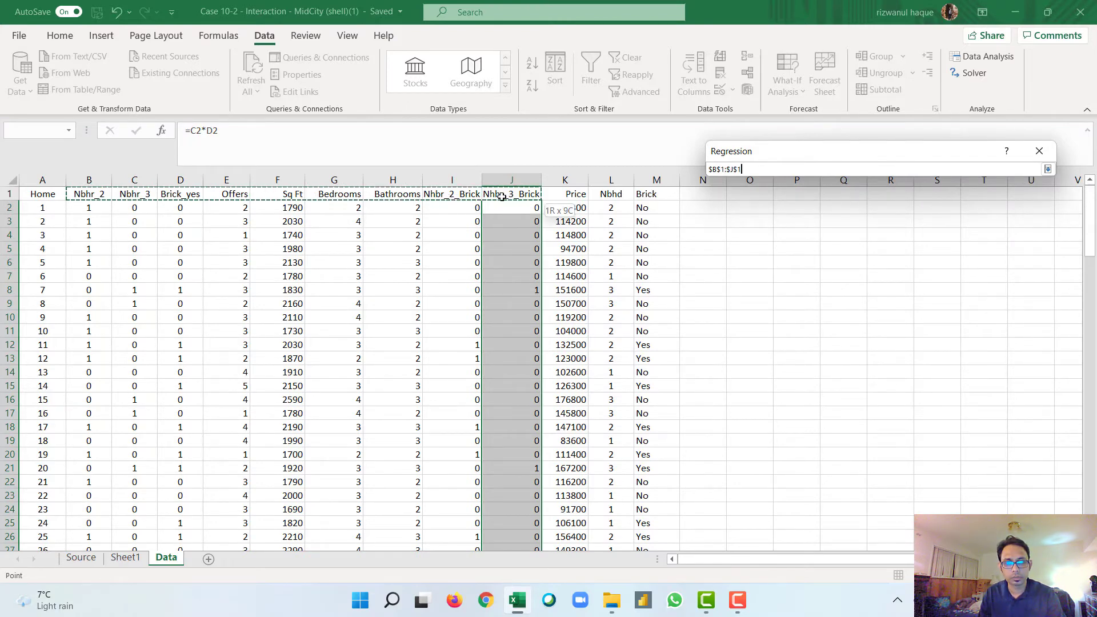
pyautogui.hotkey('ctrl', 'shift', 'Down')
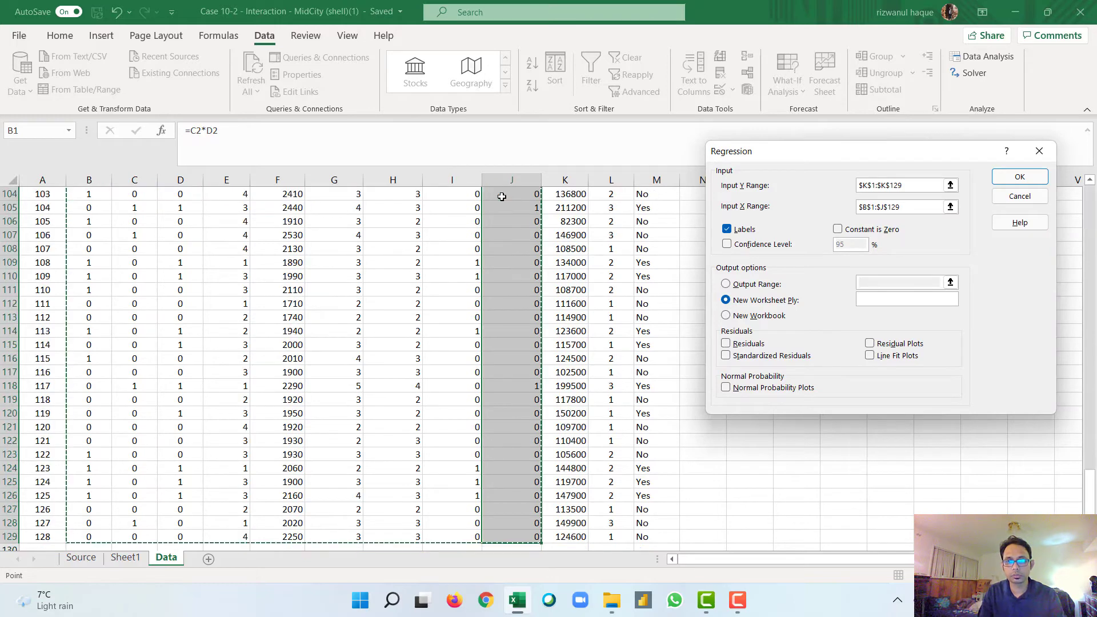
# Step: Run the regression with its output on a new worksheet, and widen the P-value column of the summary output
pyautogui.click(1014, 179)
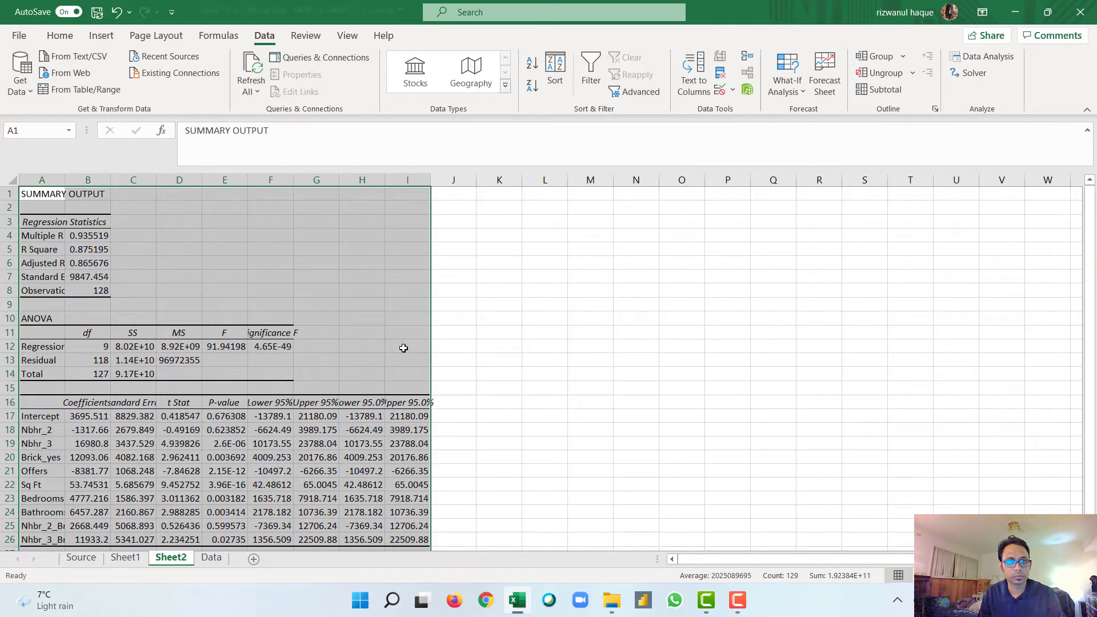
pyautogui.scroll(-1, 355, 314)
pyautogui.moveTo(247, 184); pyautogui.dragTo(267, 184)
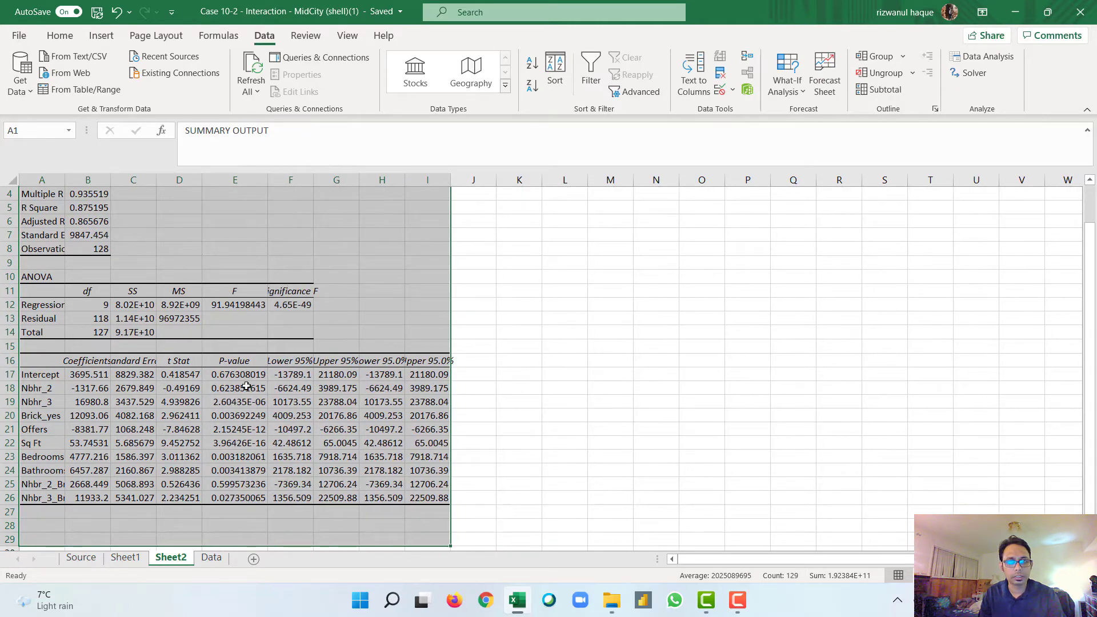
# Step: Highlight the p-values in E17:E26 greater than 0.05 with Light Red Fill with Dark Red Text, and widen column A to fit the variable names
pyautogui.click(60, 36)
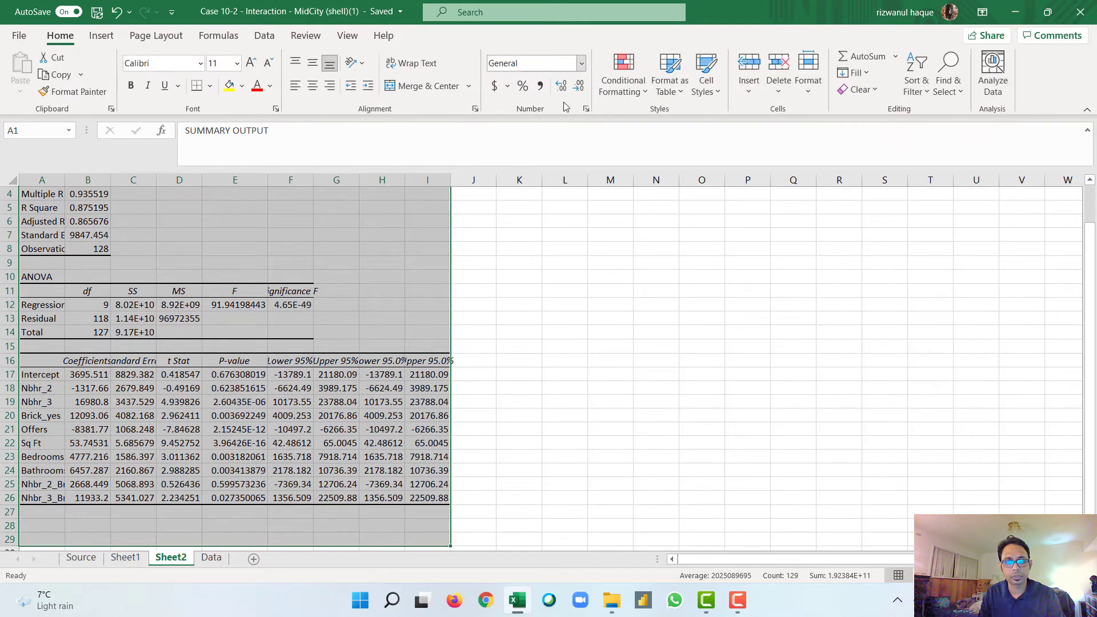
pyautogui.moveTo(241, 377); pyautogui.dragTo(240, 500)
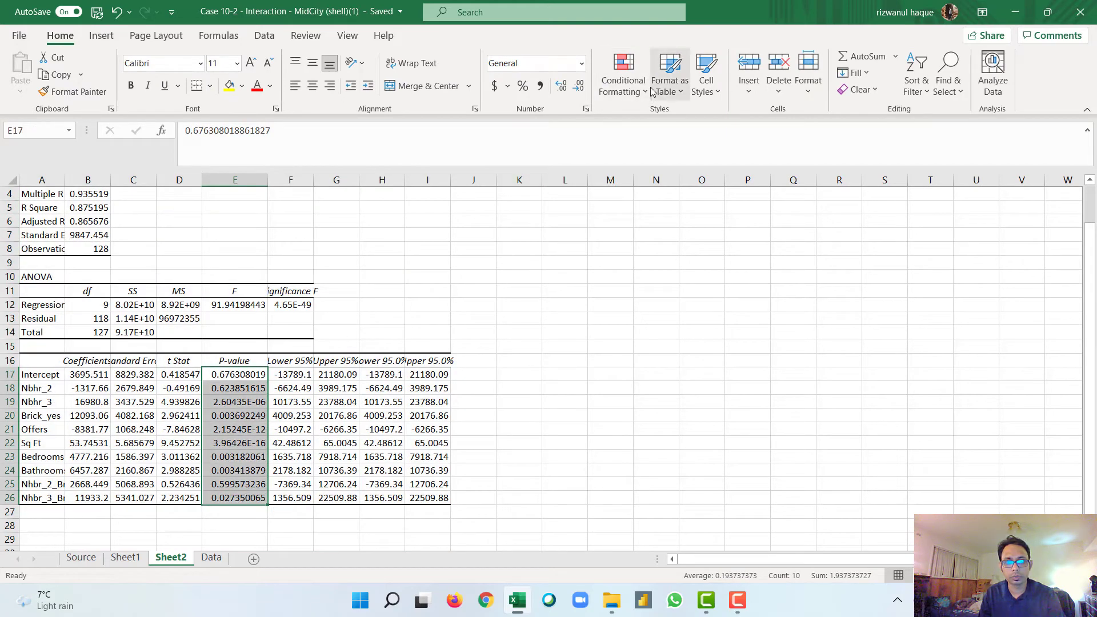
pyautogui.click(623, 82)
pyautogui.moveTo(658, 123)
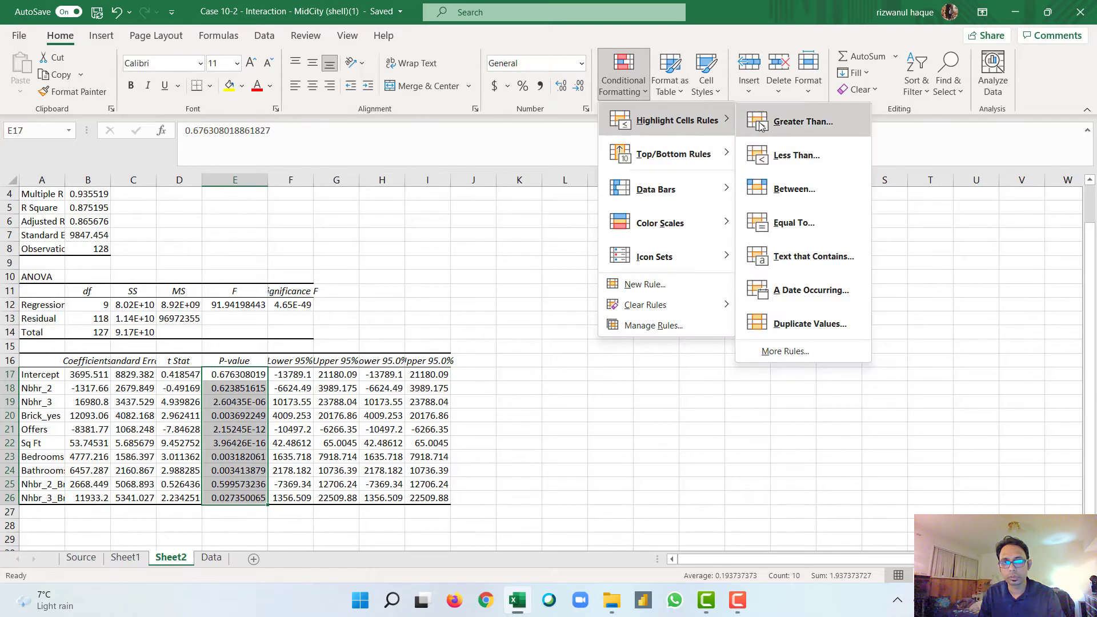
pyautogui.click(786, 131)
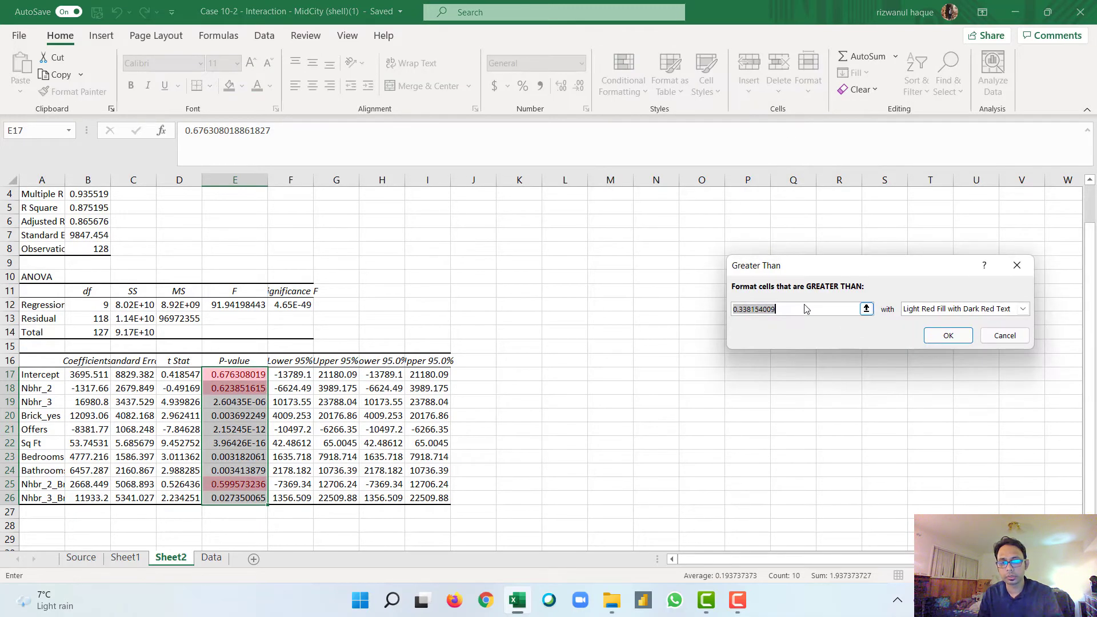
pyautogui.press('BackSpace')
pyautogui.write('0.05')
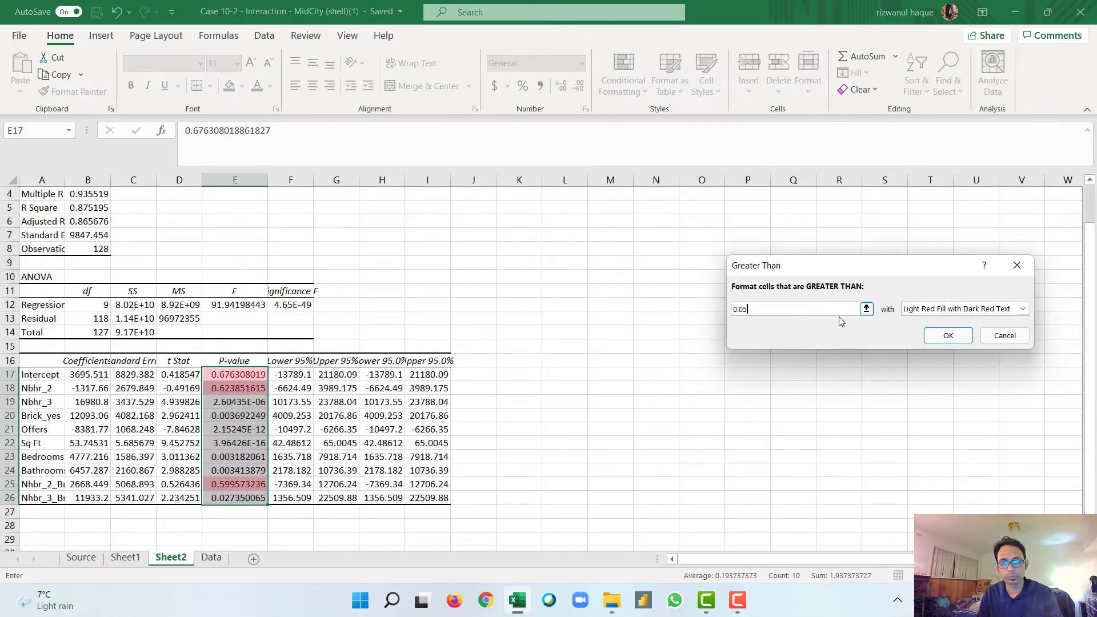
pyautogui.click(946, 336)
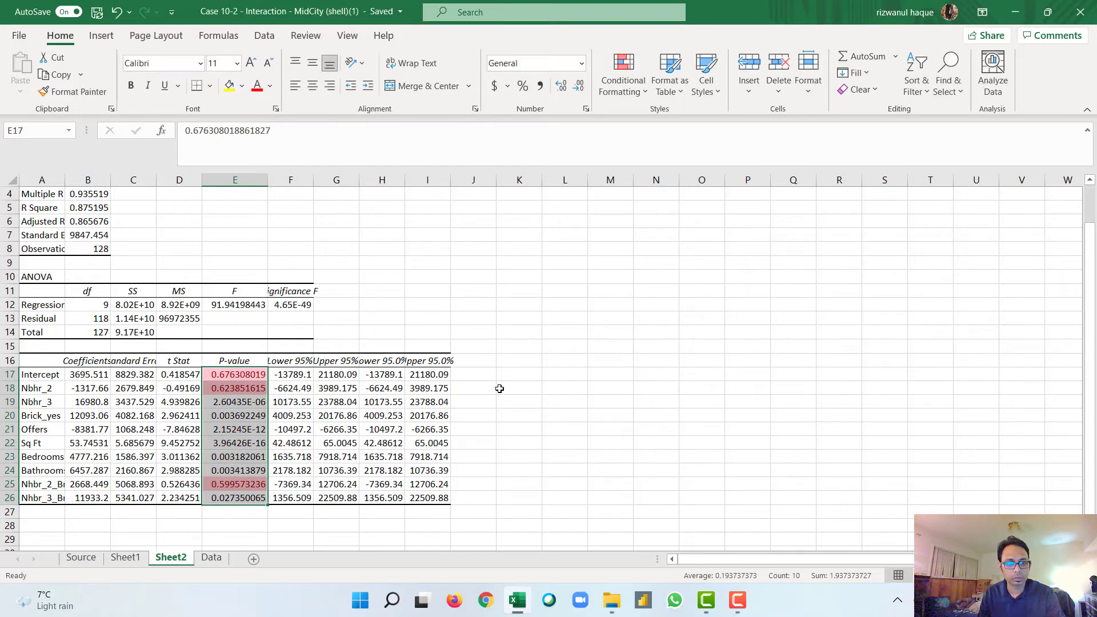
pyautogui.click(257, 391)
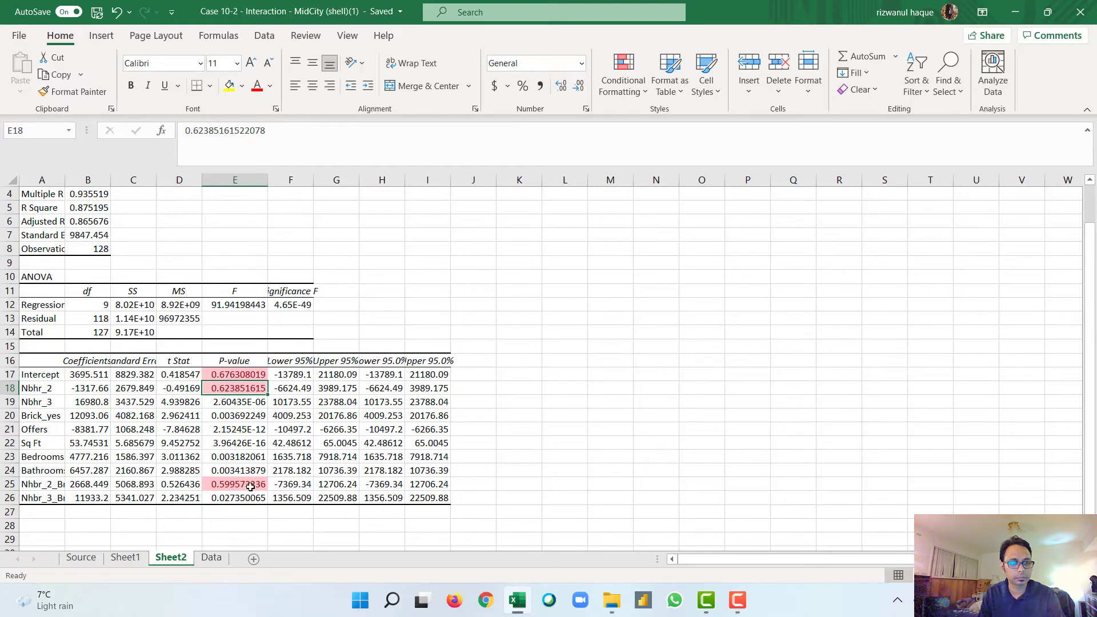
pyautogui.moveTo(109, 180)
pyautogui.mouseDown()
pyautogui.moveTo(128, 180)
pyautogui.moveTo(87, 180)
pyautogui.mouseUp()
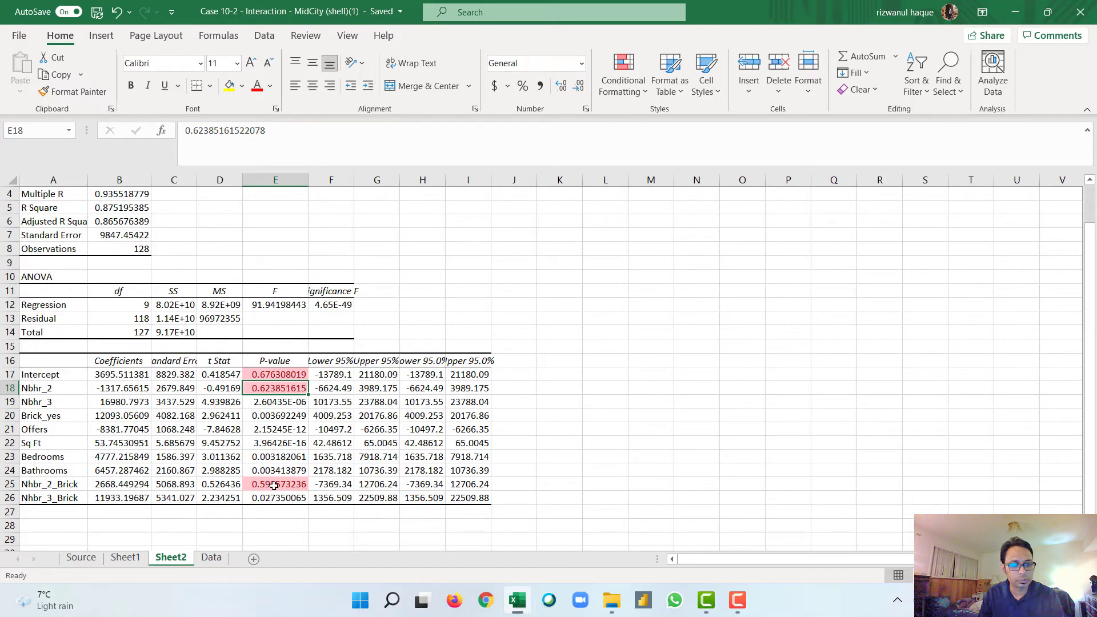
# Step: Move the Nhbr_2_Brick column on the Data sheet out of the predictor block to the empty column N
pyautogui.click(211, 559)
pyautogui.scroll(20, 202, 285)
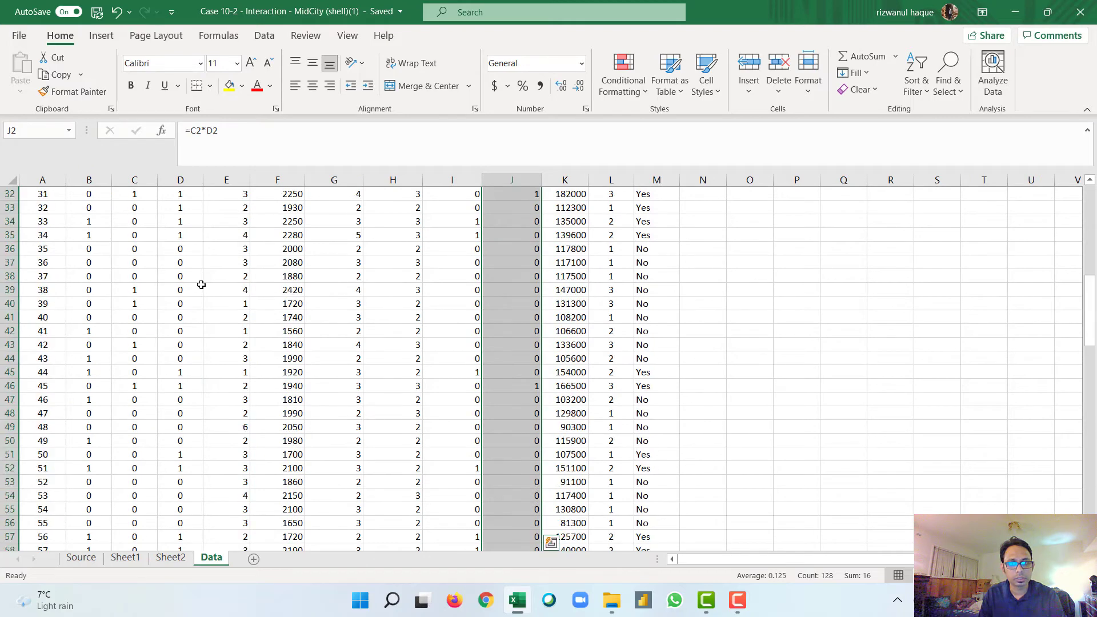
pyautogui.click(452, 182)
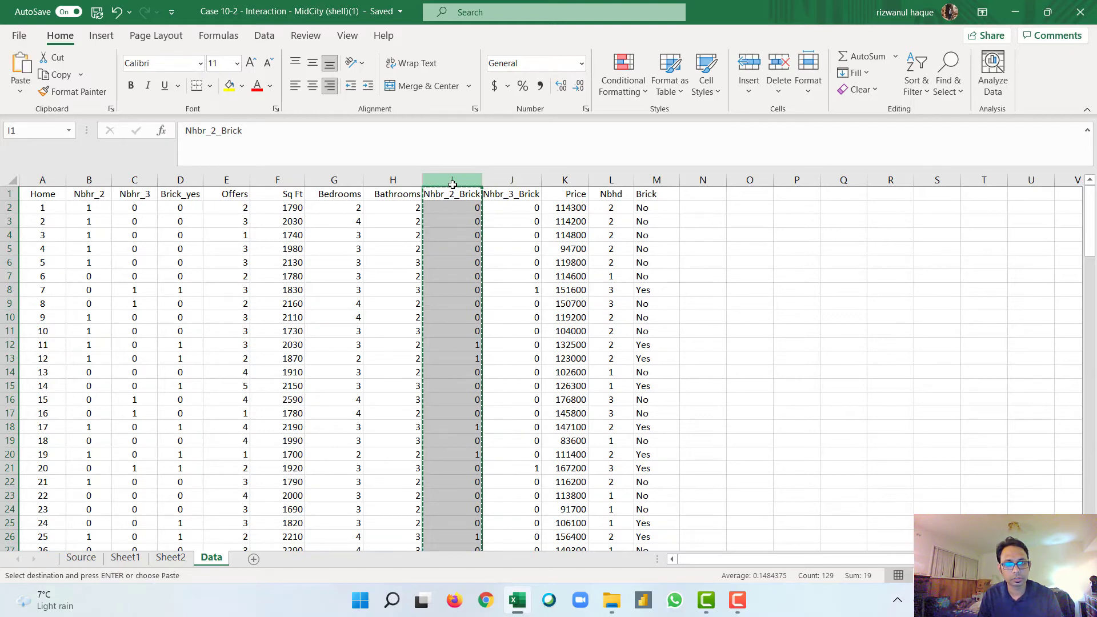
pyautogui.hotkey('ctrl', 'c')
pyautogui.click(693, 181)
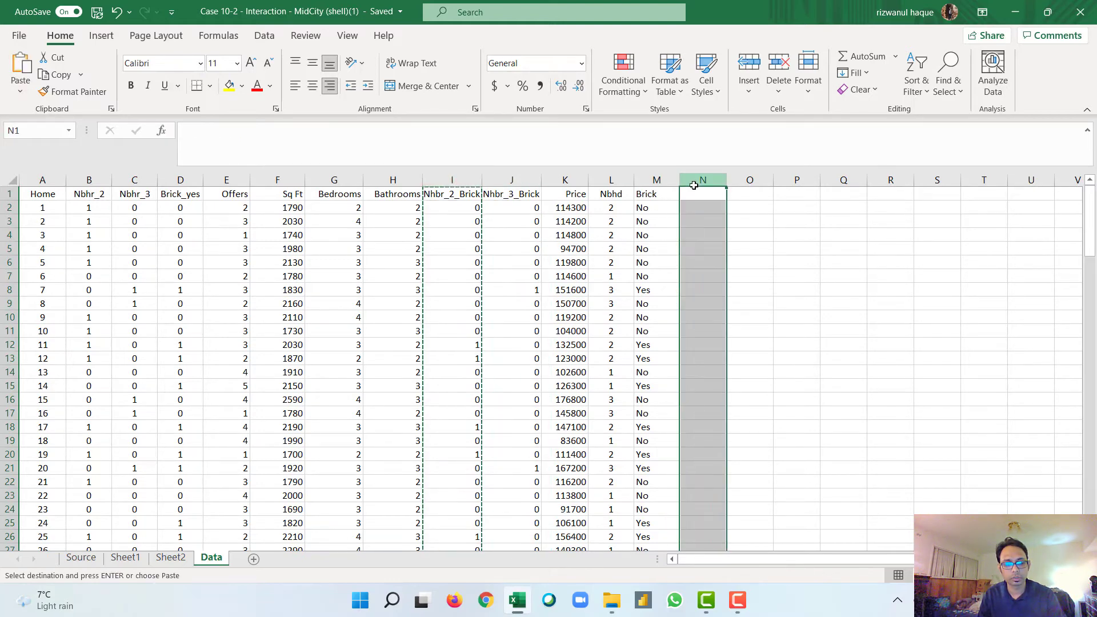
pyautogui.hotkey('ctrl', 'v')
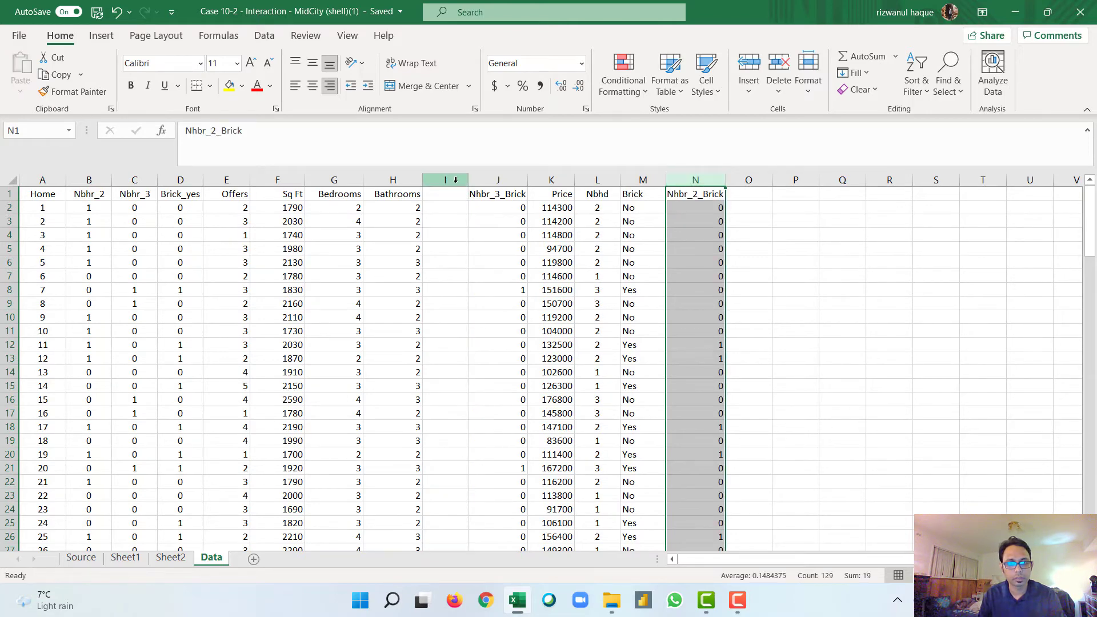
# Step: Move the Nbhr_2 column from column B to the empty column O
pyautogui.click(90, 181)
pyautogui.hotkey('ctrl', 'c')
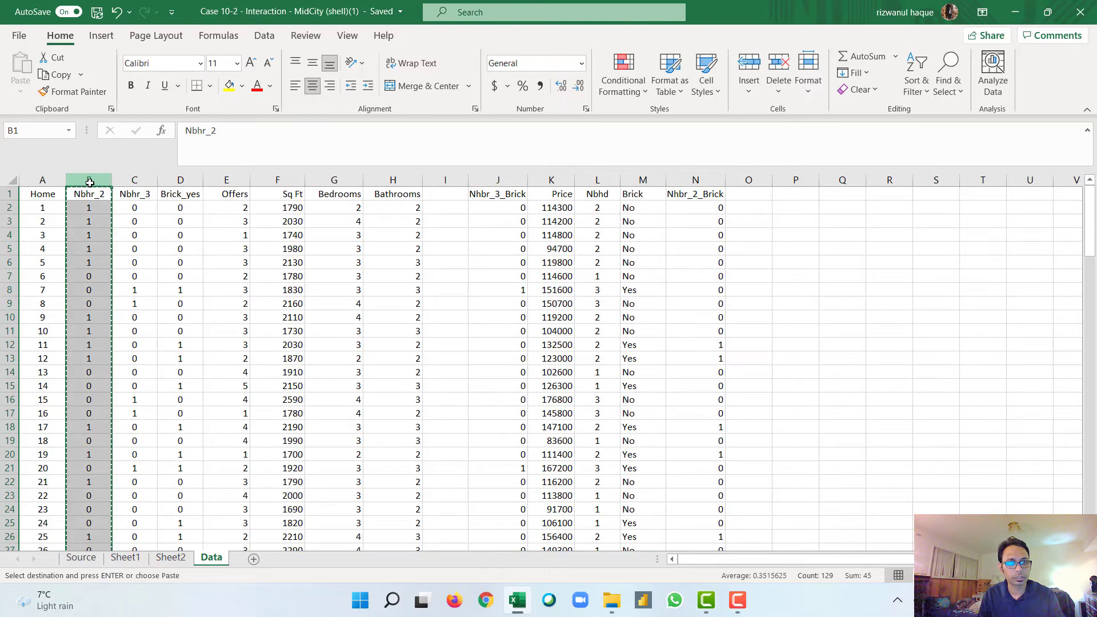
pyautogui.click(749, 180)
pyautogui.hotkey('ctrl', 'v')
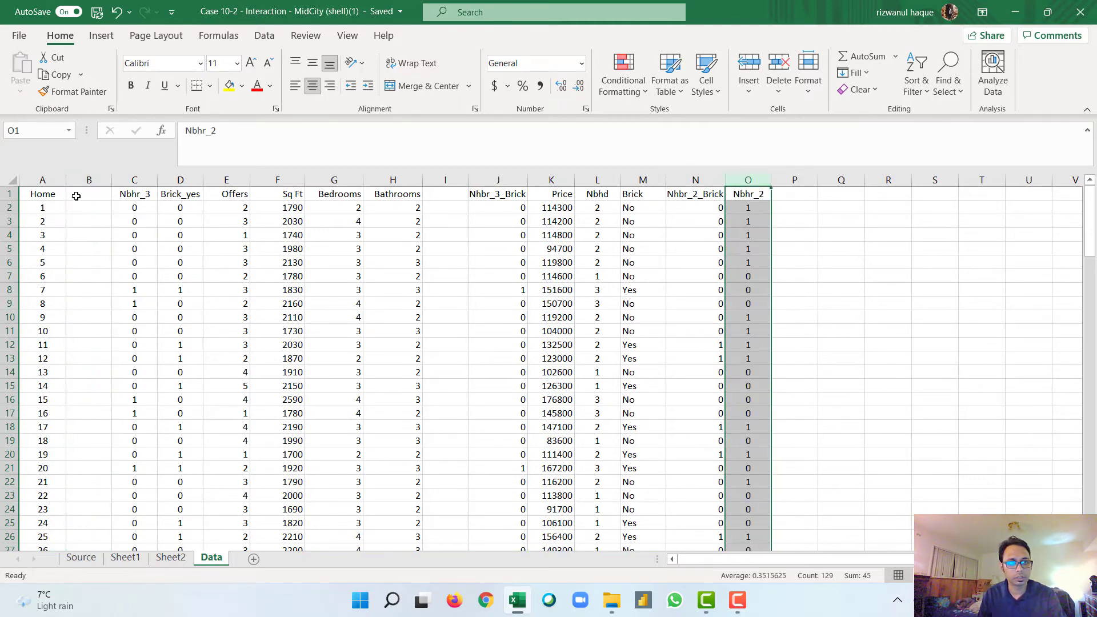
# Step: Delete the emptied columns B and H so the remaining predictor columns are adjacent
pyautogui.click(89, 180)
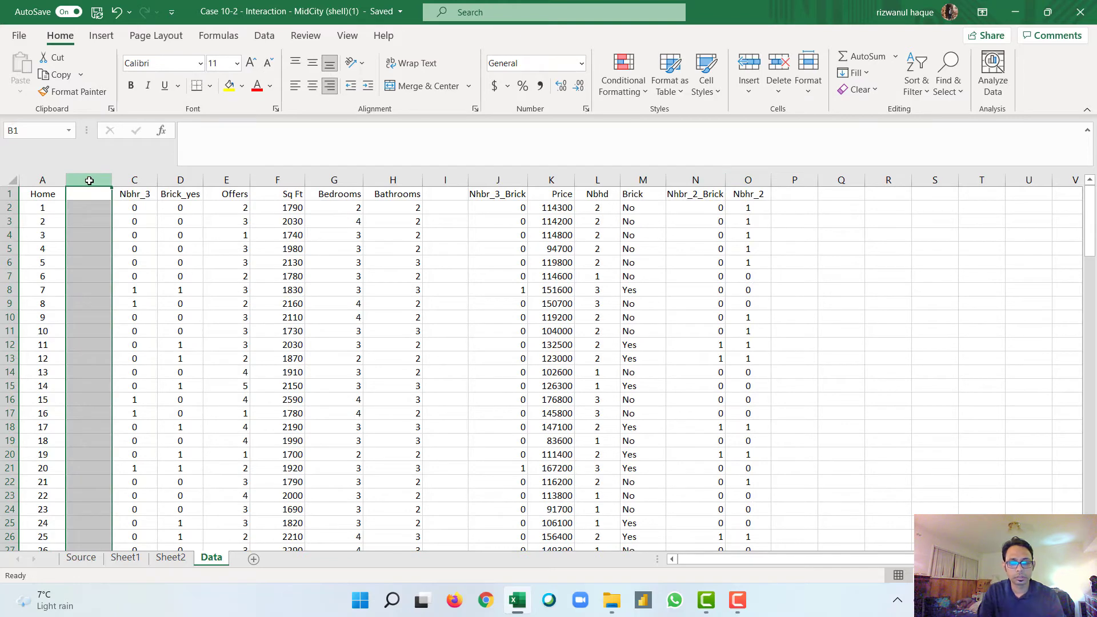
pyautogui.hotkey('ctrl', '-')
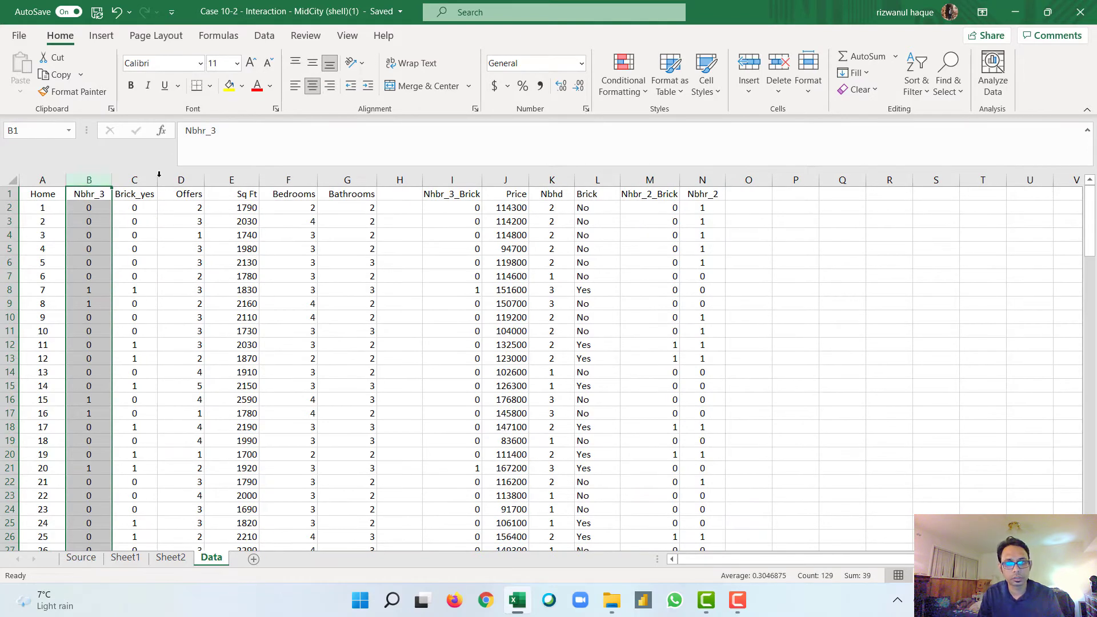
pyautogui.click(395, 180)
pyautogui.hotkey('ctrl', '-')
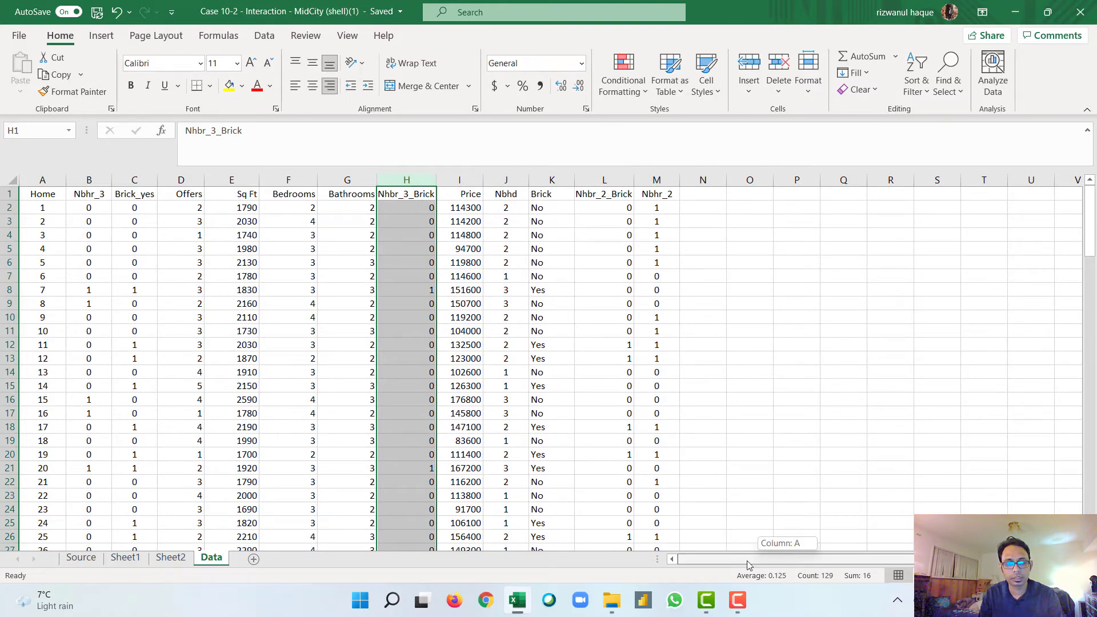
# Step: Check that the Nhbr_3_Brick formulas in column H still multiply Nbhr_3 by Brick_yes down to the last row
pyautogui.click(414, 221)
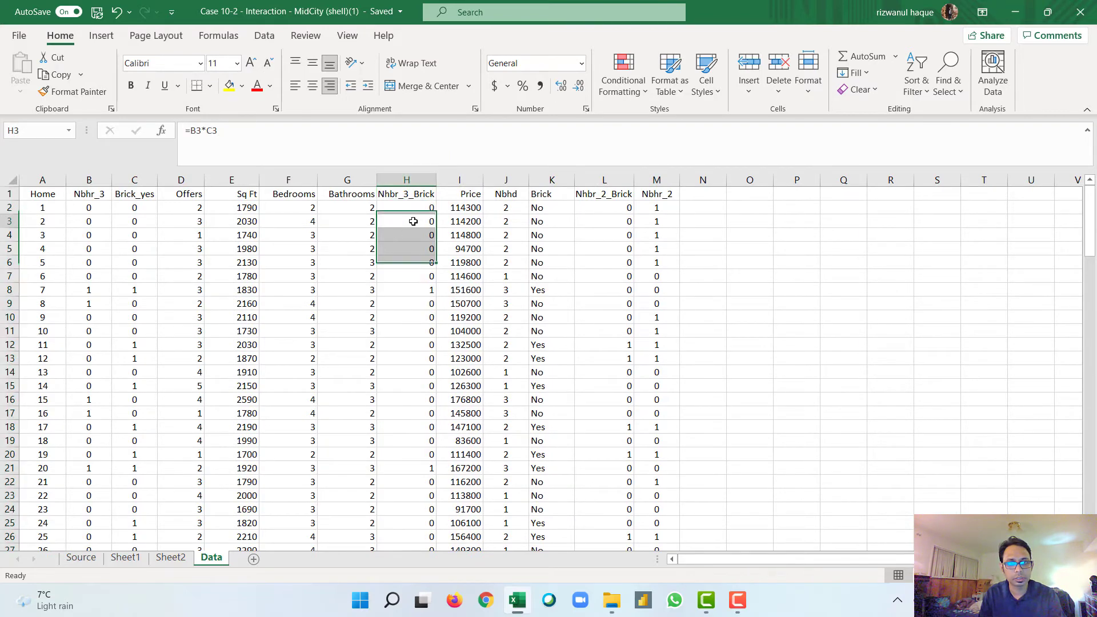
pyautogui.click(407, 204)
pyautogui.doubleClick(408, 205)
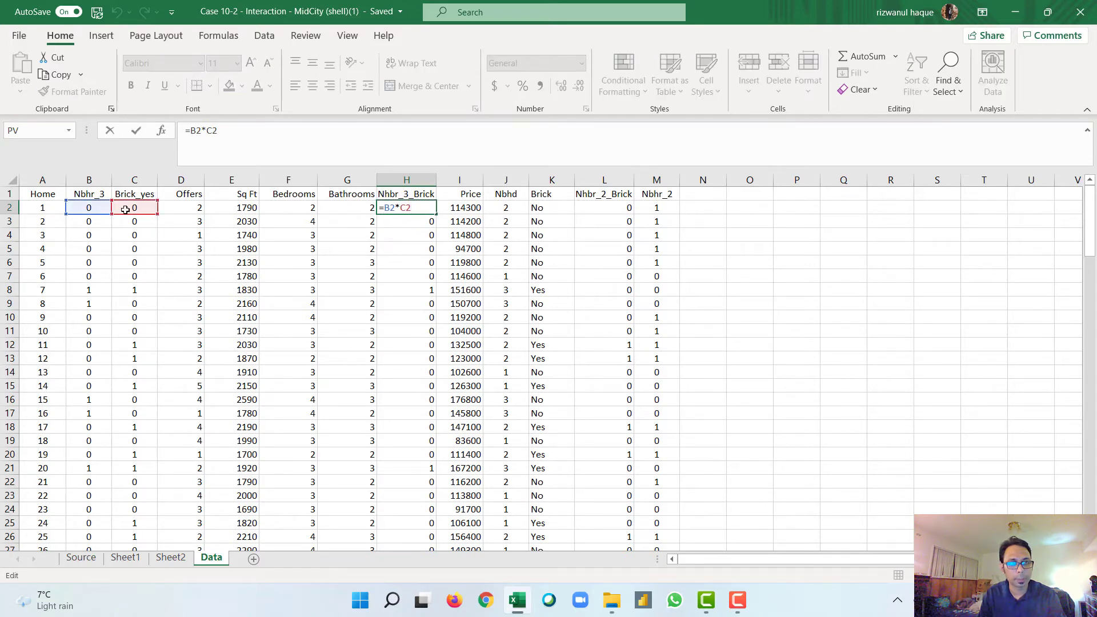
pyautogui.press('Escape')
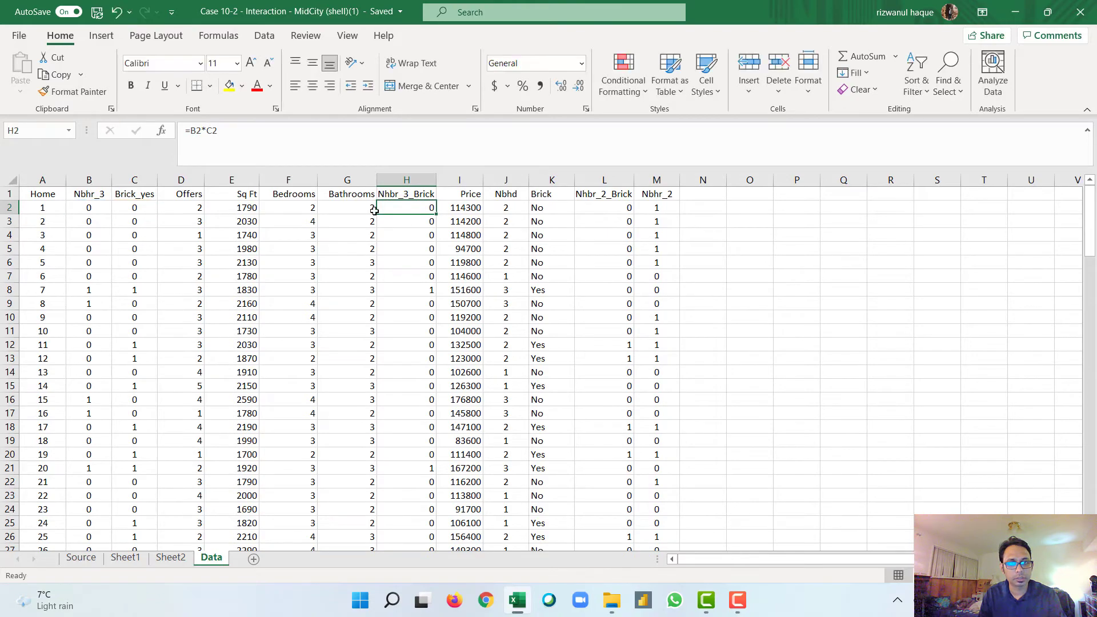
pyautogui.hotkey('ctrl', 'Down')
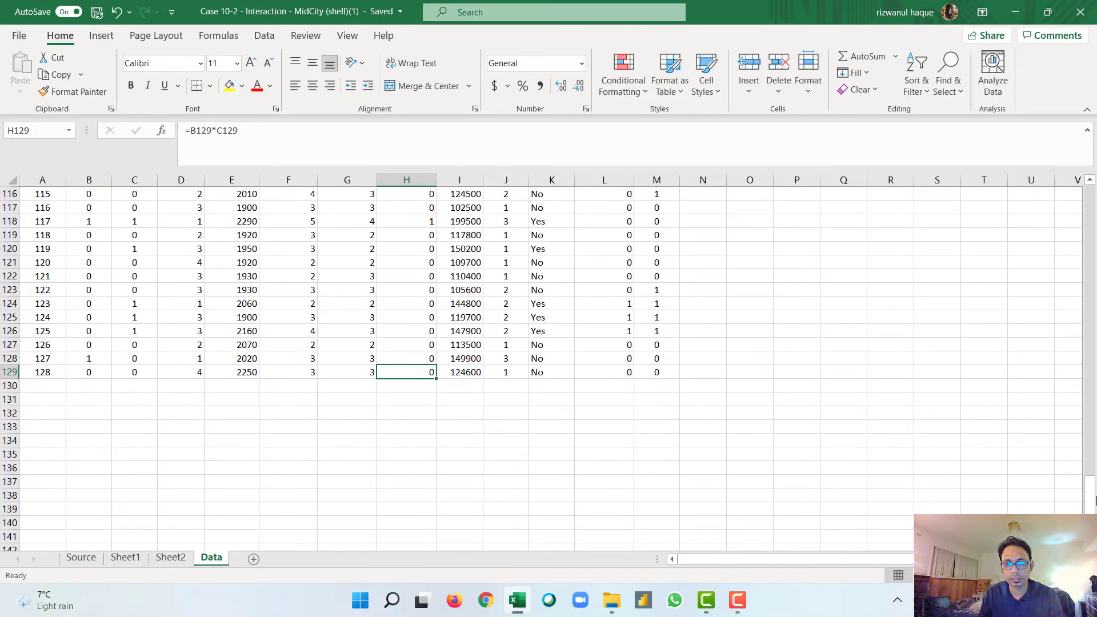
pyautogui.moveTo(1094, 497); pyautogui.dragTo(1092, 211)
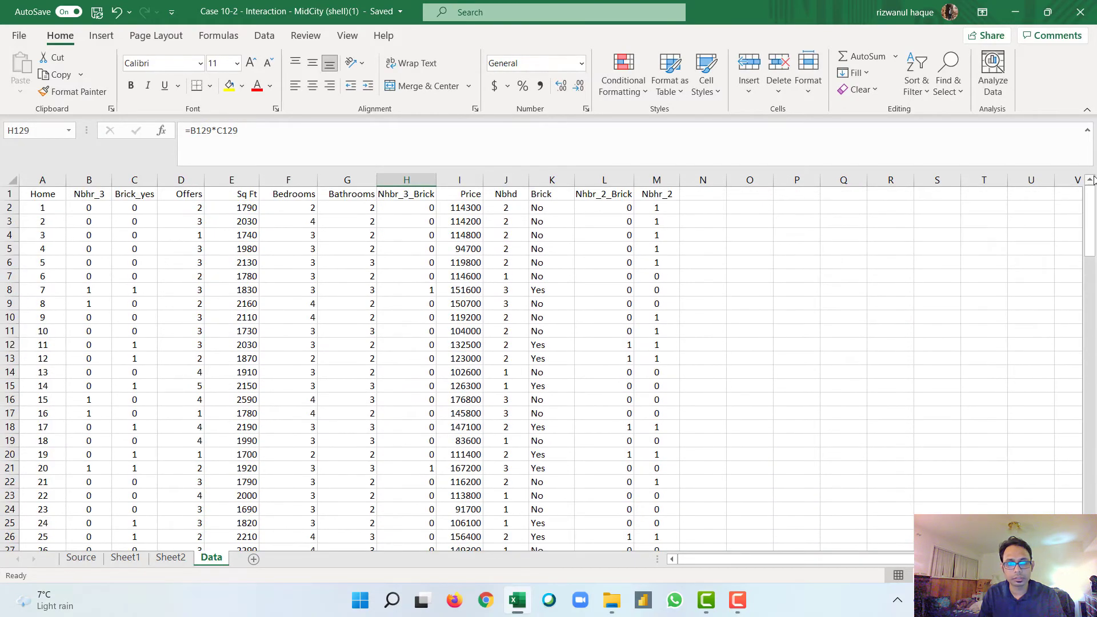
pyautogui.doubleClick(419, 222)
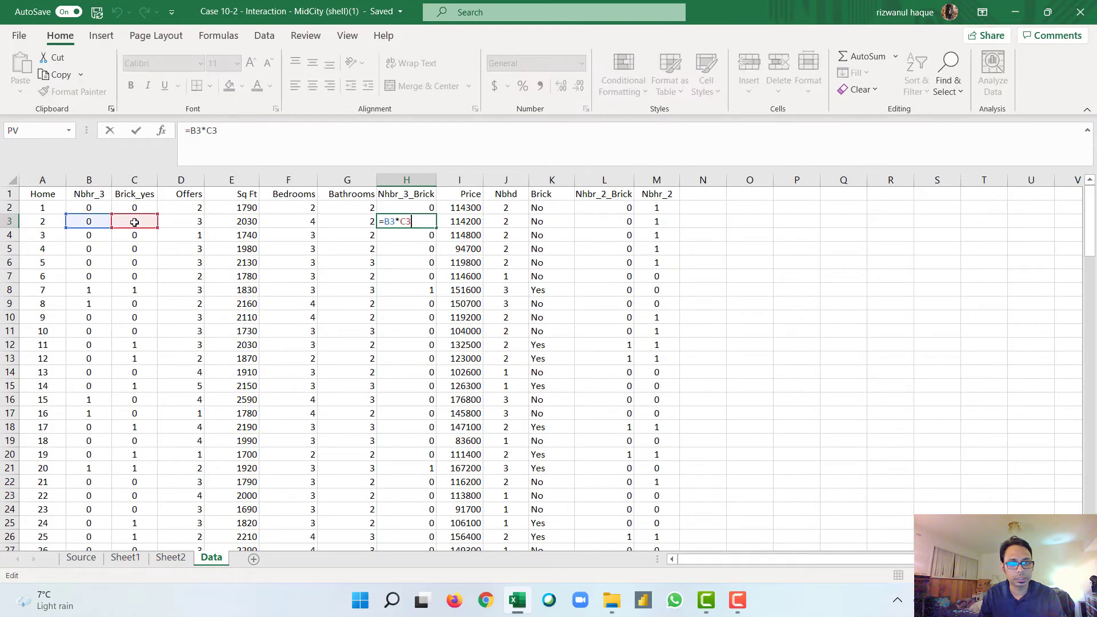
pyautogui.press('Escape')
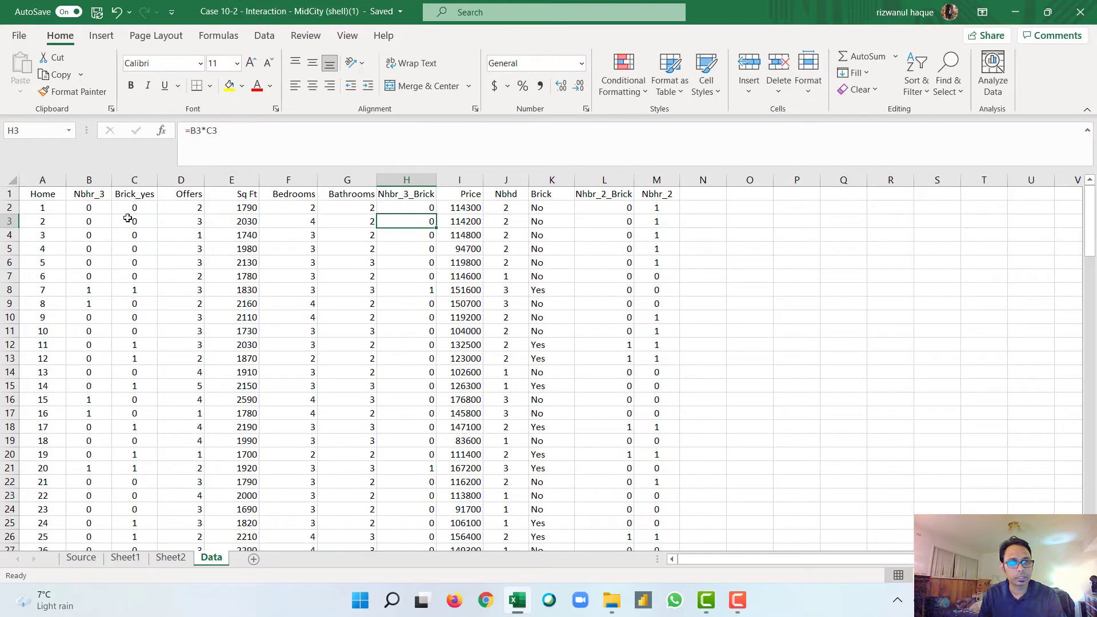
# Step: Start a new Regression analysis with the Price column including its header, $I$1:$I$129, as the Y range
pyautogui.click(466, 195)
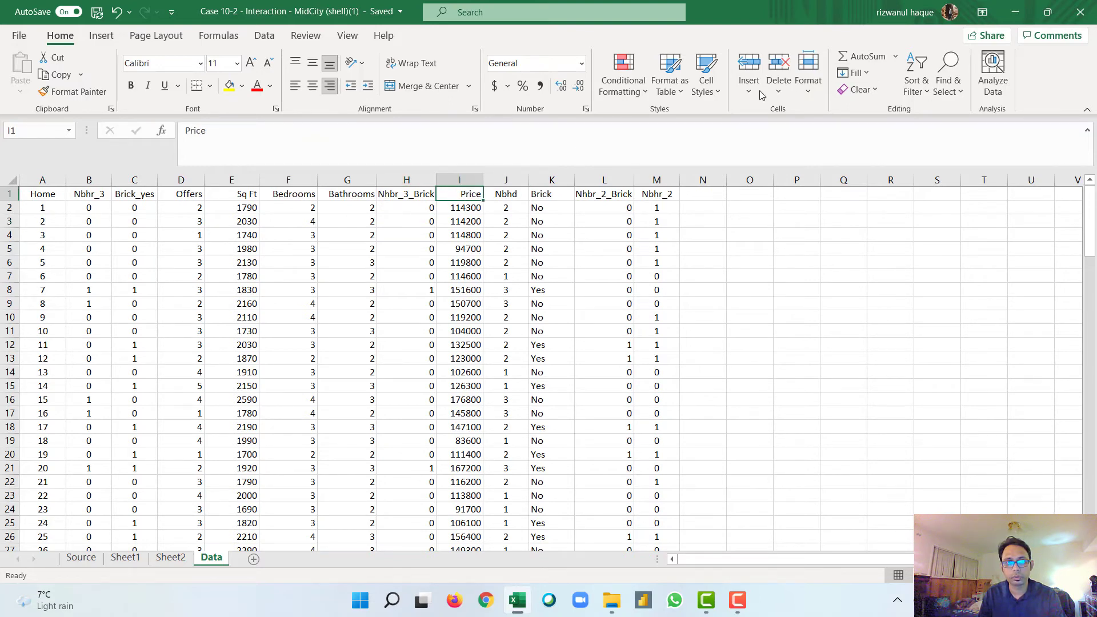
pyautogui.click(265, 36)
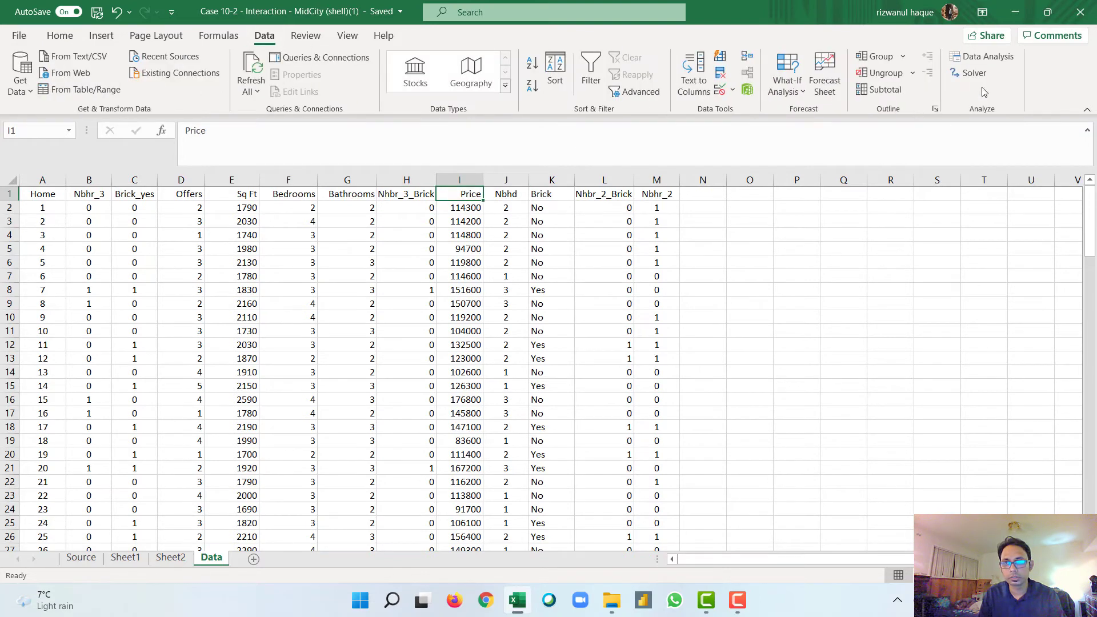
pyautogui.click(979, 58)
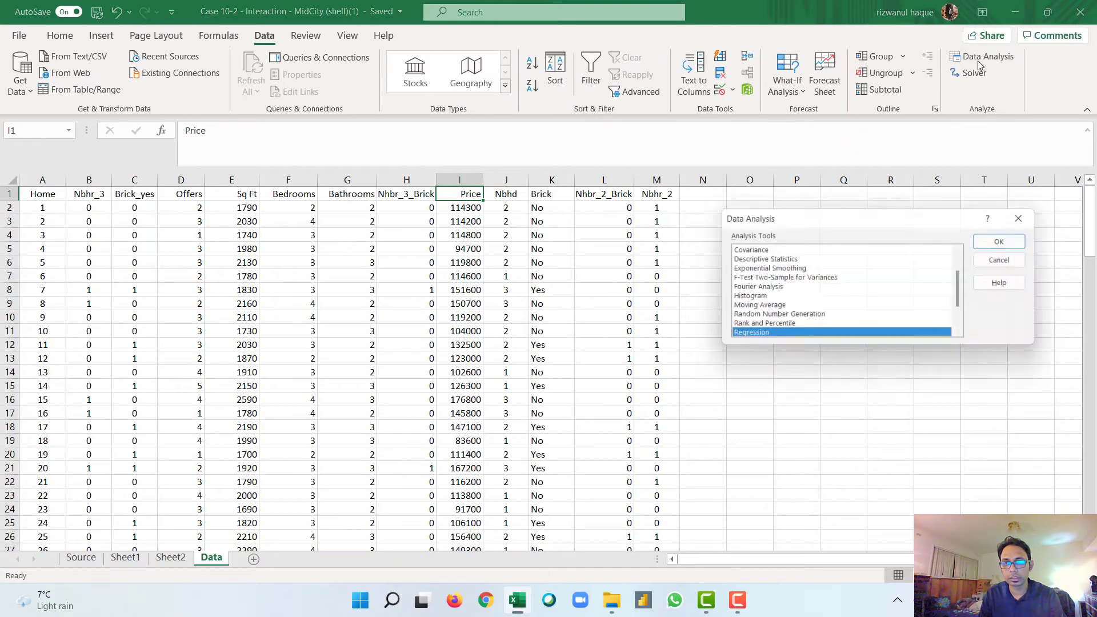
pyautogui.click(999, 241)
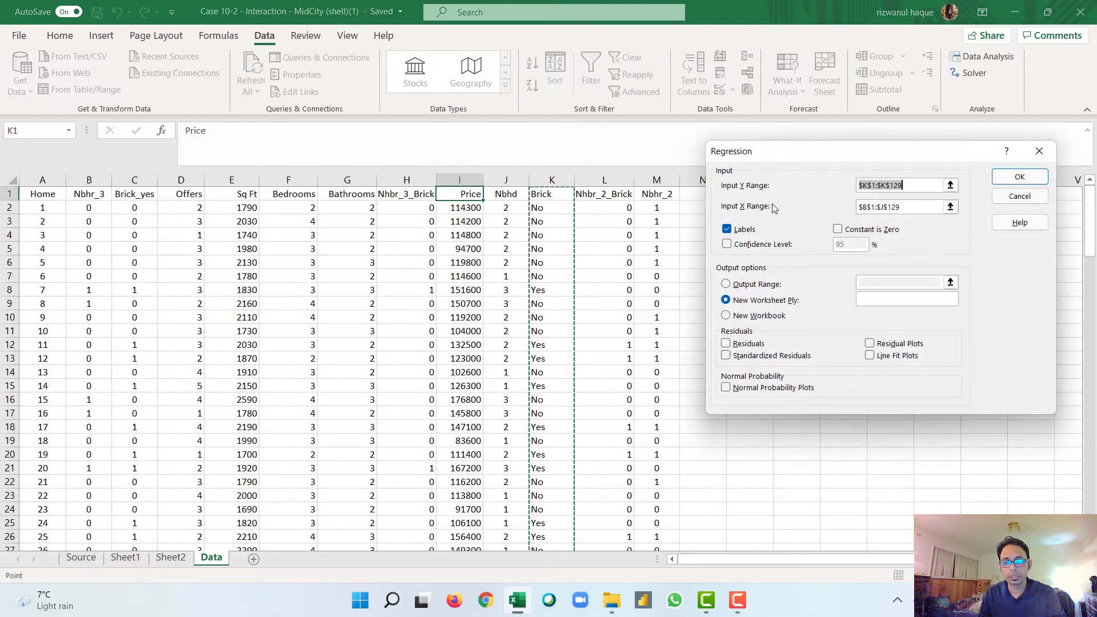
pyautogui.press('BackSpace')
pyautogui.click(466, 195)
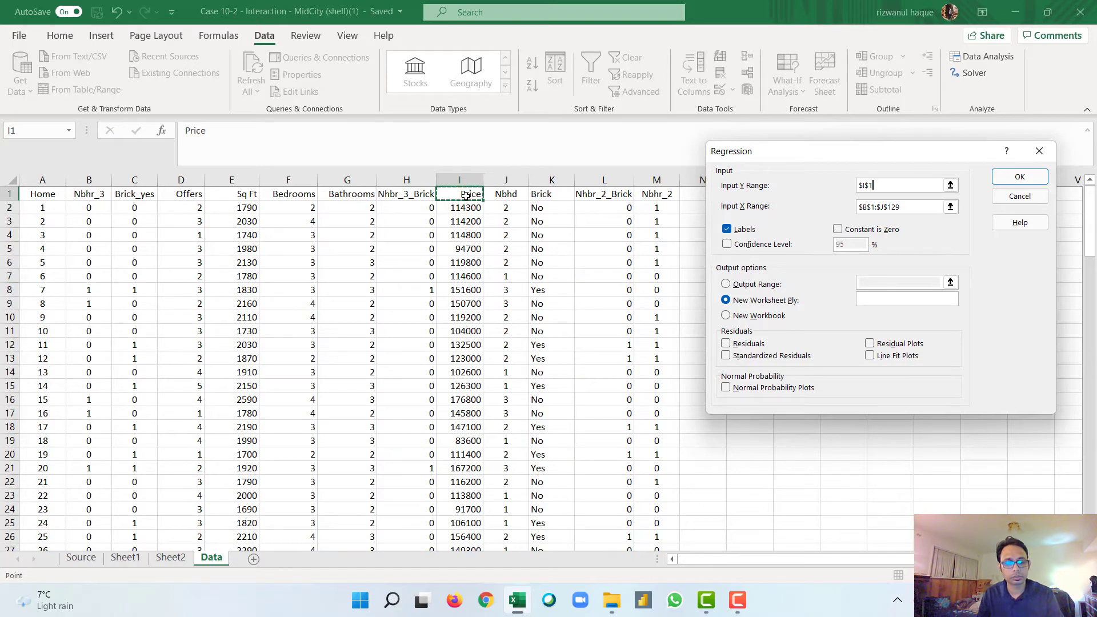
pyautogui.hotkey('ctrl', 'shift', 'Down')
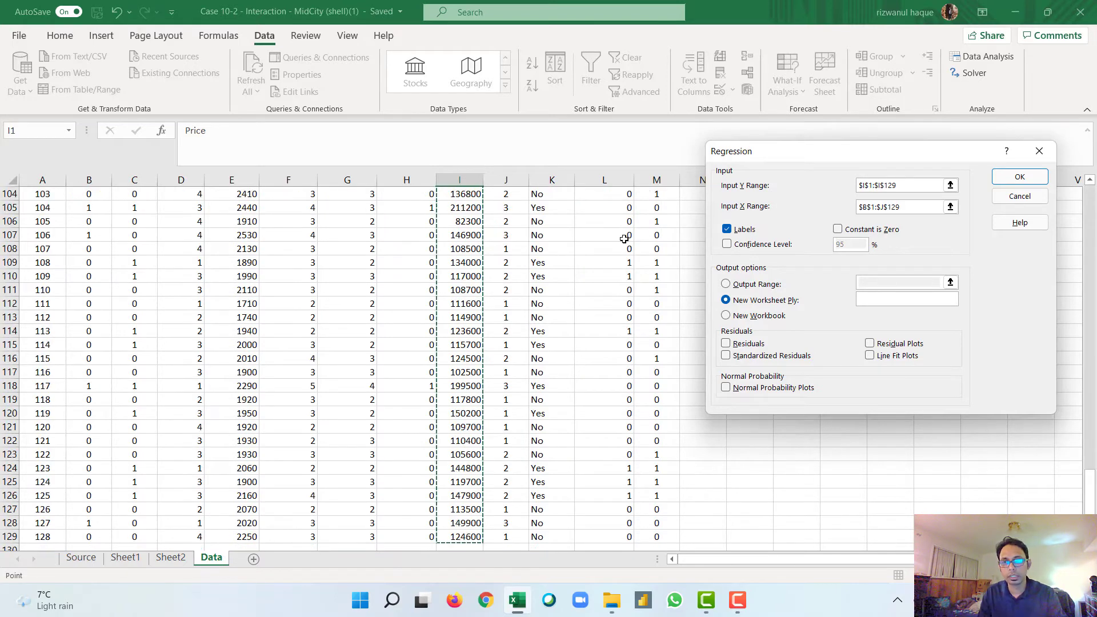
# Step: Set the X range to the predictor columns with headers, $B$1:$H$129, and run the regression to a new worksheet
pyautogui.click(906, 212)
pyautogui.moveTo(907, 213); pyautogui.dragTo(853, 216)
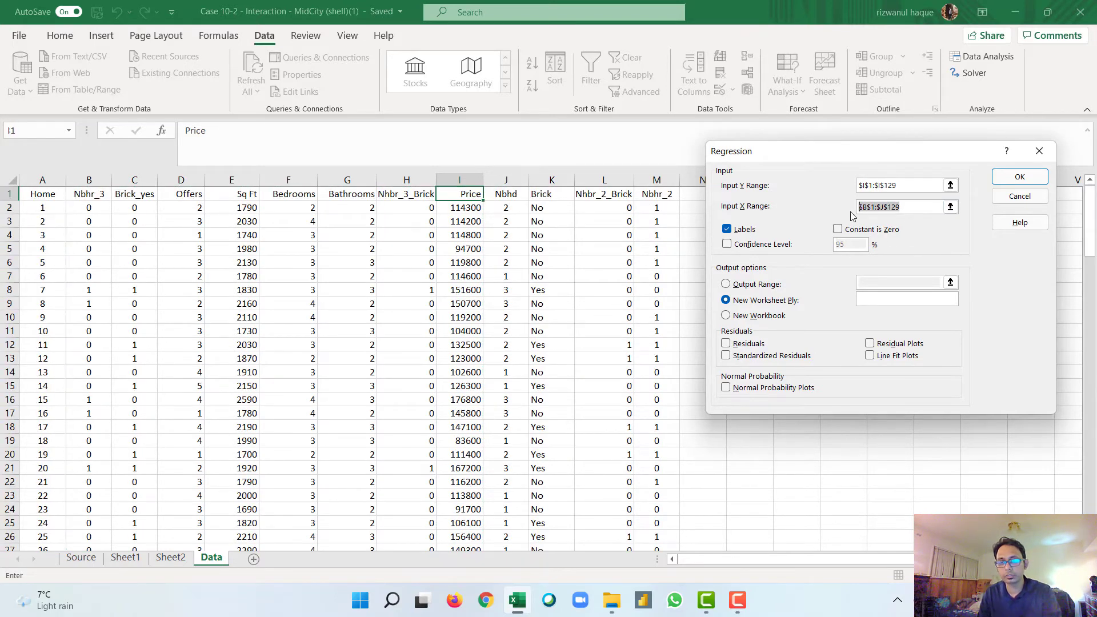
pyautogui.press('BackSpace')
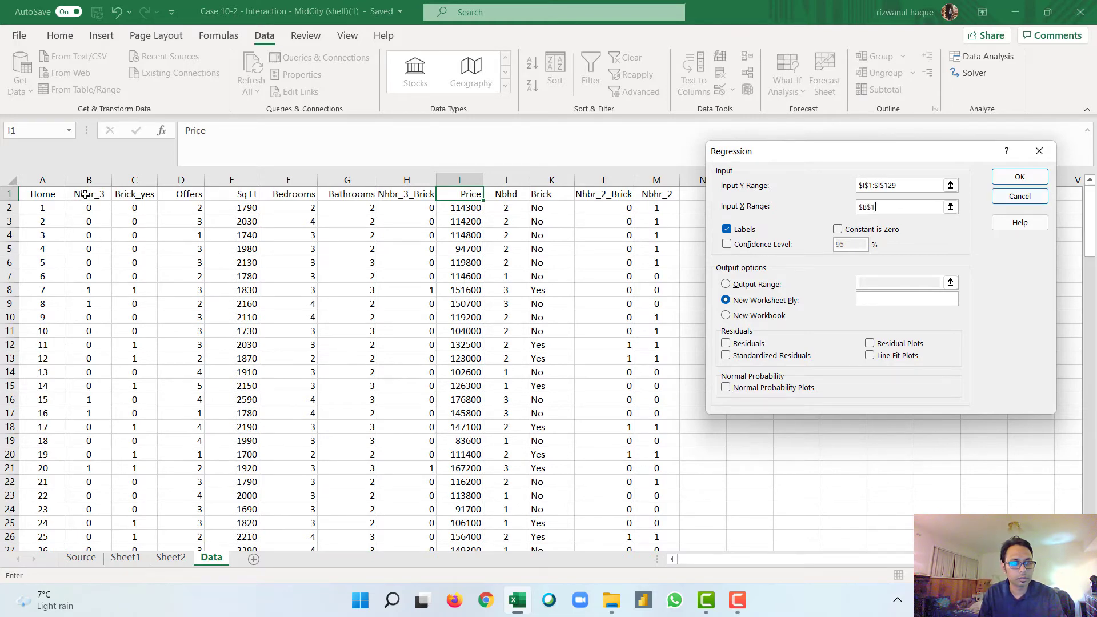
pyautogui.moveTo(84, 194); pyautogui.dragTo(413, 197)
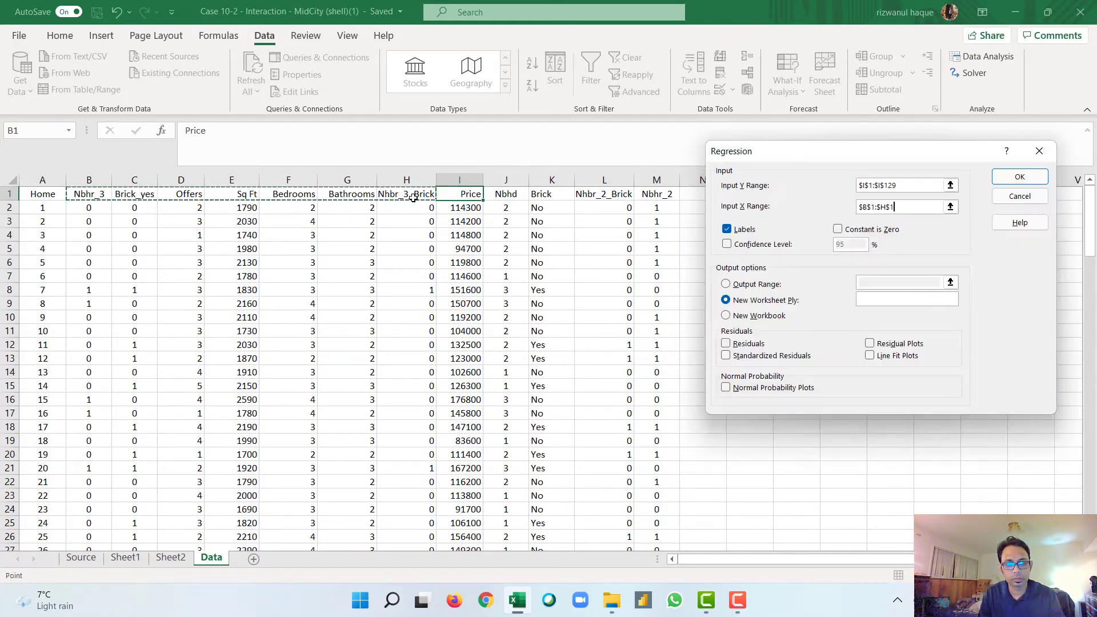
pyautogui.hotkey('ctrl', 'shift', 'Down')
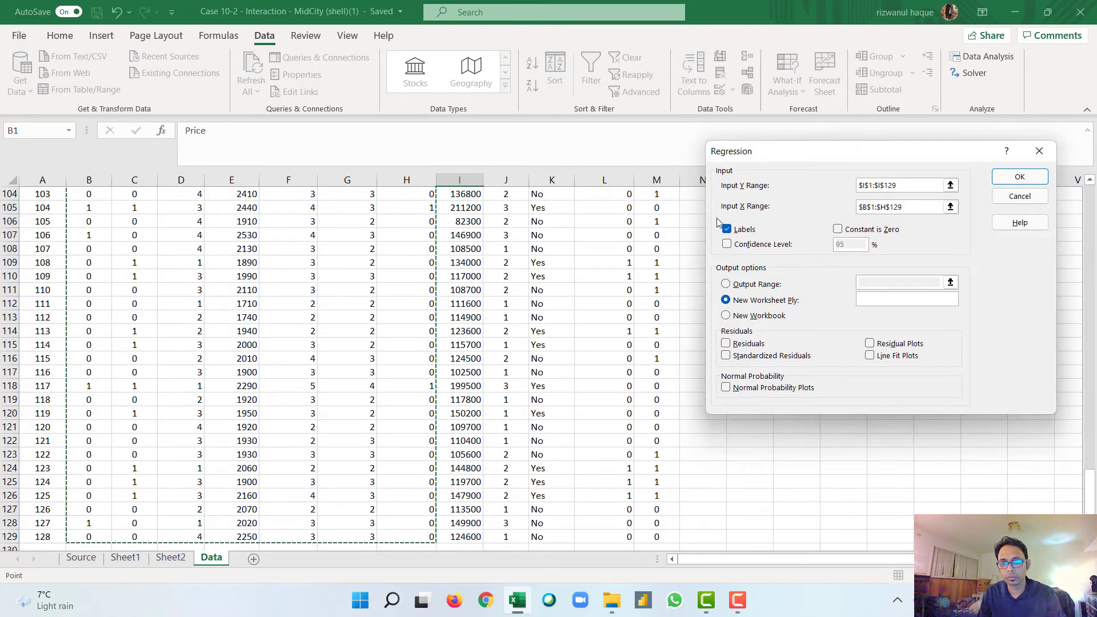
pyautogui.click(1015, 179)
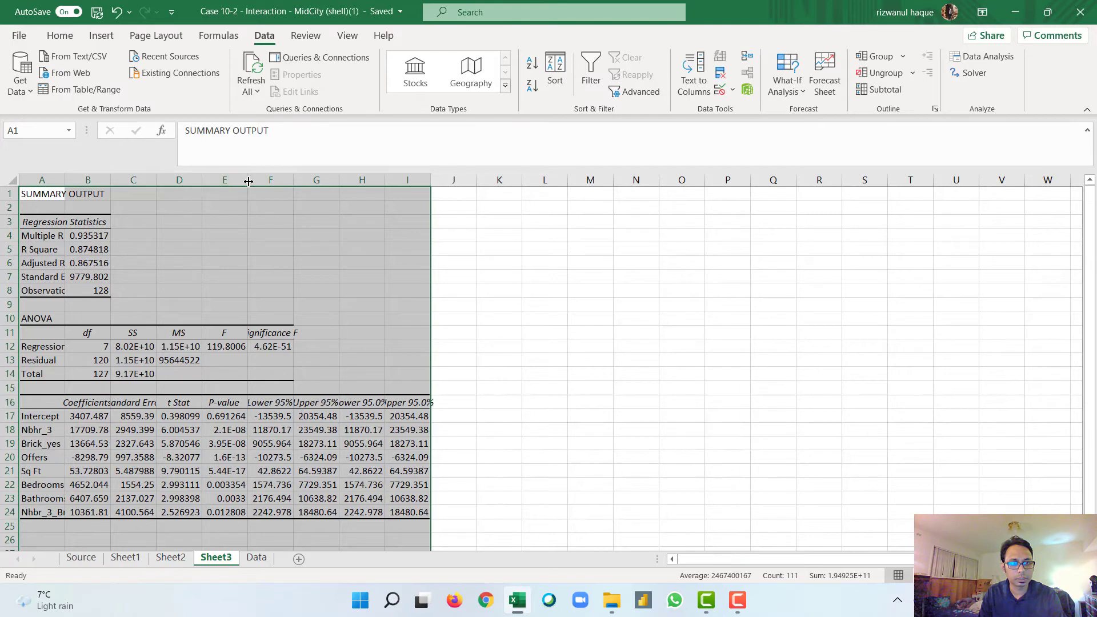
# Step: Widen the P-value column and highlight coefficient p-values in E17:E24 greater than 0.05 with Light Red Fill with Dark Red Text
pyautogui.moveTo(248, 180); pyautogui.dragTo(273, 182)
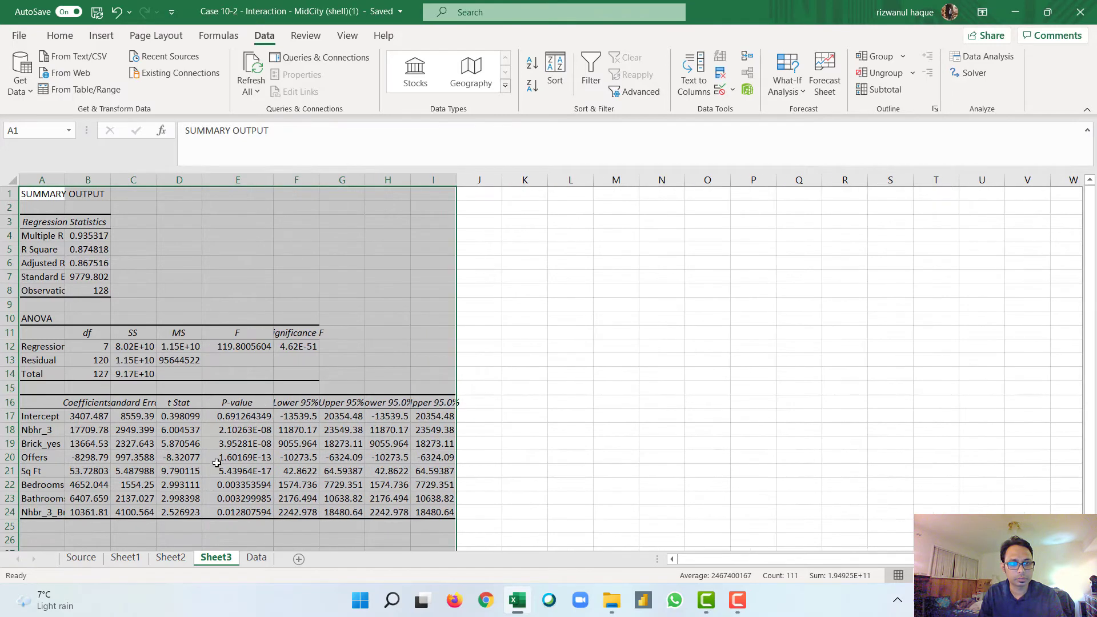
pyautogui.click(253, 418)
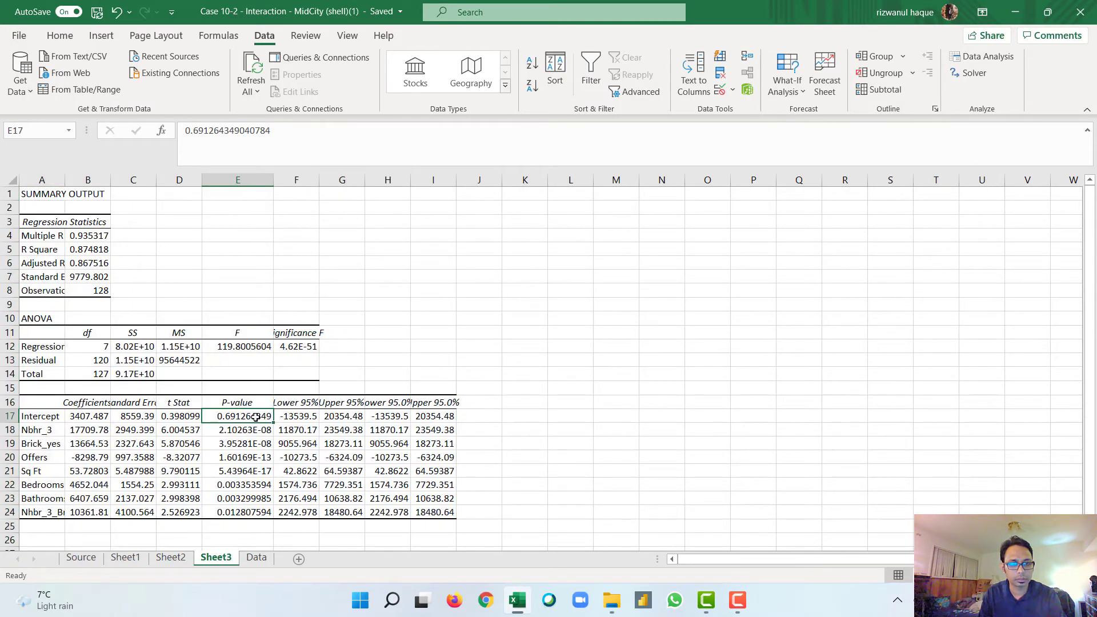
pyautogui.moveTo(253, 418); pyautogui.dragTo(251, 512)
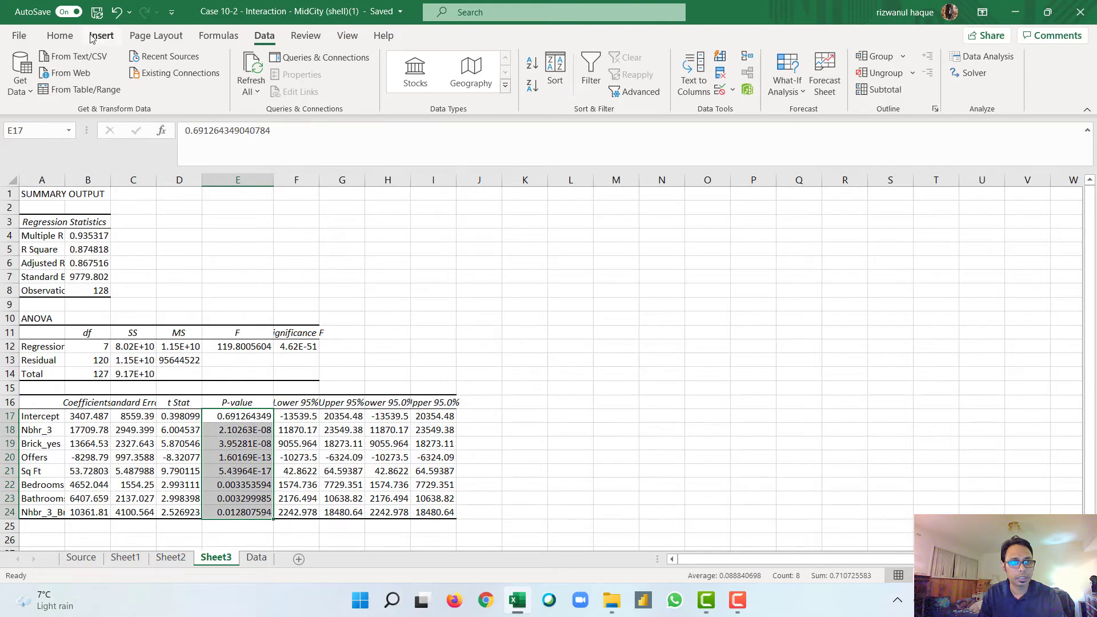
pyautogui.click(60, 35)
pyautogui.click(636, 93)
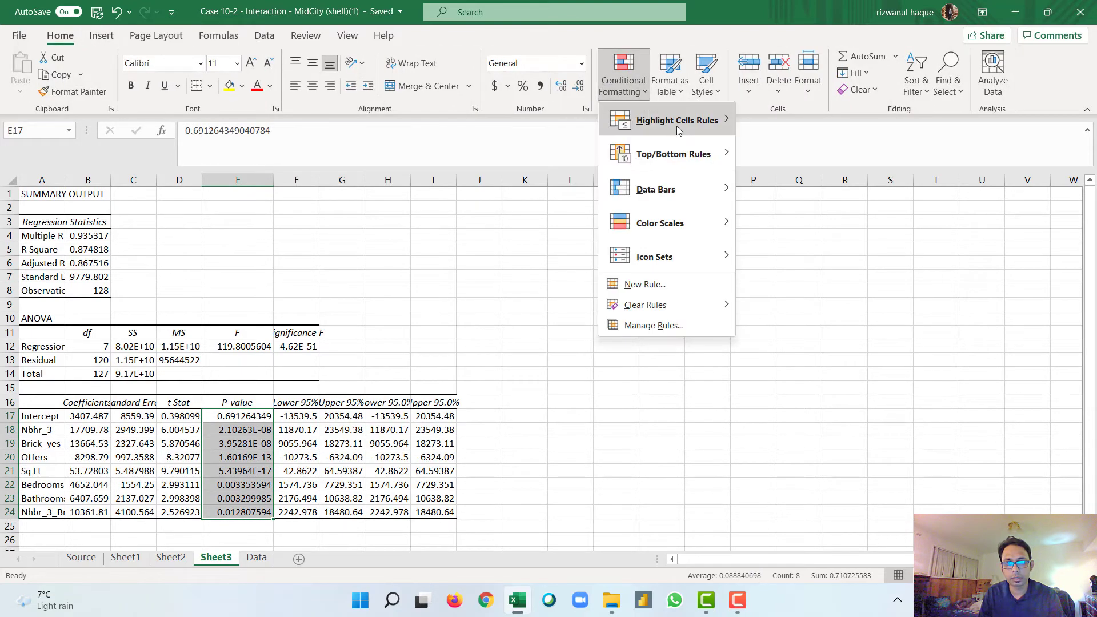
pyautogui.moveTo(663, 115)
pyautogui.click(806, 130)
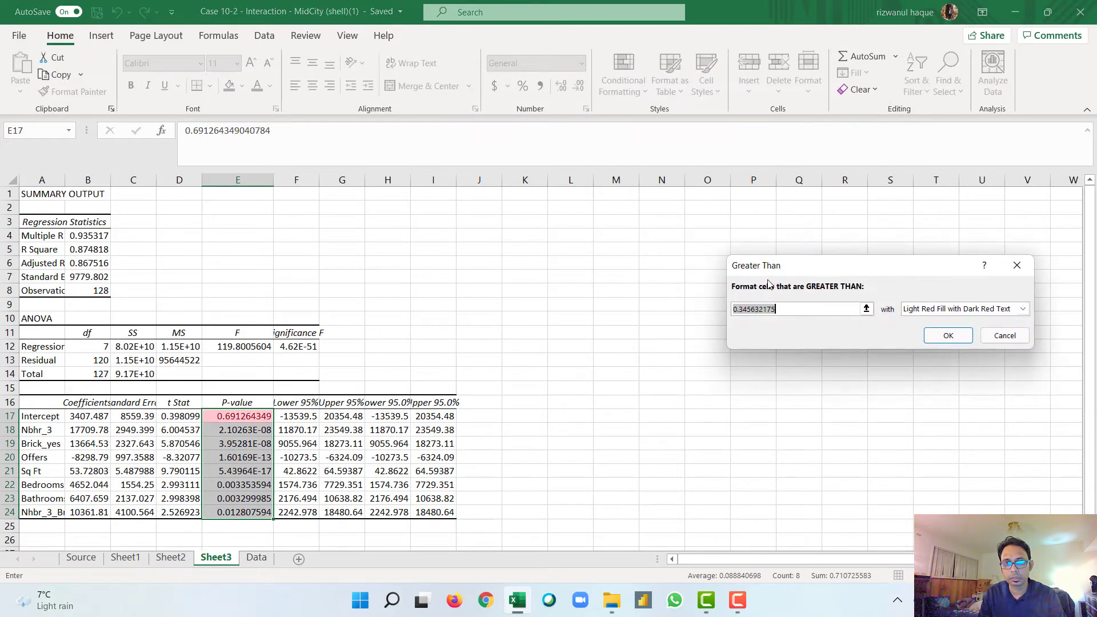
pyautogui.press('BackSpace')
pyautogui.write('0.')
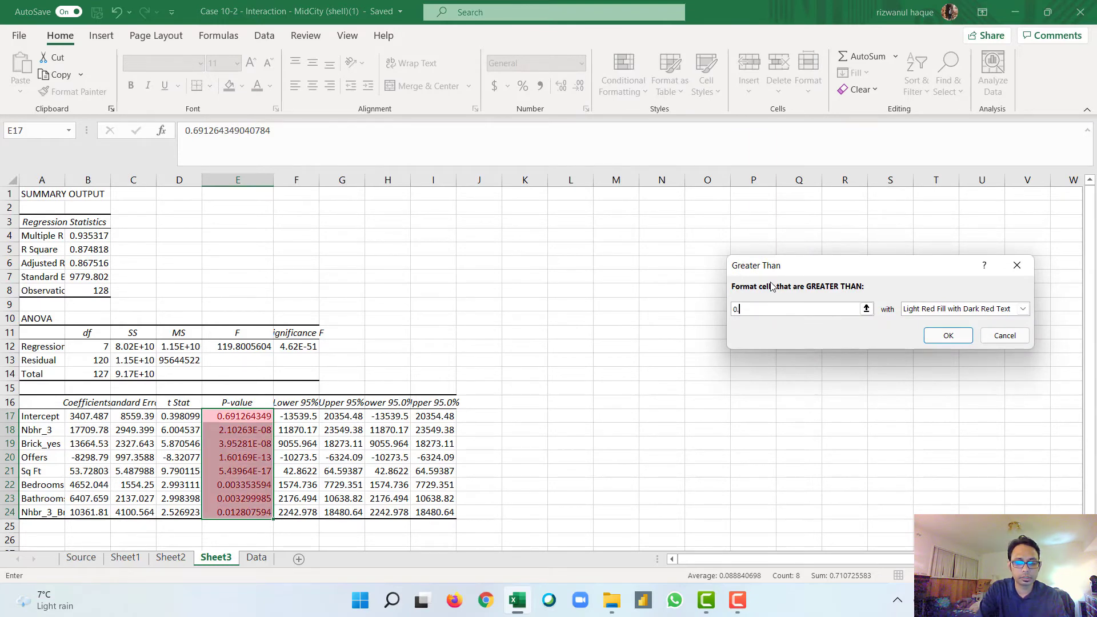
pyautogui.write('05')
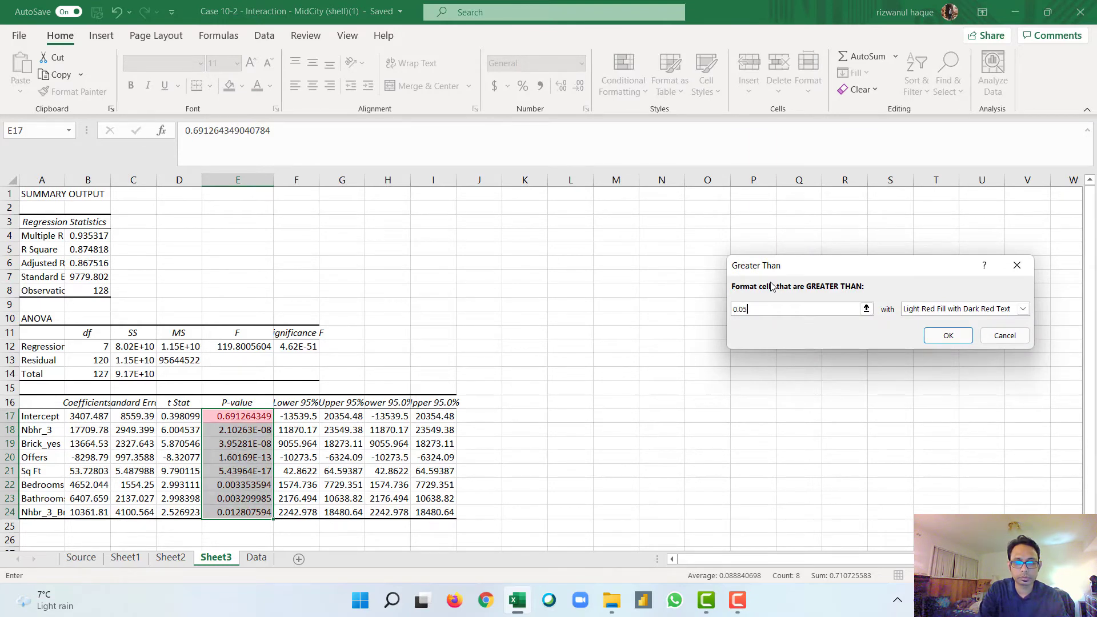
pyautogui.click(948, 336)
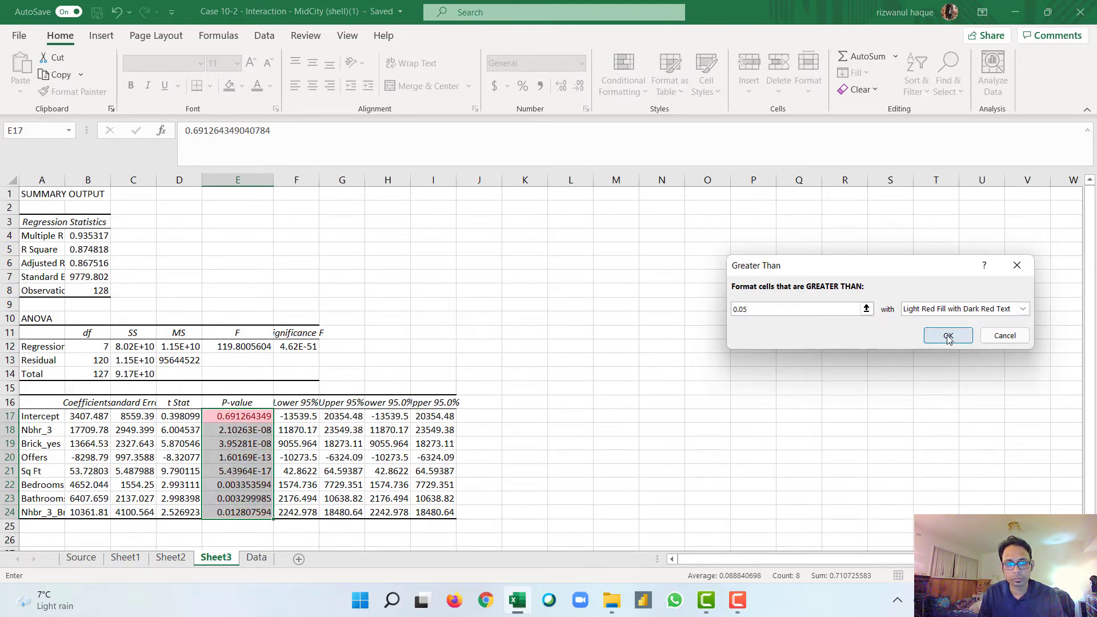
pyautogui.click(236, 419)
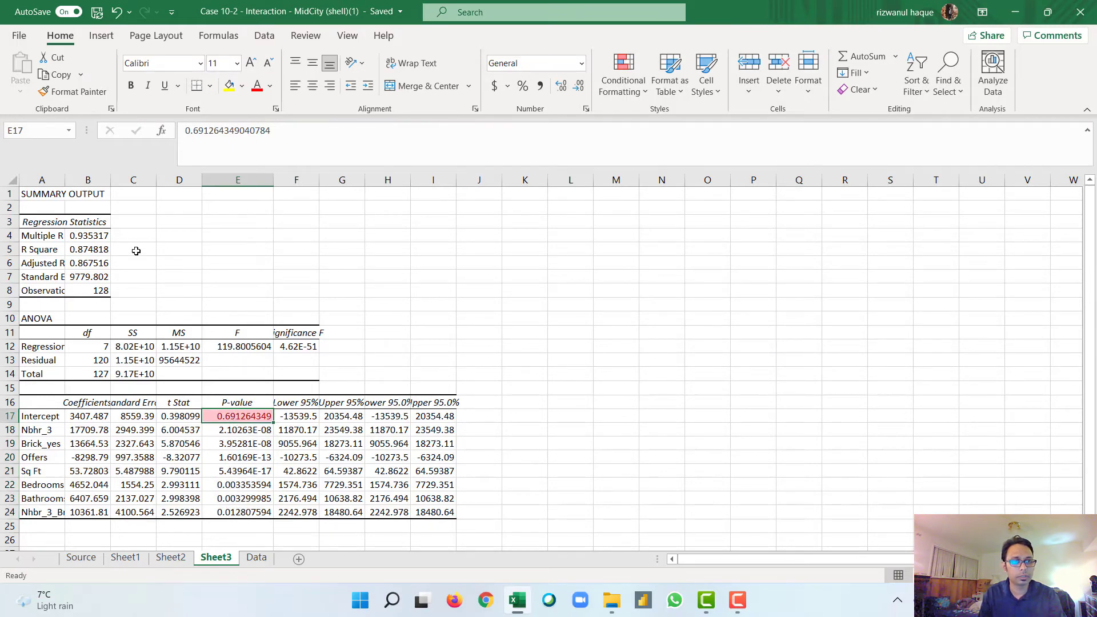
# Step: Widen columns A and B of the regression output so the variable names and coefficients are readable
pyautogui.moveTo(110, 181); pyautogui.dragTo(121, 181)
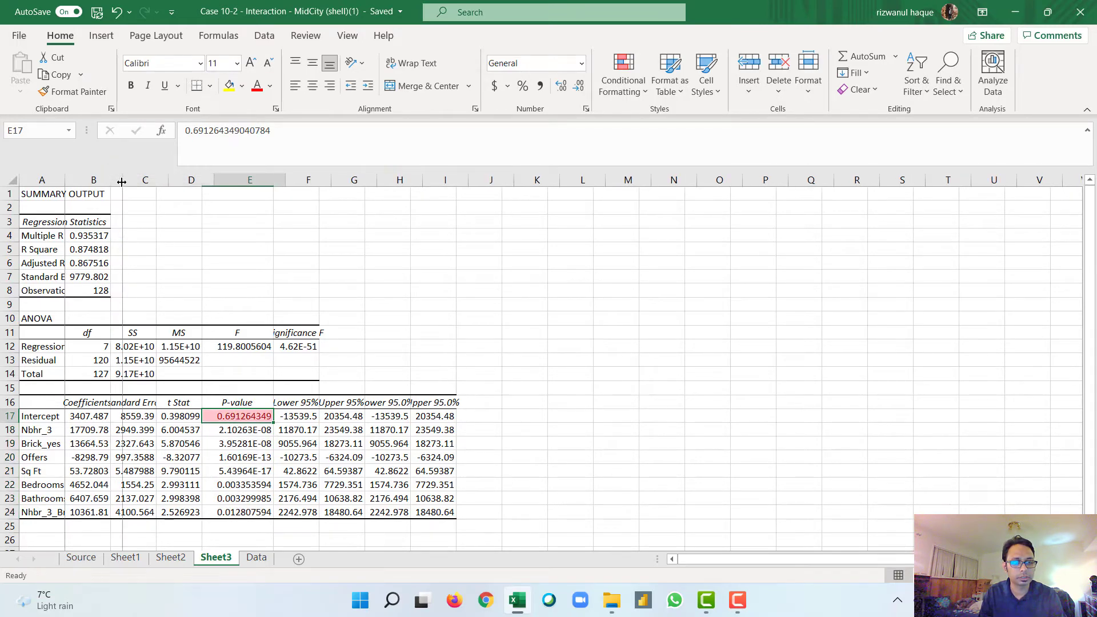
pyautogui.scroll(-1, 239, 327)
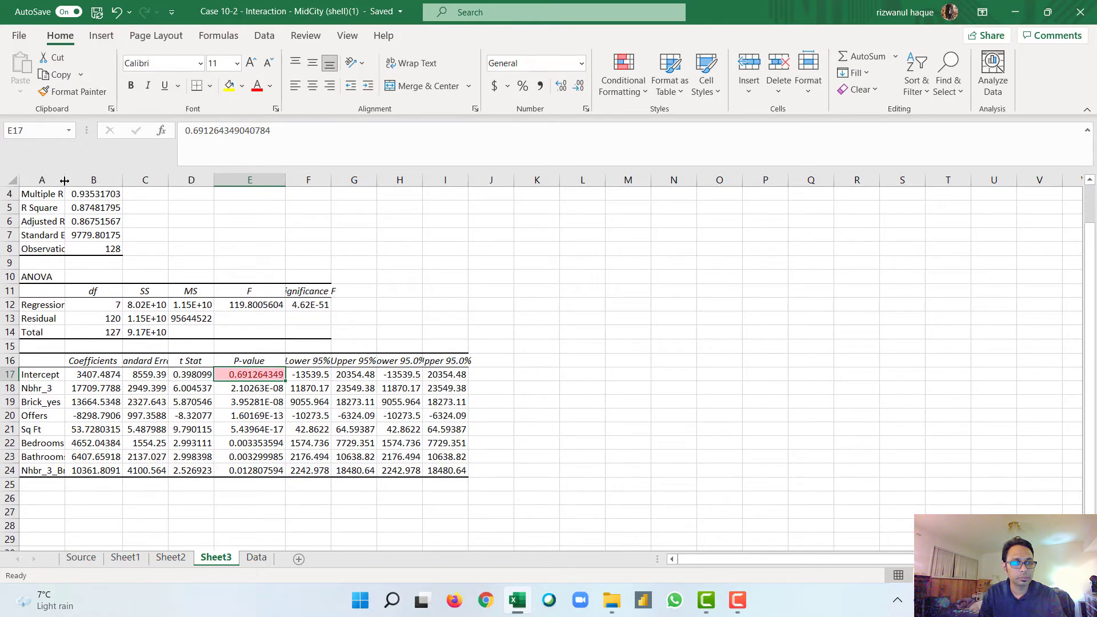
pyautogui.moveTo(65, 180); pyautogui.dragTo(84, 181)
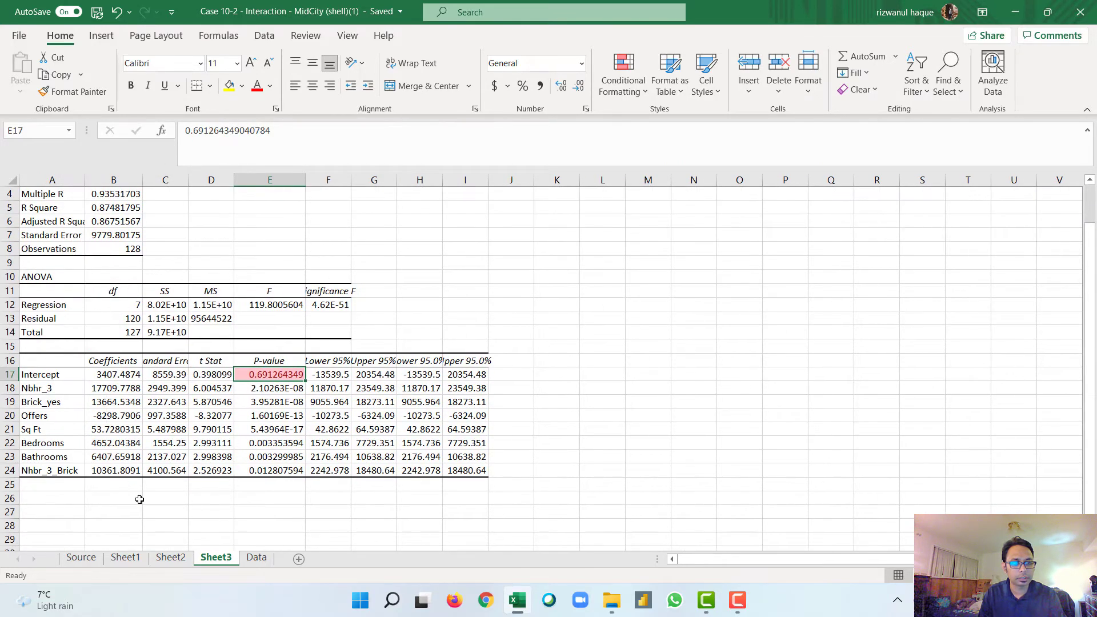
# Step: Begin the regression equation in cell A26 with the intercept and Nbhr_3 coefficient: Y=3407.48+17709.77
pyautogui.click(72, 498)
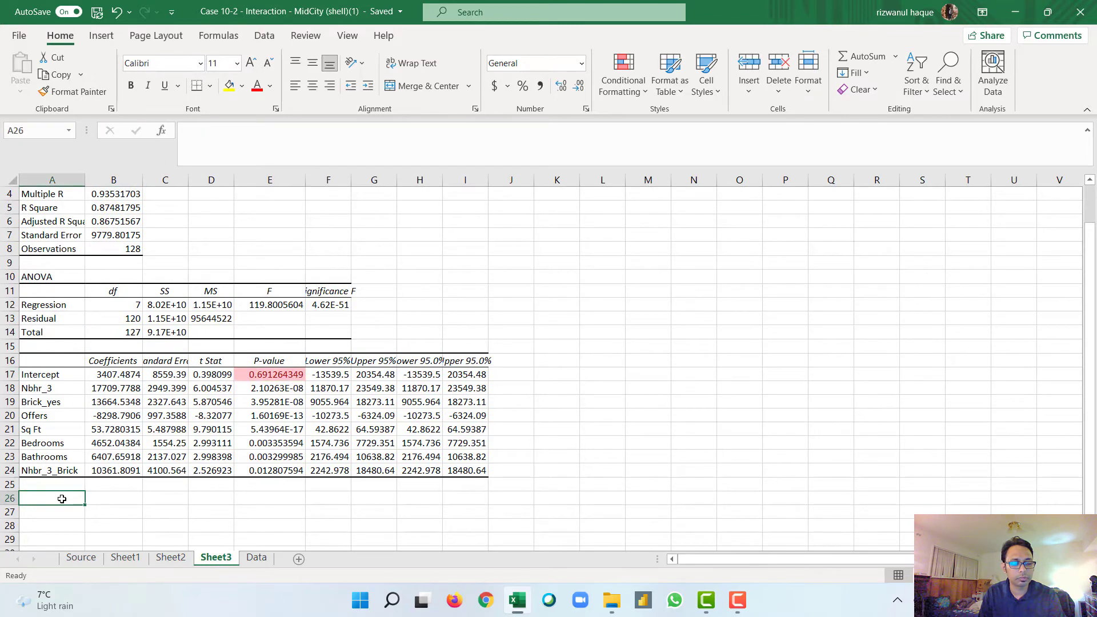
pyautogui.doubleClick(62, 498)
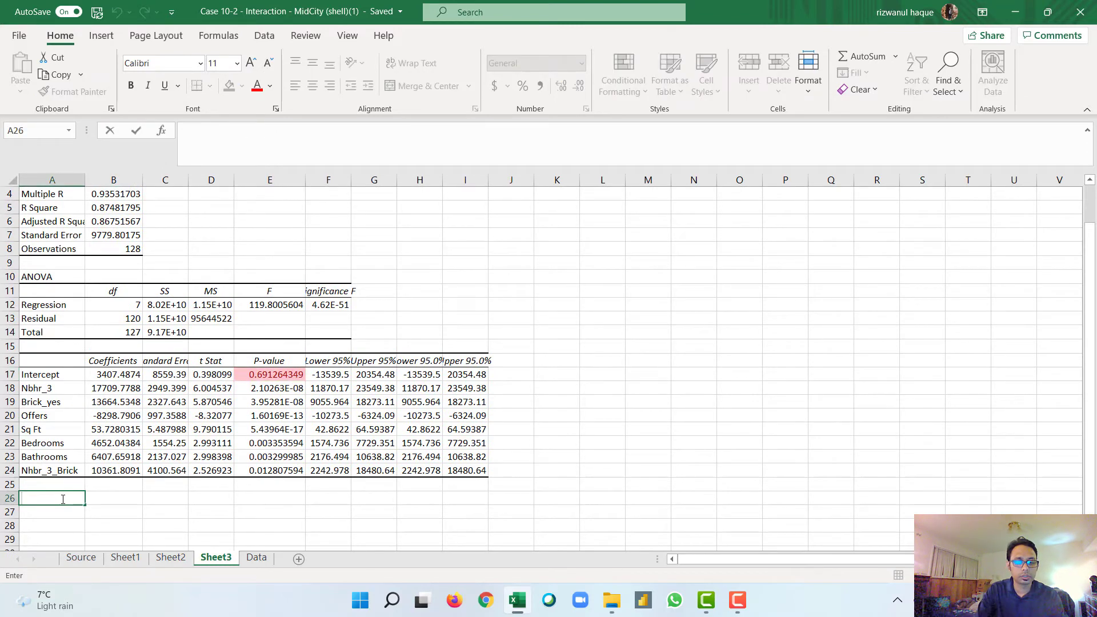
pyautogui.write('Y=3407.48')
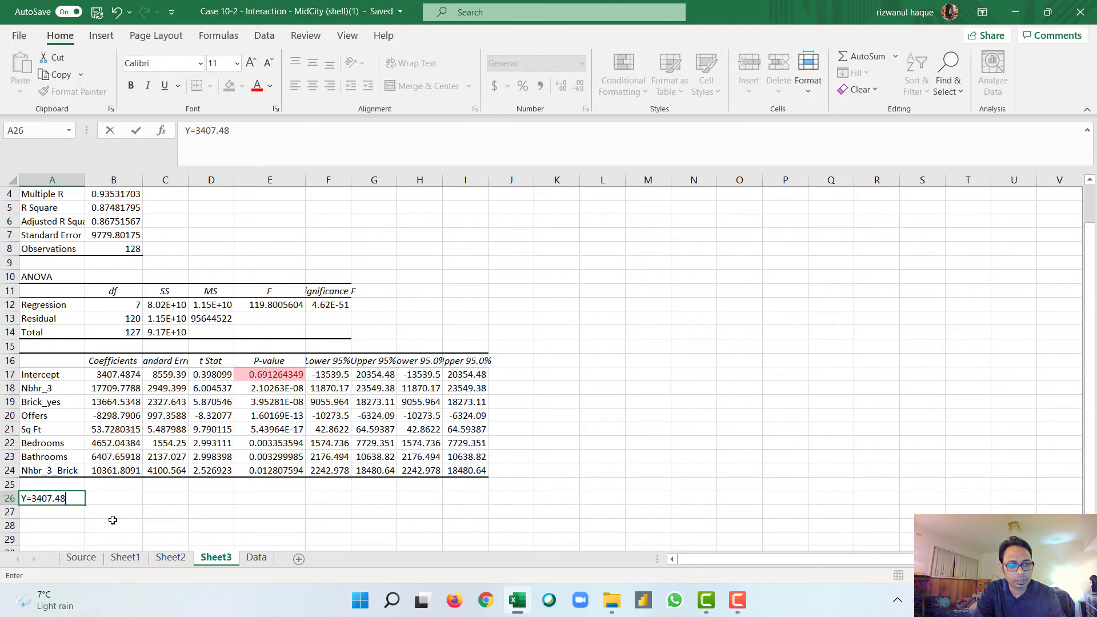
pyautogui.write('+')
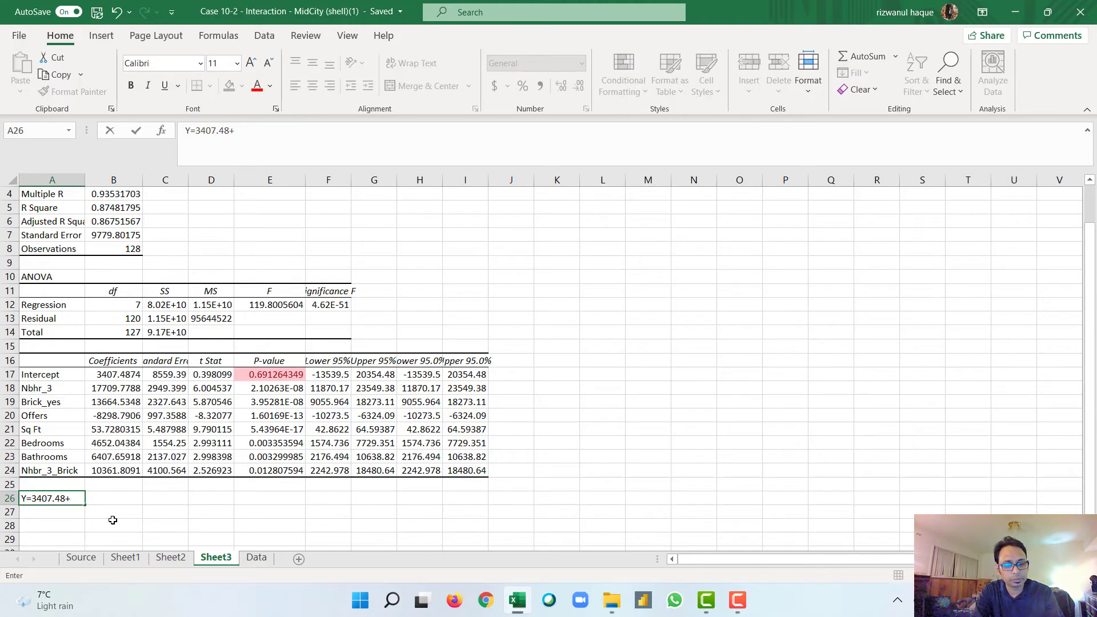
pyautogui.write('17')
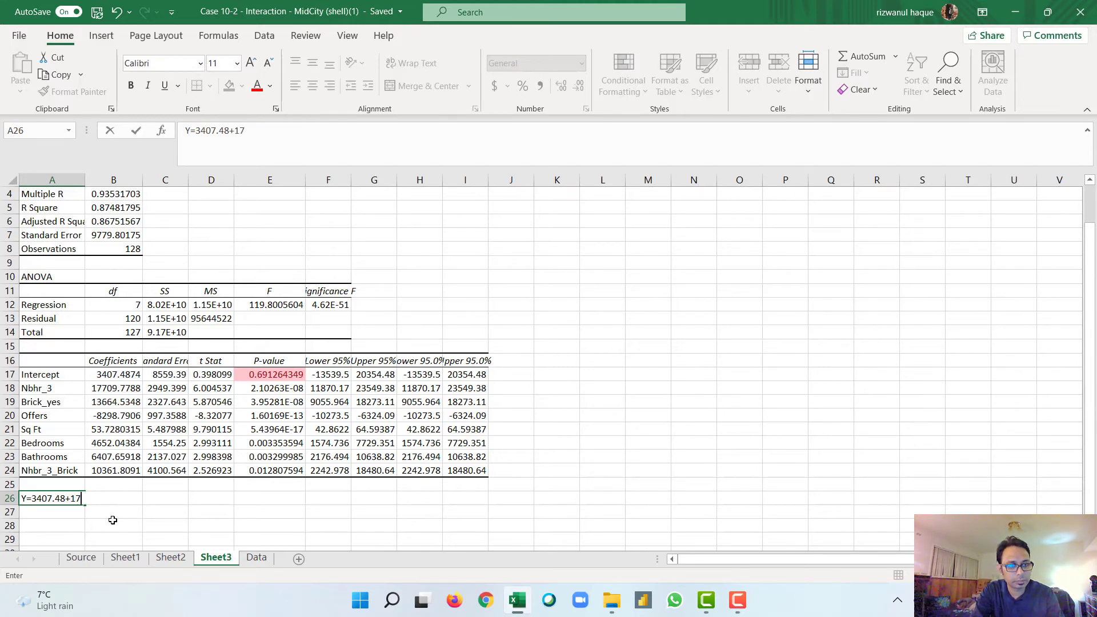
pyautogui.write('709')
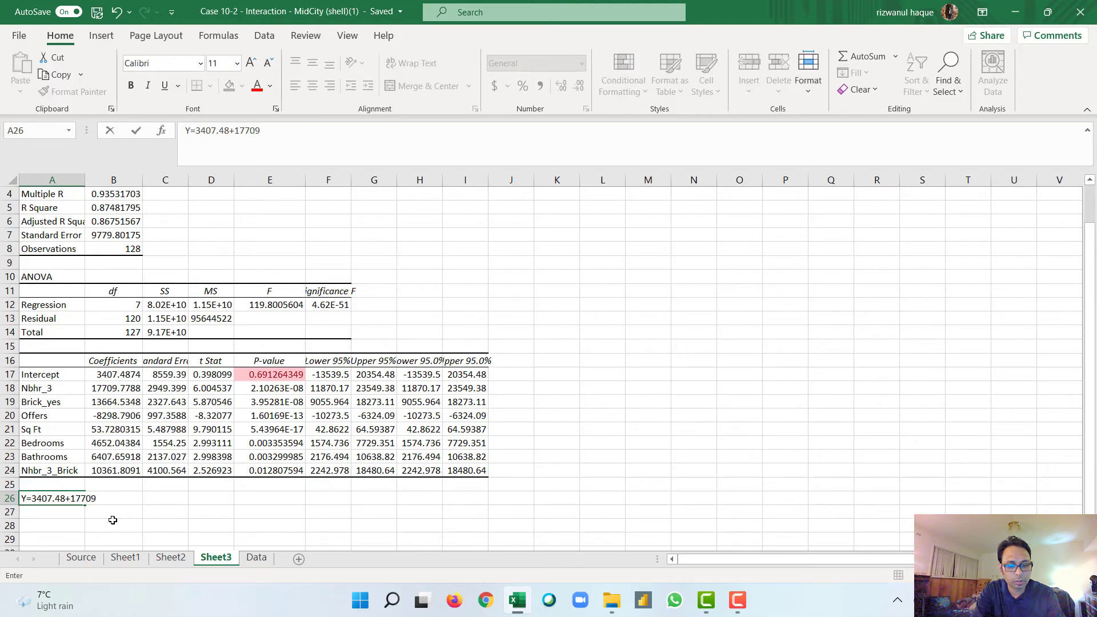
pyautogui.write('.77')
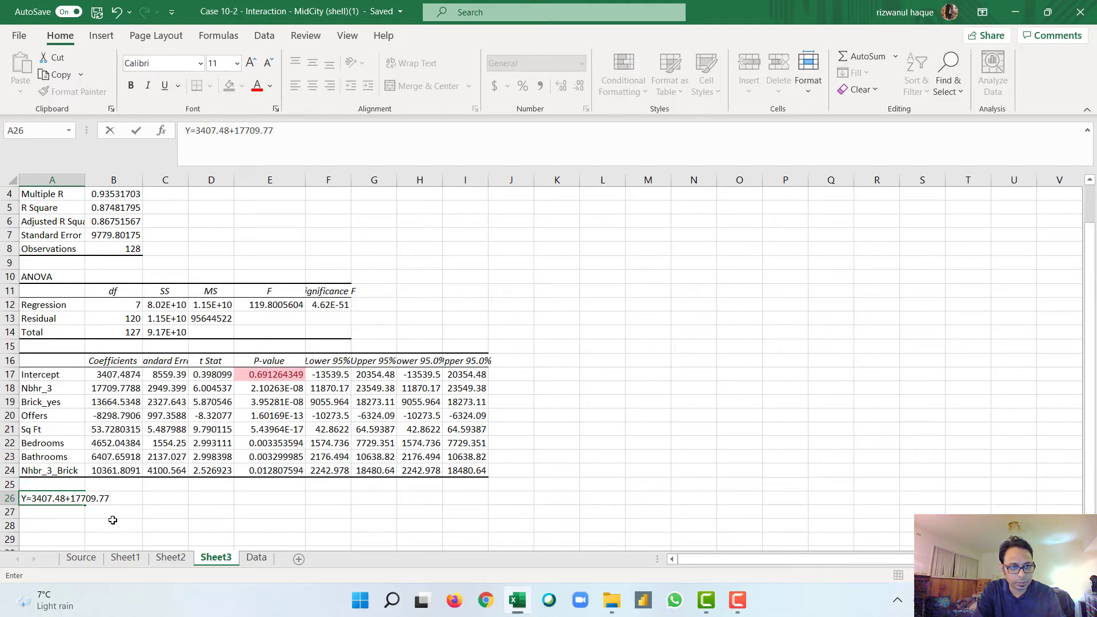
pyautogui.write('+')
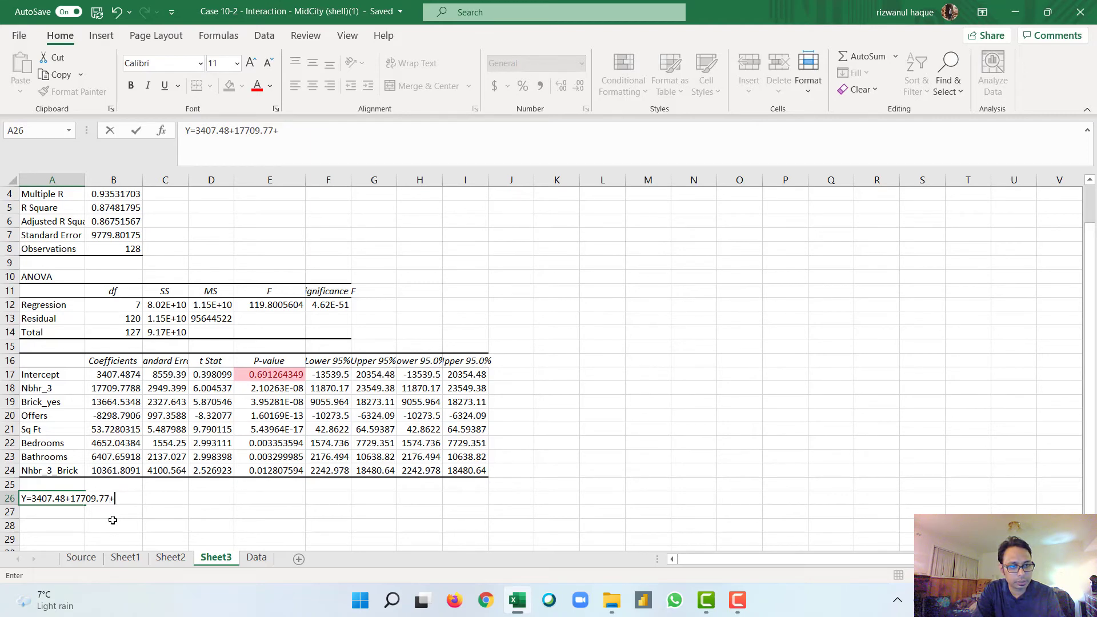
pyautogui.write('1')
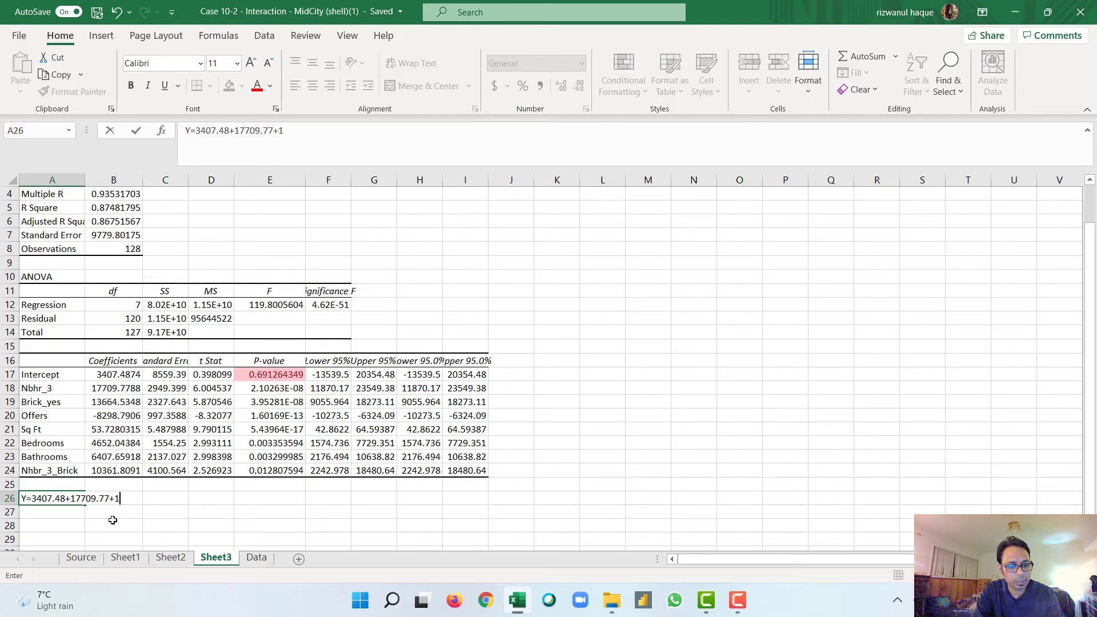
pyautogui.write('3')
pyautogui.write('6')
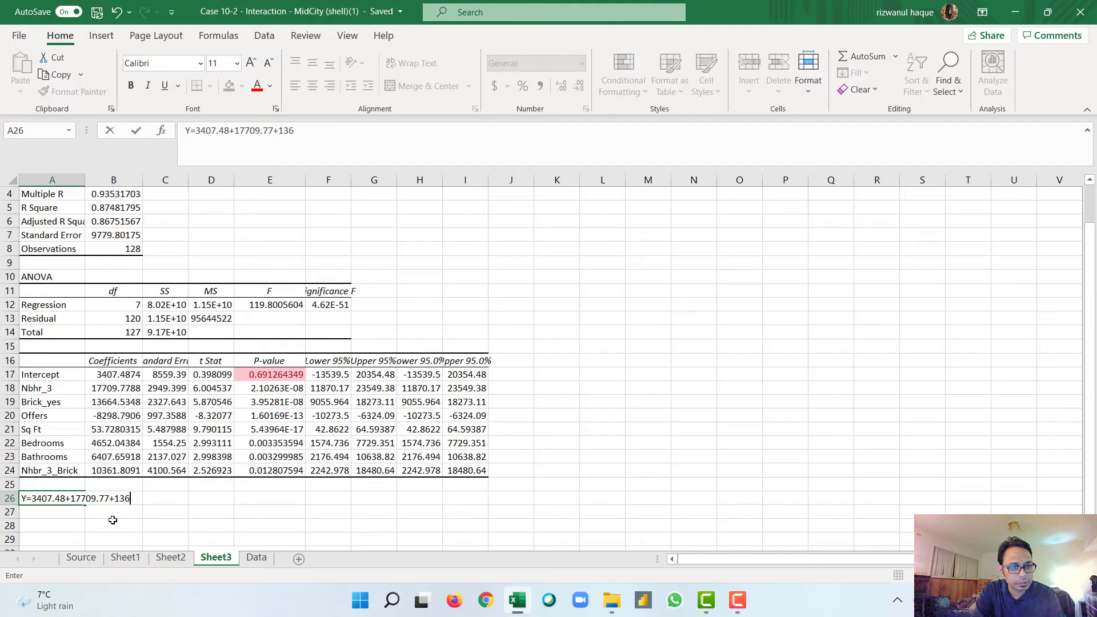
pyautogui.write('64')
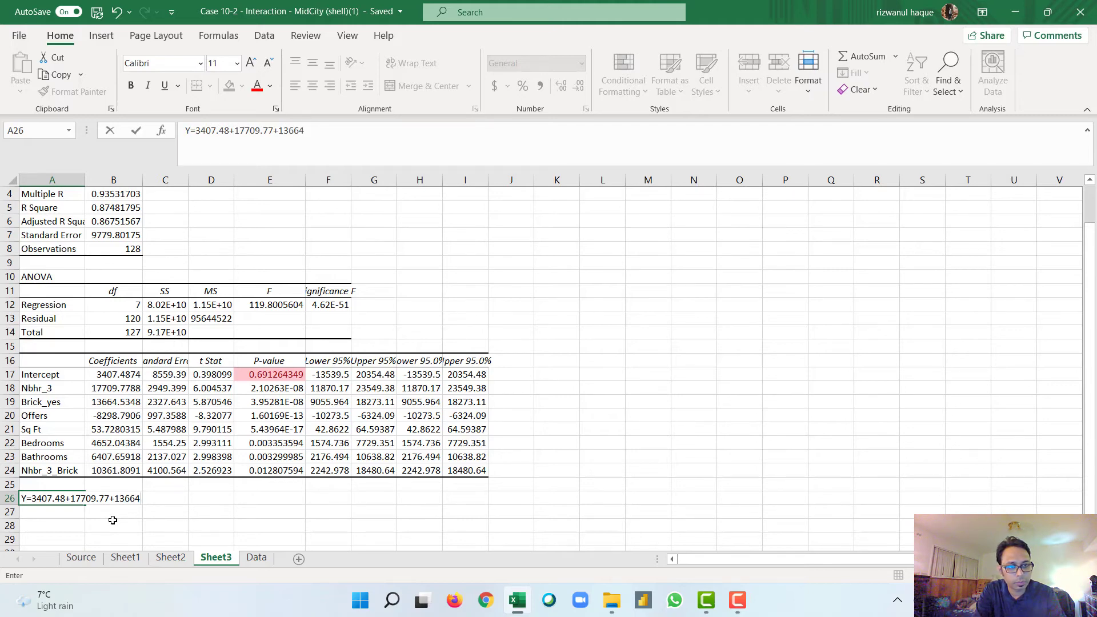
pyautogui.write('.53+')
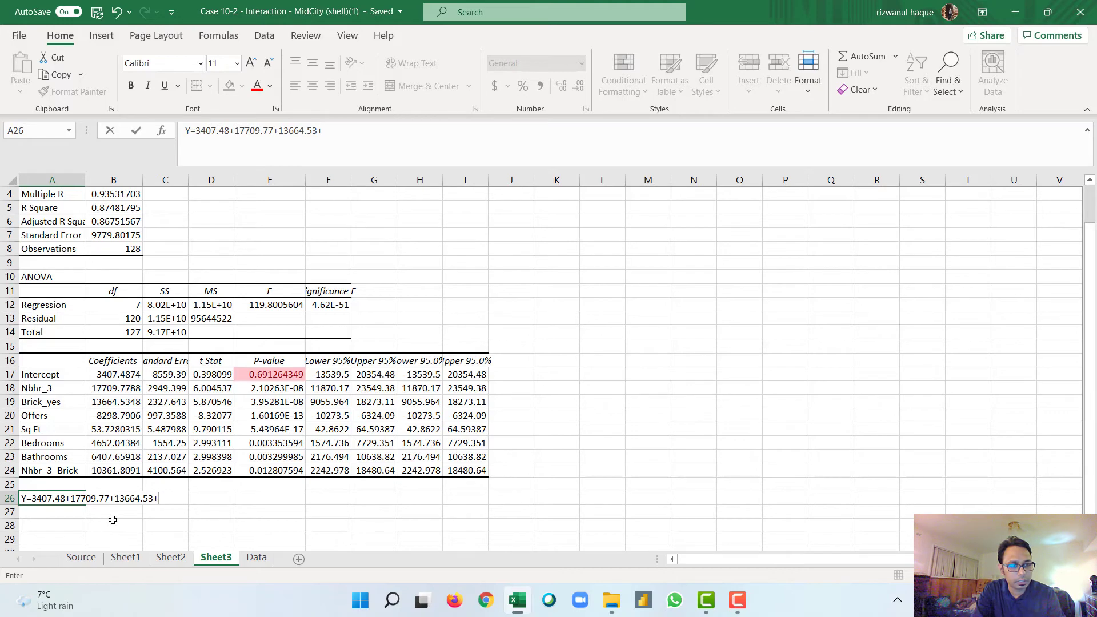
# Step: Append the Offers and Sq Ft coefficients to the equation in A26 as -8298+53.73*
pyautogui.press('BackSpace')
pyautogui.write('-8298')
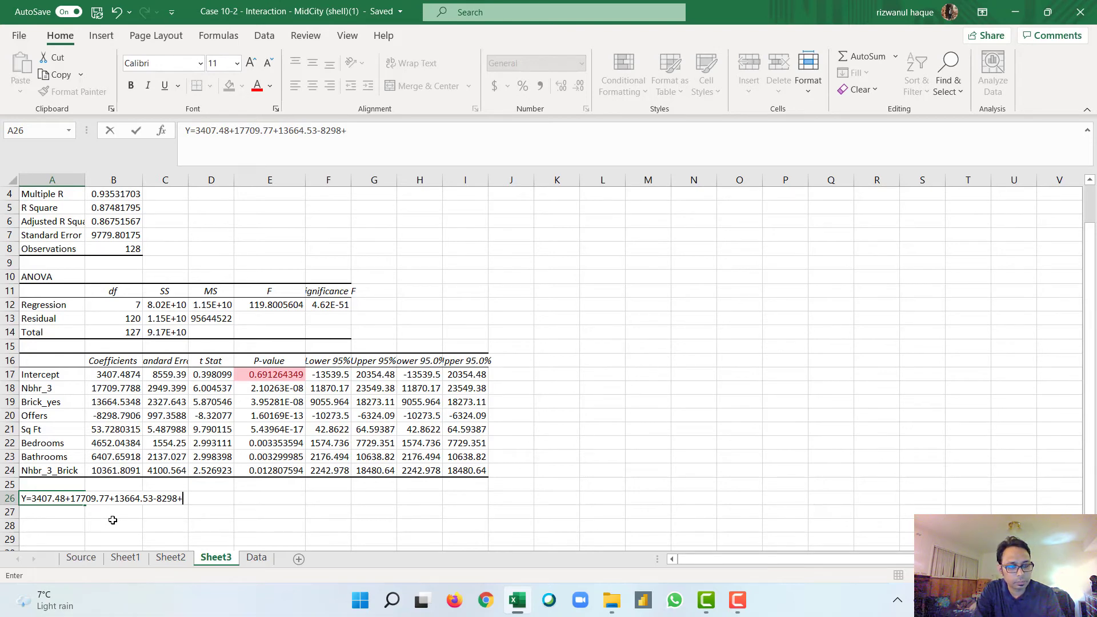
pyautogui.write('+53.')
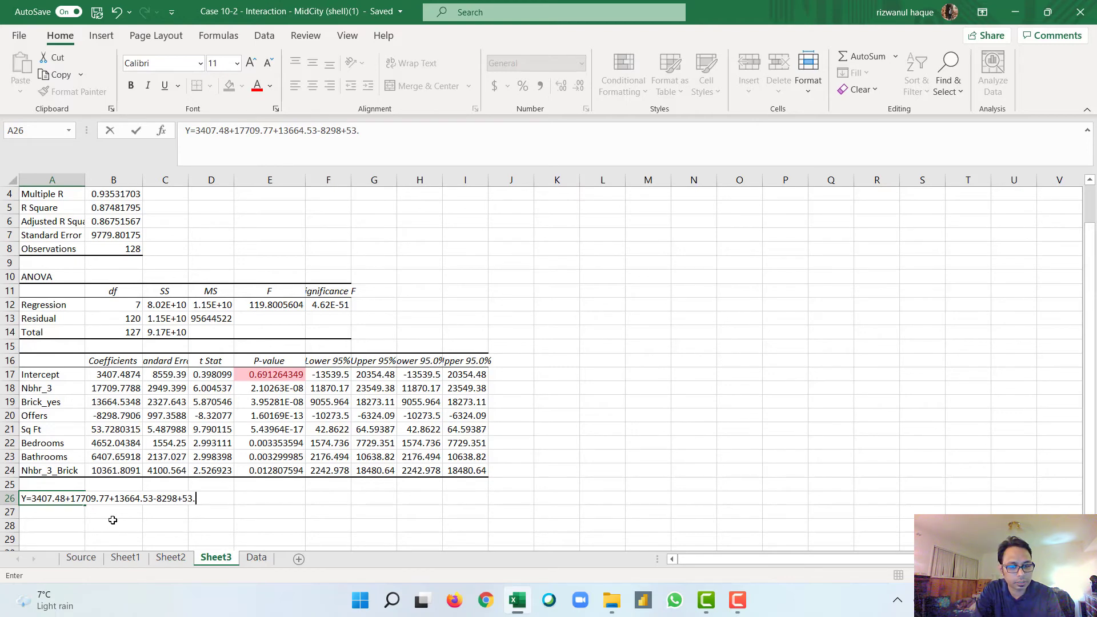
pyautogui.write('73*')
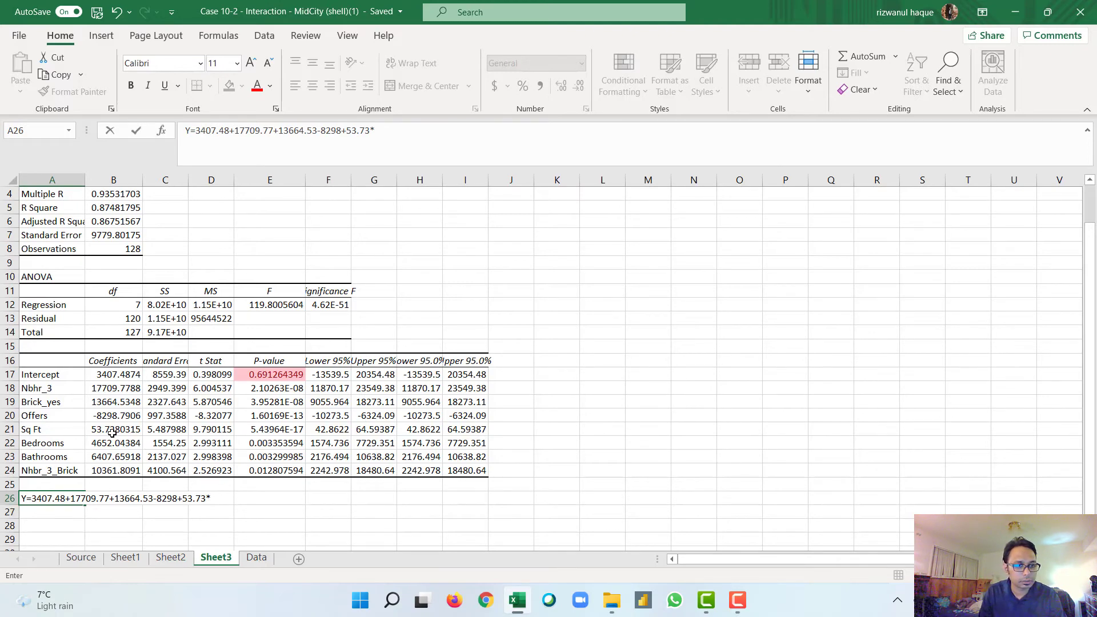
# Step: Review the predictor column headers and values on the Data sheet, and return to the regression output on Sheet3
pyautogui.click(266, 557)
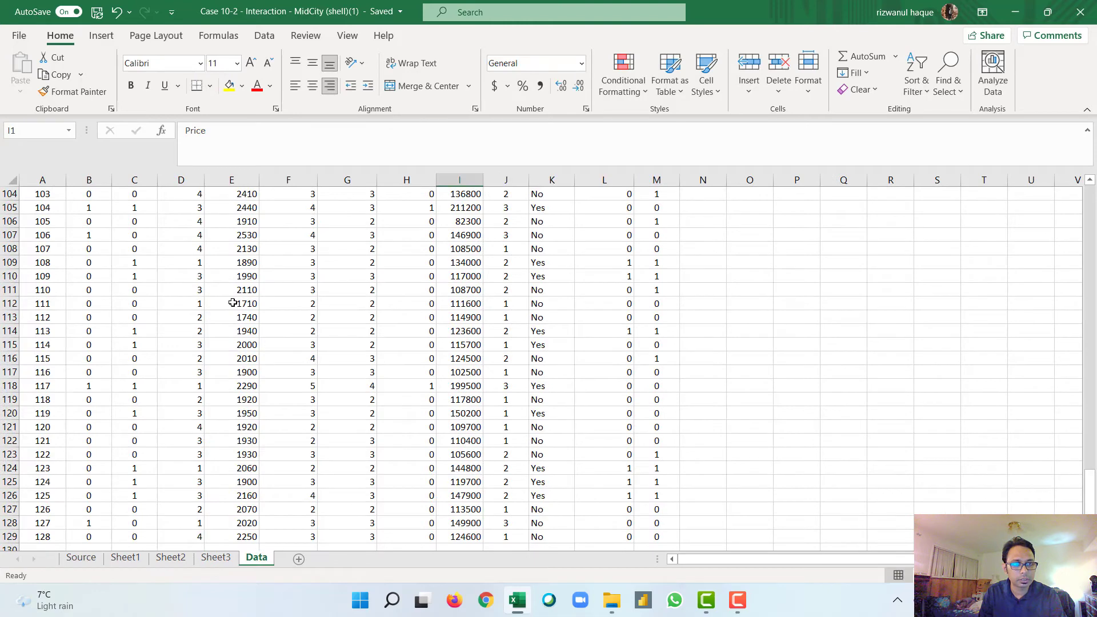
pyautogui.scroll(20, 233, 303)
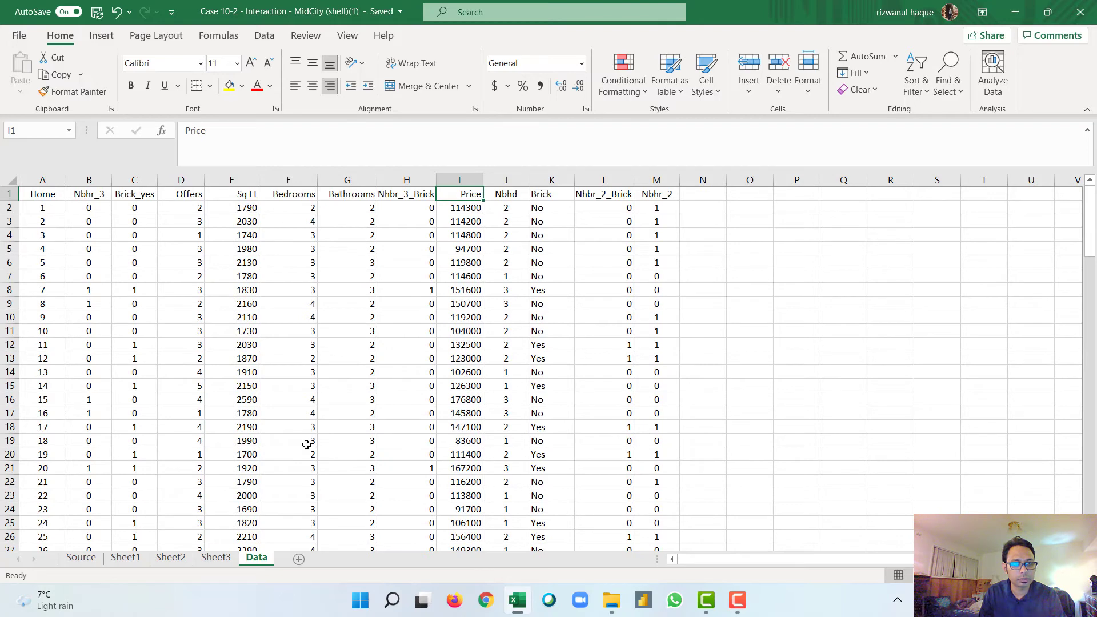
pyautogui.click(222, 561)
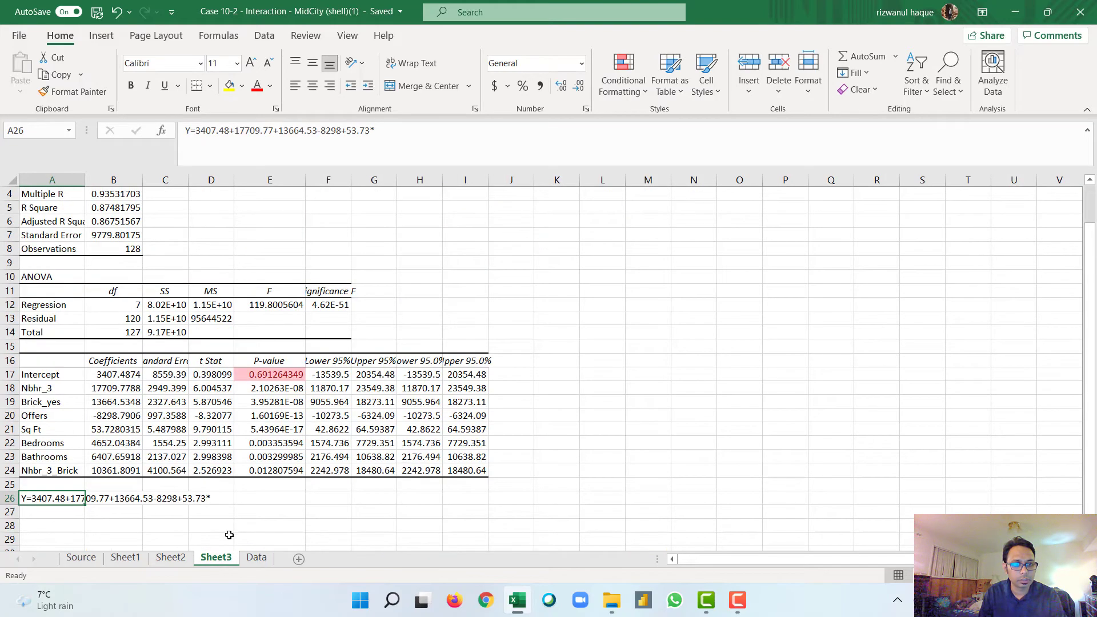
# Step: Complete the Sq Ft term of the equation in A26 by multiplying 53.73 by 1790
pyautogui.click(222, 502)
pyautogui.doubleClick(218, 498)
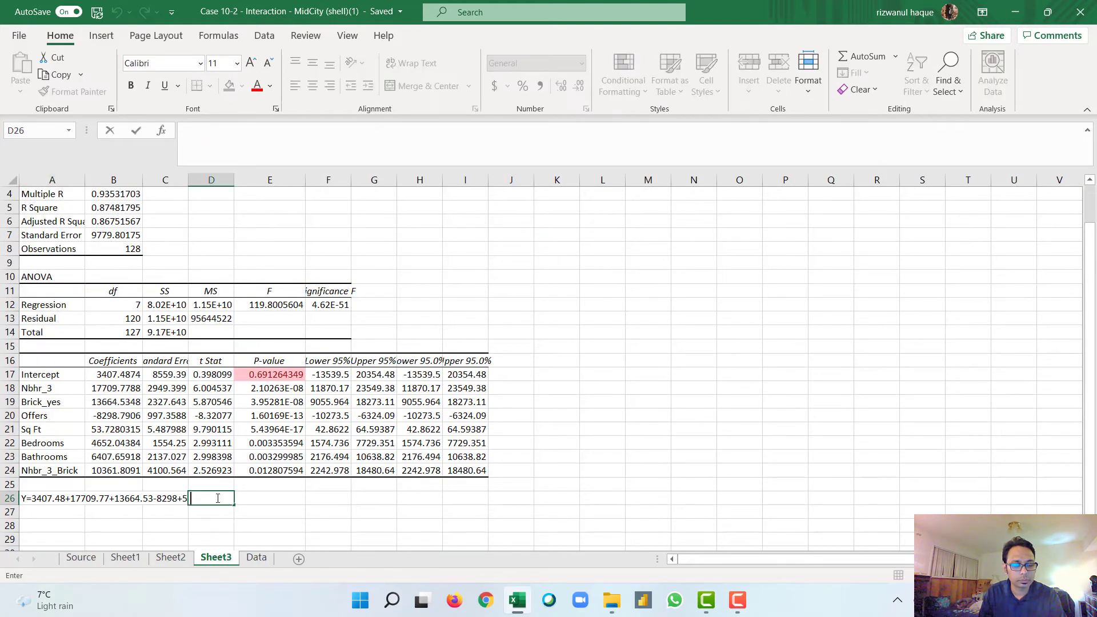
pyautogui.click(52, 499)
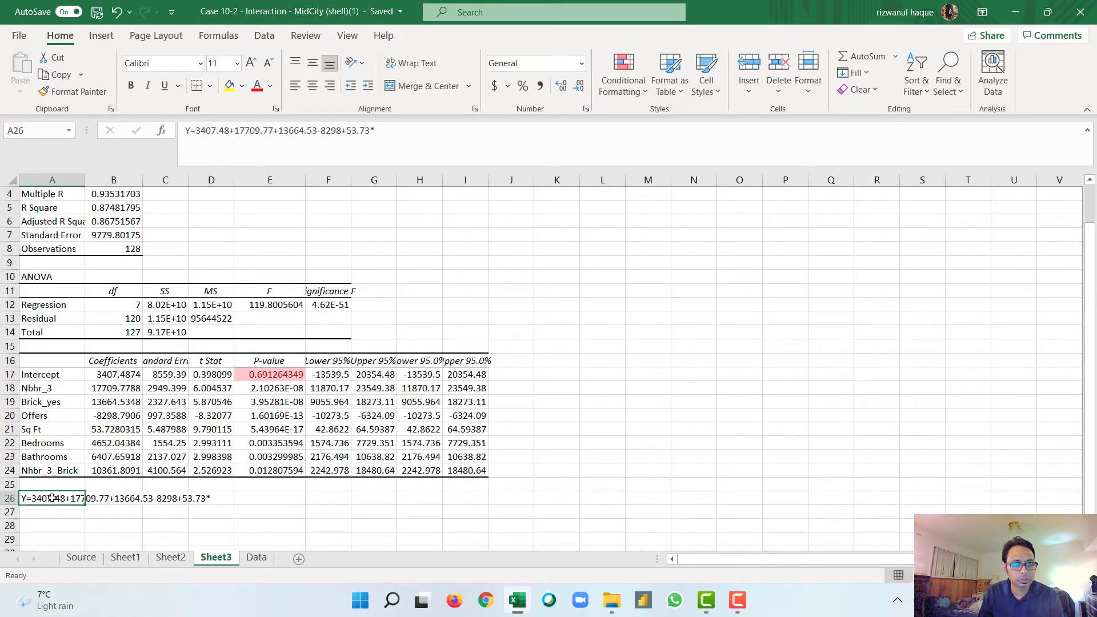
pyautogui.click(382, 131)
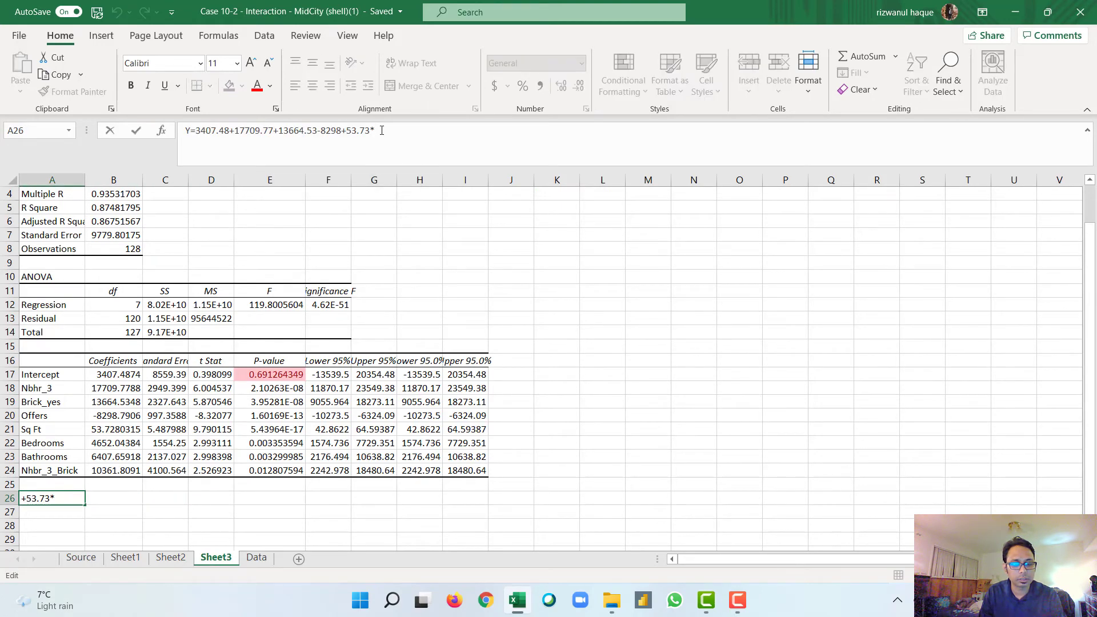
pyautogui.write('1790')
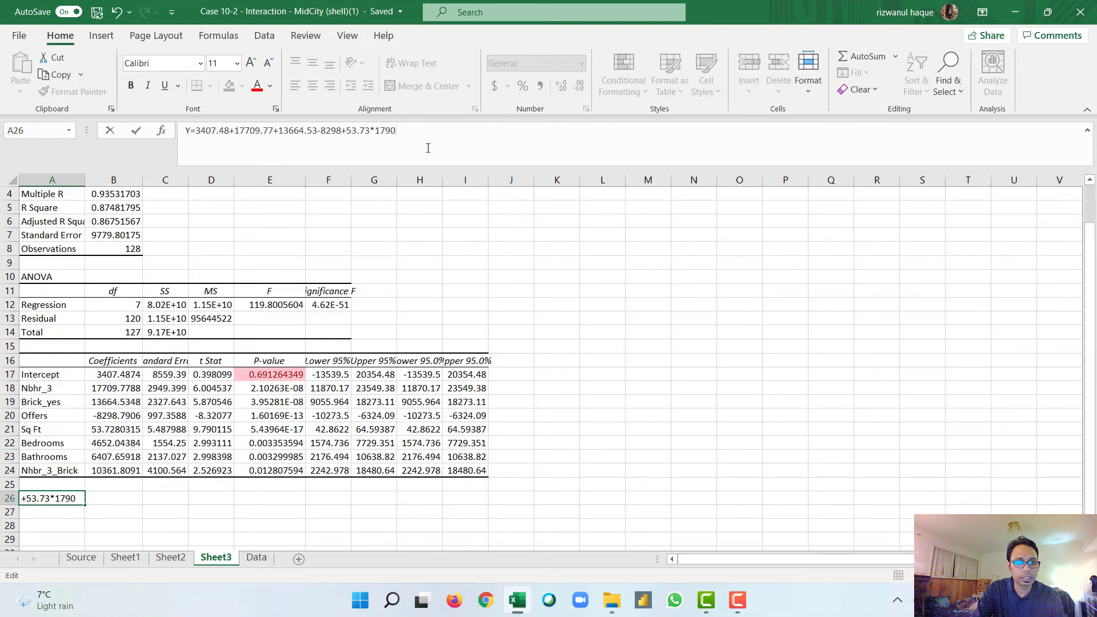
# Step: Append the Bedrooms term, +4652.04*2, to the equation in A26
pyautogui.write('+')
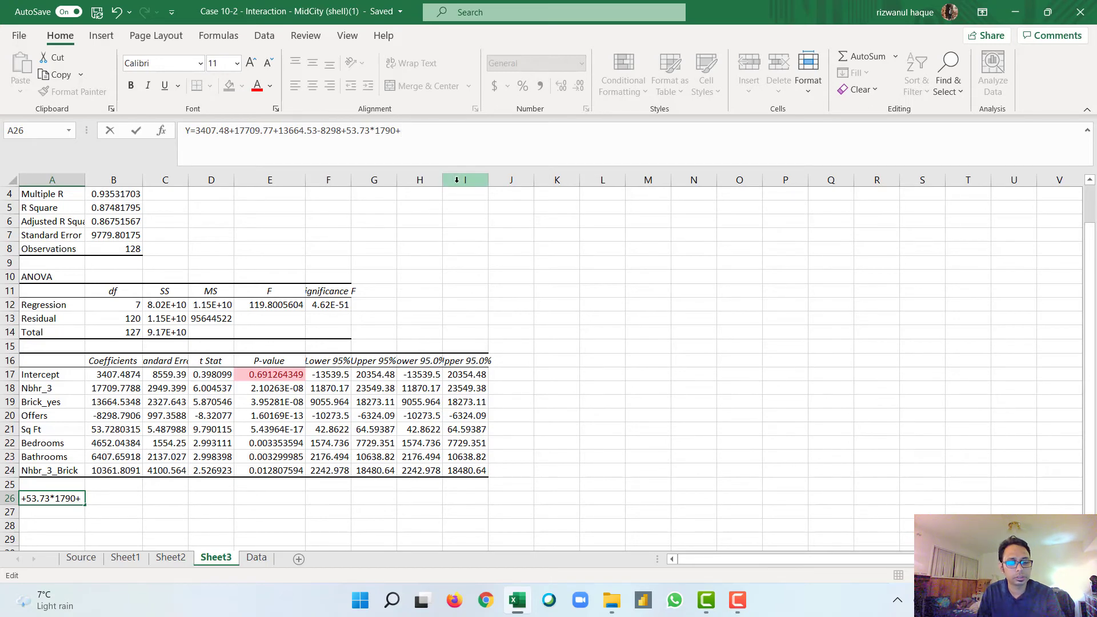
pyautogui.write('4652')
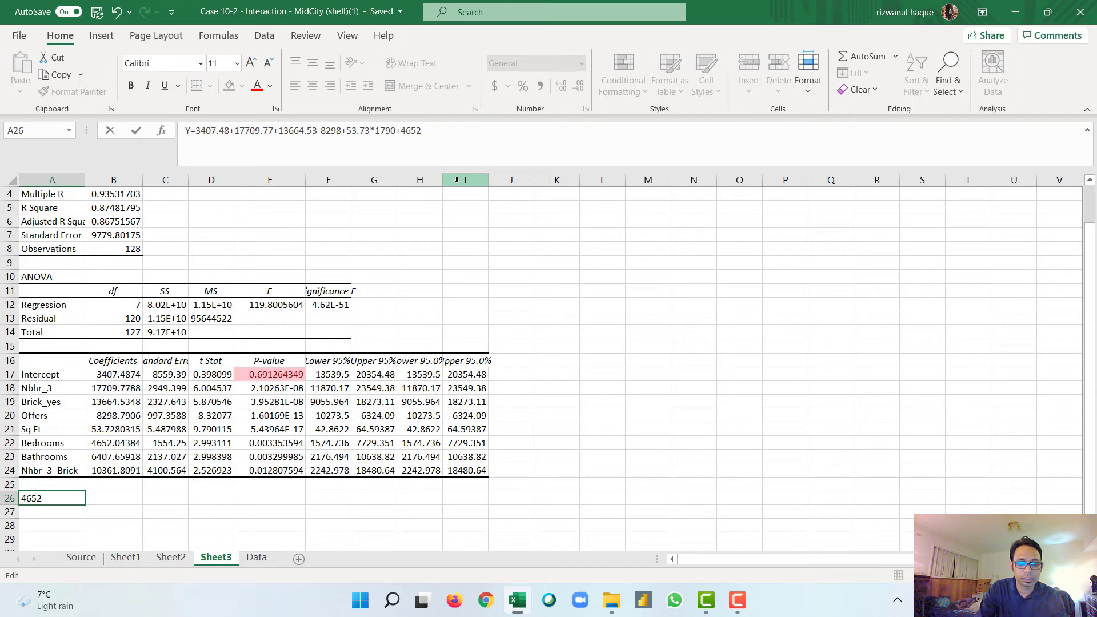
pyautogui.write('.04')
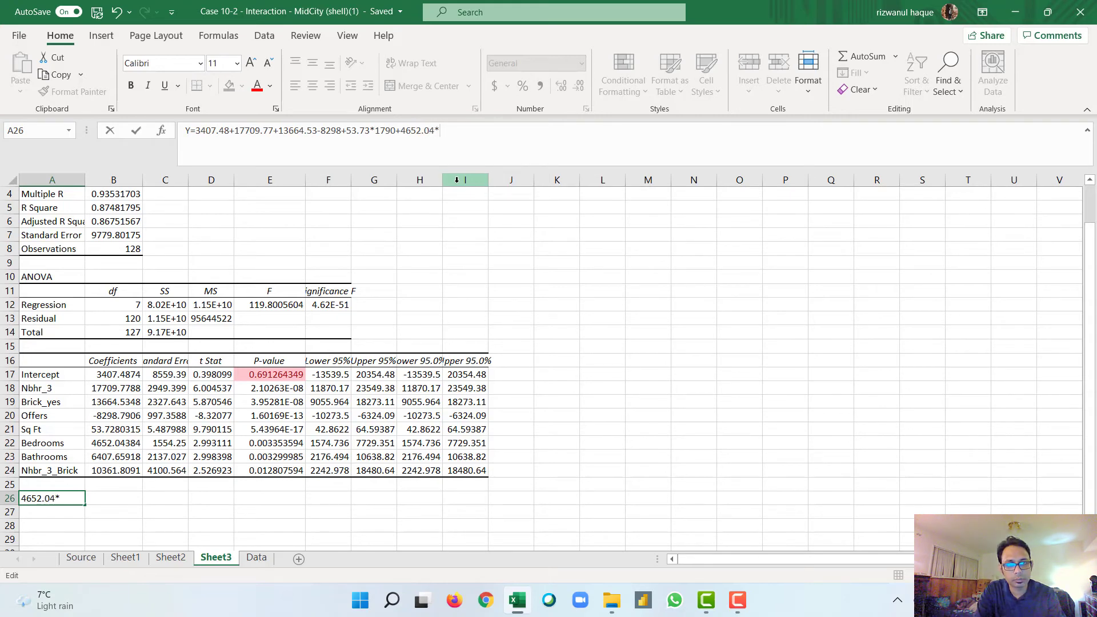
pyautogui.write('*2+')
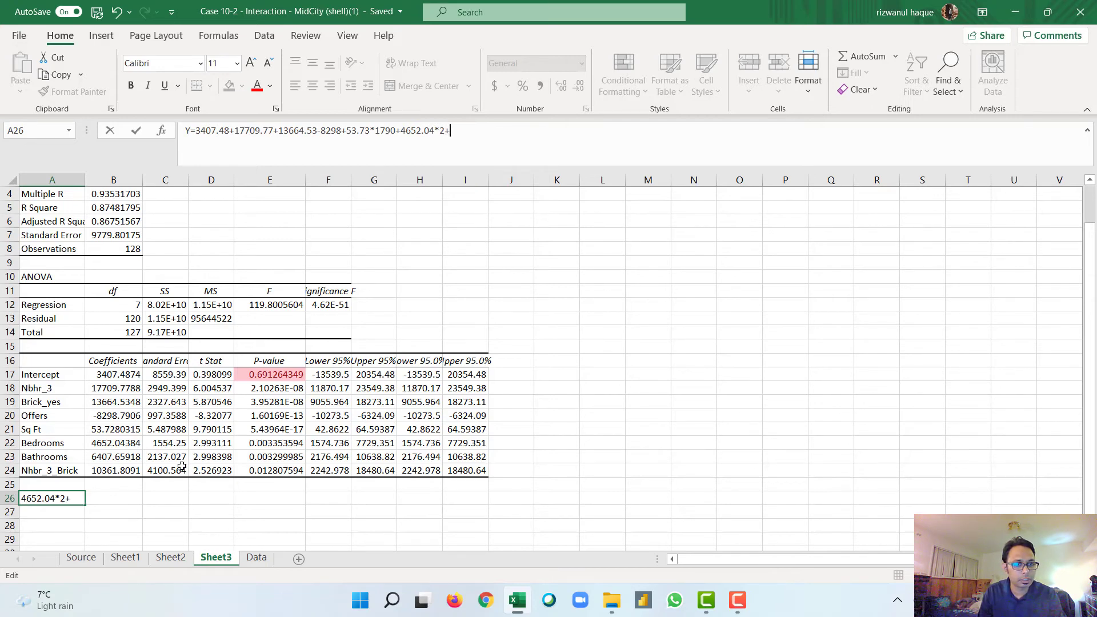
# Step: Append the Bathrooms term, +6407.659*3, to the equation in A26
pyautogui.click(461, 154)
pyautogui.write('64')
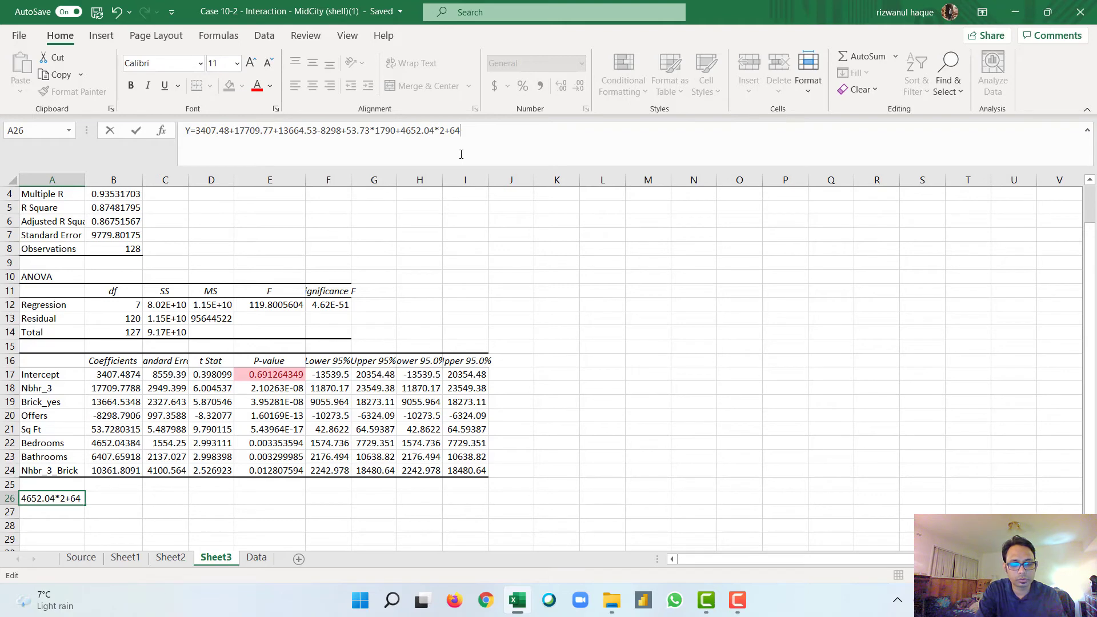
pyautogui.write('07')
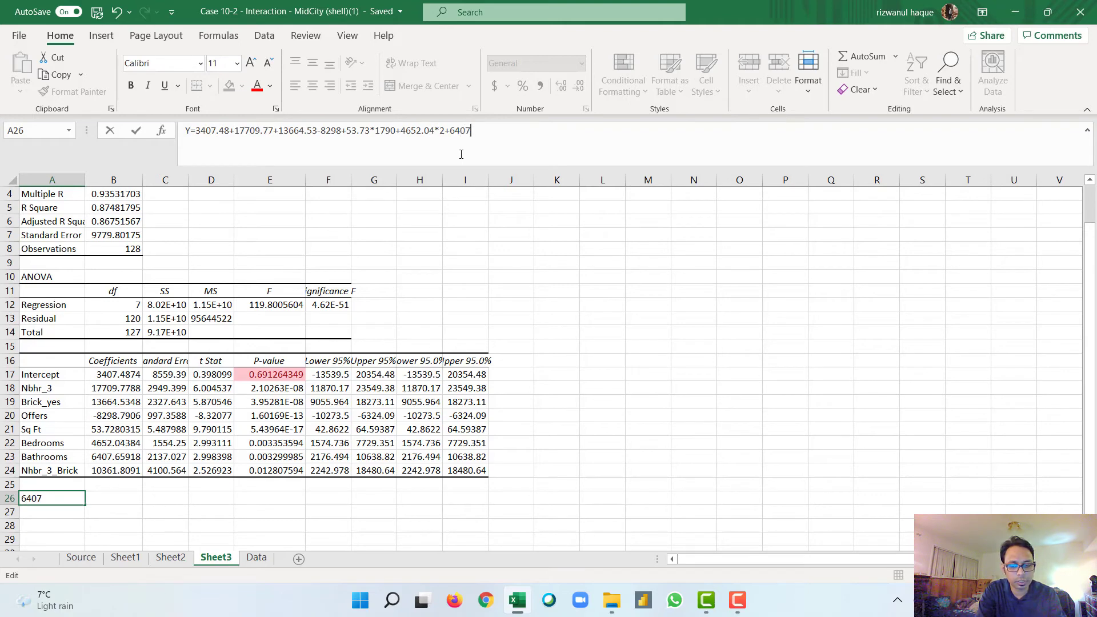
pyautogui.write('.6')
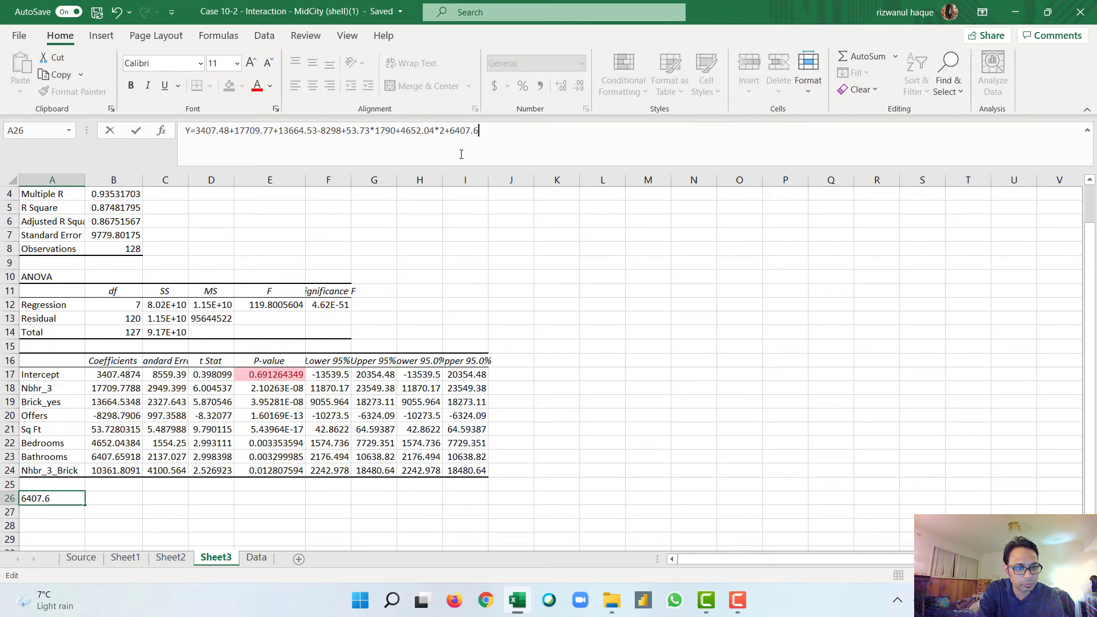
pyautogui.write('59')
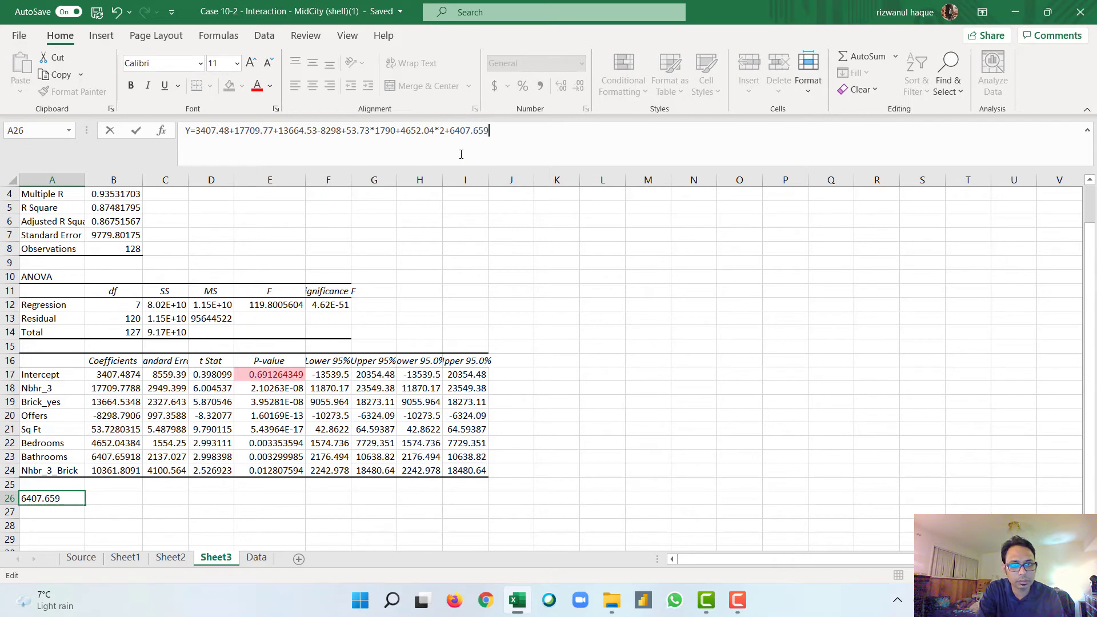
pyautogui.write('*')
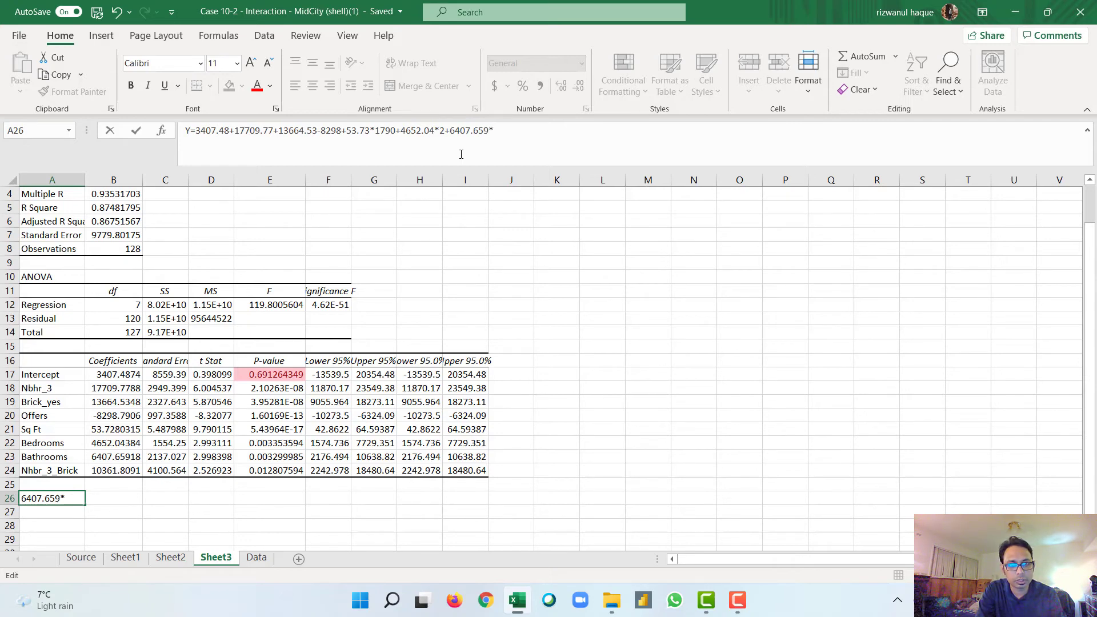
pyautogui.write('3')
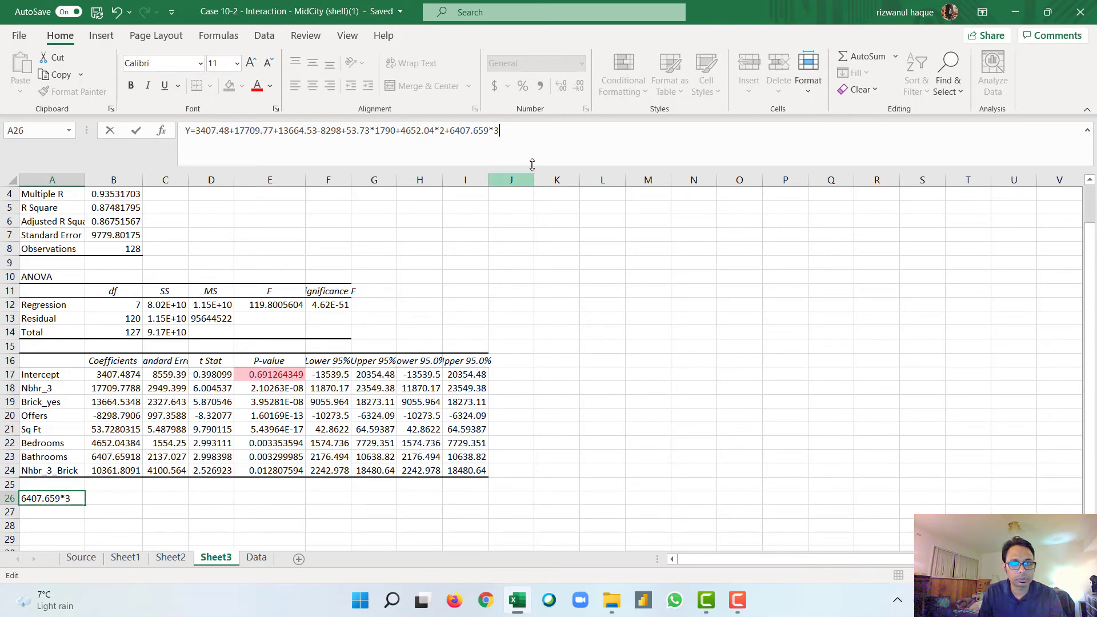
# Step: Append the Nhbr_3_Brick interaction coefficient, +10361.81, to the equation in A26
pyautogui.write('+10')
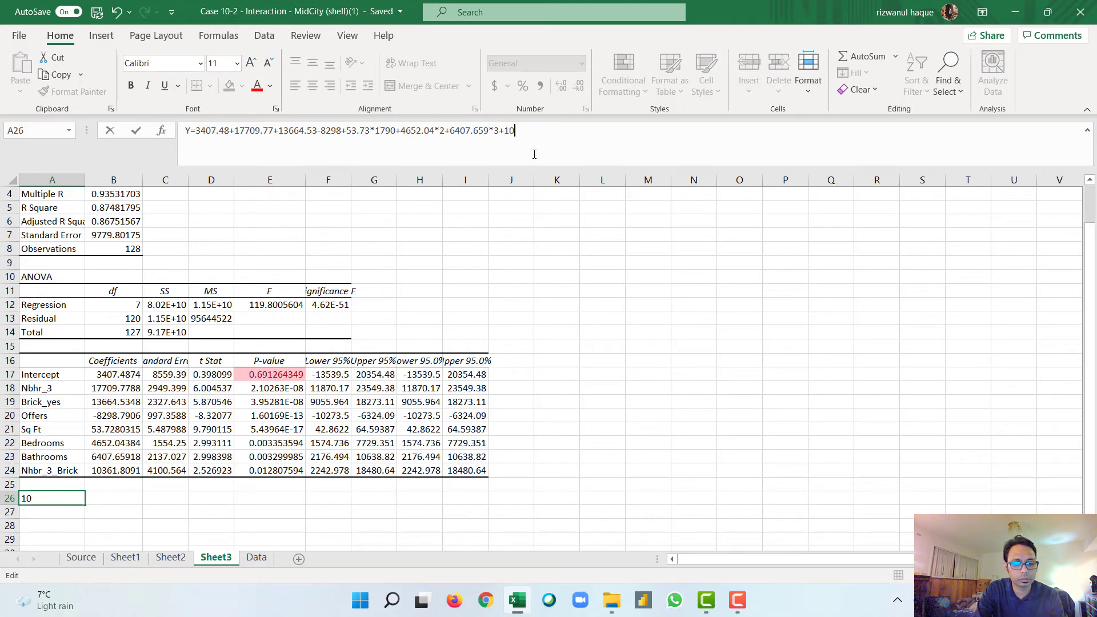
pyautogui.write('36')
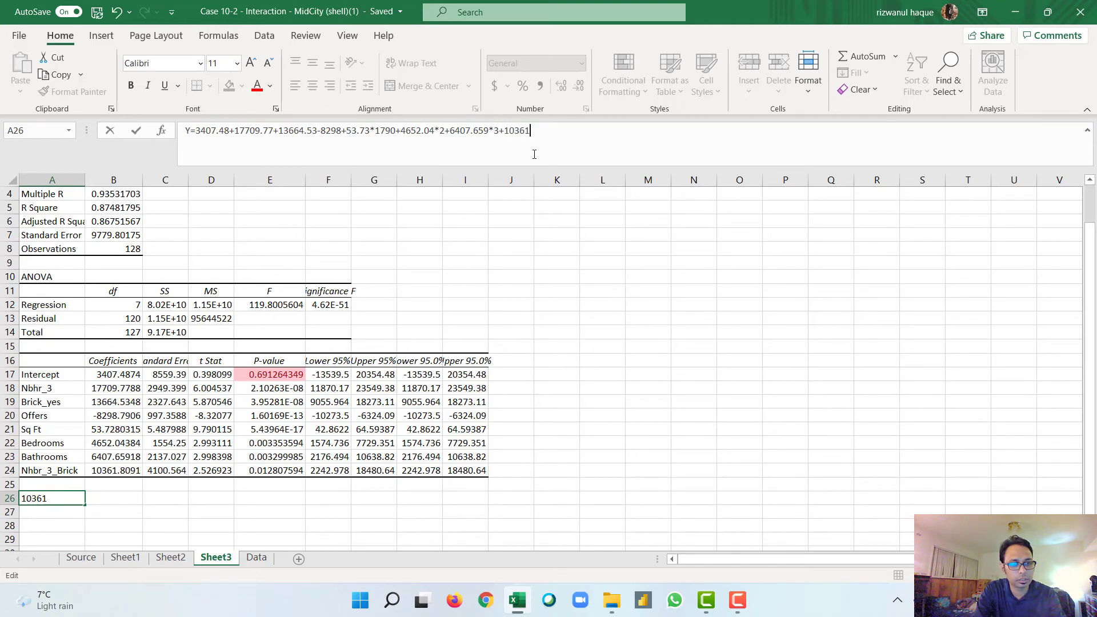
pyautogui.write('1.81')
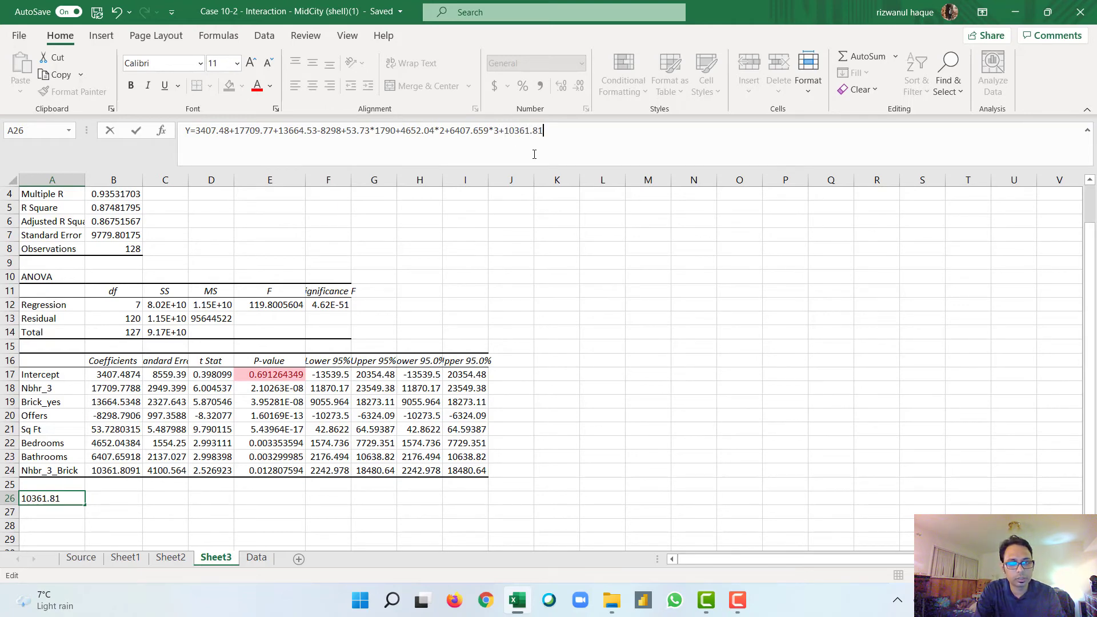
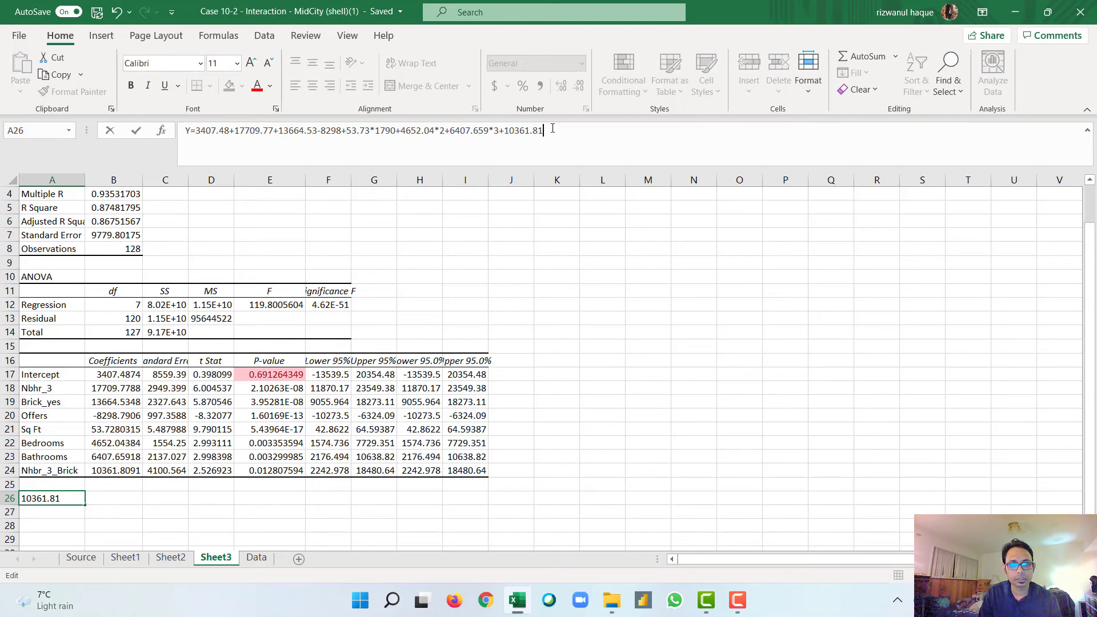
# Step: Copy the right-hand side of the equation in A26 and enter it in B28 as a formula to compute the predicted price
pyautogui.moveTo(542, 131); pyautogui.dragTo(197, 137)
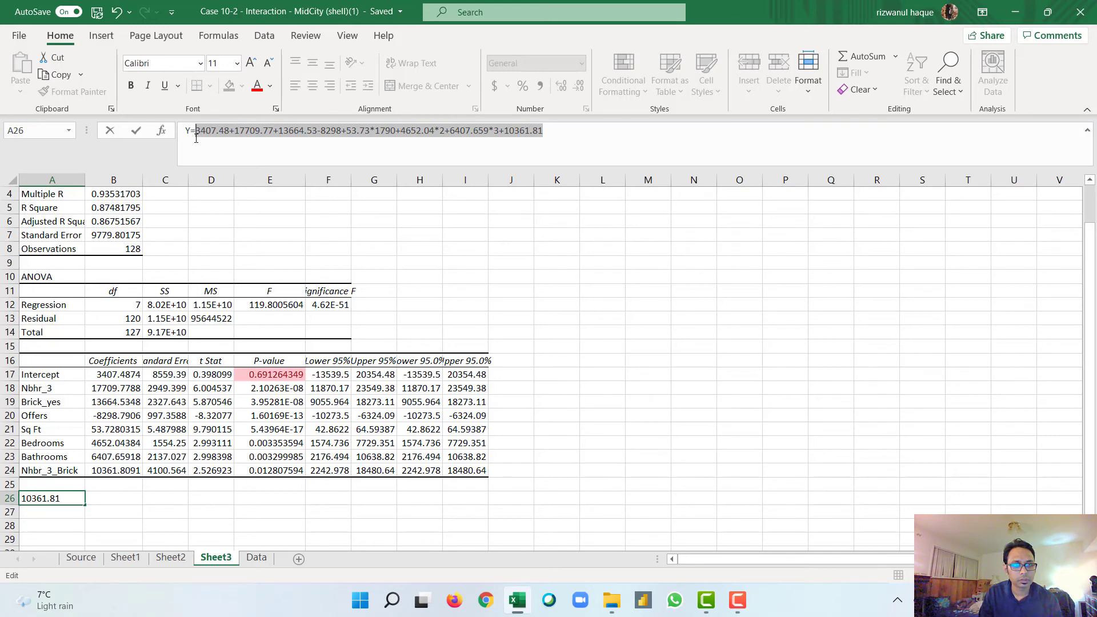
pyautogui.hotkey('ctrl', 'c')
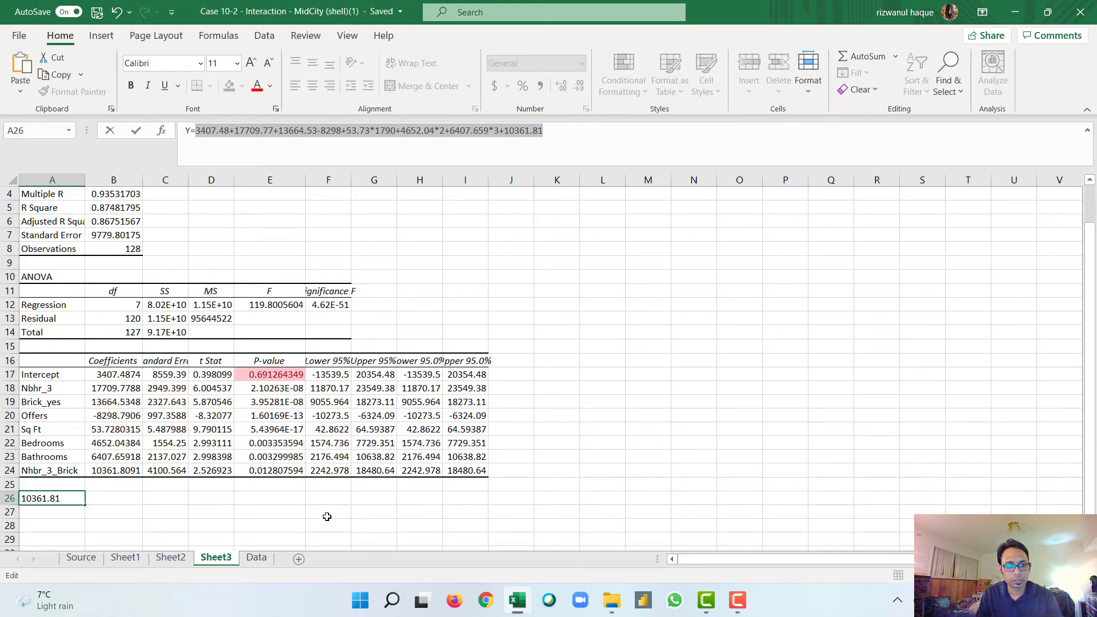
pyautogui.click(112, 529)
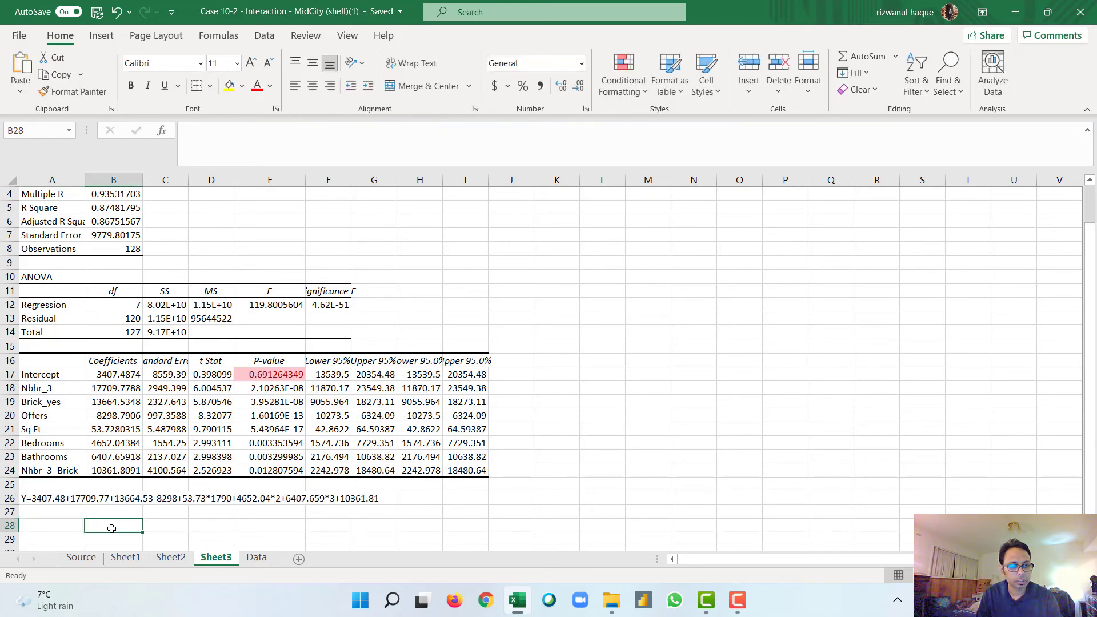
pyautogui.doubleClick(111, 528)
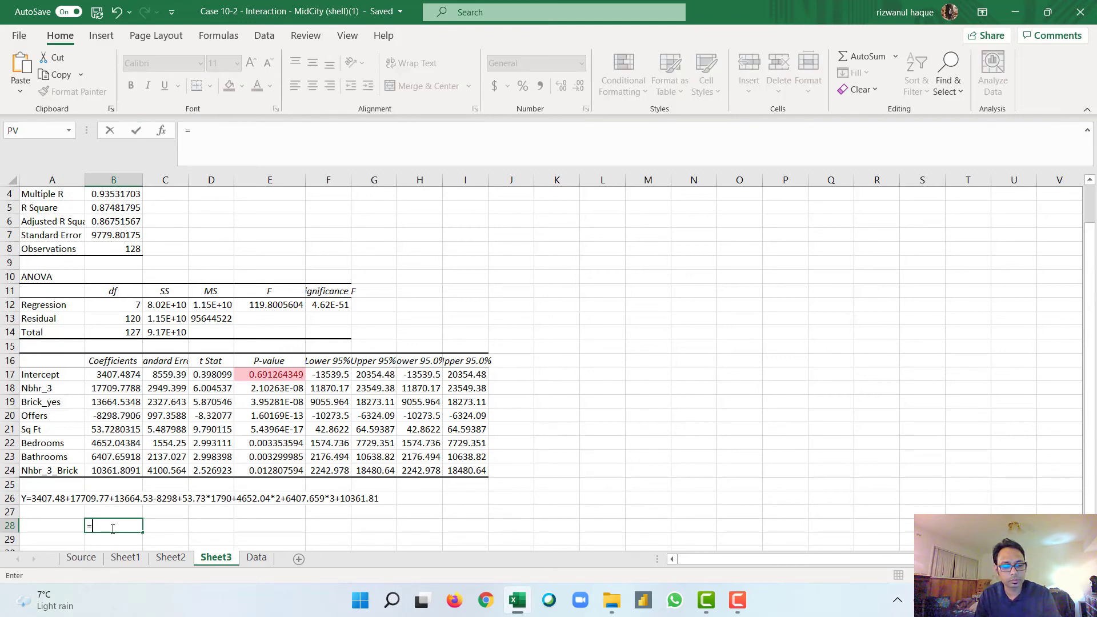
pyautogui.write('=')
pyautogui.hotkey('ctrl', 'v')
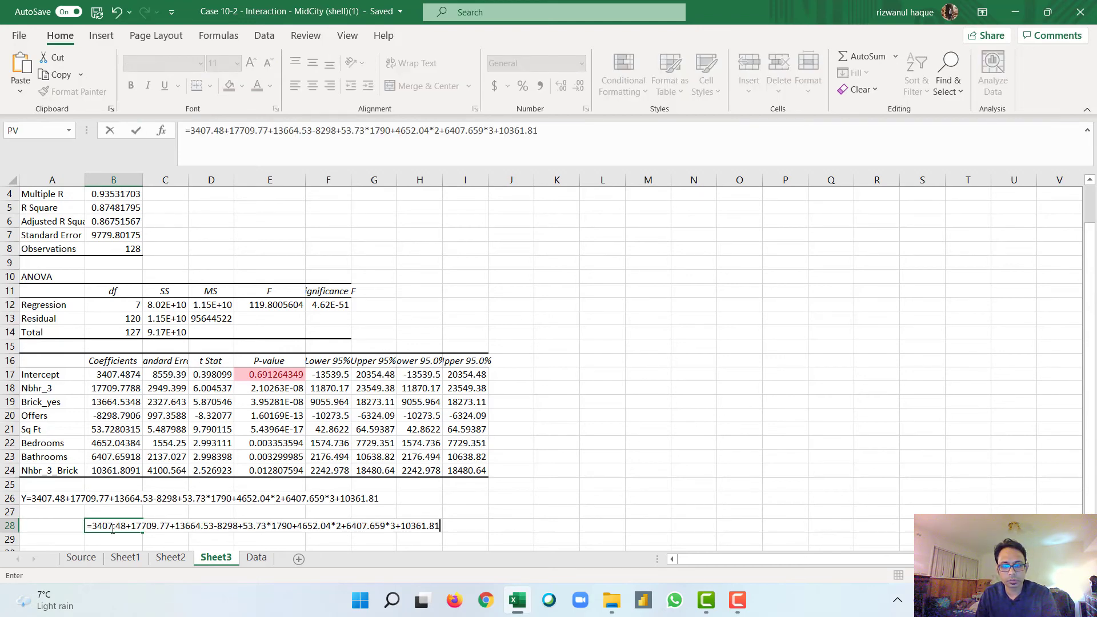
pyautogui.press('Return')
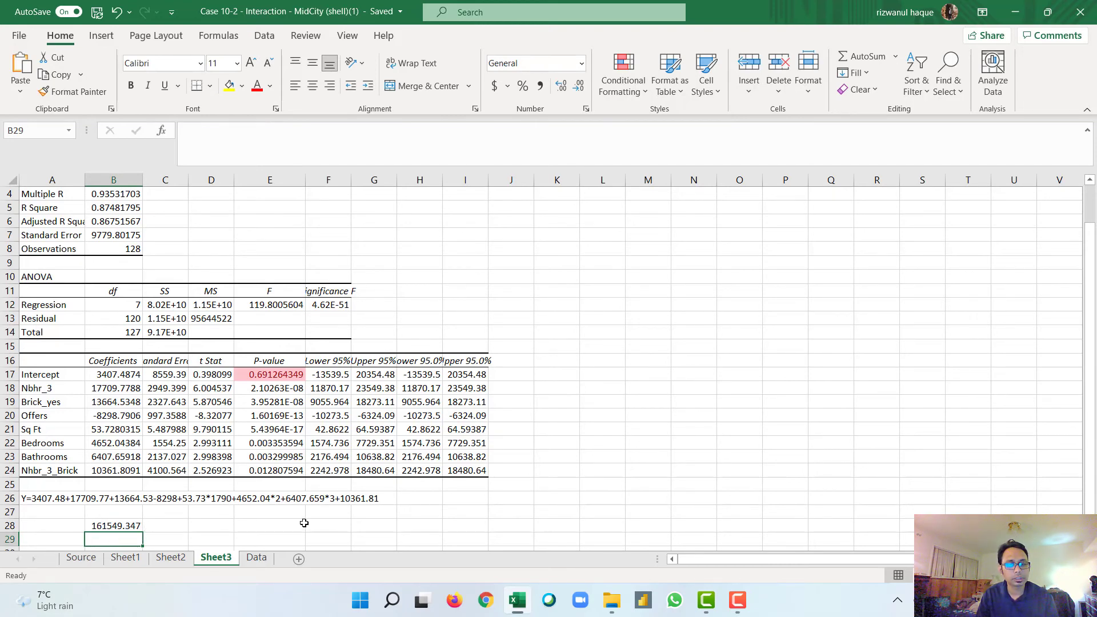
# Step: Examine the Data sheet's predictor values and Price for home 1 and home 15
pyautogui.click(257, 558)
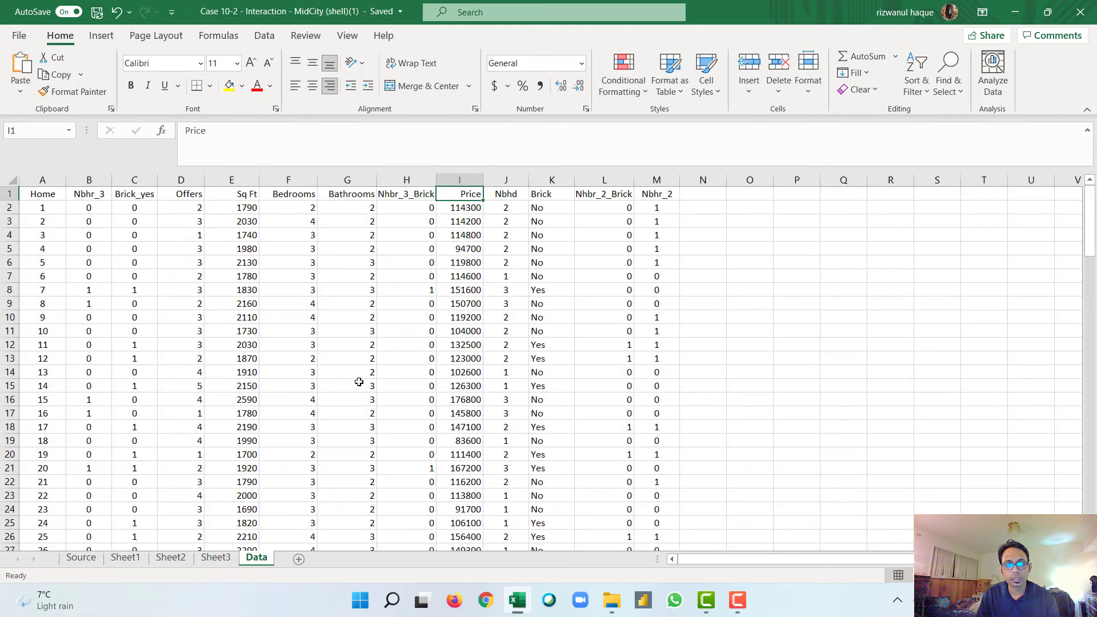
pyautogui.click(464, 210)
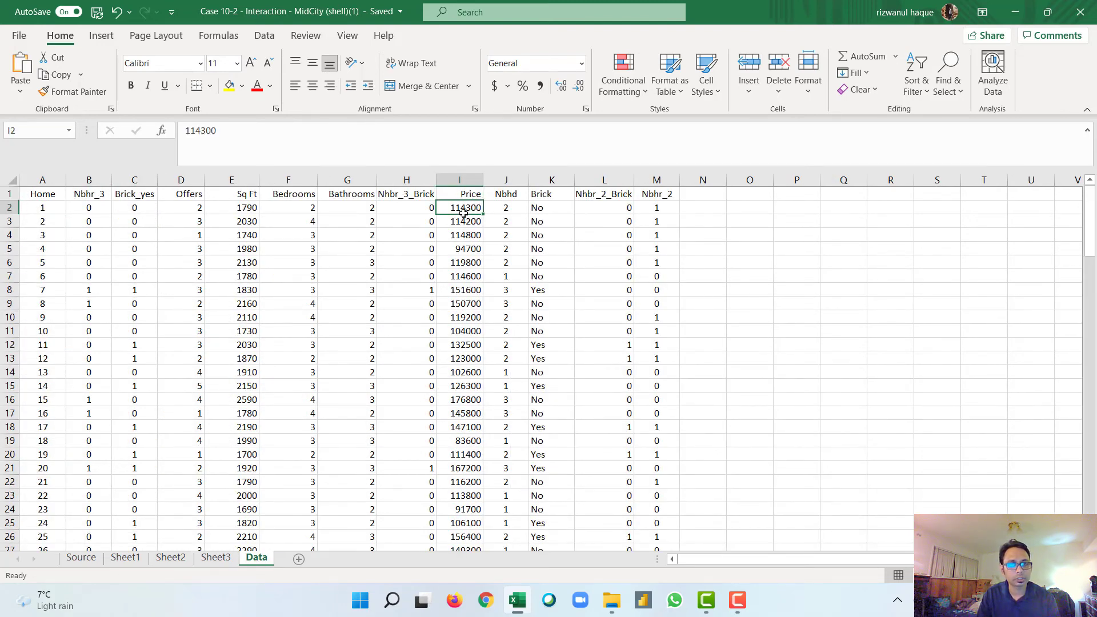
pyautogui.click(144, 210)
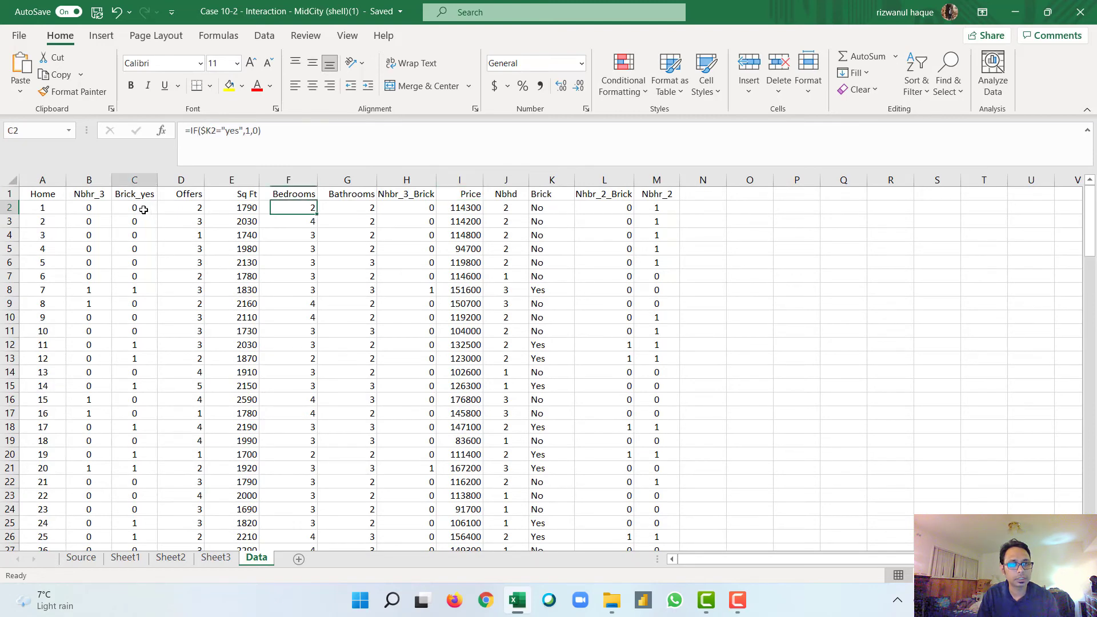
pyautogui.click(100, 211)
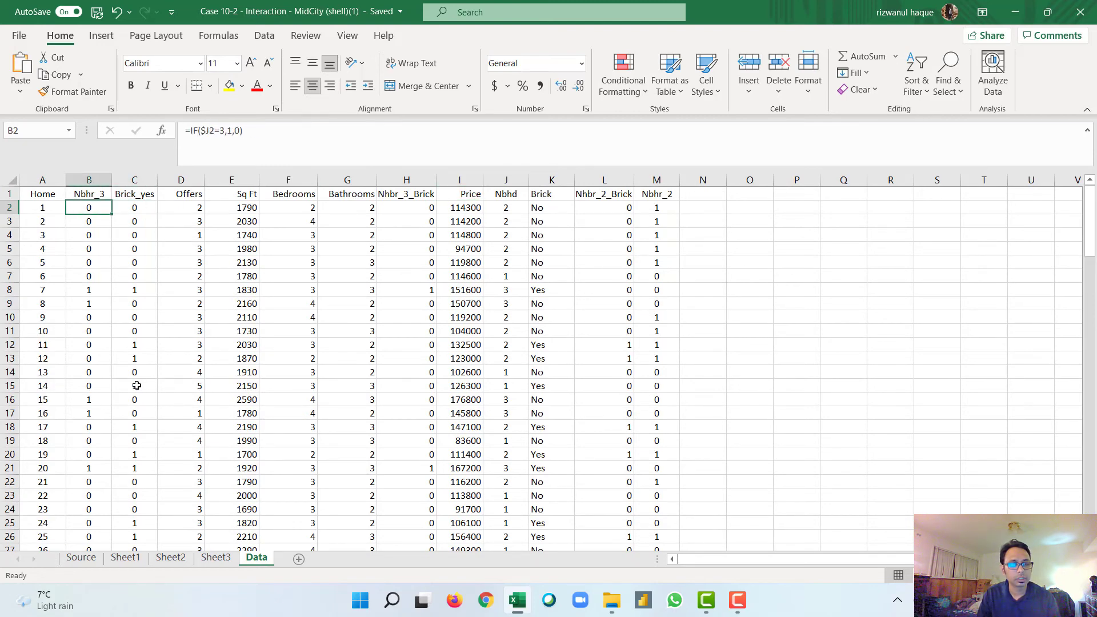
pyautogui.click(96, 400)
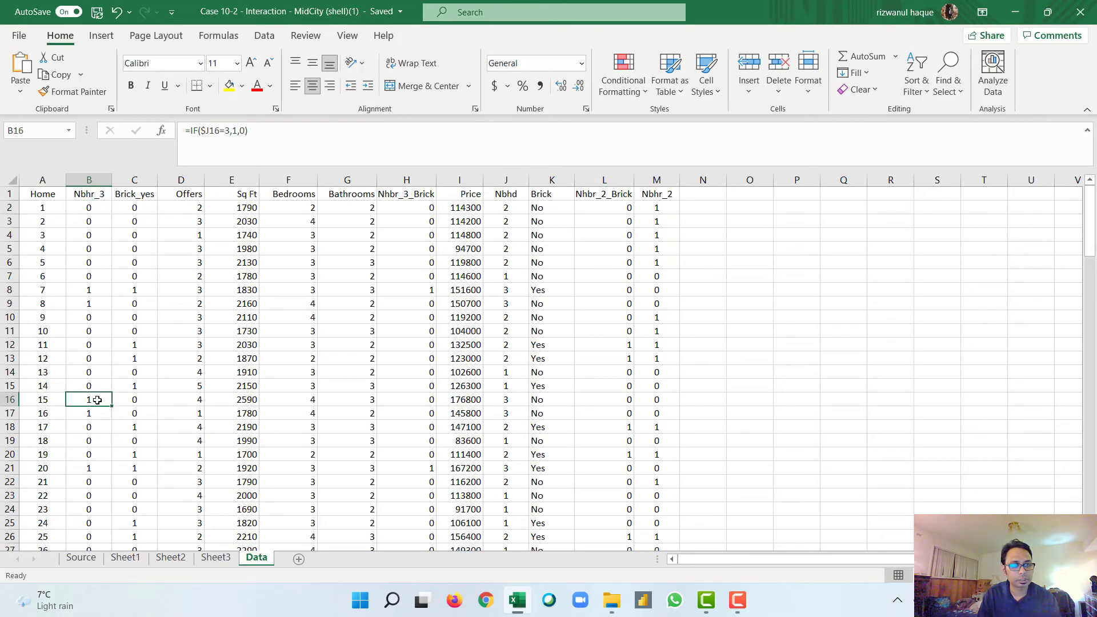
pyautogui.click(133, 404)
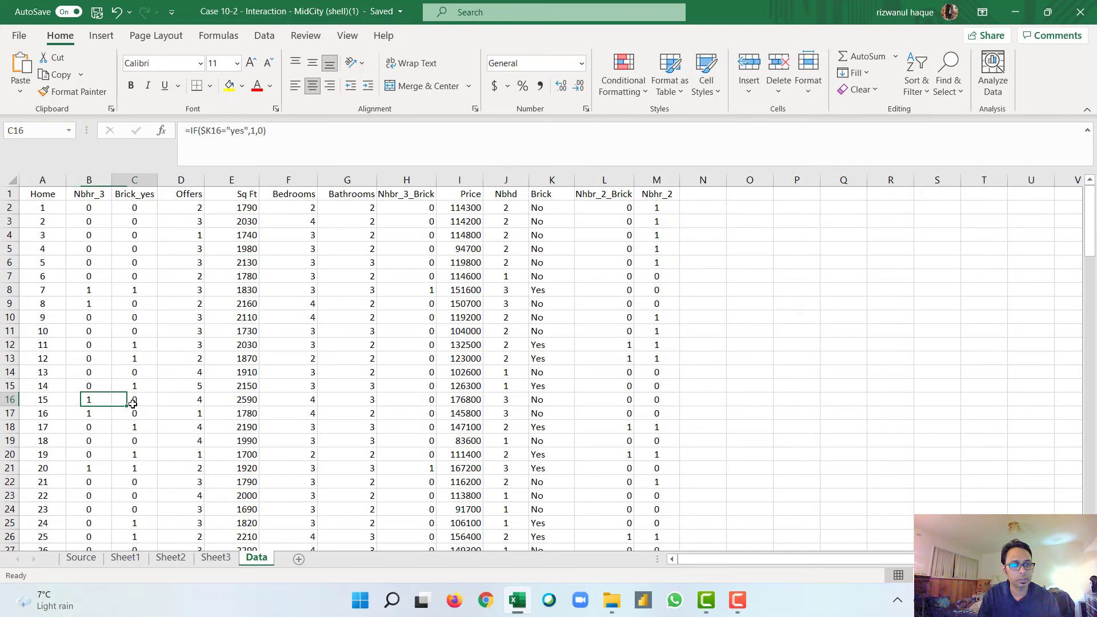
pyautogui.click(193, 400)
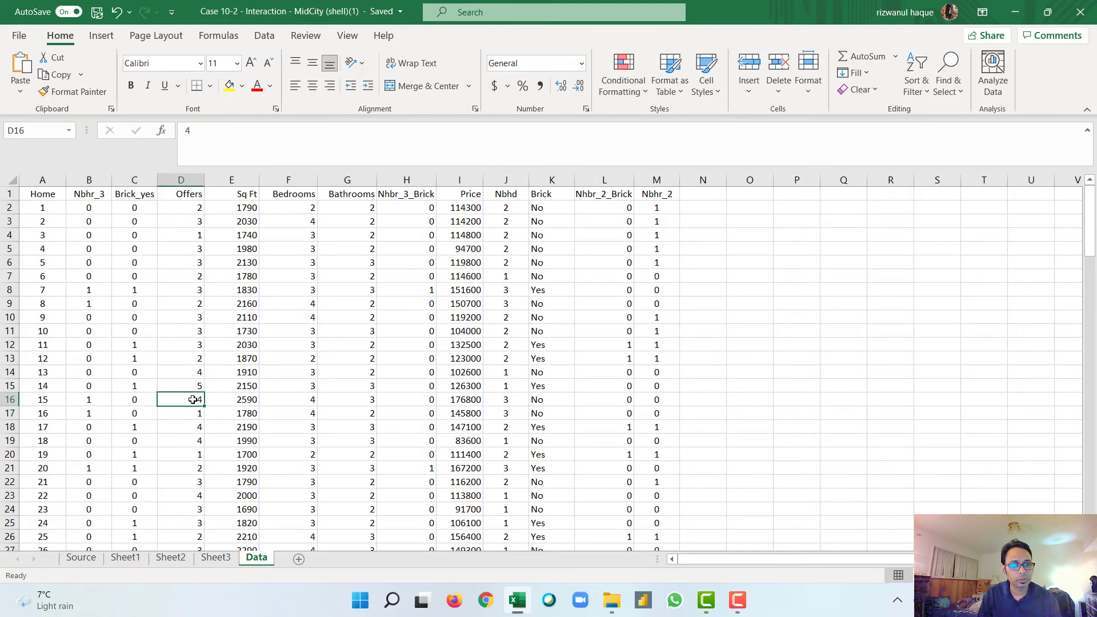
pyautogui.click(235, 401)
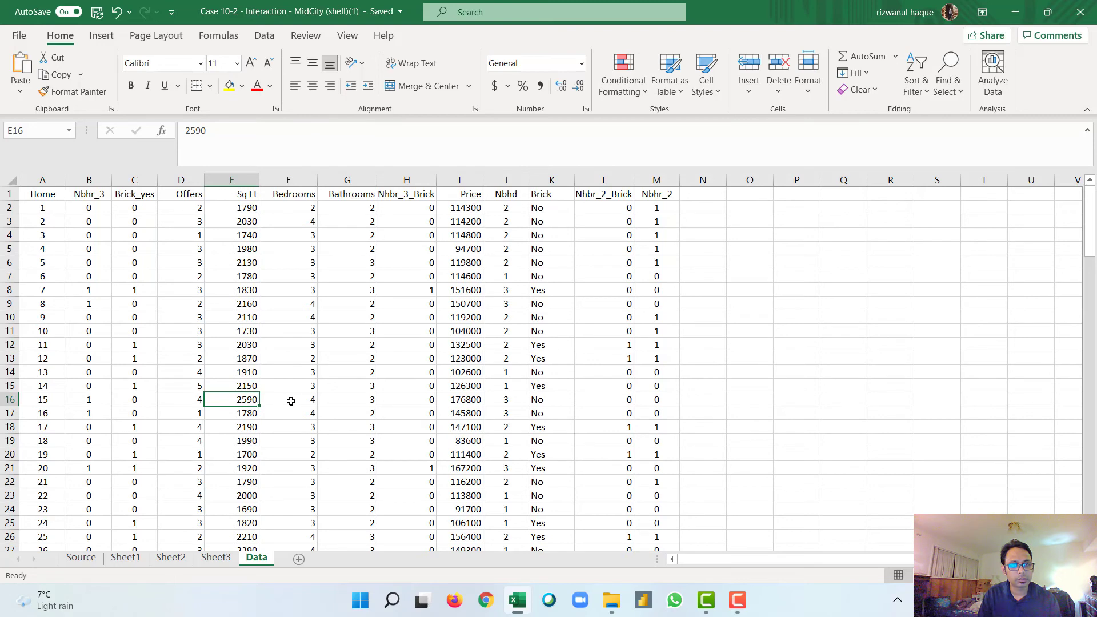
pyautogui.click(363, 399)
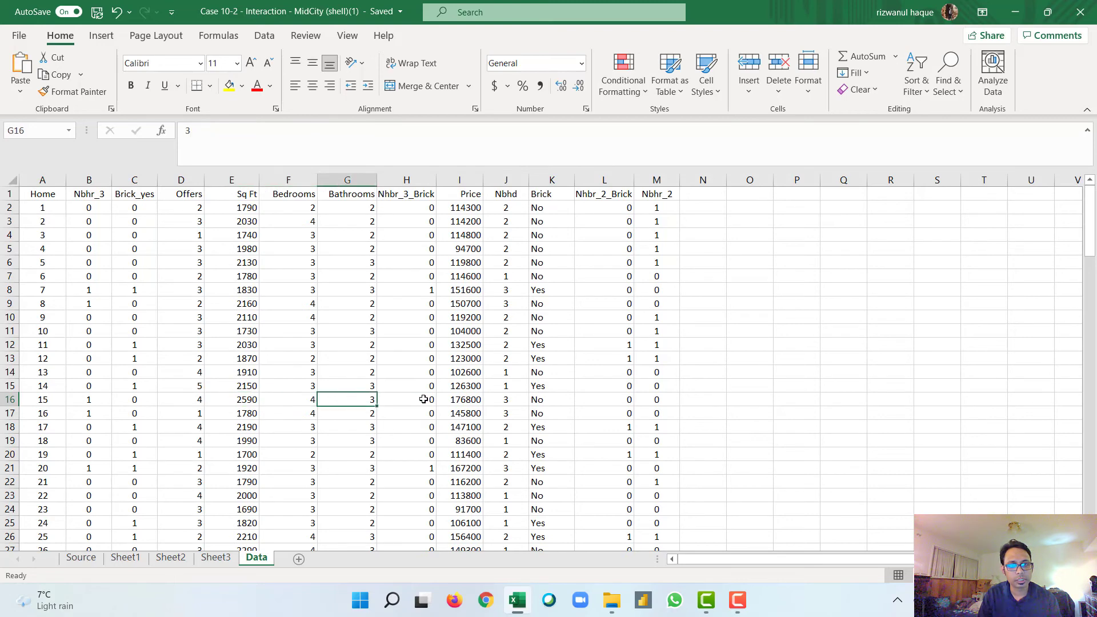
pyautogui.click(424, 400)
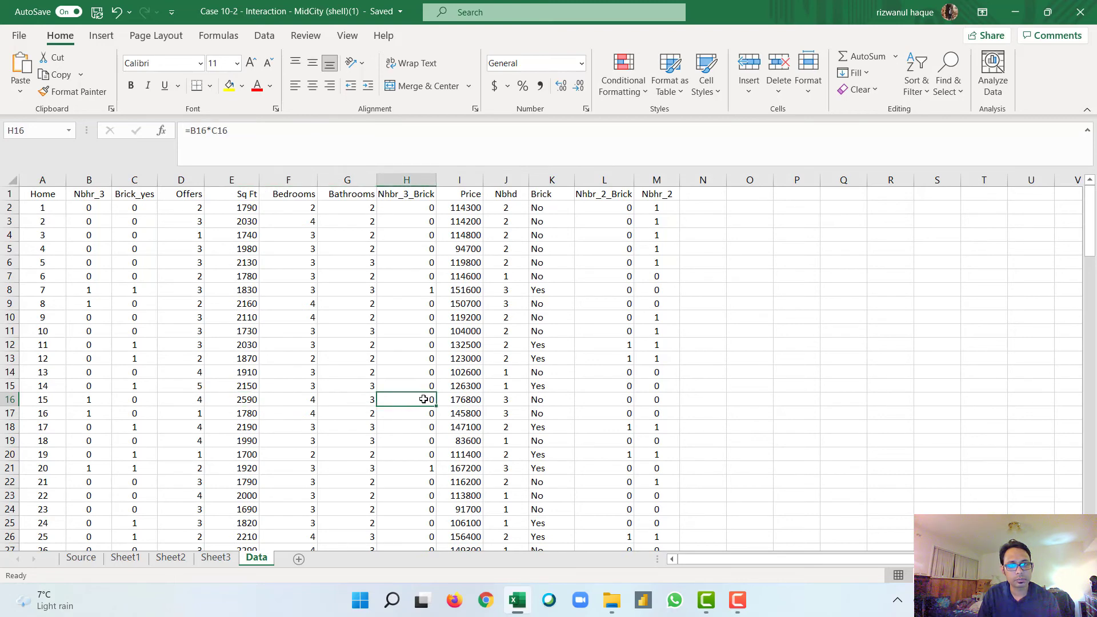
pyautogui.click(462, 400)
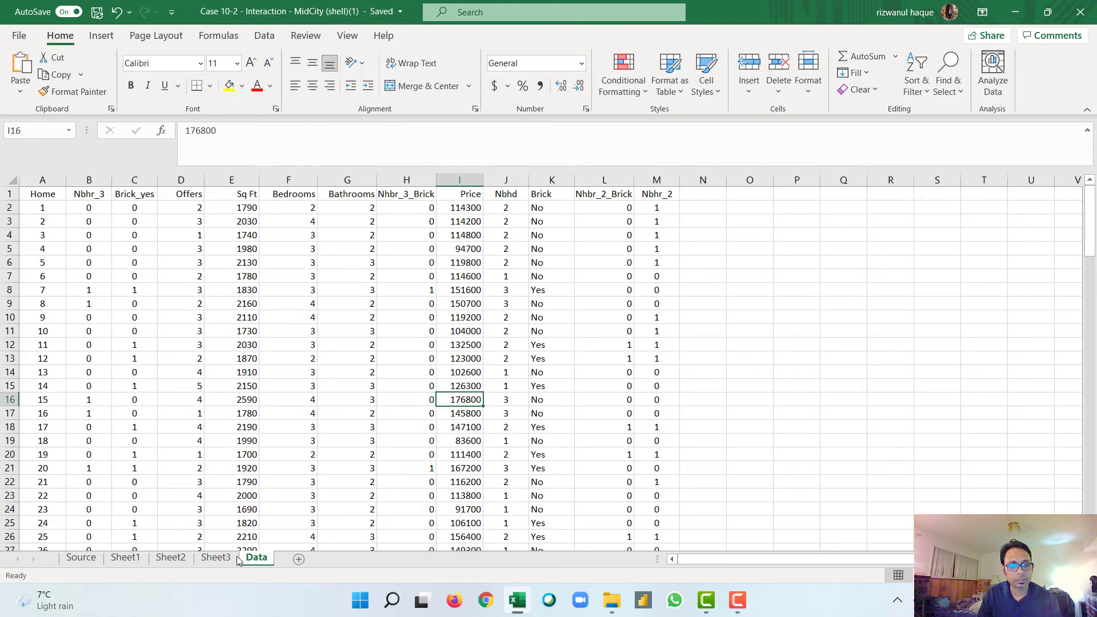
# Step: Check home 15's Offers value in the Data sheet against the regression output and equation on Sheet3
pyautogui.click(217, 557)
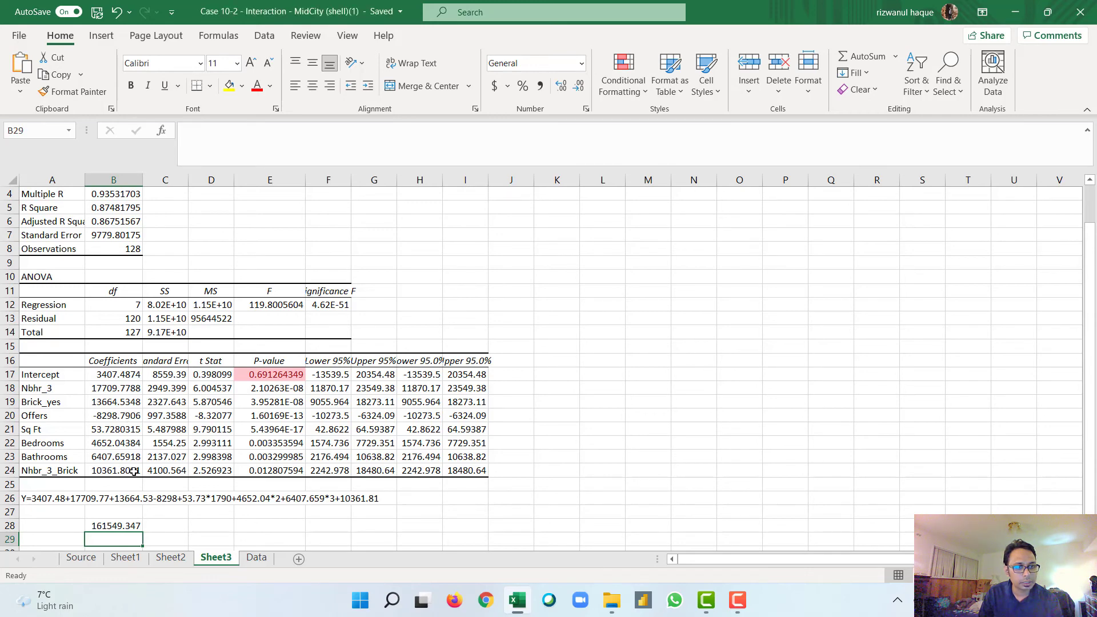
pyautogui.click(262, 562)
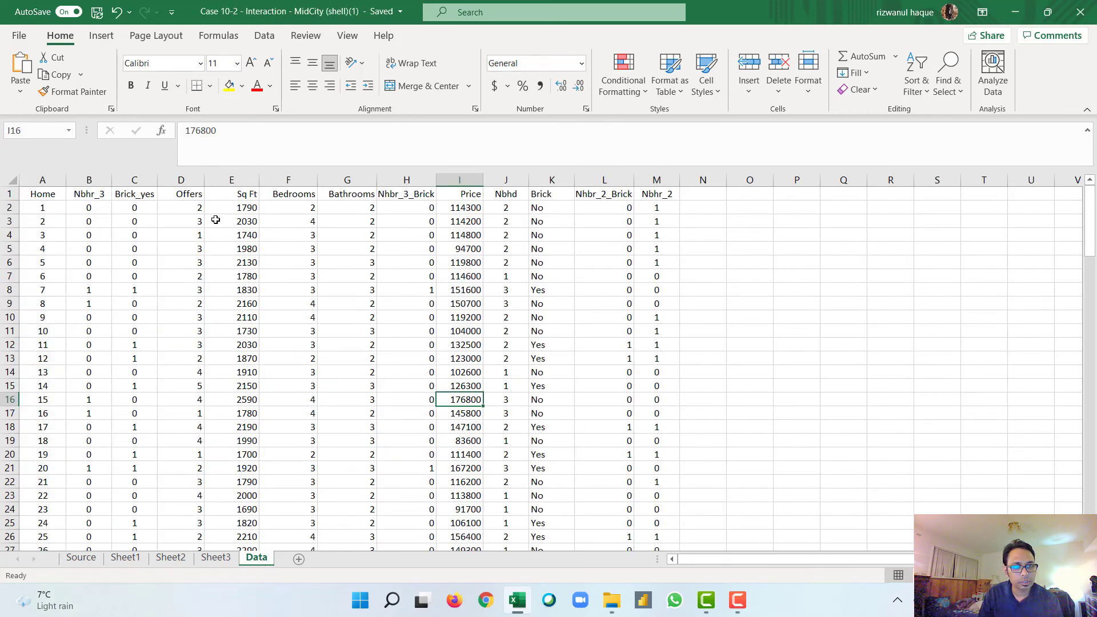
pyautogui.click(200, 400)
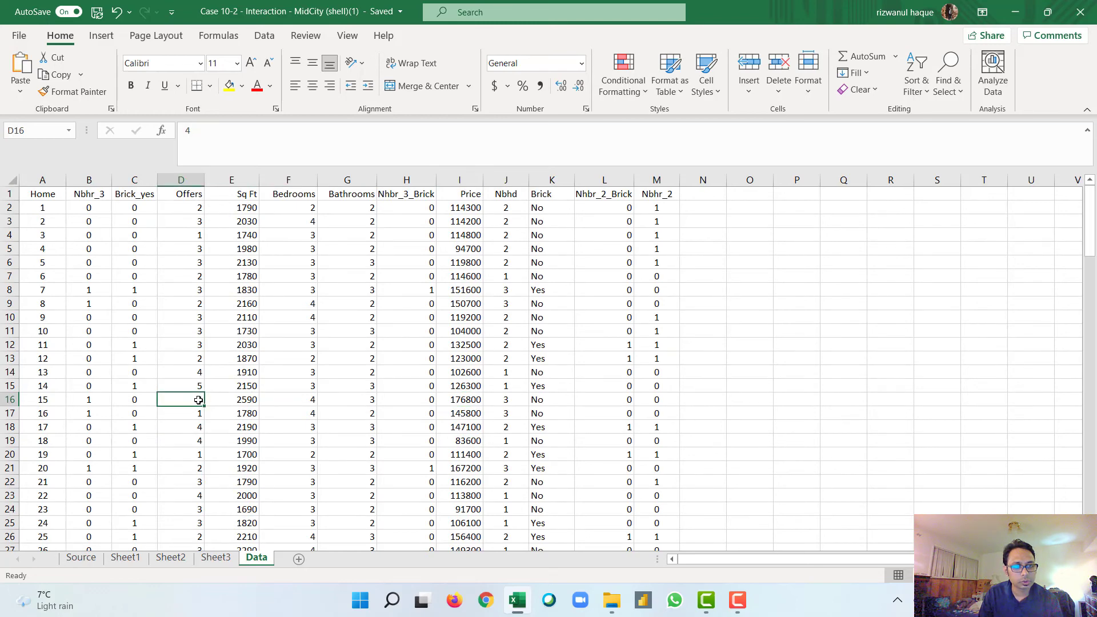
pyautogui.doubleClick(198, 400)
pyautogui.click(199, 387)
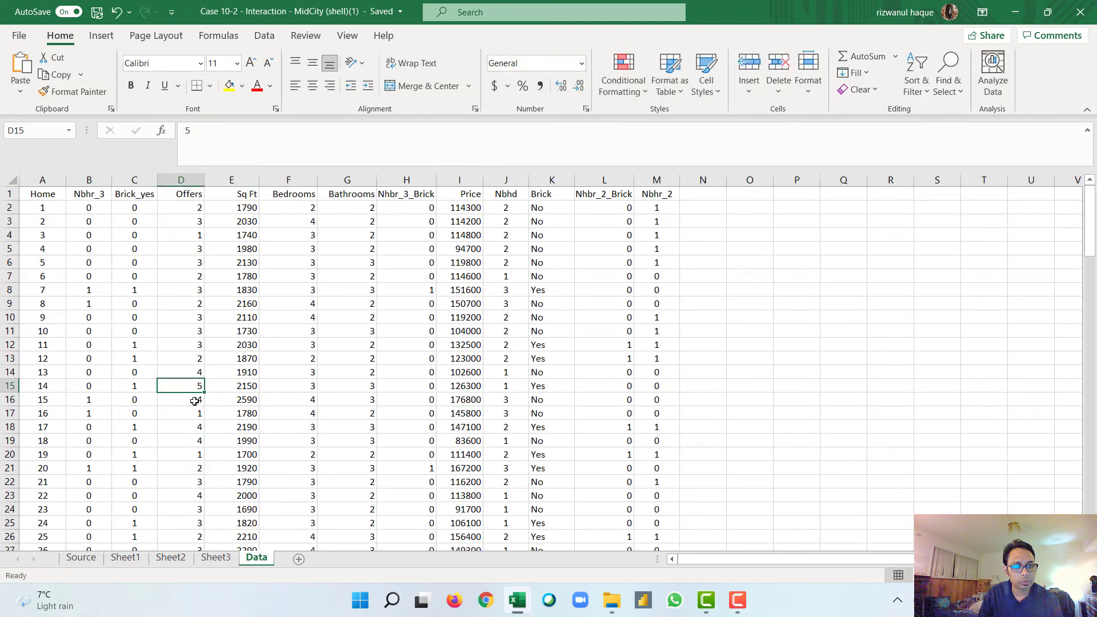
pyautogui.doubleClick(195, 400)
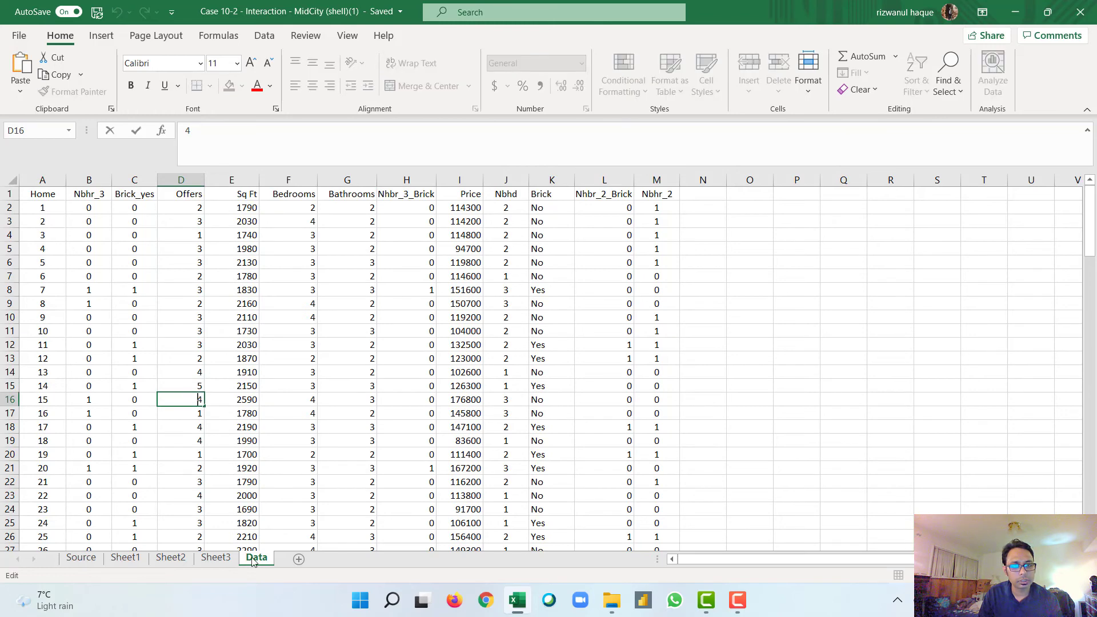
pyautogui.click(216, 558)
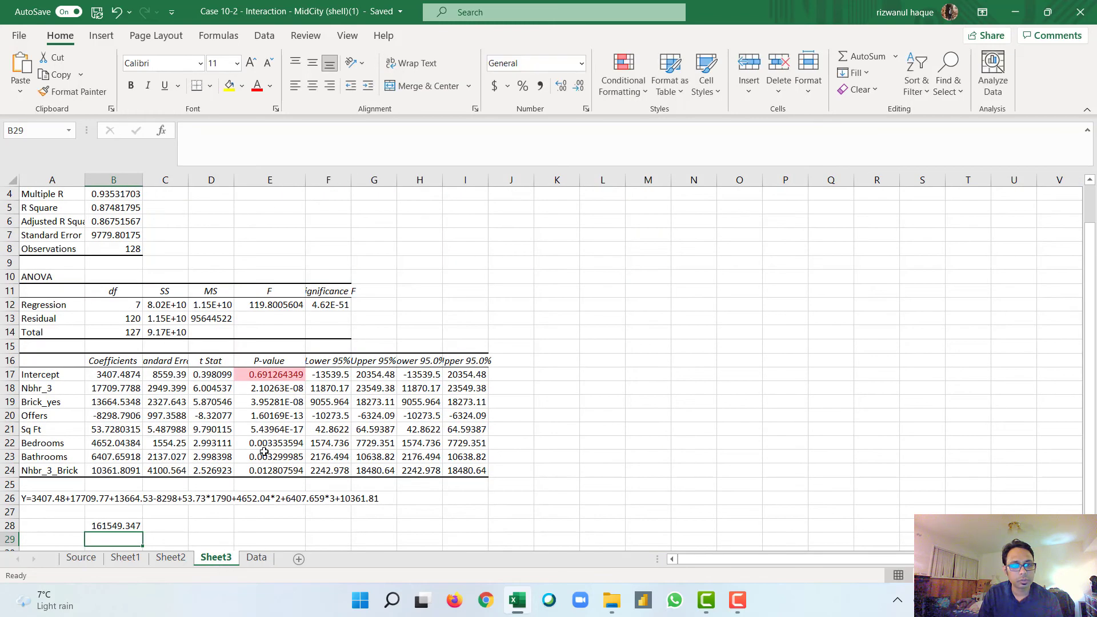
# Step: Multiply the Offers coefficient in the A26 equation by 3, making that term -8298*3
pyautogui.click(43, 498)
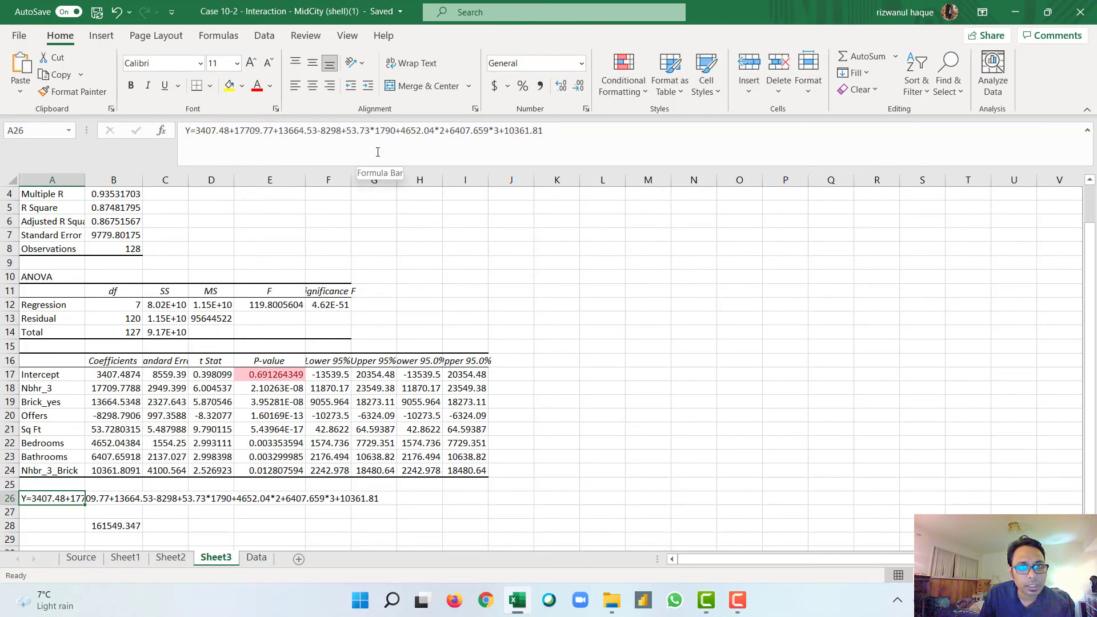
pyautogui.click(343, 133)
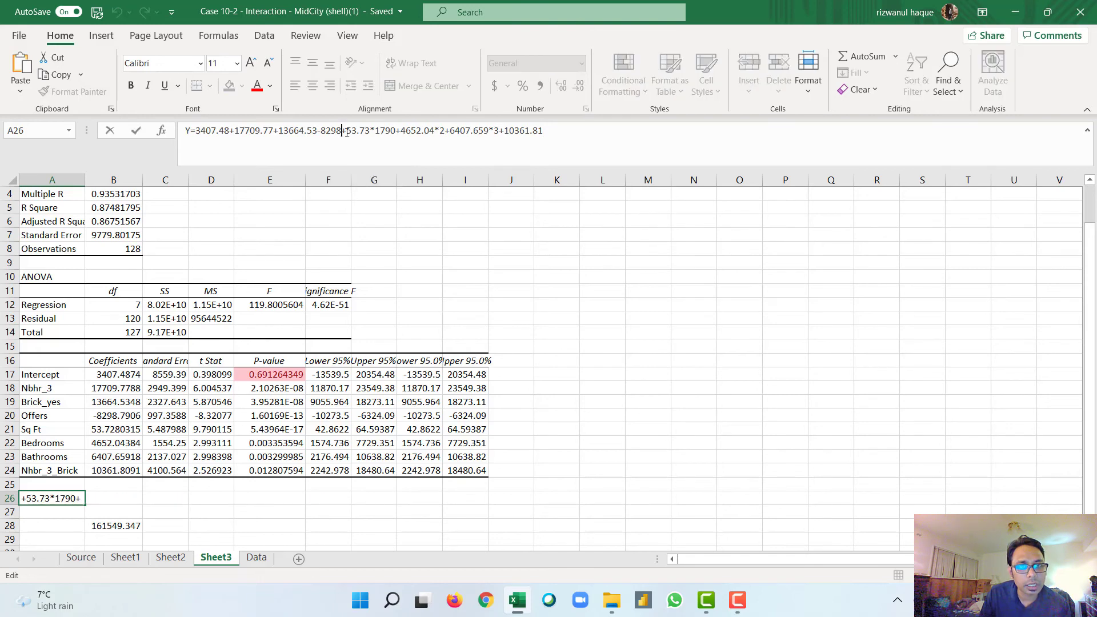
pyautogui.write('*3')
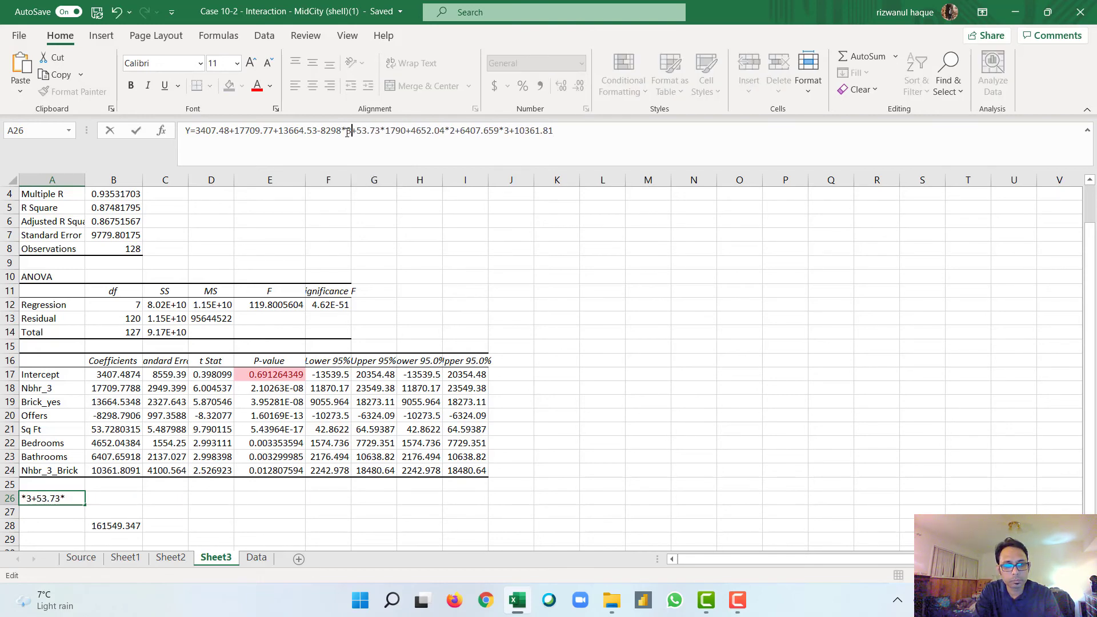
pyautogui.press('Return')
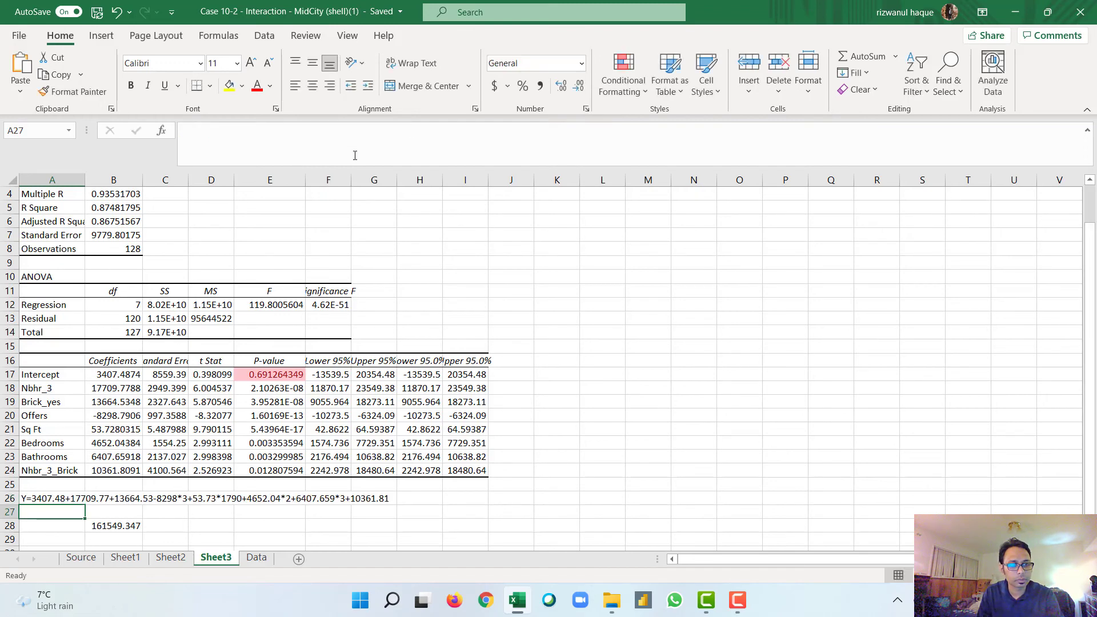
# Step: Try to replace the formula in B28 with the updated equation by clearing everything after the equals sign and pasting the copied expression
pyautogui.click(106, 525)
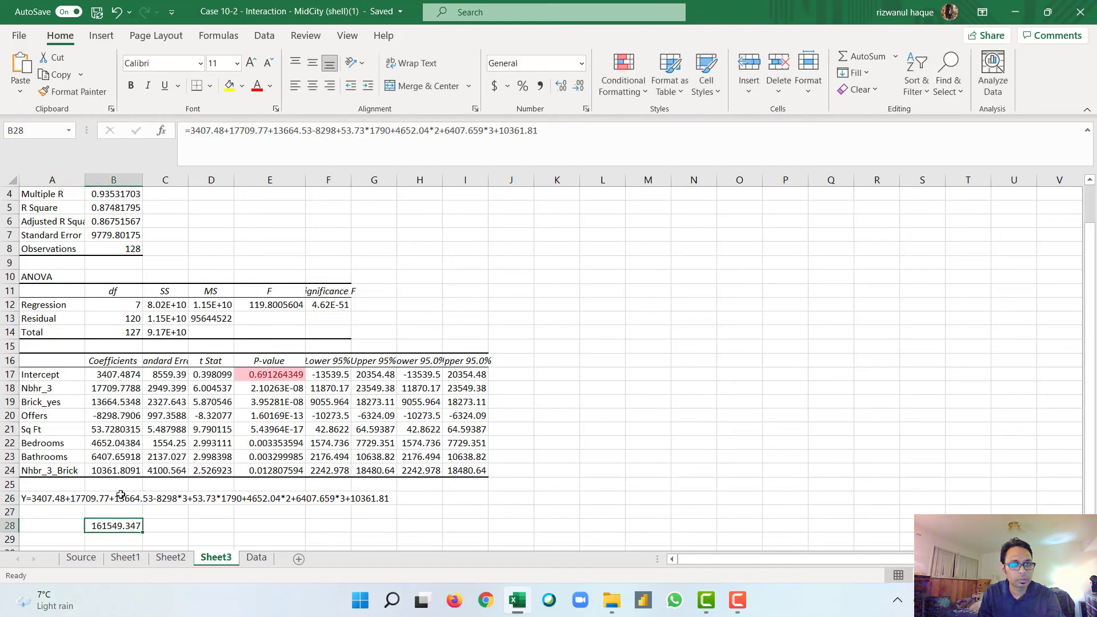
pyautogui.moveTo(192, 130); pyautogui.dragTo(540, 131)
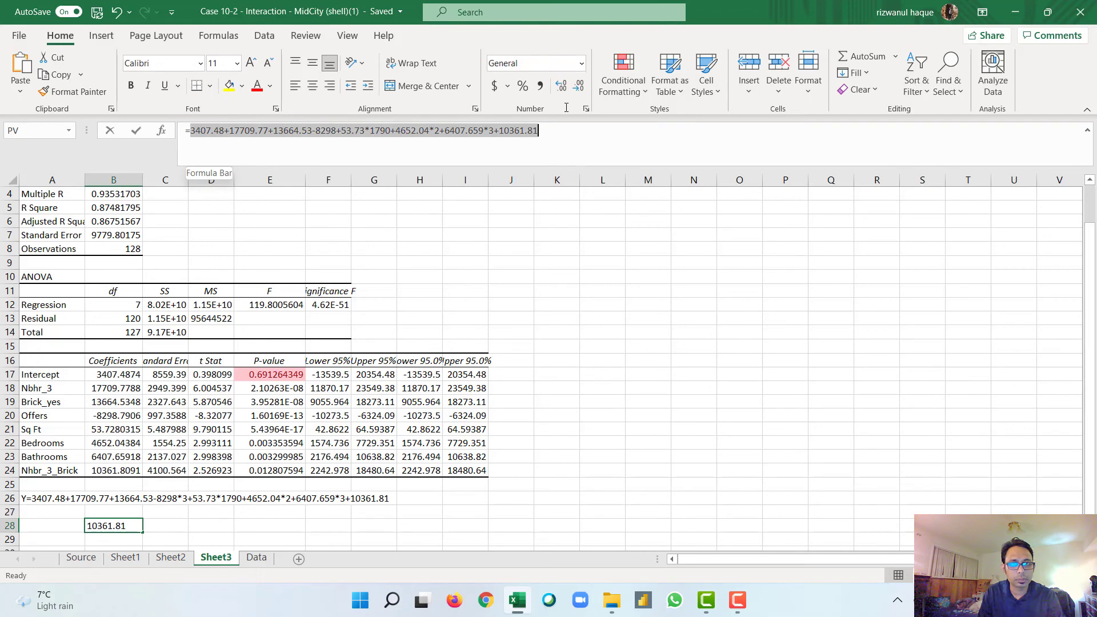
pyautogui.doubleClick(105, 526)
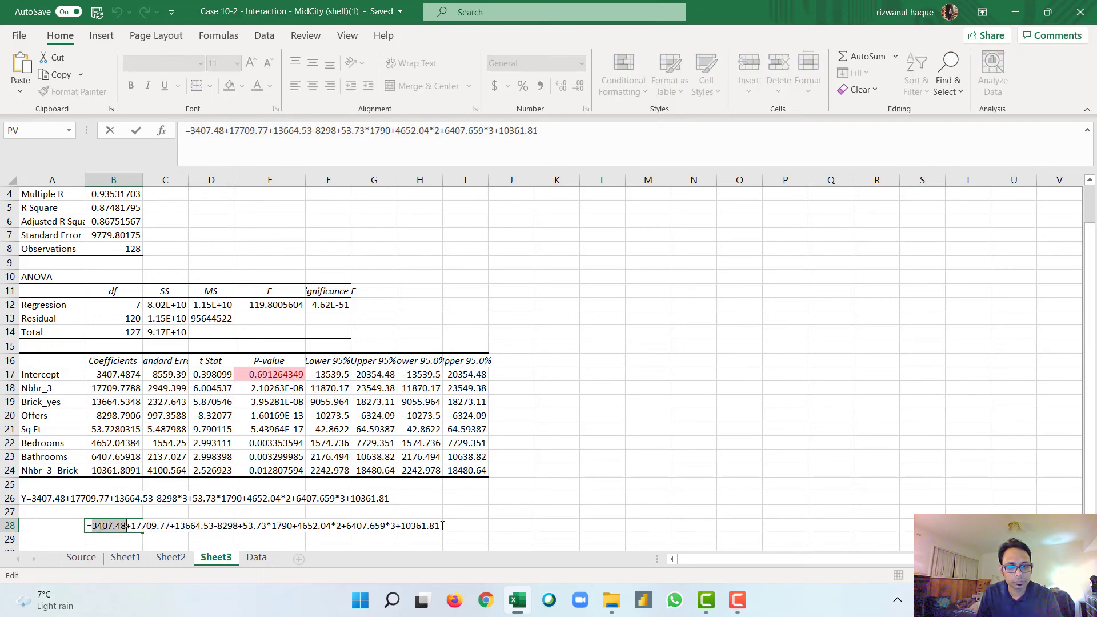
pyautogui.moveTo(442, 526); pyautogui.dragTo(94, 534)
pyautogui.hotkey('ctrl', 'c')
pyautogui.press('BackSpace')
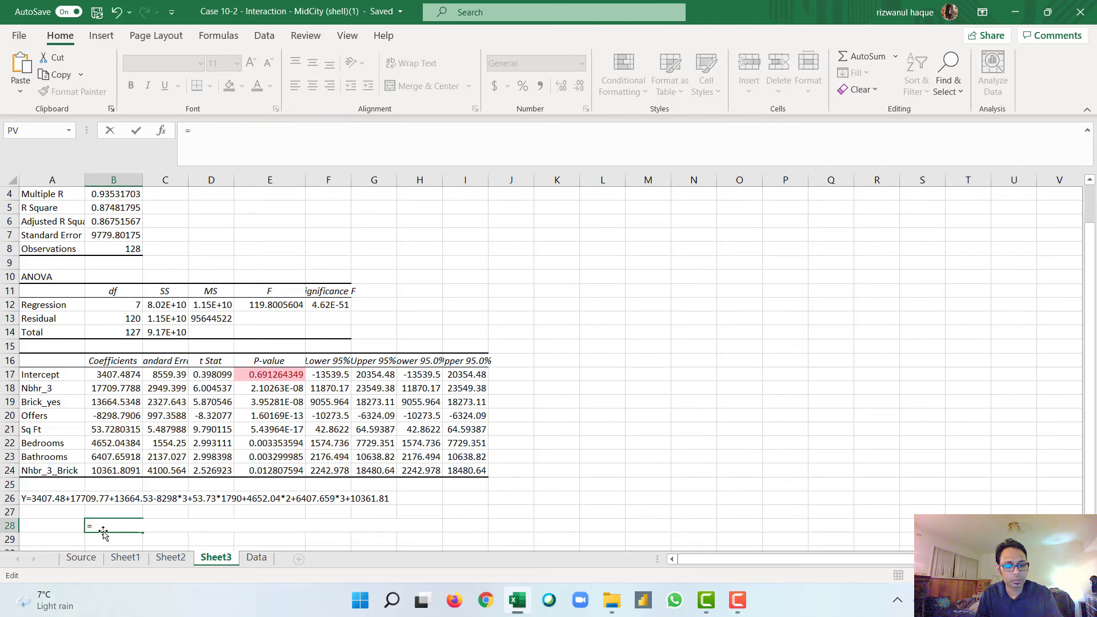
pyautogui.hotkey('ctrl', 'v')
pyautogui.press('Return')
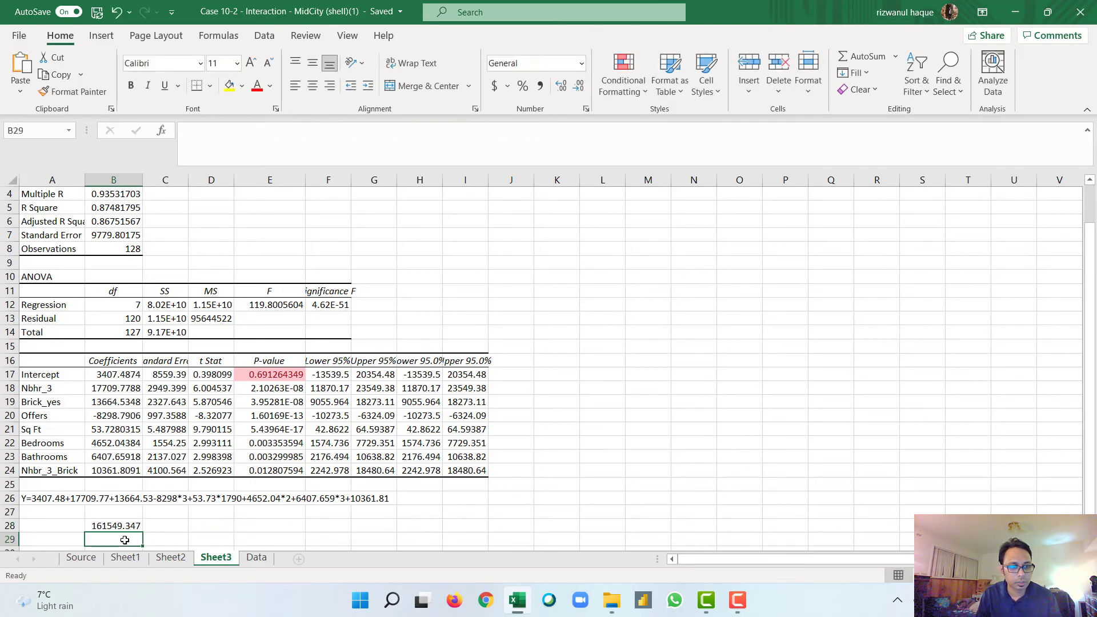
# Step: Multiply the Offers coefficient in the B28 formula by 3, making that term -8298*3
pyautogui.doubleClick(113, 525)
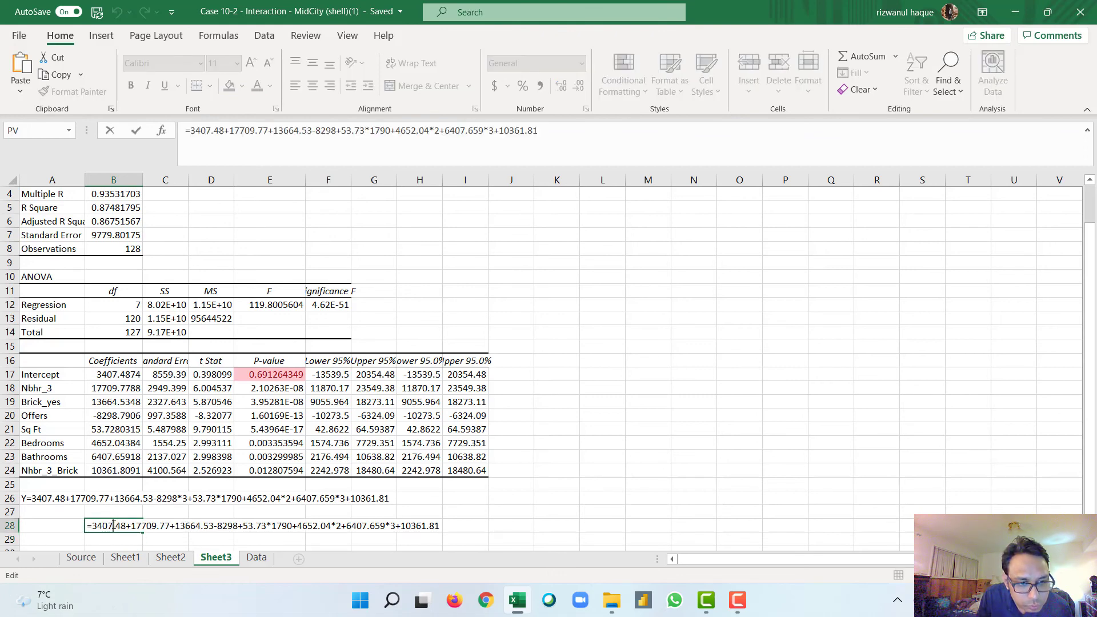
pyautogui.click(239, 526)
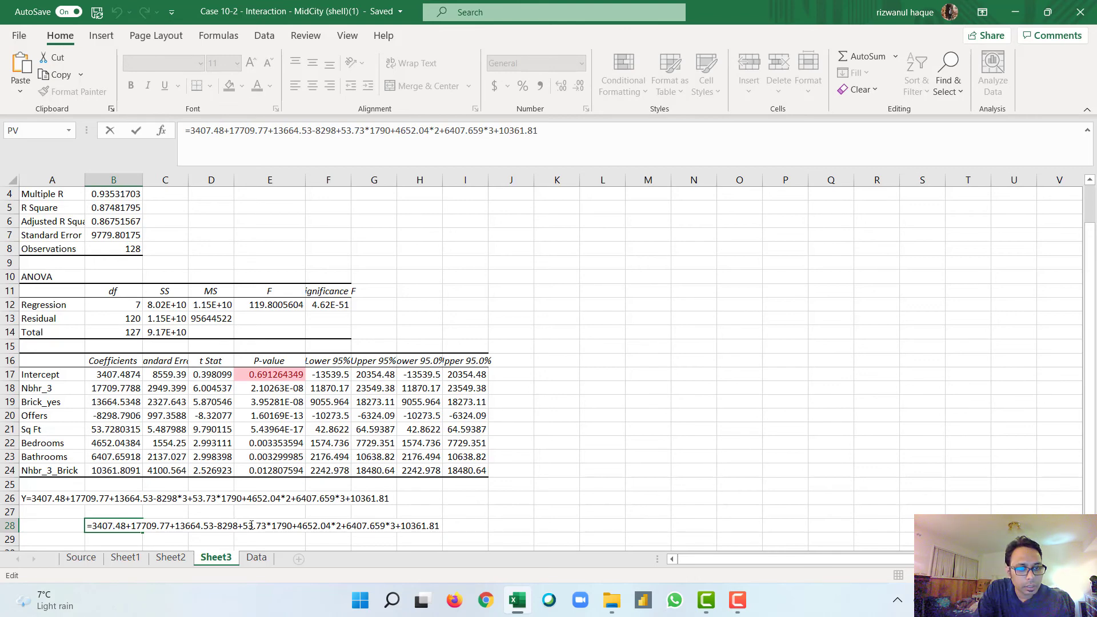
pyautogui.write('*3')
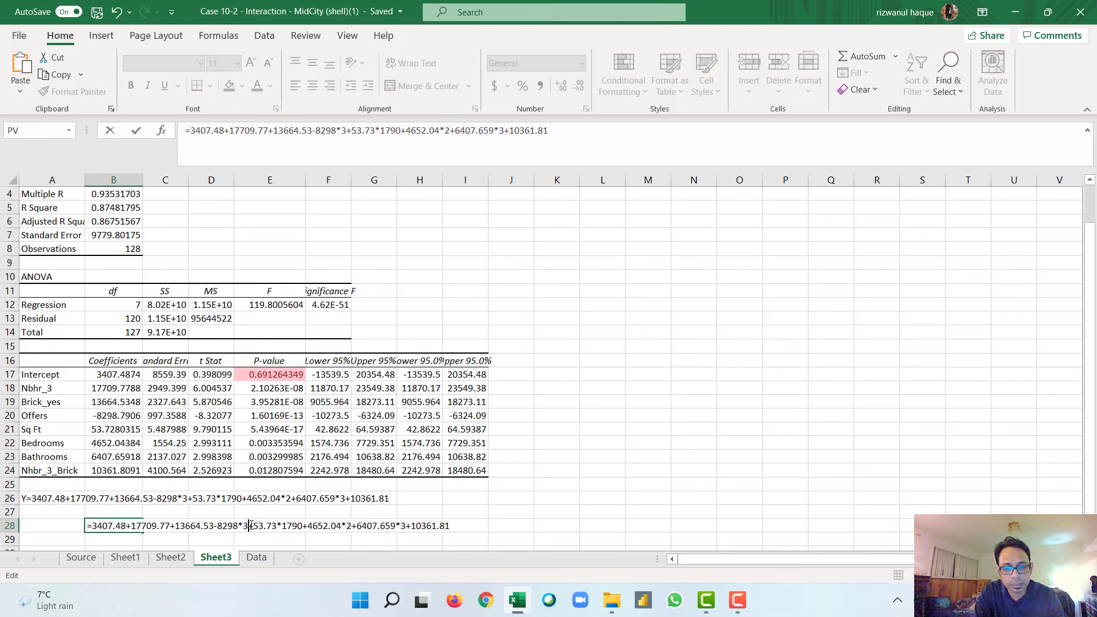
pyautogui.press('Return')
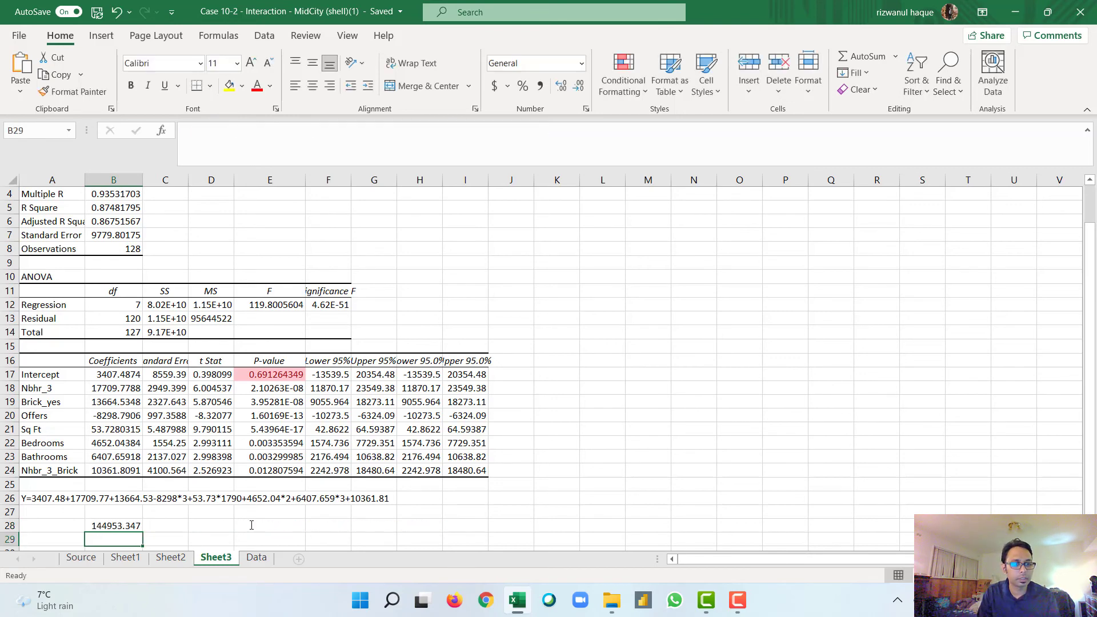
# Step: Compare the predicted price in B28 with the Sheet2 regression and the Data sheet, checking the Offers values of homes 10 to 15
pyautogui.scroll(-1, 180, 519)
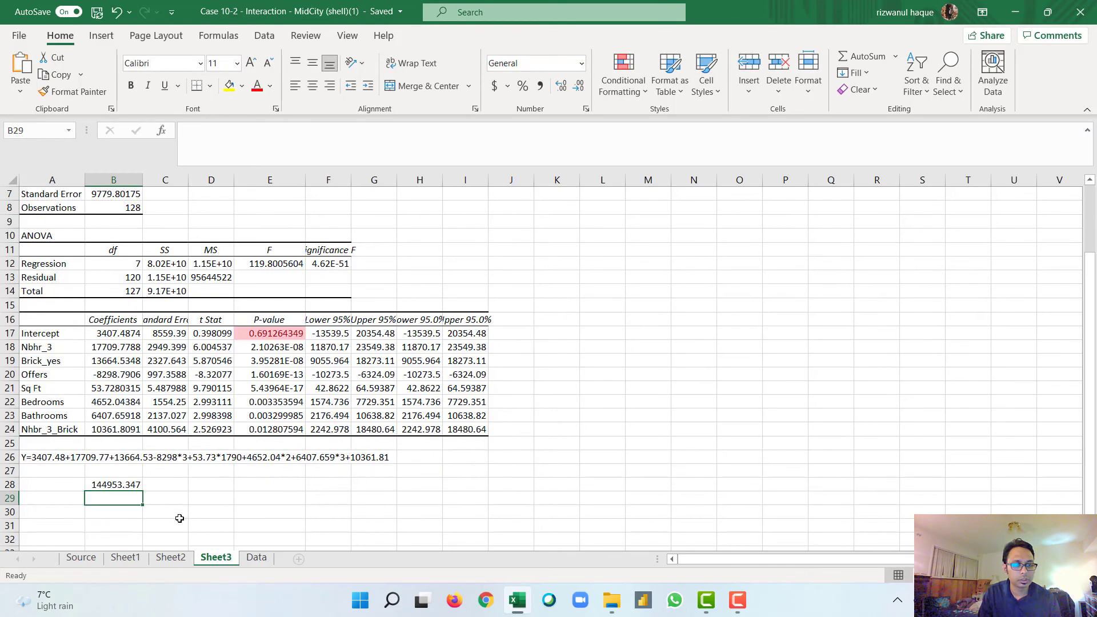
pyautogui.click(119, 485)
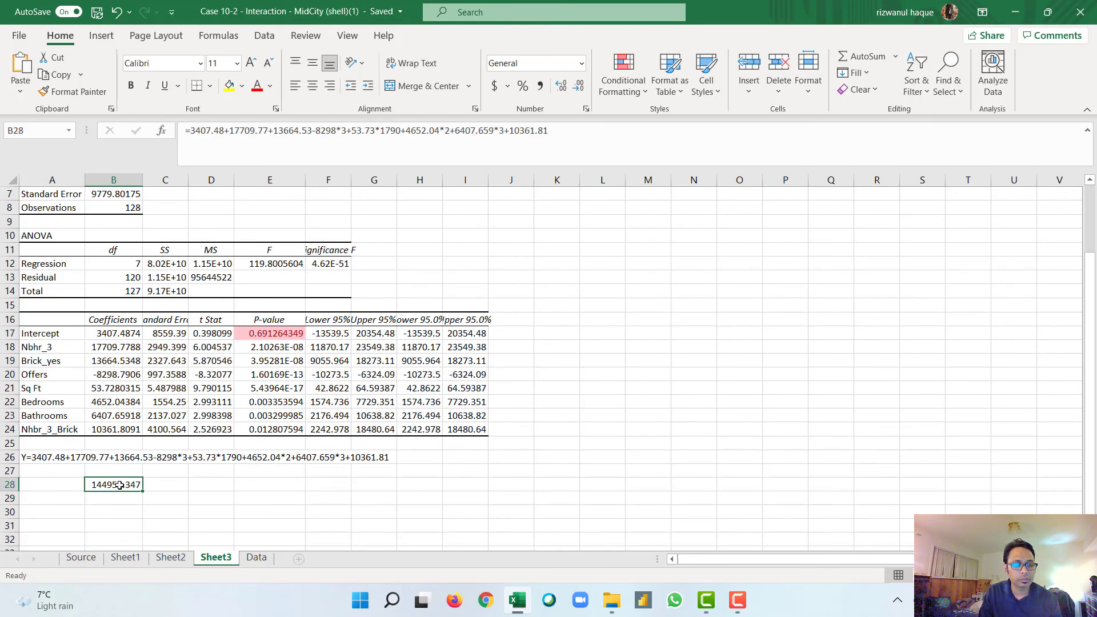
pyautogui.click(255, 559)
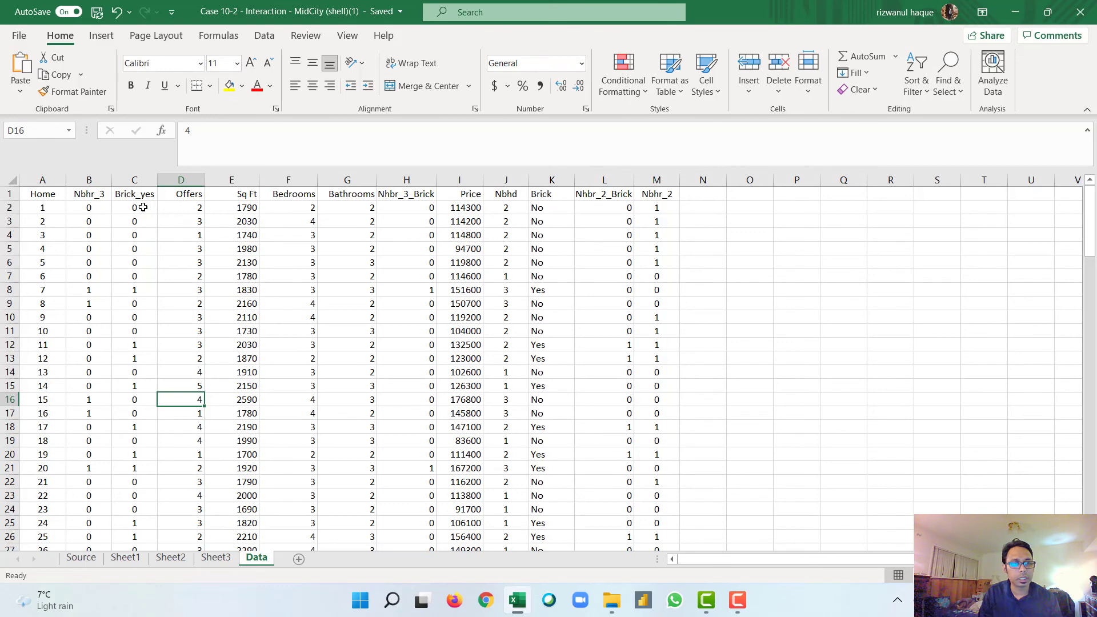
pyautogui.click(223, 565)
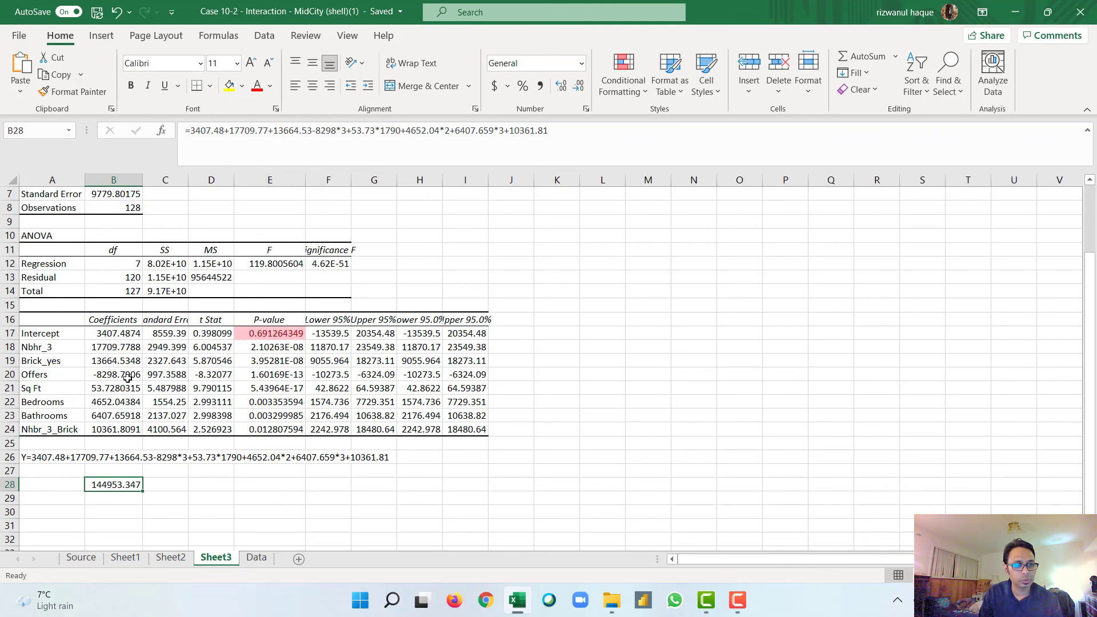
pyautogui.click(167, 559)
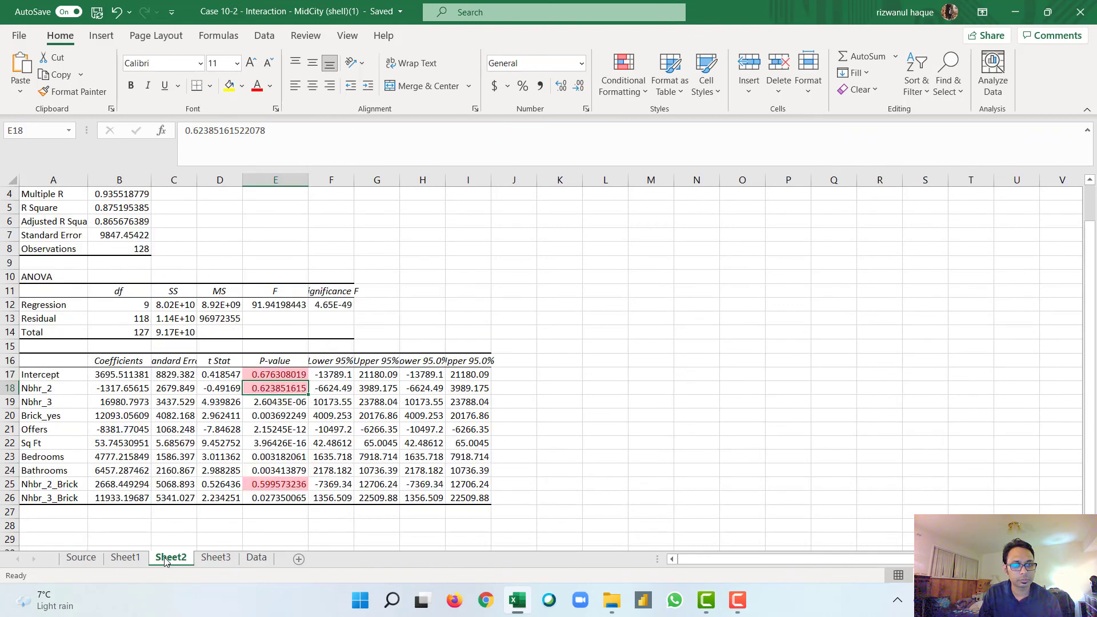
pyautogui.click(254, 559)
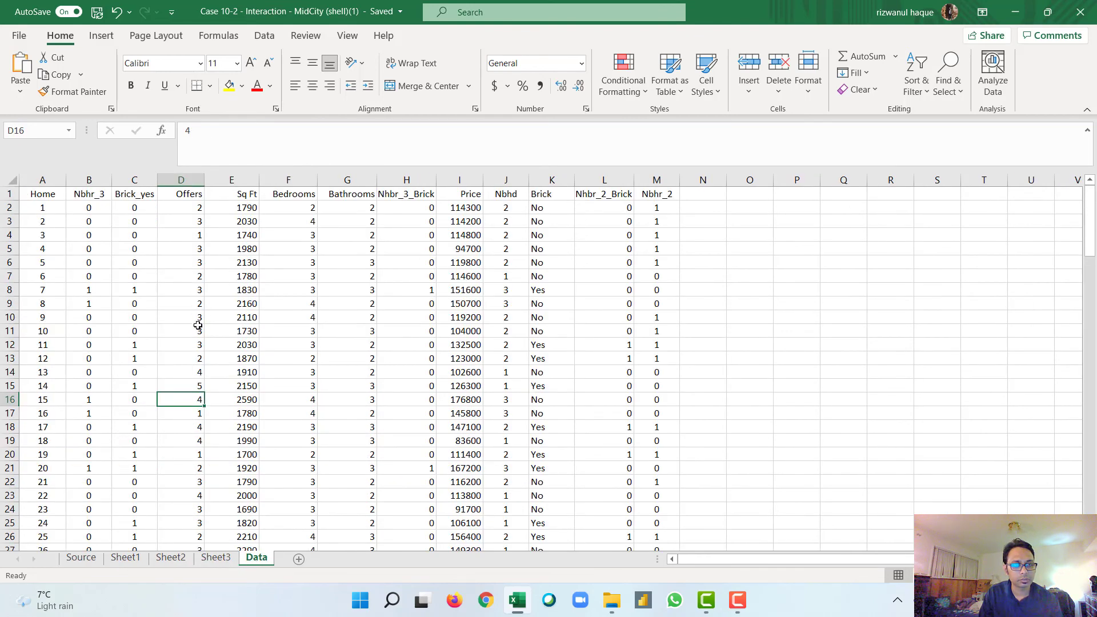
pyautogui.click(191, 331)
pyautogui.click(190, 367)
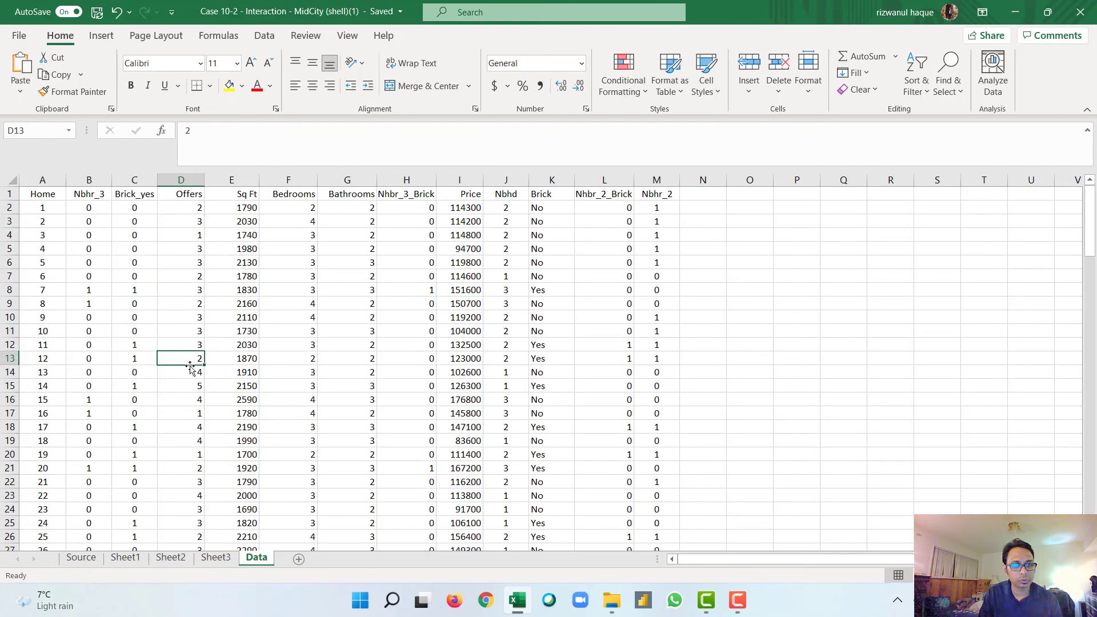
pyautogui.click(190, 372)
pyautogui.click(187, 386)
pyautogui.click(188, 402)
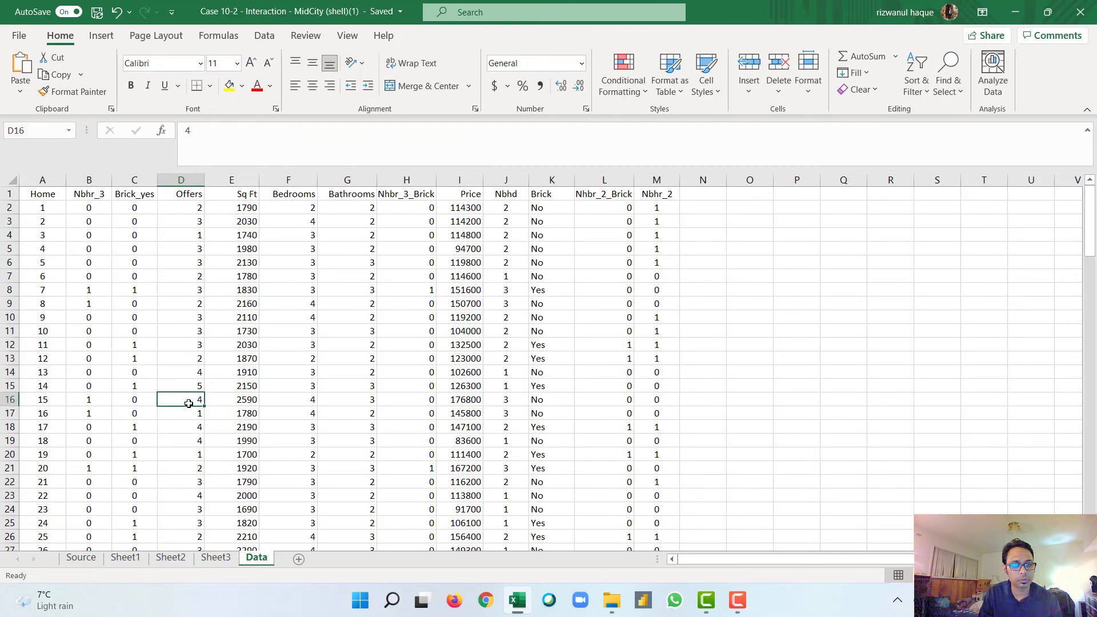
pyautogui.click(201, 558)
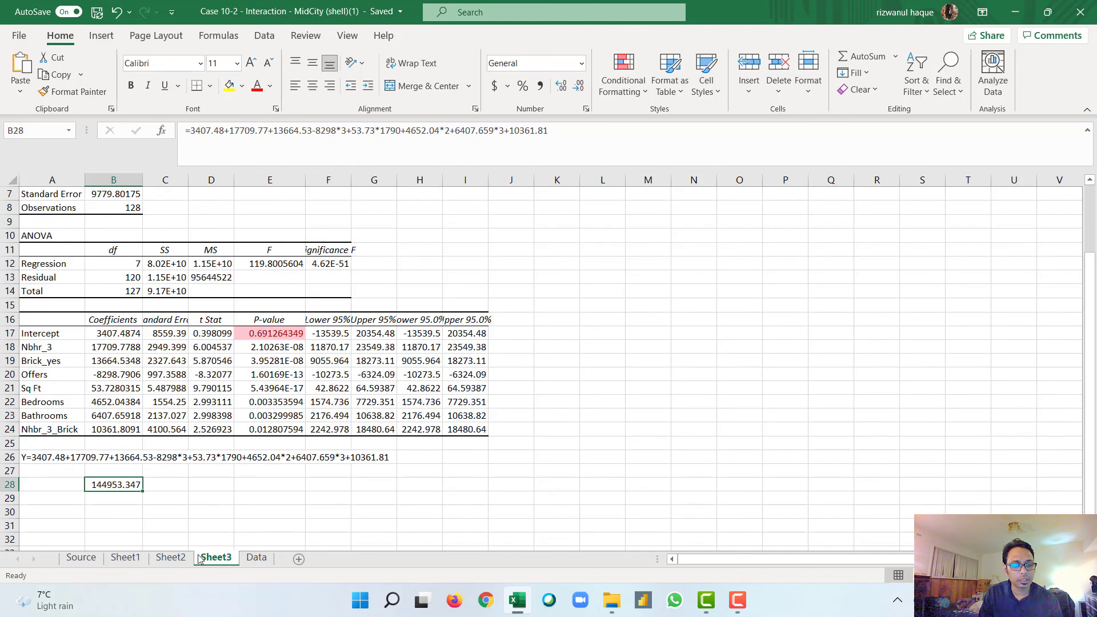
# Step: Check the terms of the row 26 equation against the Sq Ft, Bedrooms and Nhbr_3_Brick coefficients on Sheet3
pyautogui.click(173, 461)
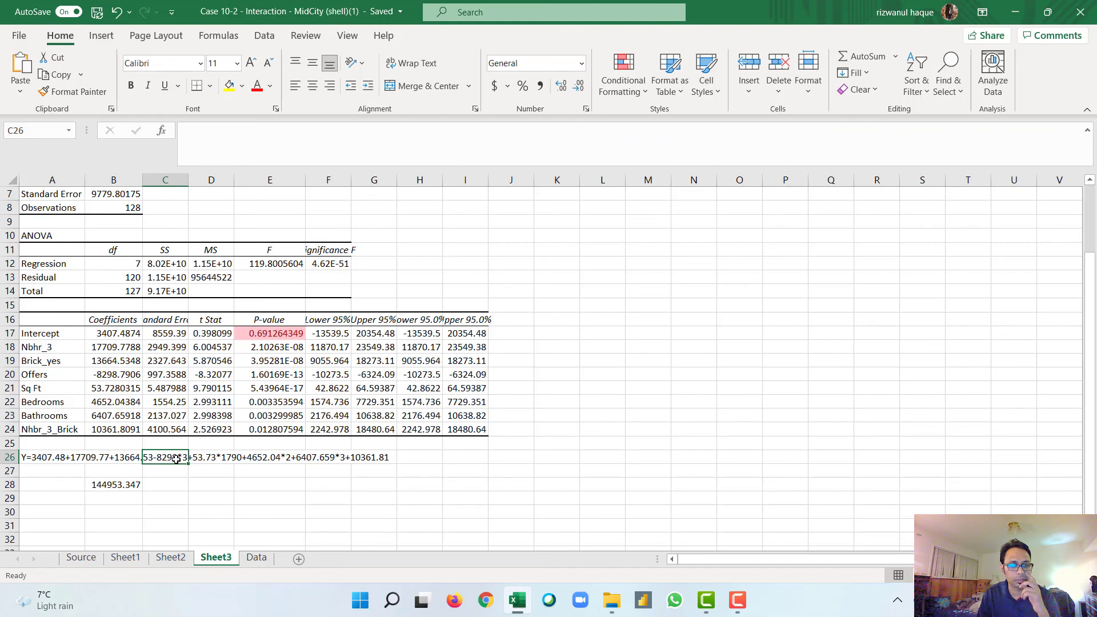
pyautogui.click(209, 460)
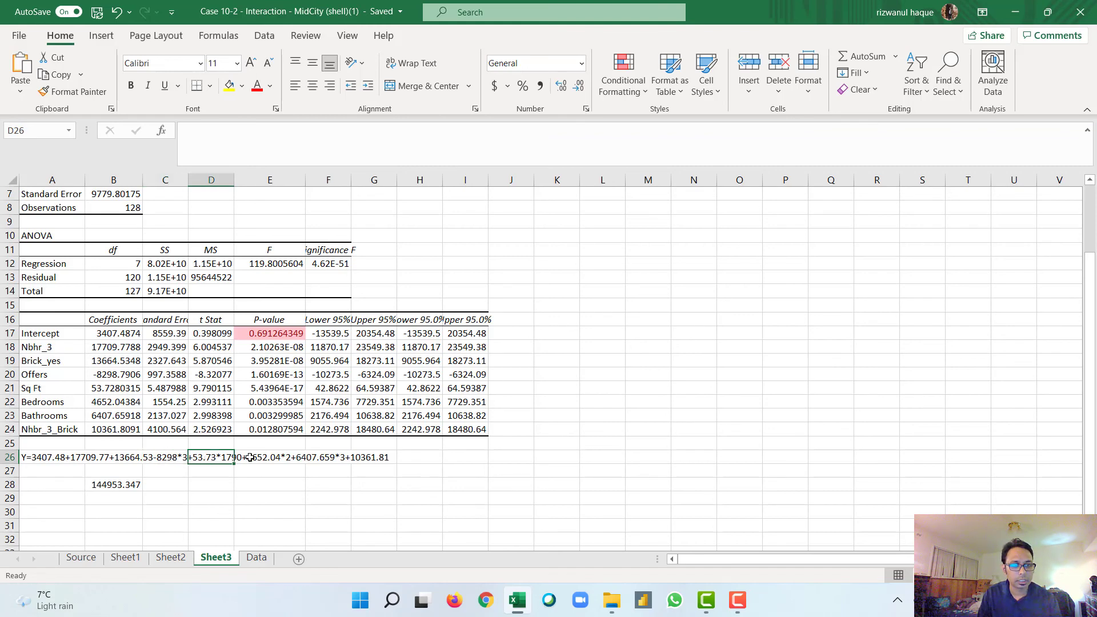
pyautogui.click(271, 460)
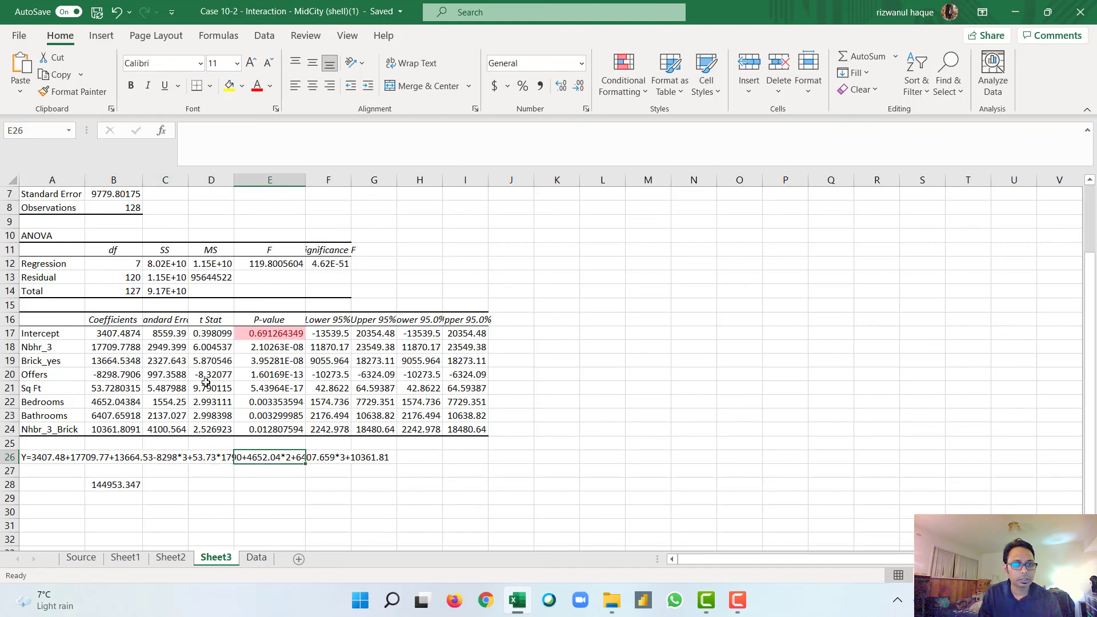
pyautogui.click(125, 403)
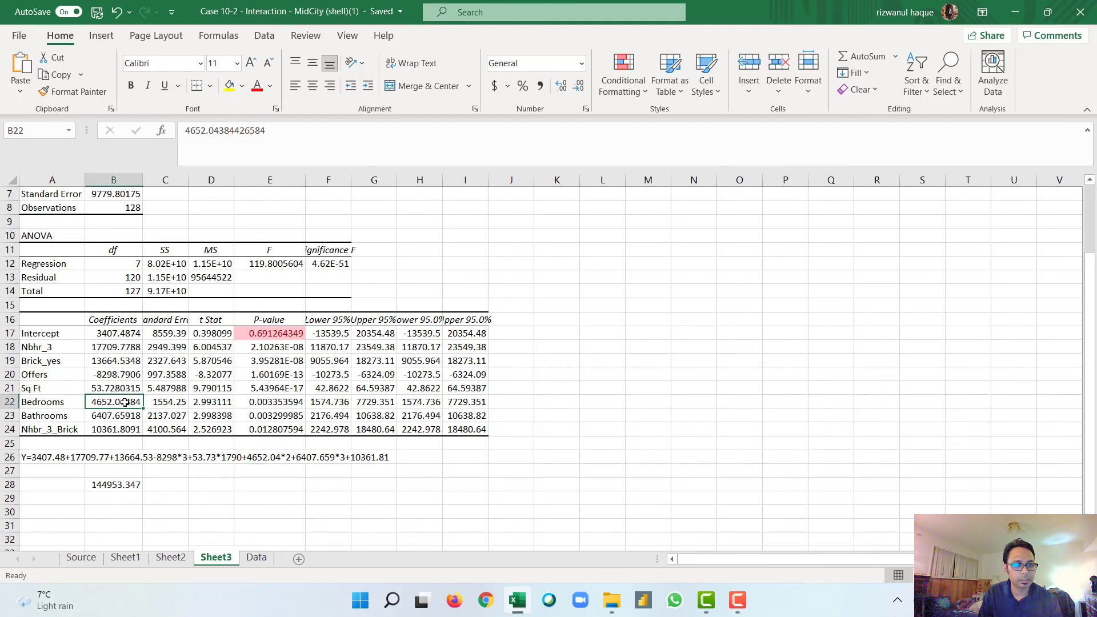
pyautogui.click(124, 416)
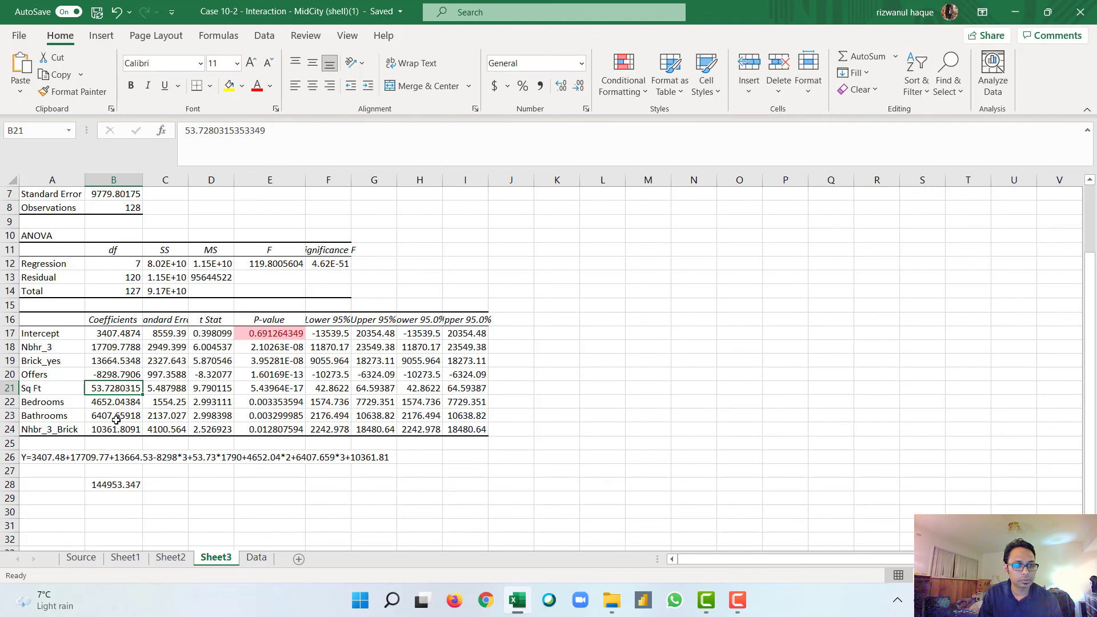
pyautogui.click(113, 430)
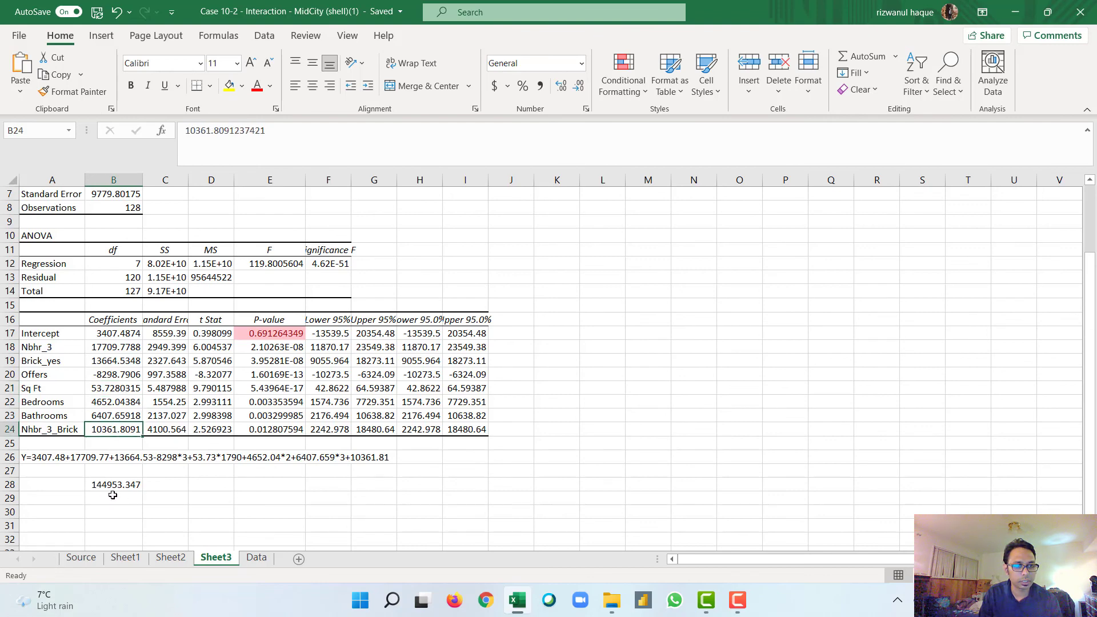
pyautogui.click(154, 488)
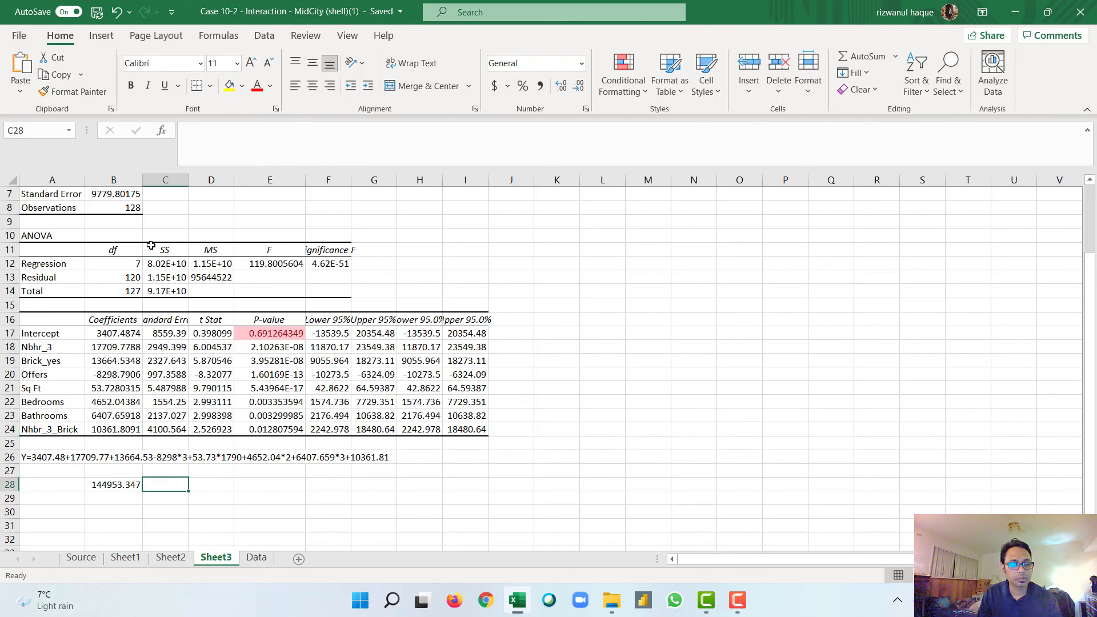
# Step: Review the regression statistics and fitted equation on Sheet3 alongside the home records in the Data sheet
pyautogui.scroll(2, 151, 245)
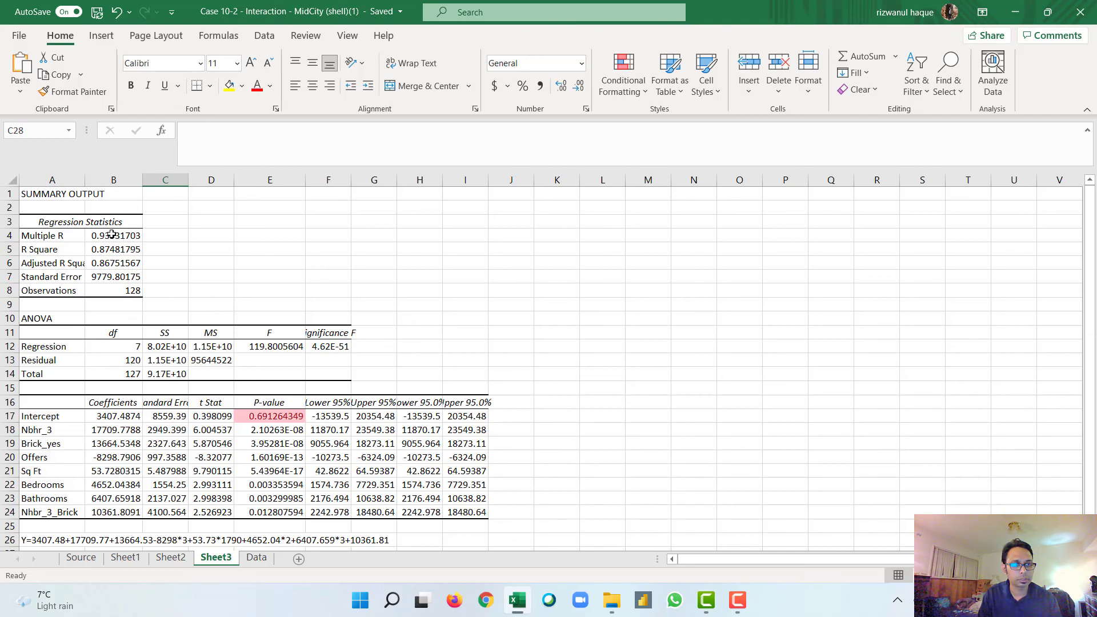
pyautogui.scroll(-2, 197, 452)
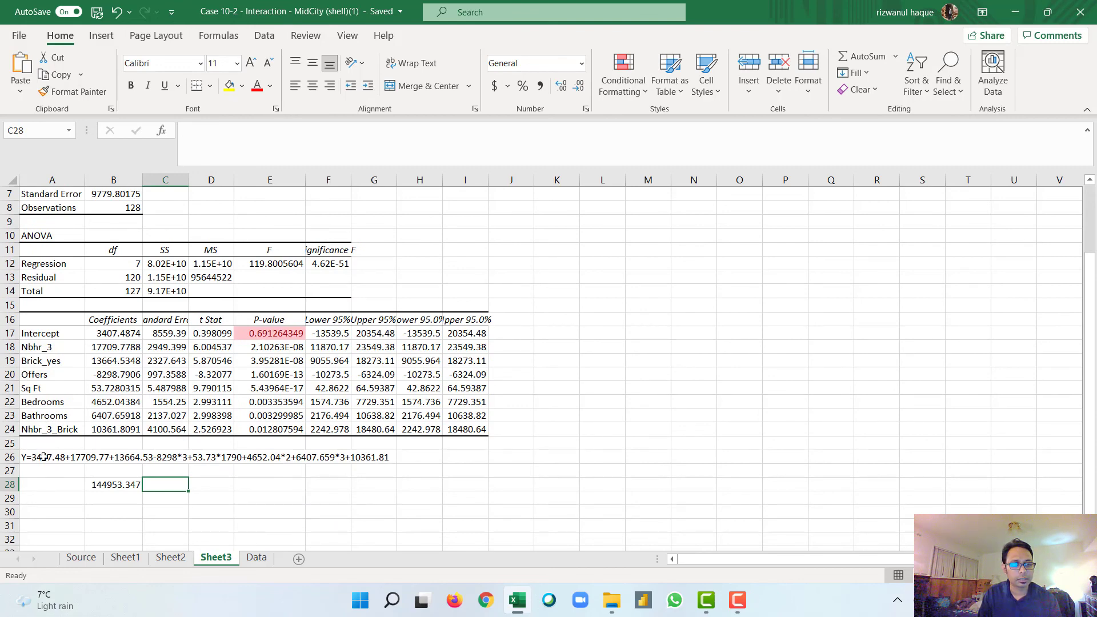
pyautogui.click(389, 458)
pyautogui.click(417, 457)
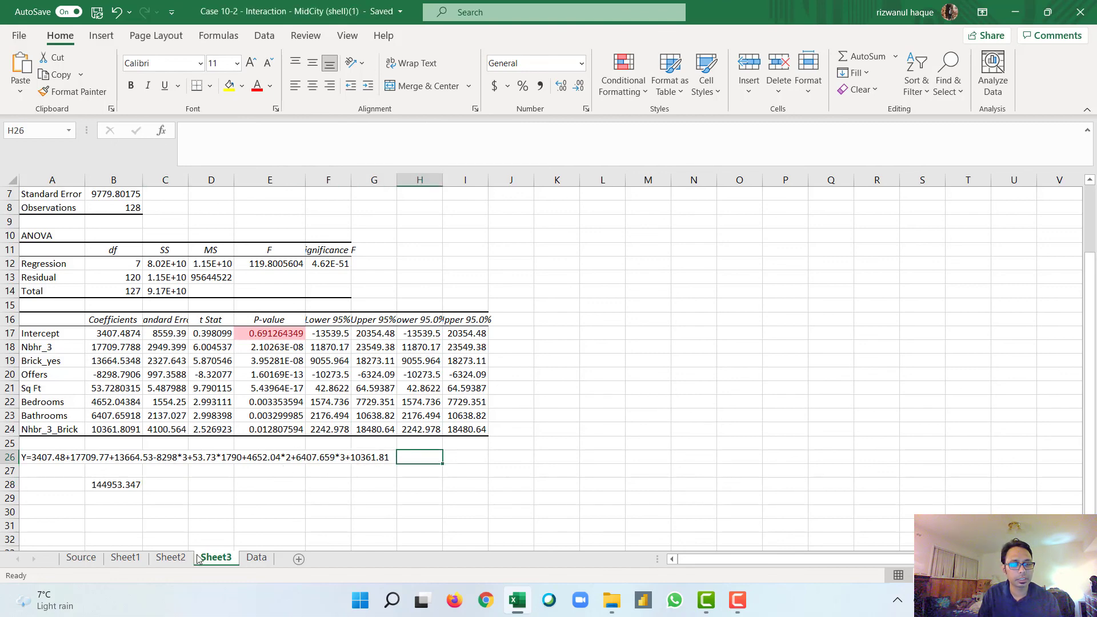
pyautogui.click(256, 558)
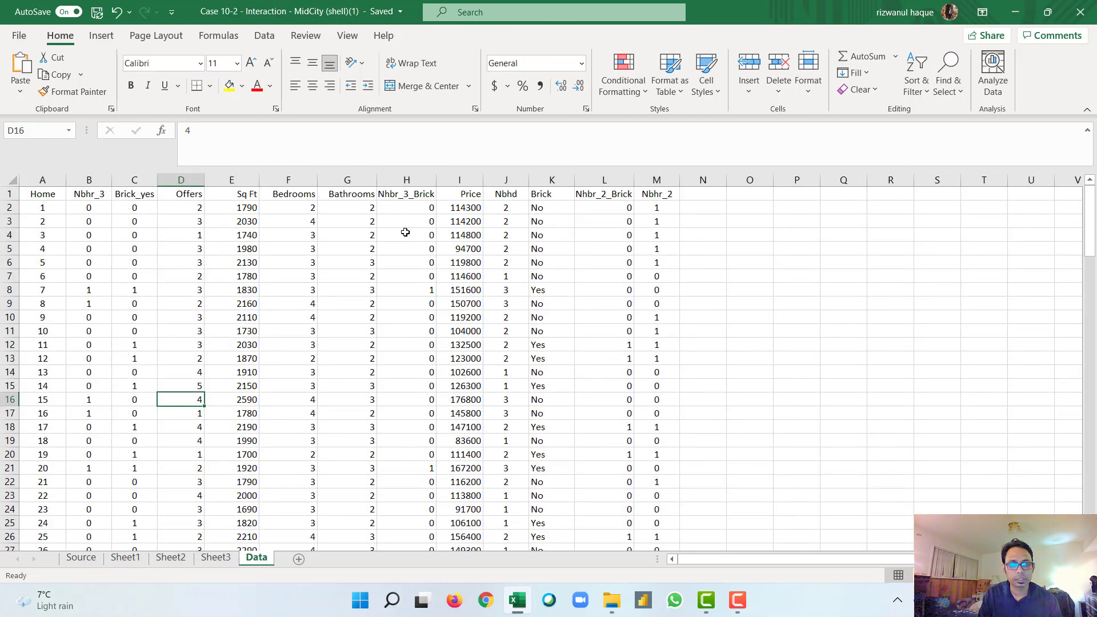
pyautogui.click(216, 558)
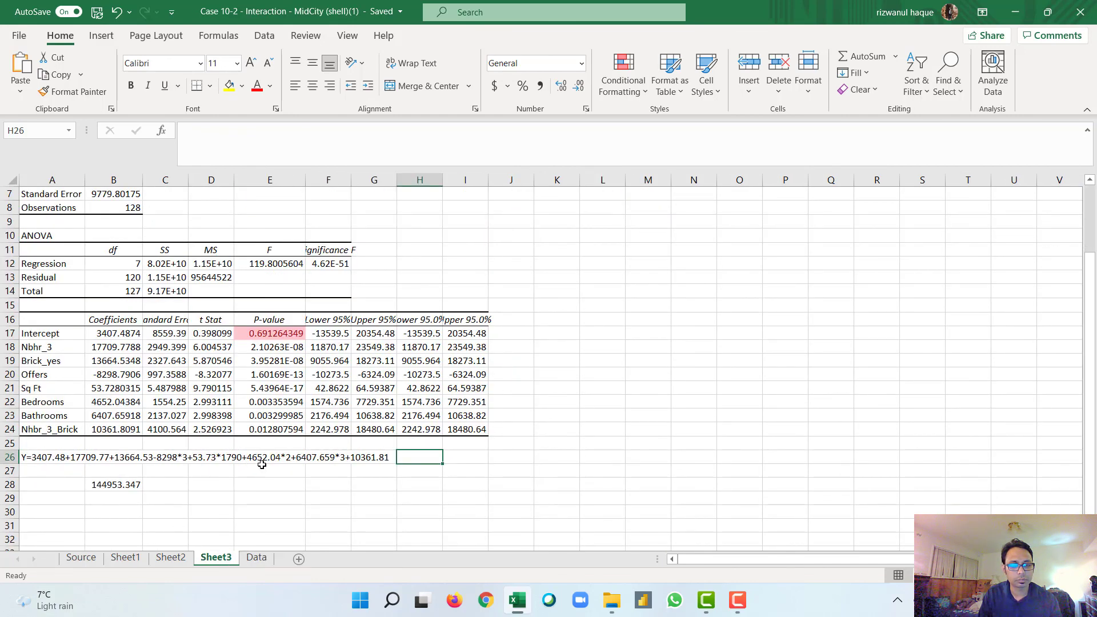
pyautogui.click(134, 486)
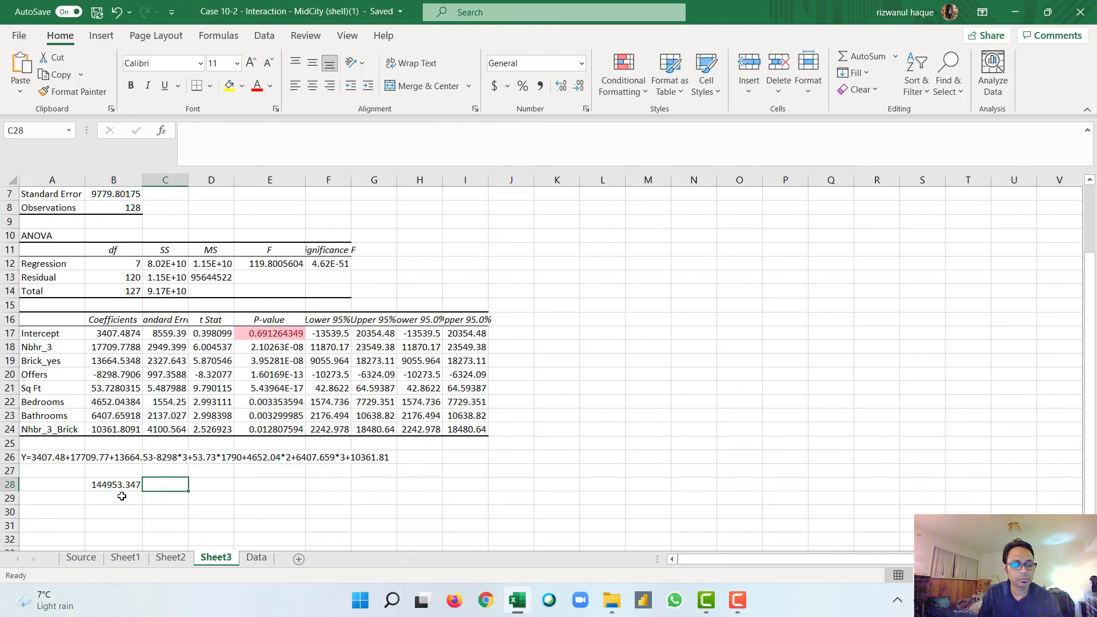
# Step: Examine the predicted price in B28 and the individual terms of the equation in A26
pyautogui.click(122, 497)
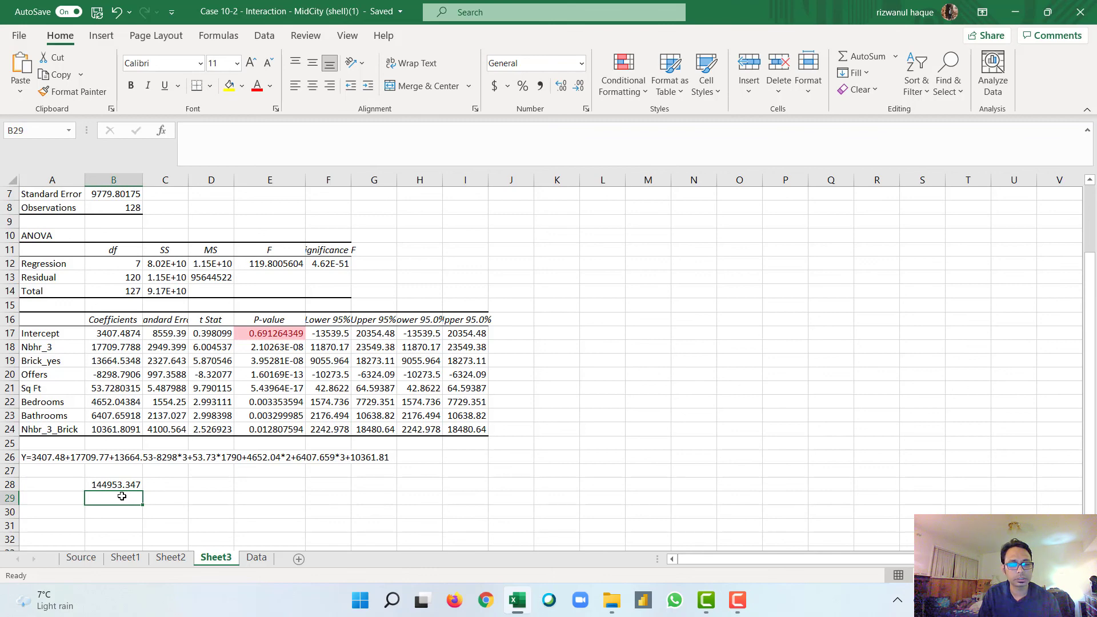
pyautogui.click(96, 486)
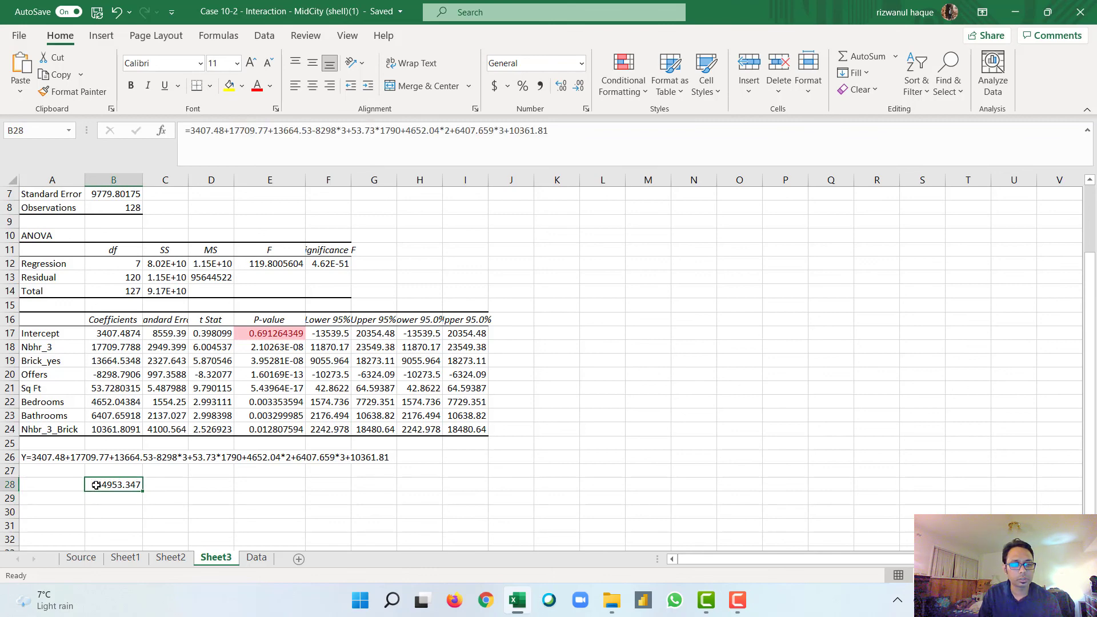
pyautogui.click(105, 496)
pyautogui.click(107, 485)
pyautogui.click(117, 501)
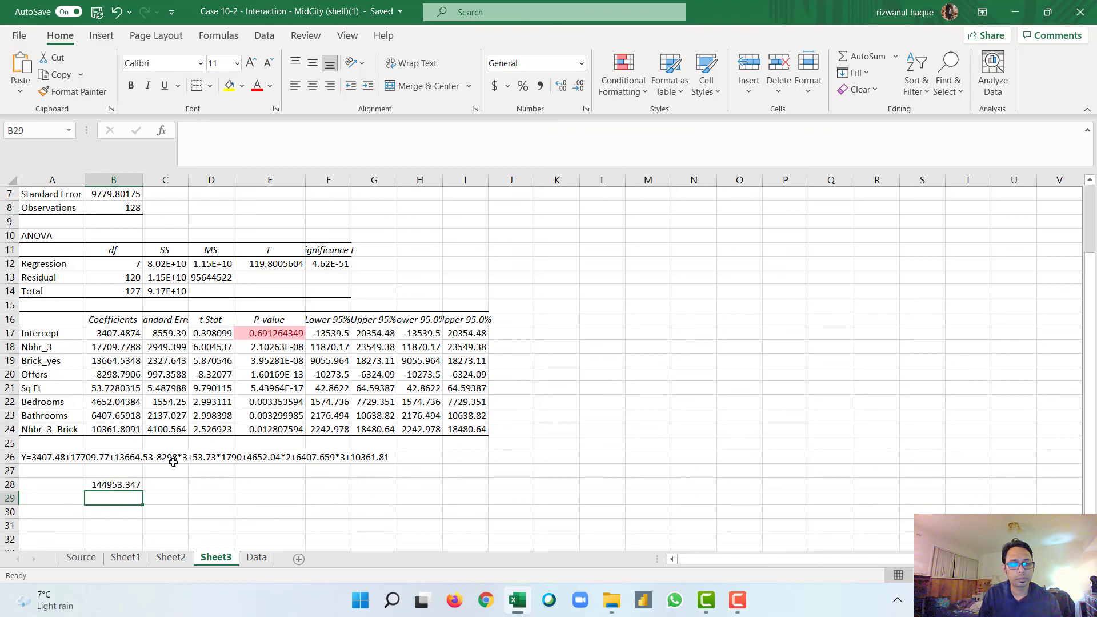
pyautogui.click(386, 473)
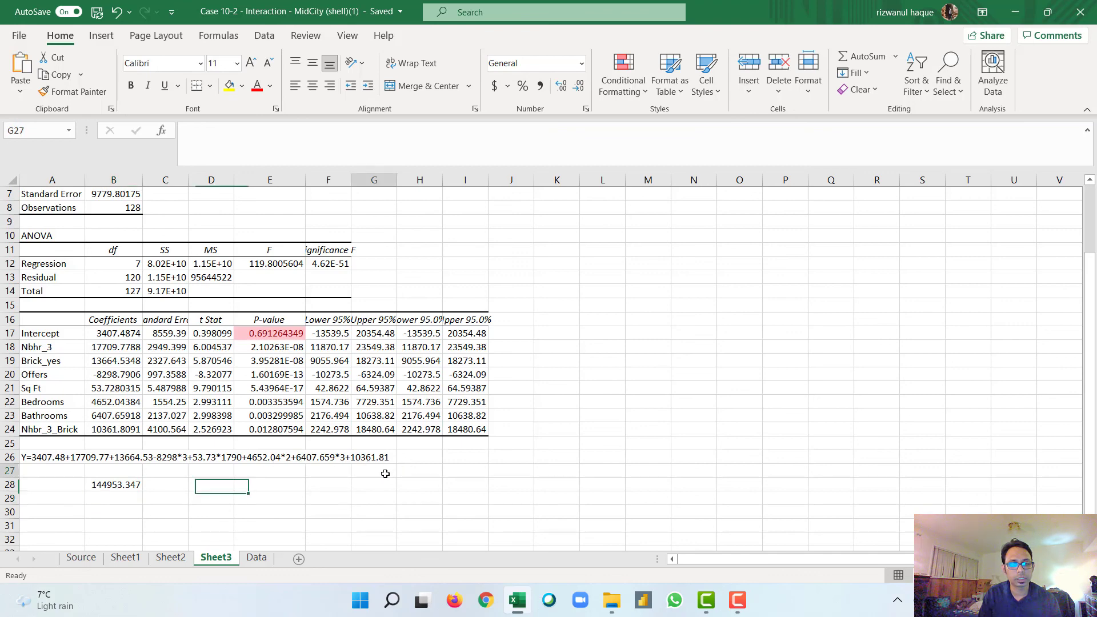
pyautogui.click(334, 476)
pyautogui.click(259, 474)
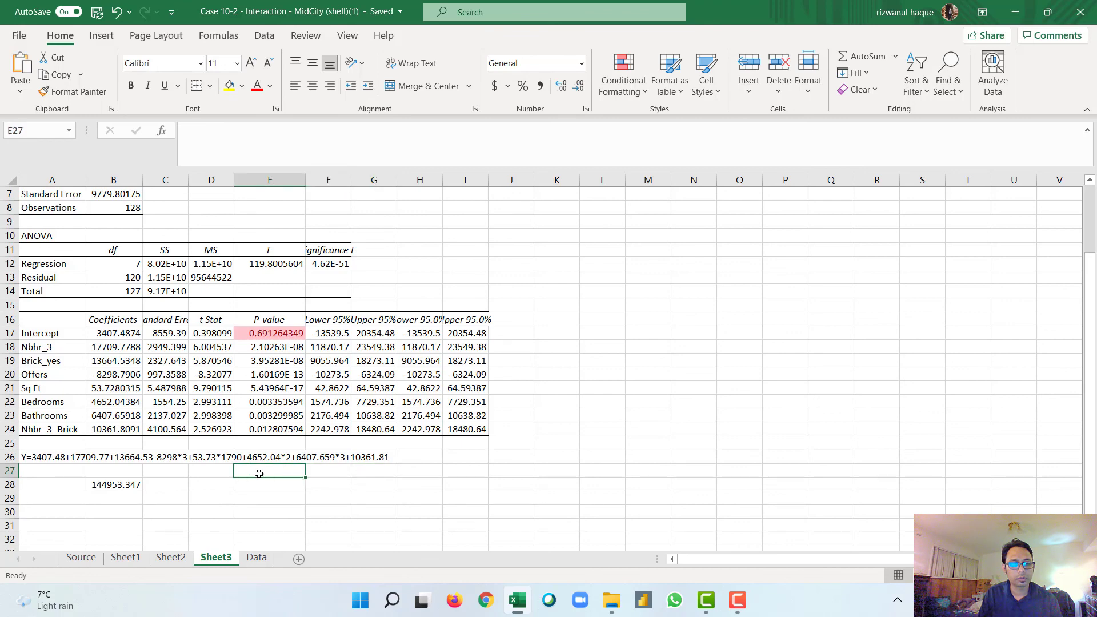
pyautogui.click(229, 472)
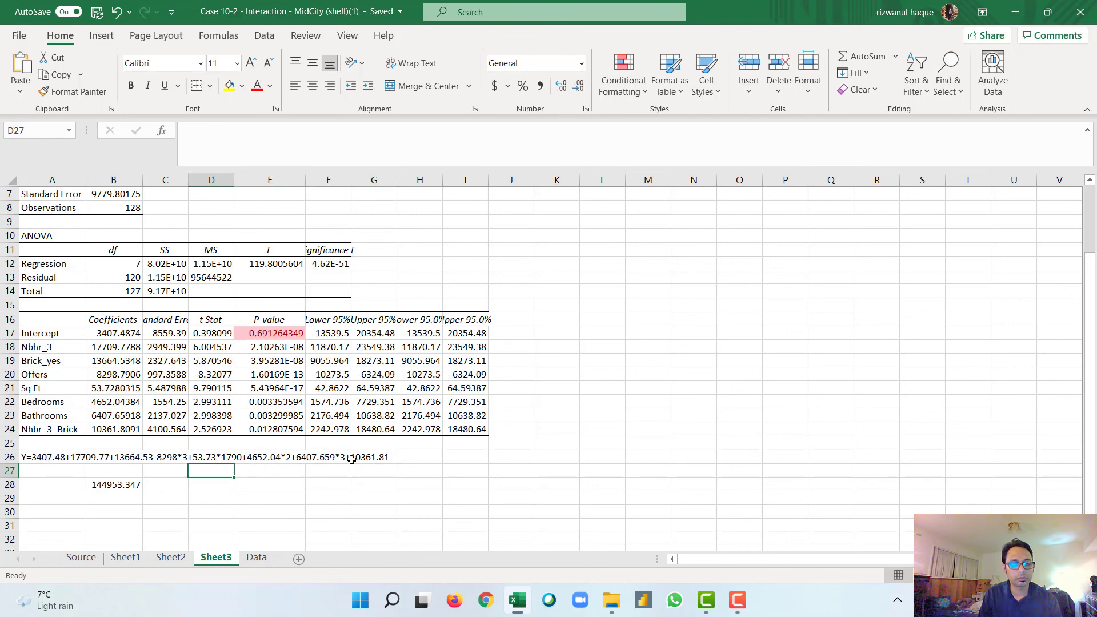